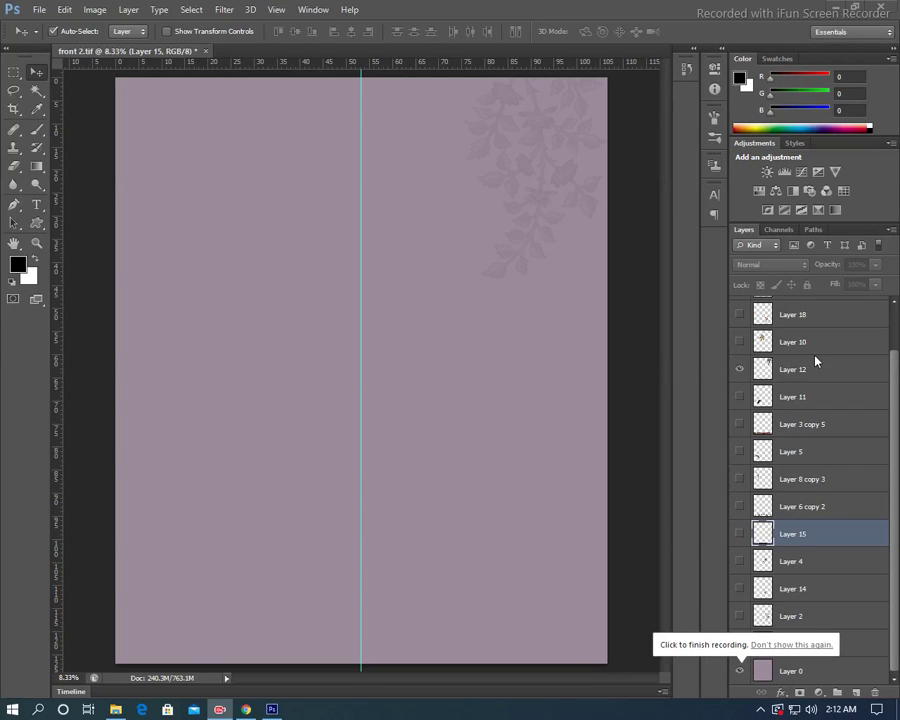
# - Preview the bouquet and squares, then show the bottom border and dark purple band
pyautogui.click(740, 343)
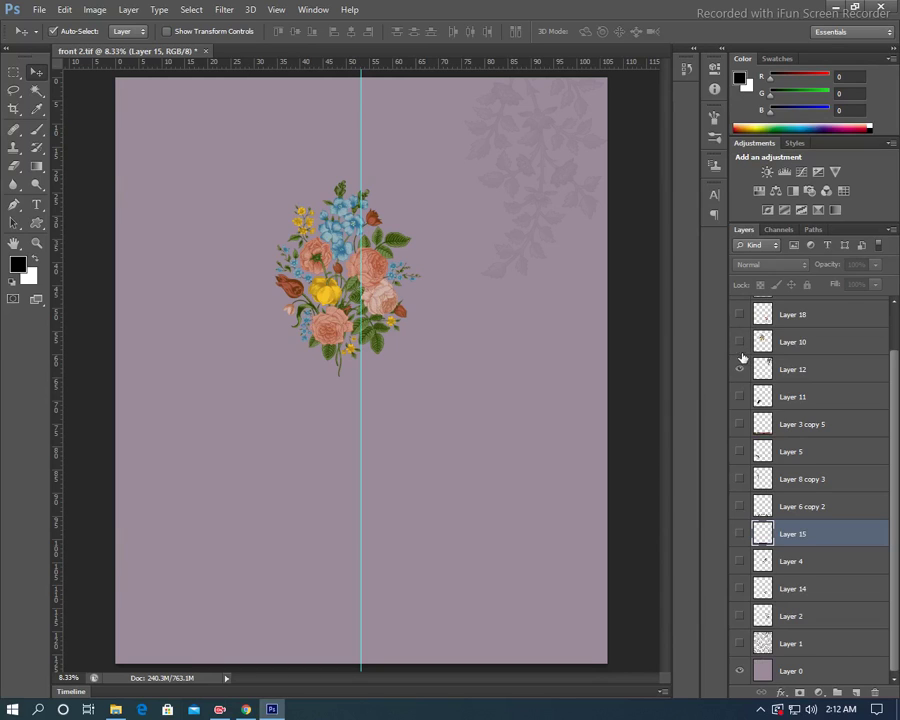
pyautogui.click(740, 342)
pyautogui.click(740, 397)
pyautogui.click(740, 397)
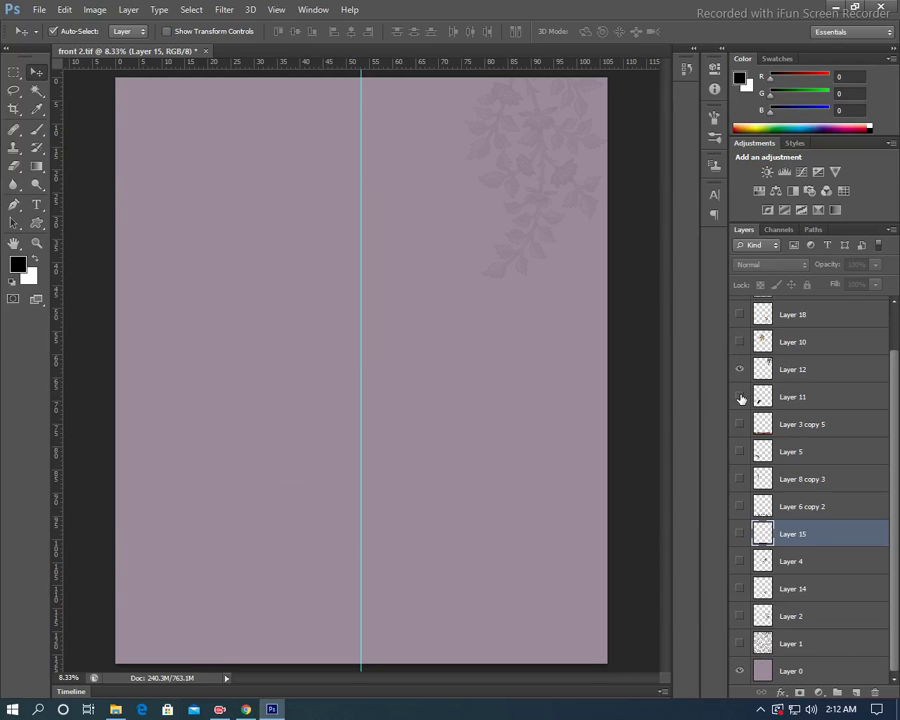
pyautogui.click(741, 425)
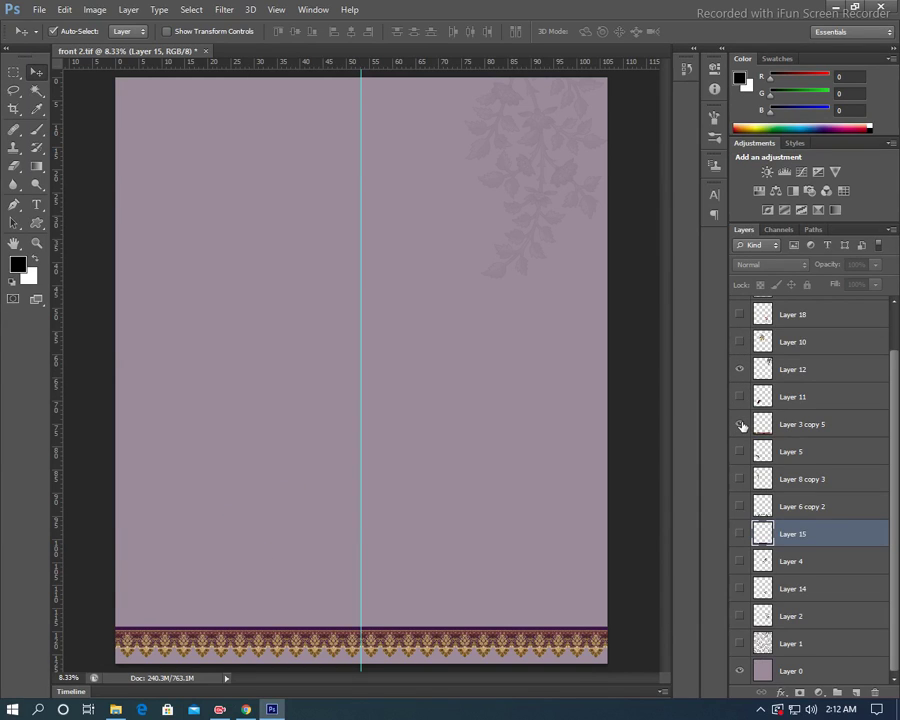
pyautogui.click(740, 534)
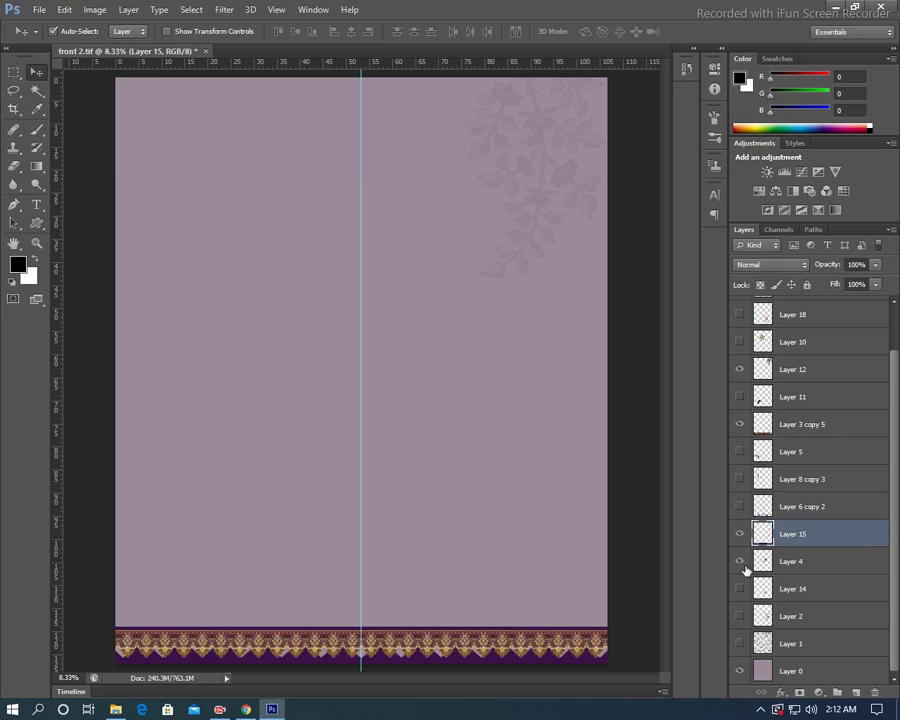
# - Show the black floral ornament, black triangle outline, and lanterns with pink swirl
pyautogui.click(744, 566)
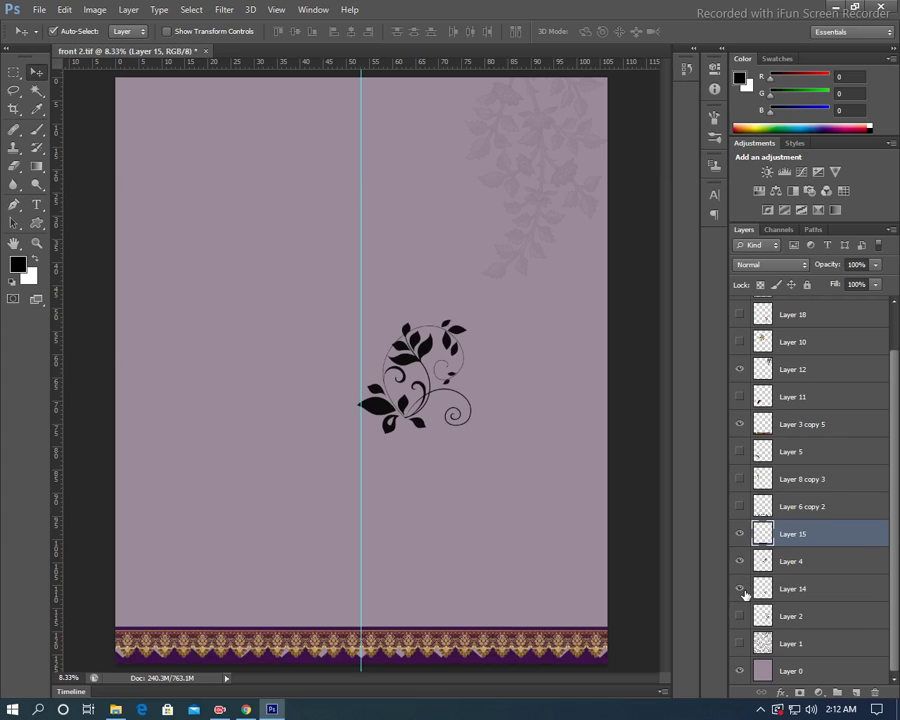
pyautogui.click(741, 589)
pyautogui.click(744, 619)
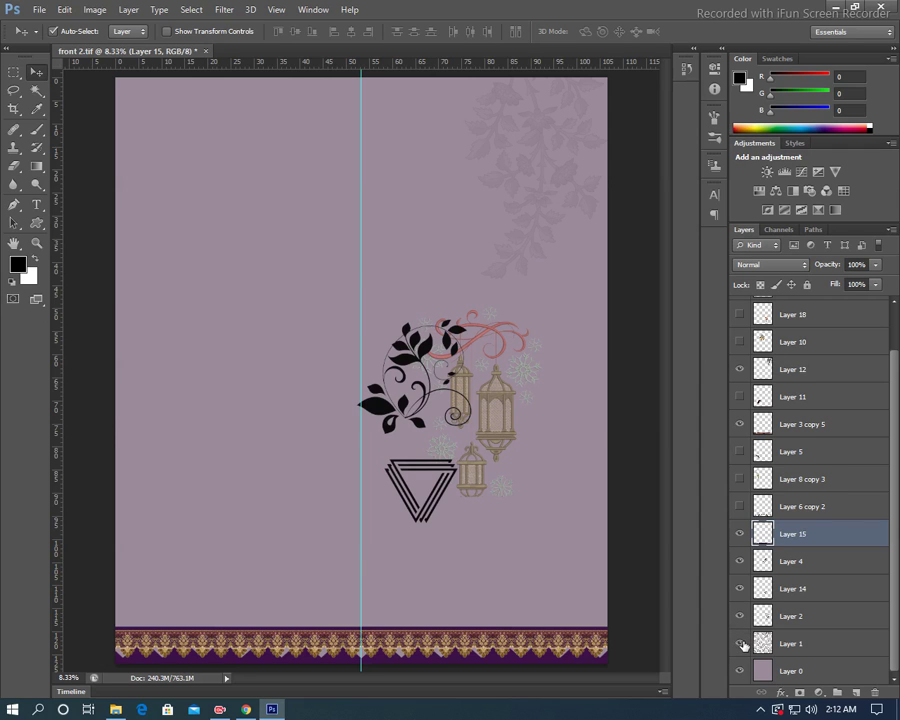
pyautogui.click(743, 644)
pyautogui.click(743, 644)
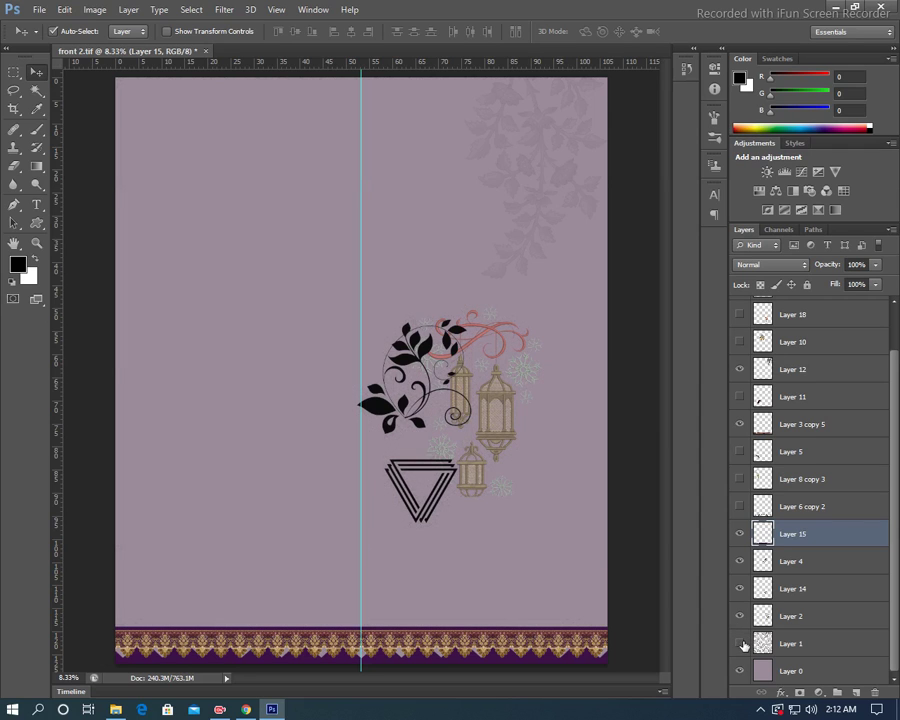
# - Show the gold strands, outlined squares, red floral cluster, purple triangles and black swirl
pyautogui.click(740, 482)
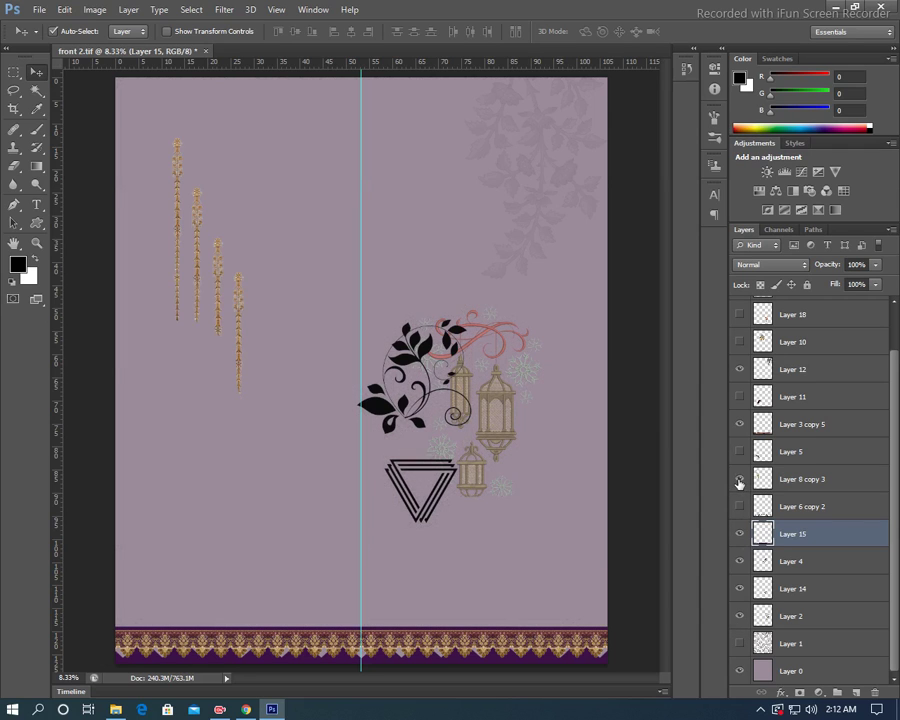
pyautogui.click(740, 397)
pyautogui.scroll(1, 742, 398)
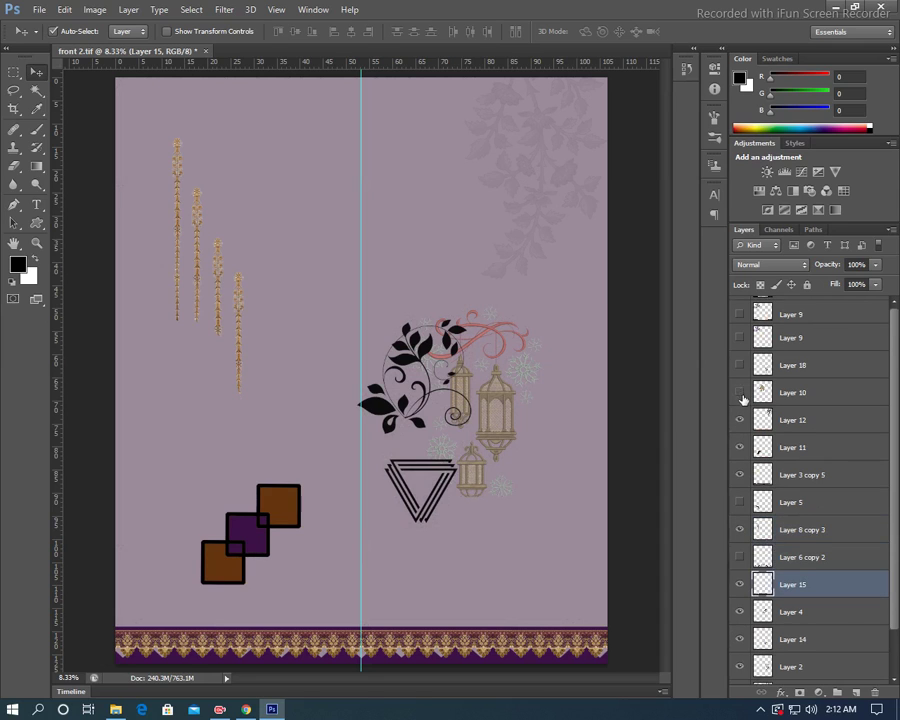
pyautogui.scroll(1, 743, 398)
pyautogui.click(740, 393)
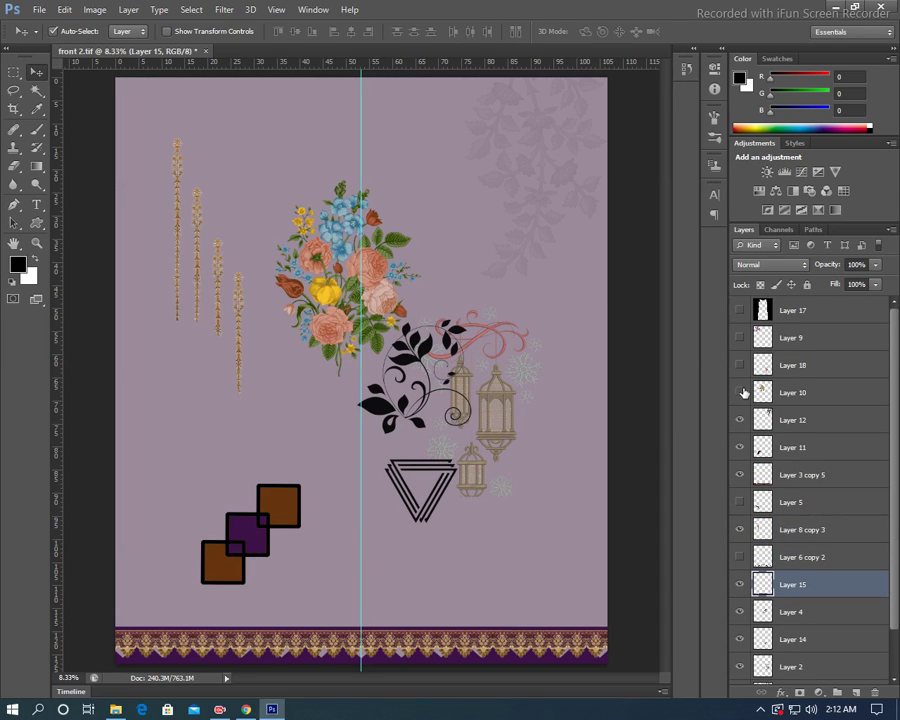
pyautogui.click(740, 393)
pyautogui.click(741, 365)
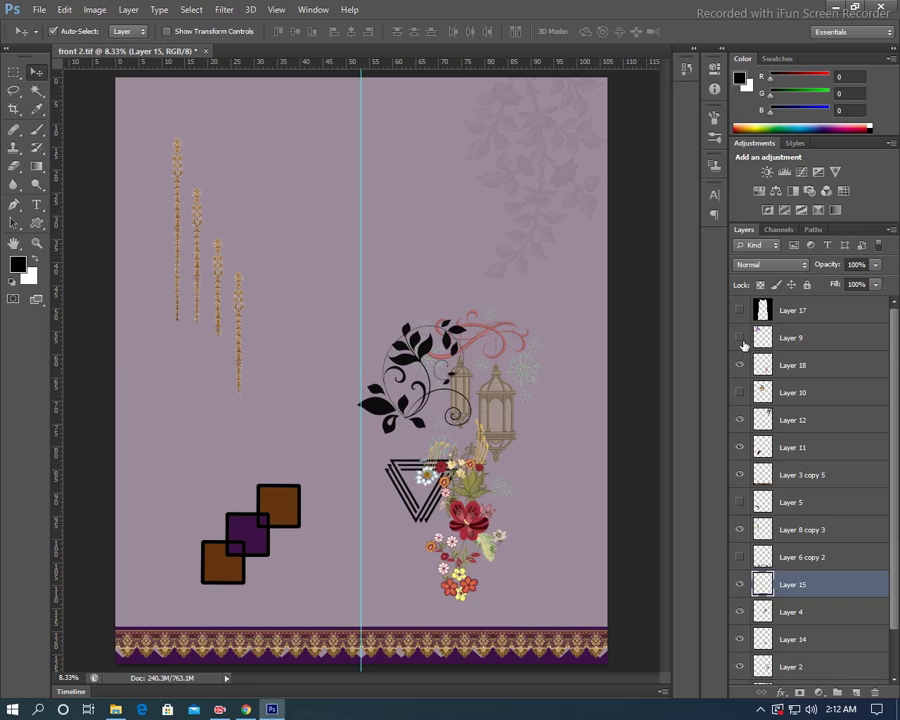
pyautogui.click(741, 340)
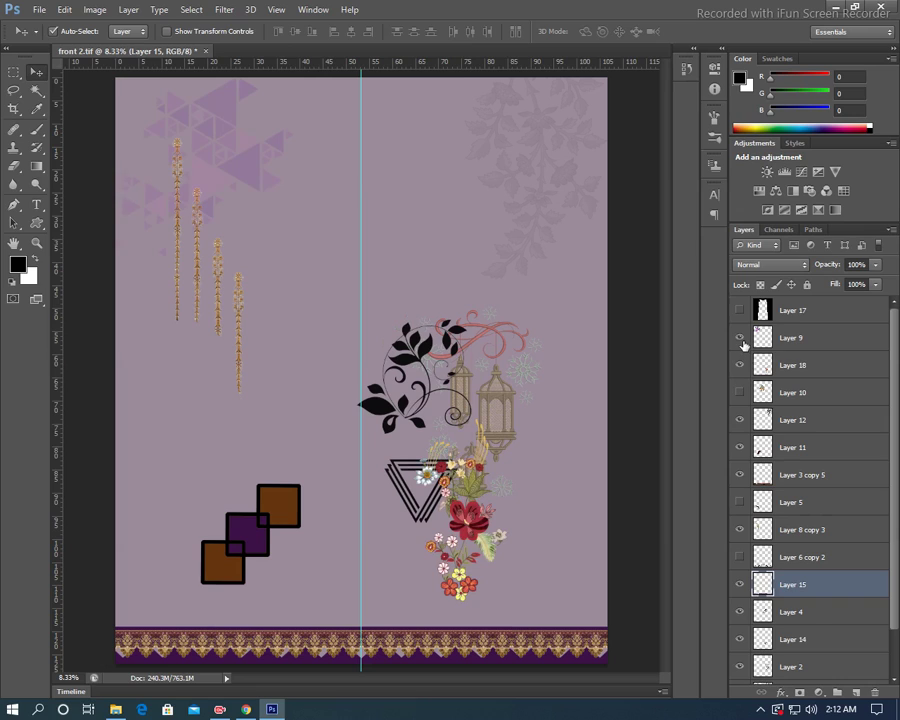
pyautogui.click(740, 502)
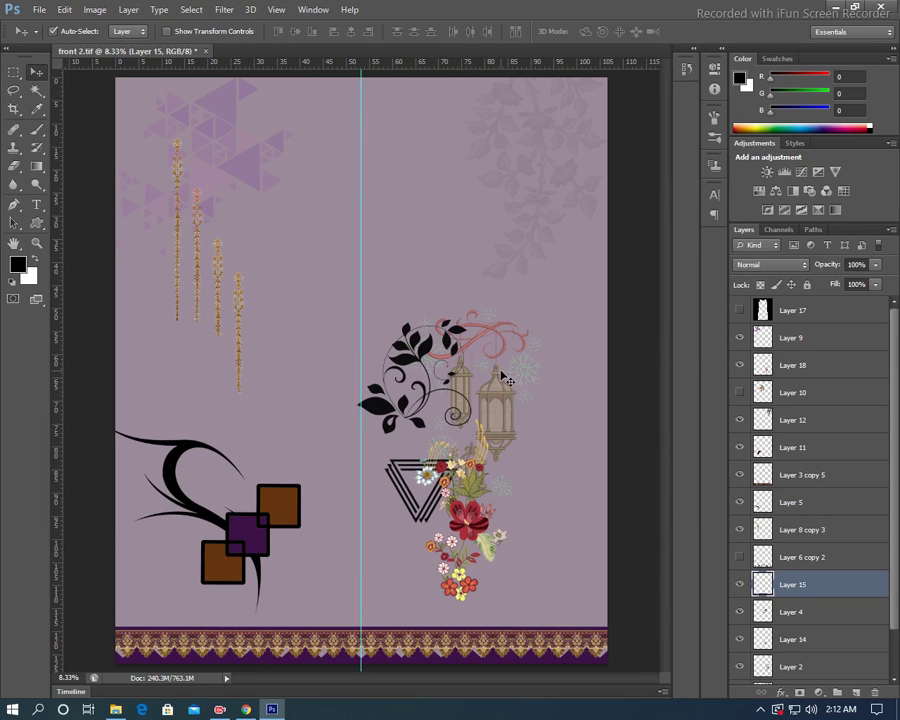
# - Create a new blank Layer 19 above Layer 15
pyautogui.hotkey('ctrl', 'shift', 'n')
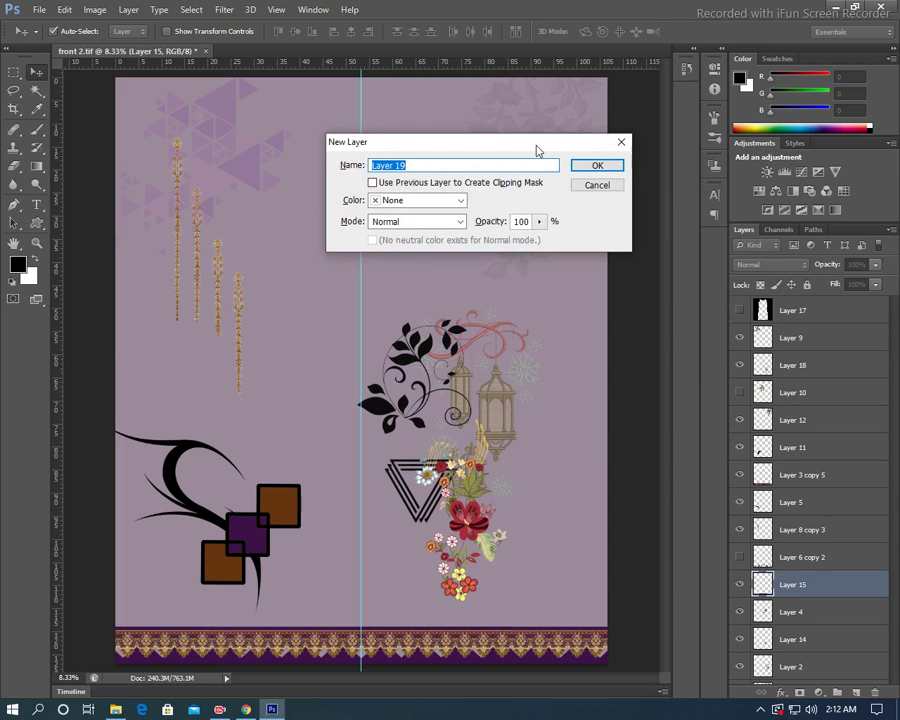
pyautogui.click(590, 166)
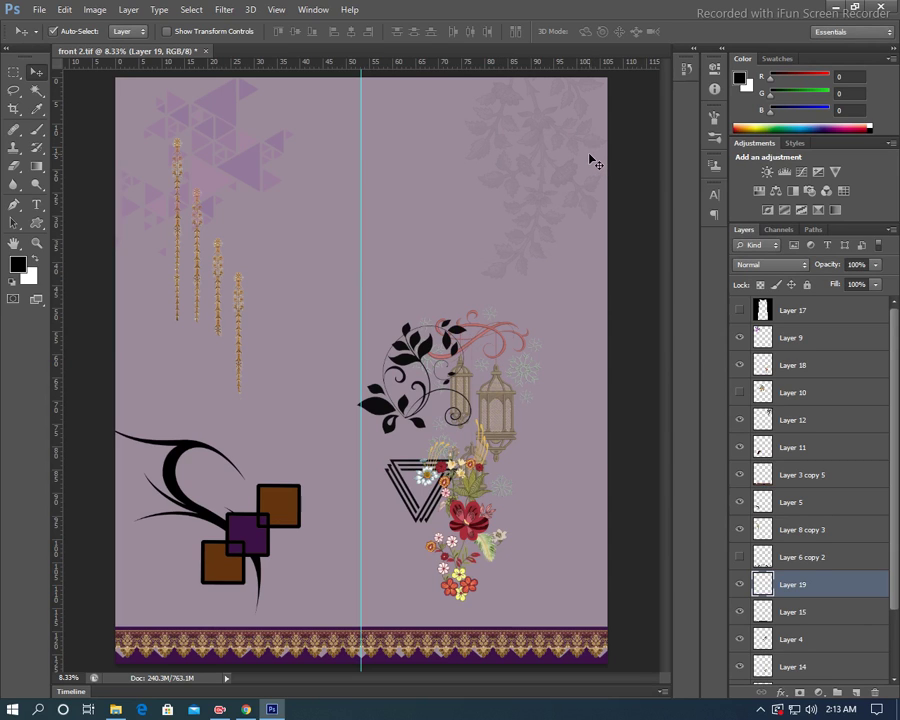
pyautogui.press('p')
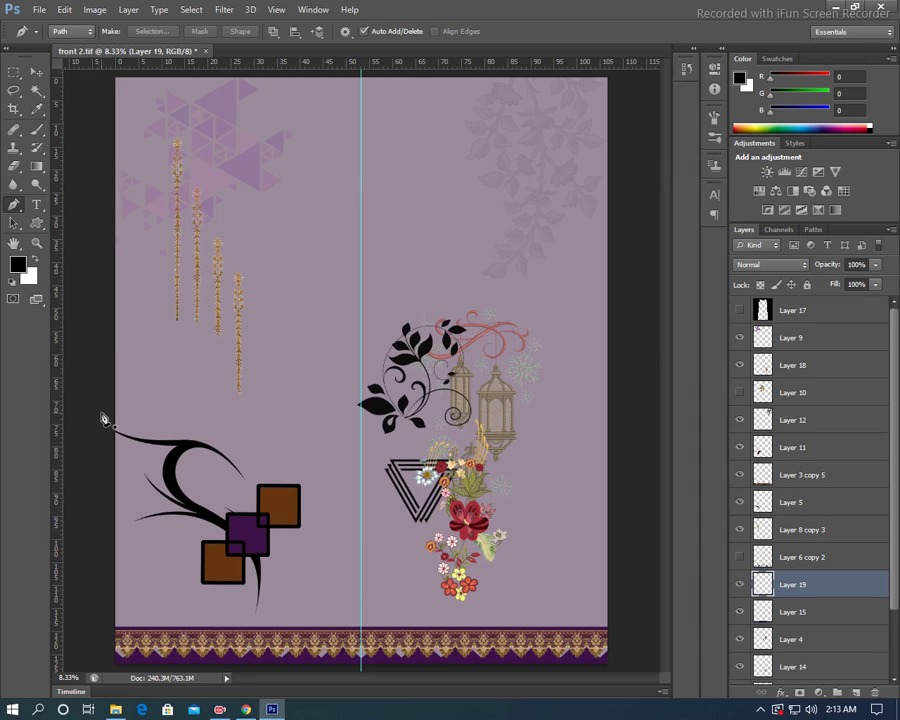
# - Draw a downward-curving path from the centre guide to the bottom-left page edge
pyautogui.click(361, 474)
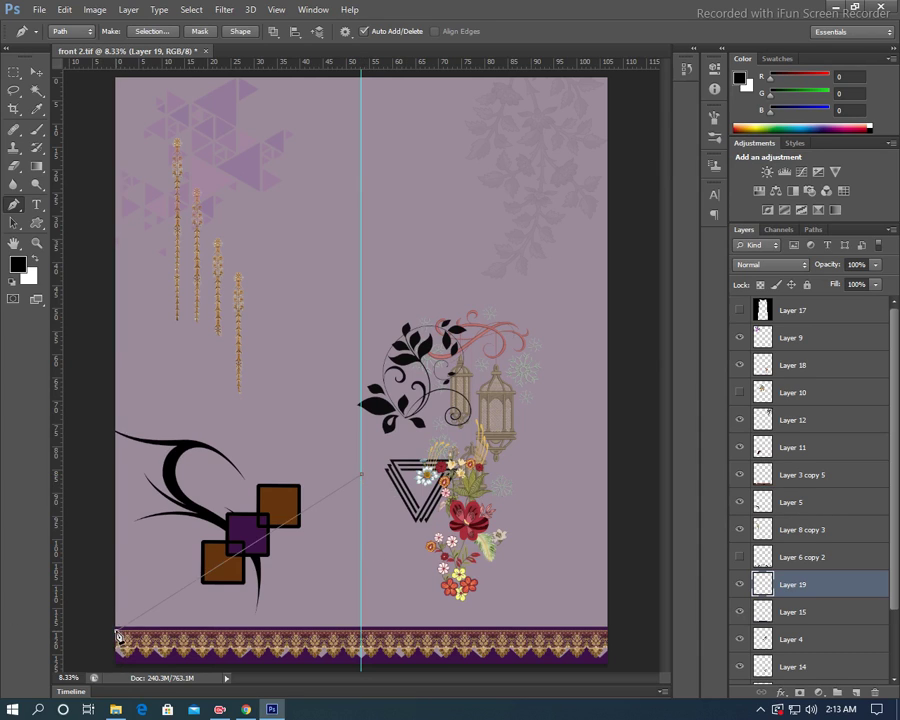
pyautogui.moveTo(118, 632)
pyautogui.mouseDown()
pyautogui.moveTo(260, 545)
pyautogui.moveTo(277, 582)
pyautogui.mouseUp()
pyautogui.hotkey('ctrl', 'z')
pyautogui.moveTo(123, 651); pyautogui.dragTo(115, 664)
pyautogui.moveTo(258, 545); pyautogui.dragTo(284, 591)
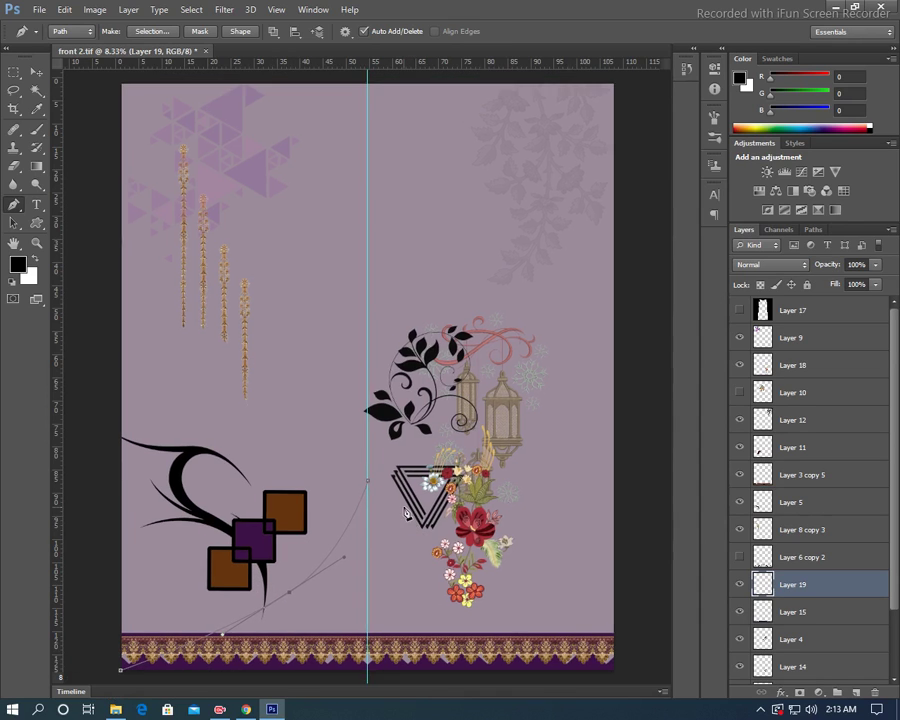
# - Close the path below the page back to the guide and load it as a selection
pyautogui.press('f')
pyautogui.moveTo(410, 488)
pyautogui.mouseDown()
pyautogui.moveTo(363, 440)
pyautogui.moveTo(295, 440)
pyautogui.mouseUp()
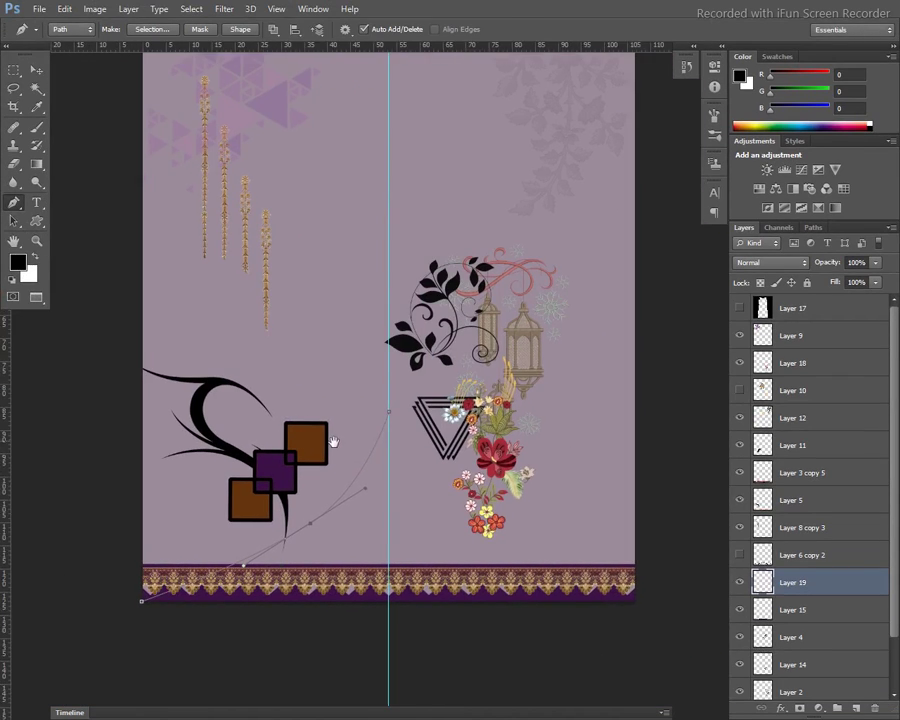
pyautogui.click(146, 622)
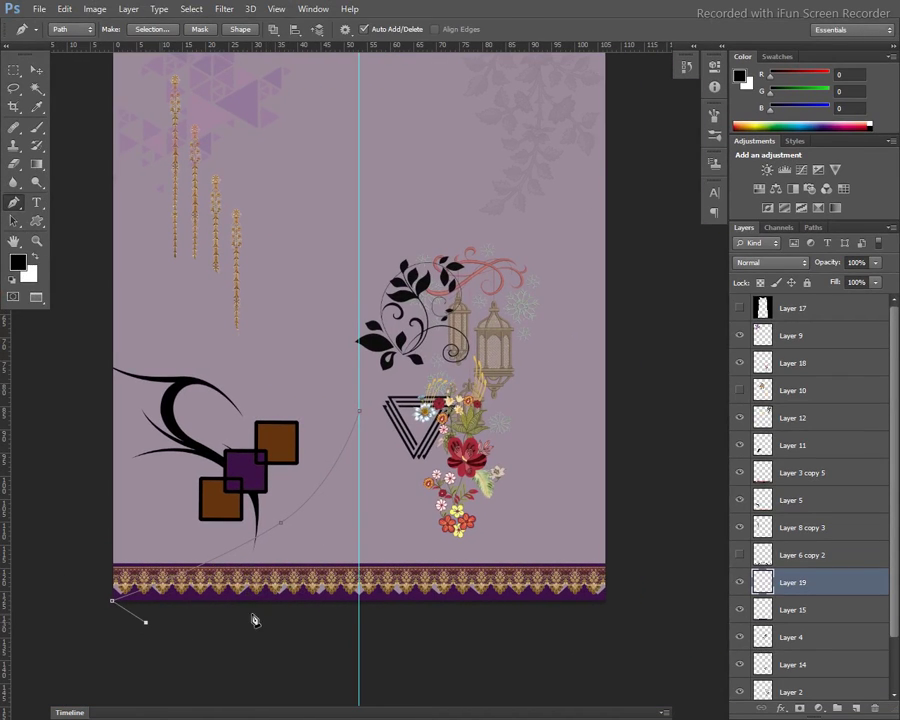
pyautogui.click(359, 613)
pyautogui.click(359, 413)
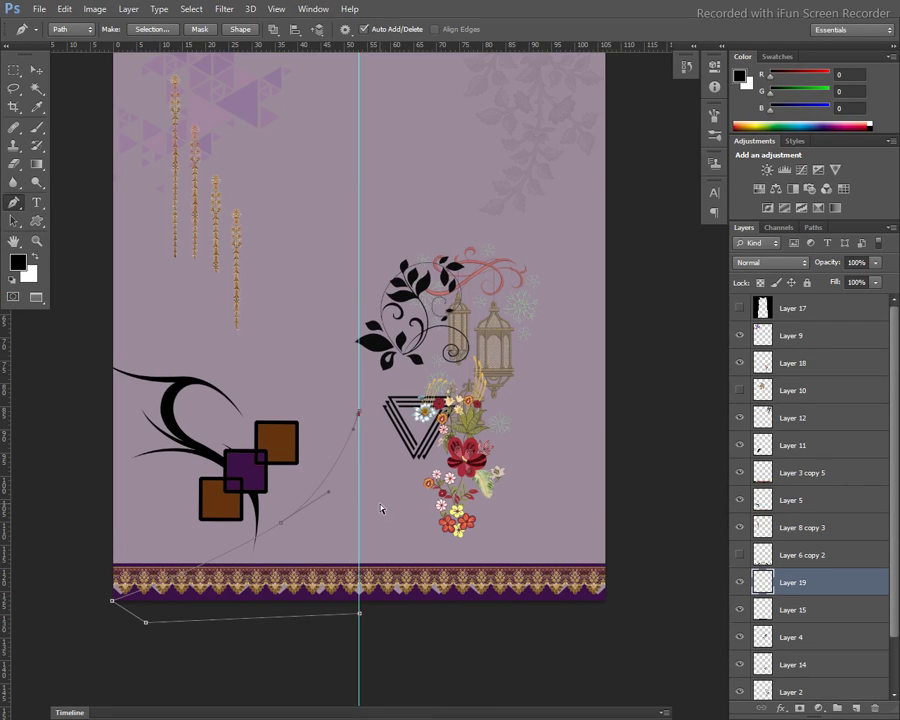
pyautogui.hotkey('ctrl', 'Return')
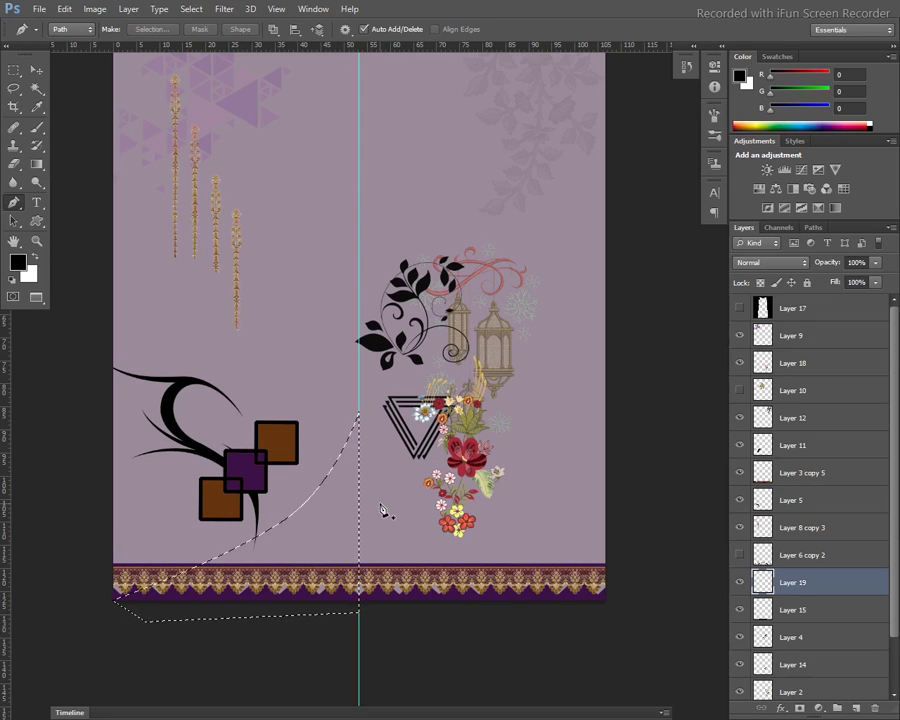
# - Set the foreground colour to light cream #f8e7ba
pyautogui.press('b')
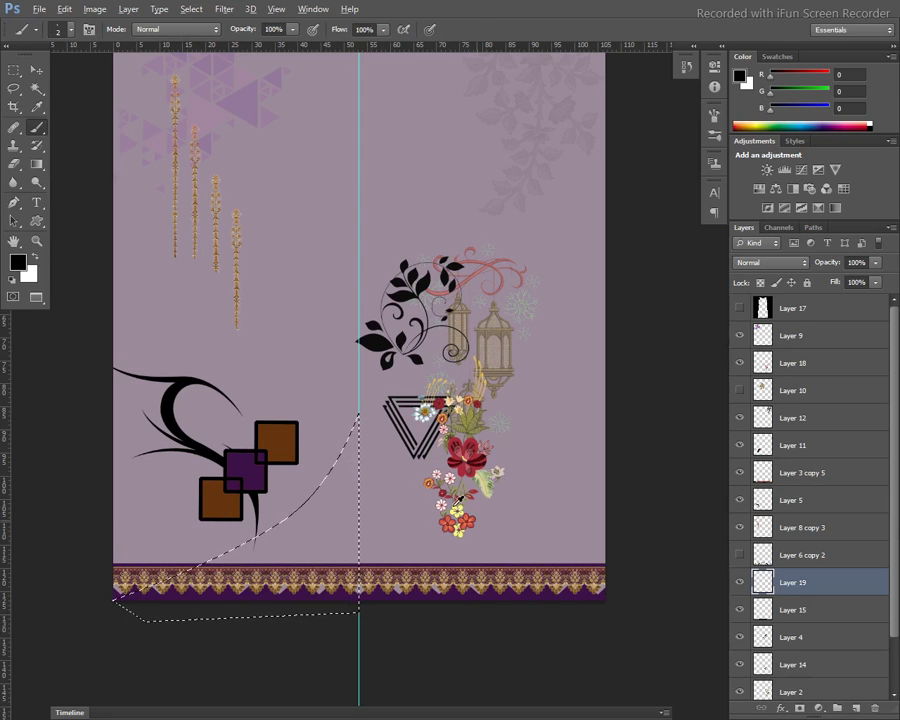
pyautogui.press('alt')
pyautogui.click(22, 264)
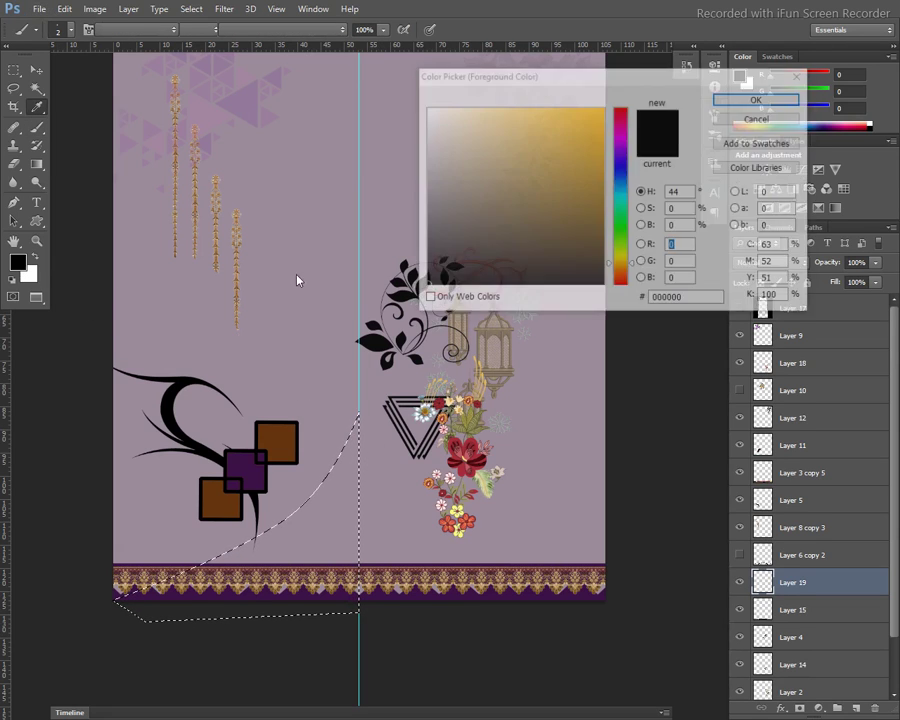
pyautogui.moveTo(627, 263); pyautogui.dragTo(624, 266)
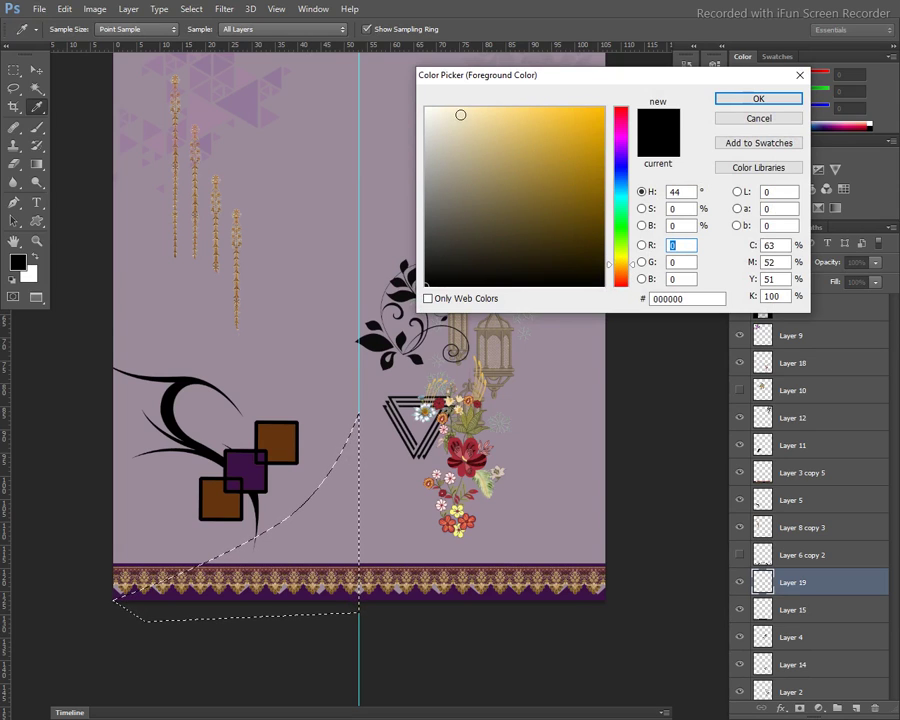
pyautogui.click(469, 113)
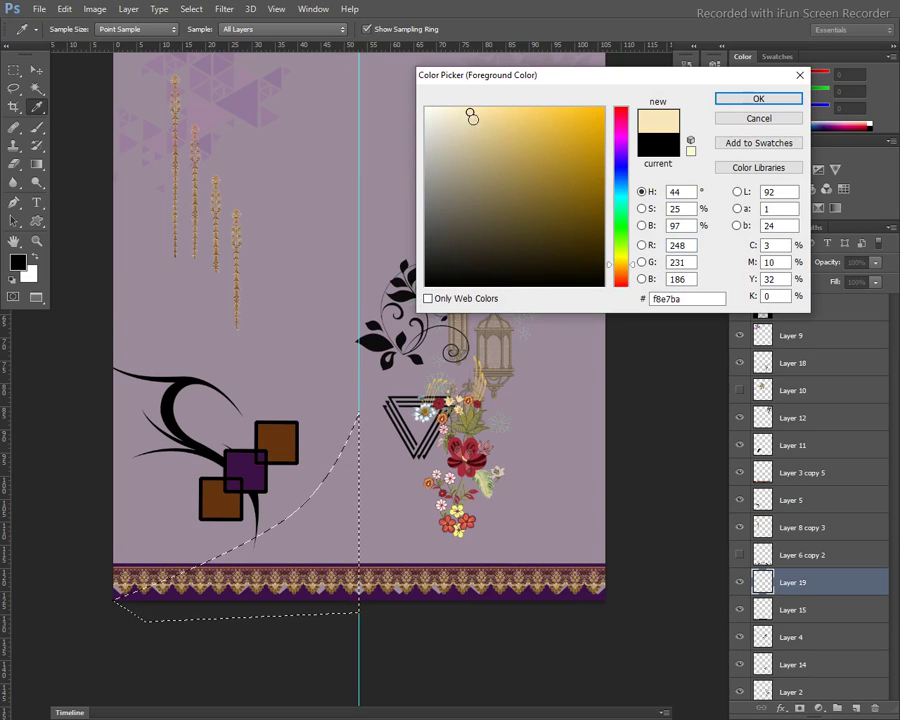
pyautogui.click(758, 98)
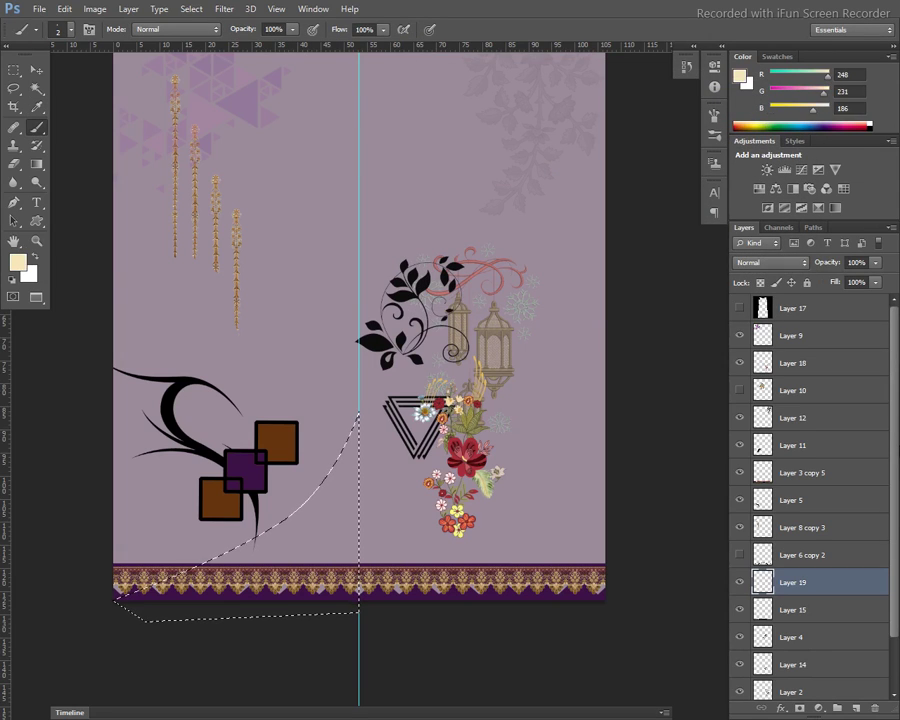
# - Fill the curved selection with cream and restack the bottom border and purple band layers
pyautogui.hotkey('alt', 'BackSpace')
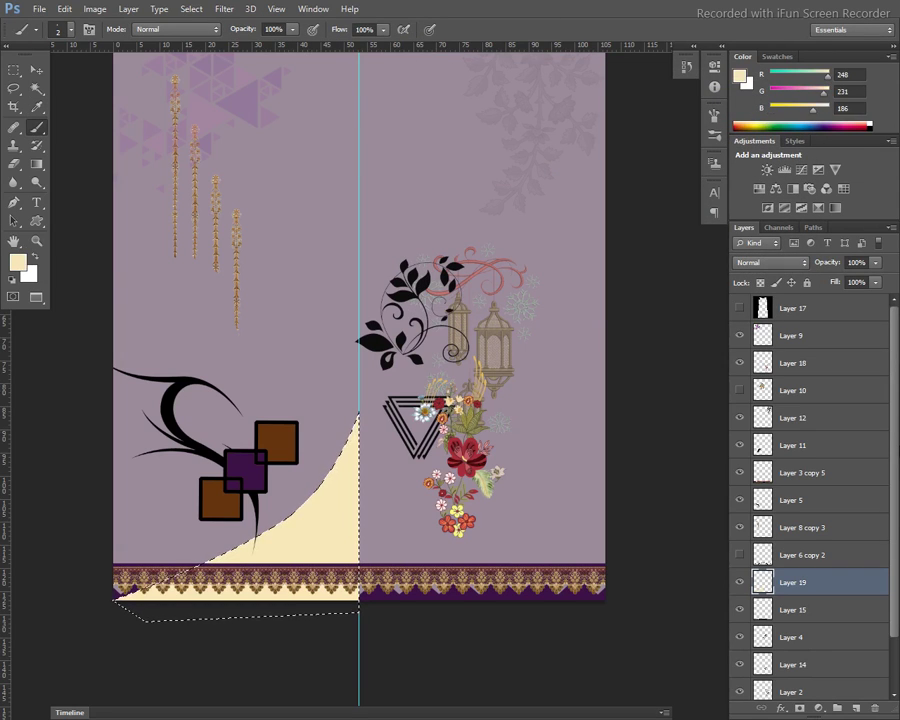
pyautogui.hotkey('ctrl', 'd')
pyautogui.press('v')
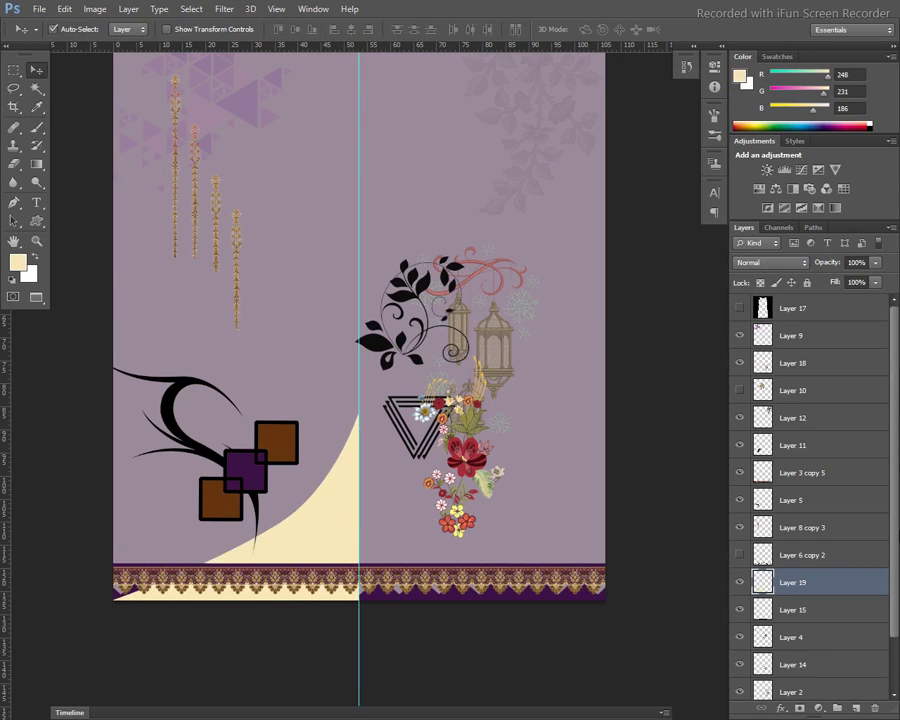
pyautogui.click(412, 580)
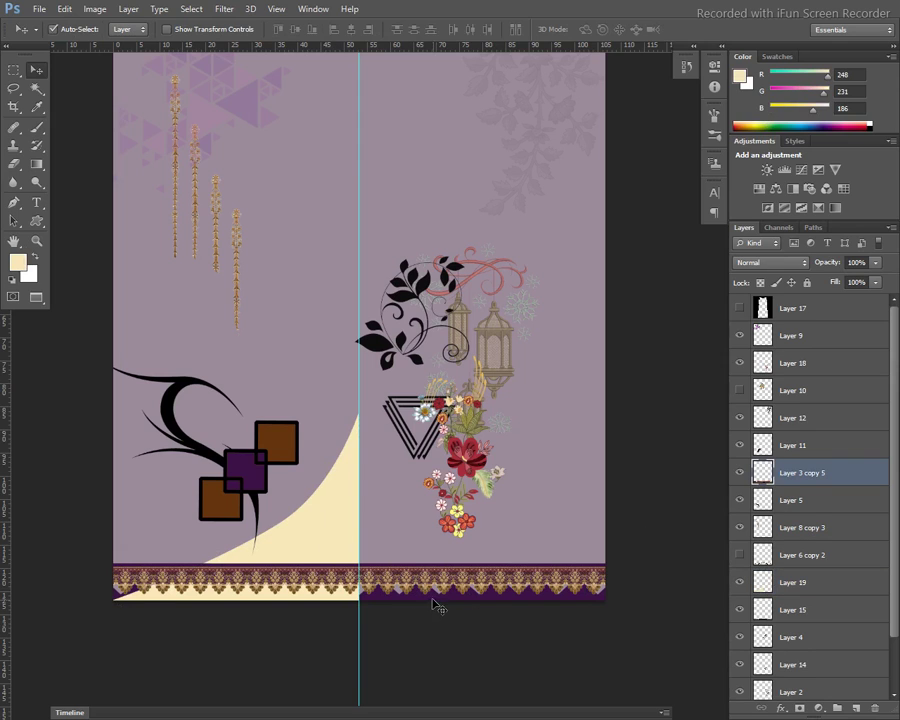
pyautogui.keyDown('shift'); pyautogui.click(434, 598); pyautogui.keyUp('shift')
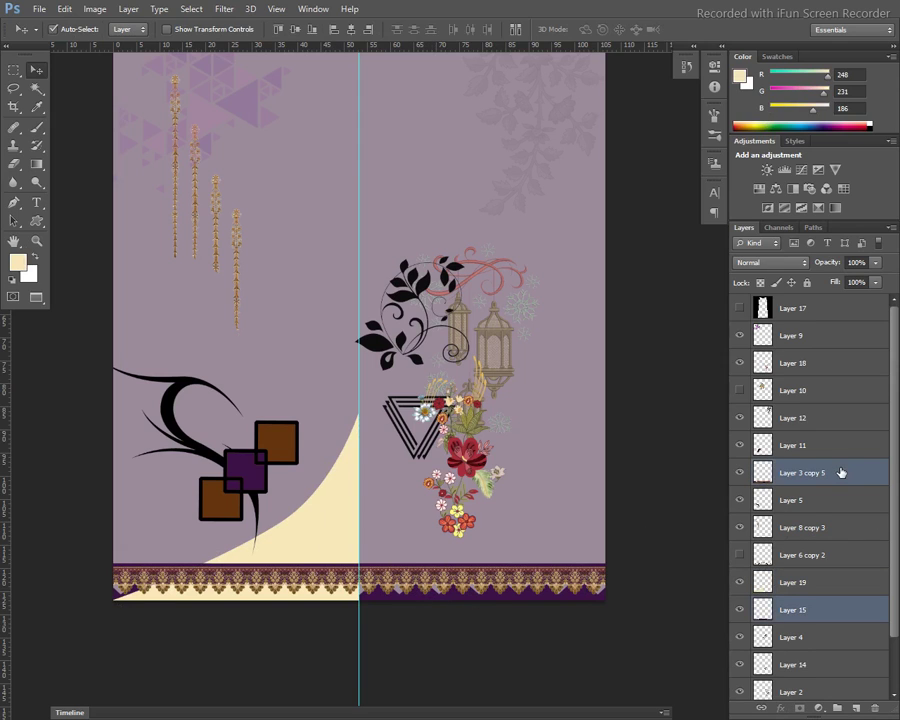
pyautogui.moveTo(841, 472)
pyautogui.mouseDown()
pyautogui.moveTo(828, 354)
pyautogui.moveTo(838, 621)
pyautogui.mouseUp()
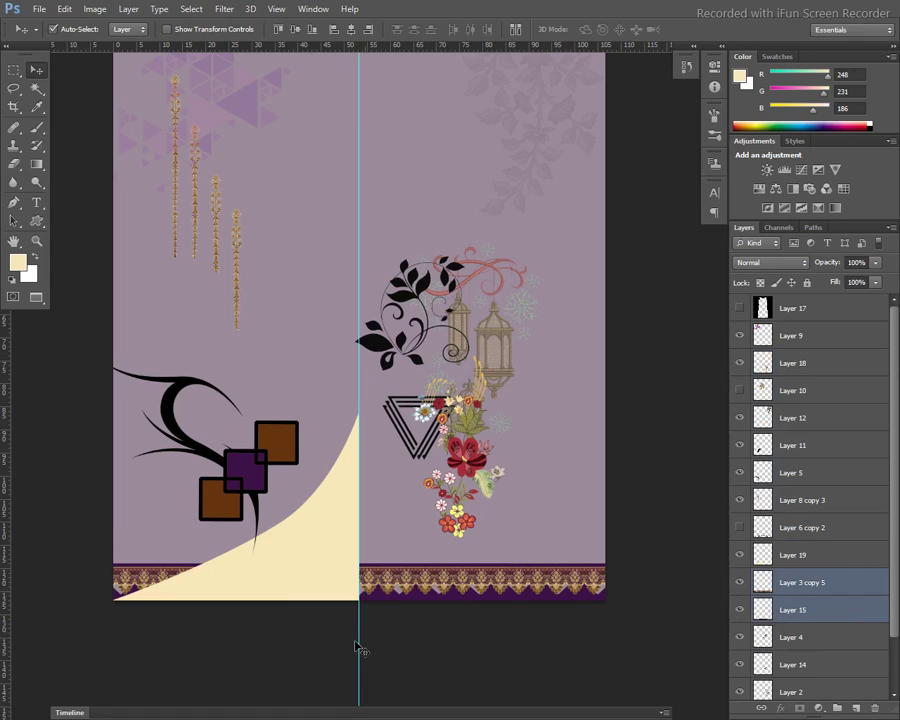
# - Move Layer 18's flower cluster onto the centre guide and lower the leafy swirl toward it
pyautogui.click(470, 462)
pyautogui.moveTo(471, 464); pyautogui.dragTo(361, 456)
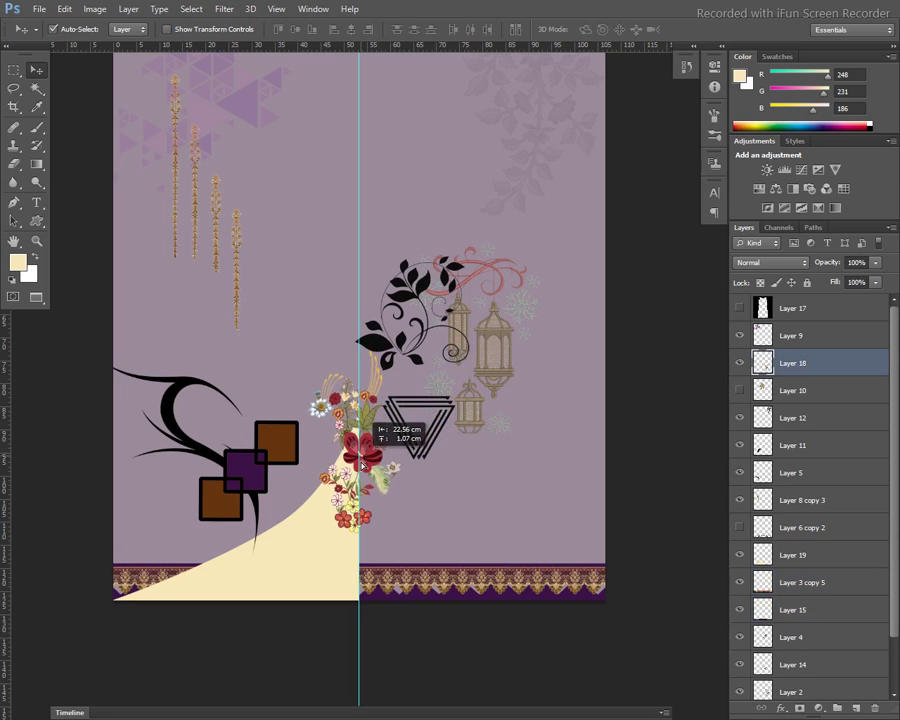
pyautogui.moveTo(361, 456); pyautogui.dragTo(363, 469)
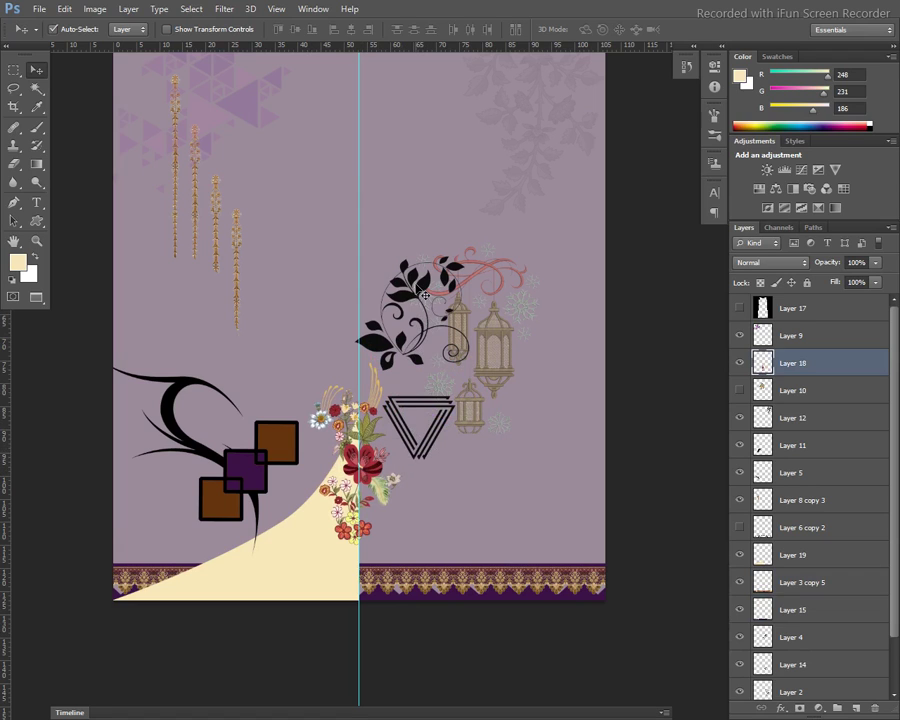
pyautogui.moveTo(414, 286)
pyautogui.mouseDown()
pyautogui.moveTo(345, 342)
pyautogui.moveTo(313, 336)
pyautogui.mouseUp()
# - Flip the leafy swirl horizontally and lower it beside the flowers
pyautogui.hotkey('ctrl', 't')
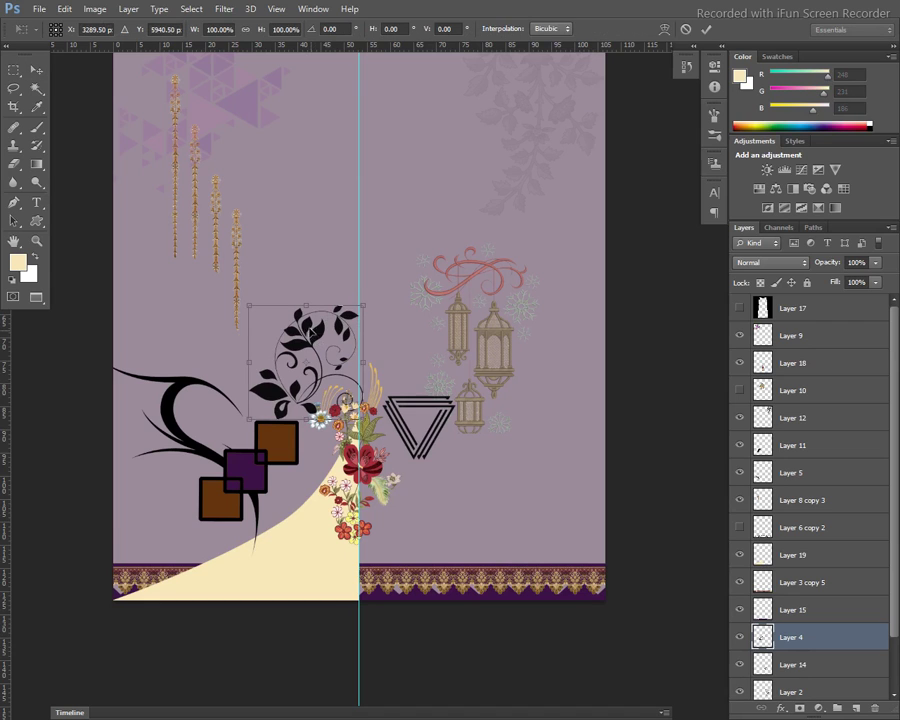
pyautogui.rightClick(310, 332)
pyautogui.click(372, 538)
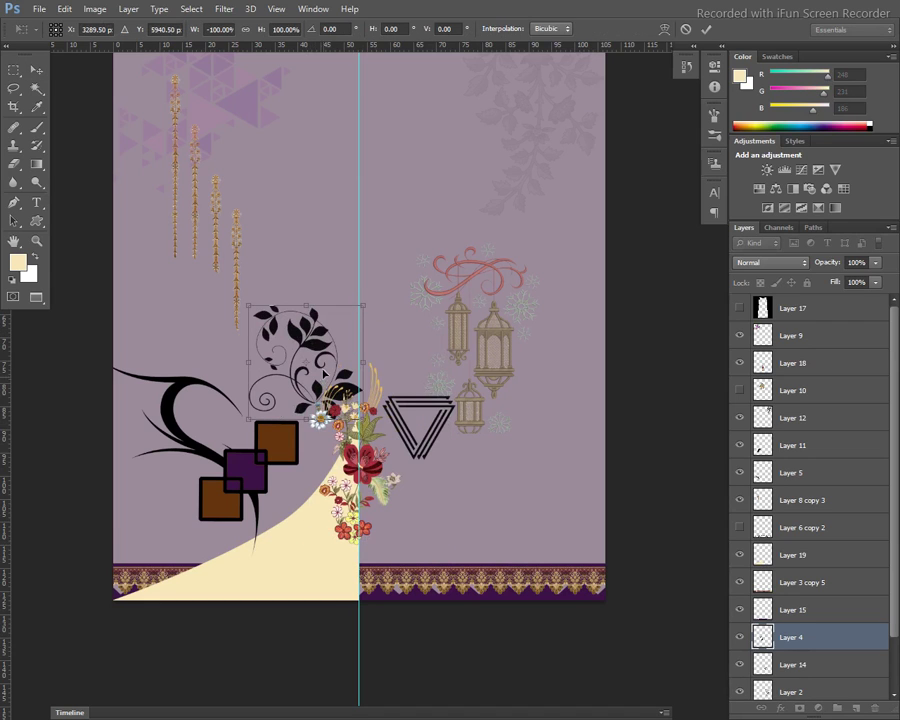
pyautogui.moveTo(325, 345); pyautogui.dragTo(328, 402)
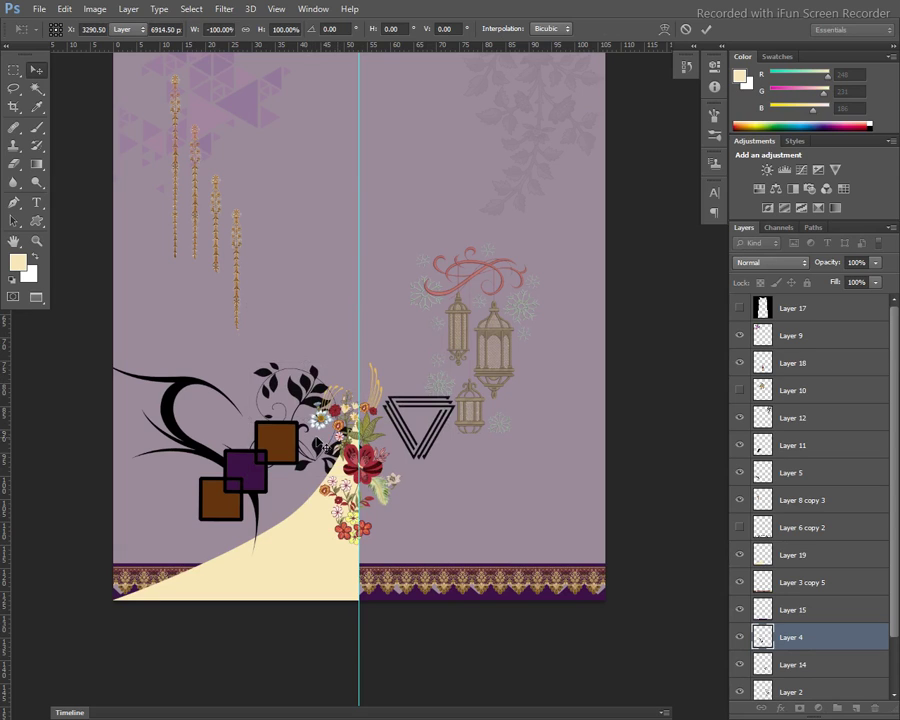
pyautogui.press('Return')
# - Shrink the squares to about three quarters size and place them beside the triangle
pyautogui.click(295, 453)
pyautogui.hotkey('ctrl', 't')
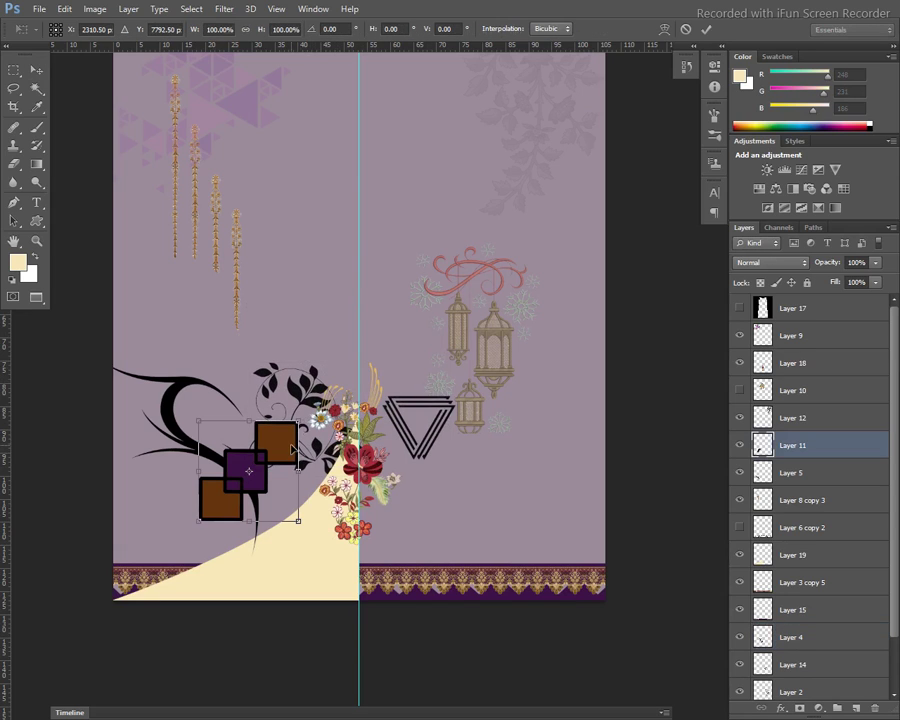
pyautogui.moveTo(206, 428); pyautogui.dragTo(219, 439)
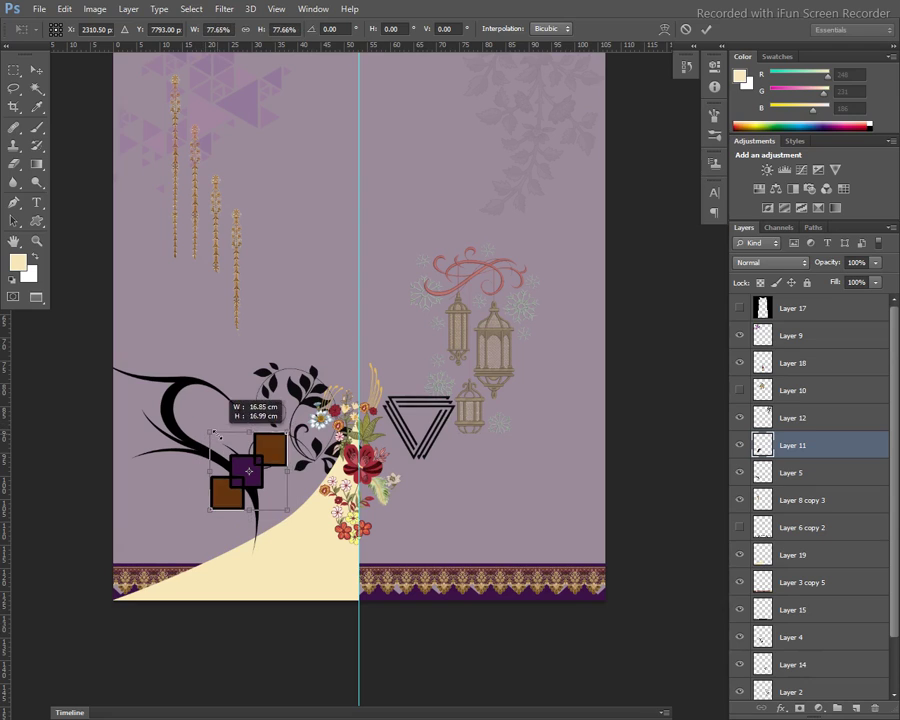
pyautogui.press('Return')
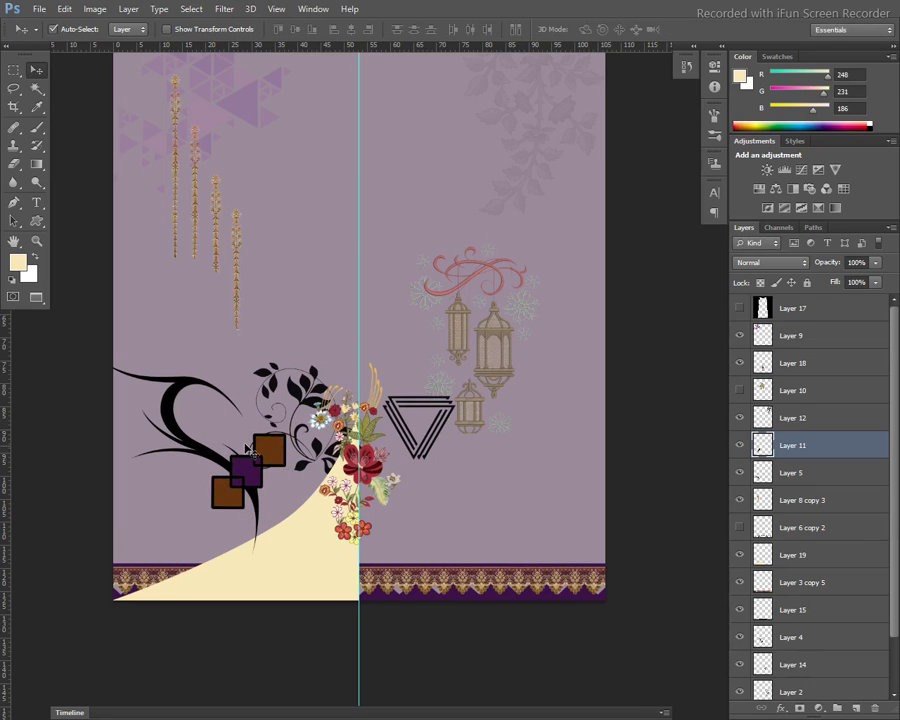
pyautogui.moveTo(277, 430)
pyautogui.mouseDown()
pyautogui.moveTo(392, 355)
pyautogui.moveTo(387, 335)
pyautogui.mouseUp()
pyautogui.moveTo(422, 380); pyautogui.dragTo(455, 405)
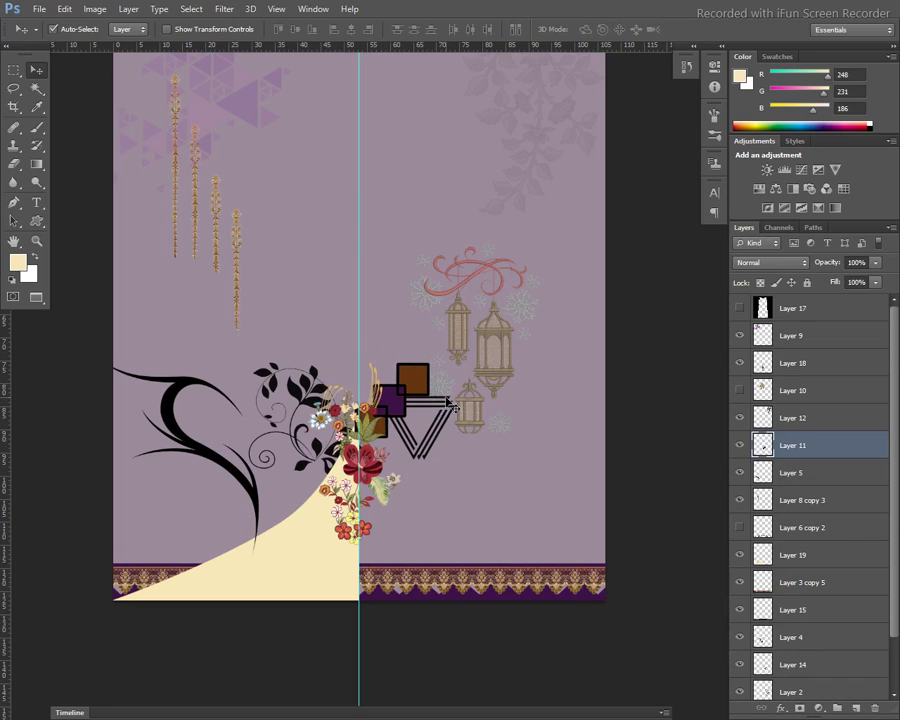
# - Move the triangle down-left behind the flowers
pyautogui.click(448, 403)
pyautogui.hotkey('ctrl', 't')
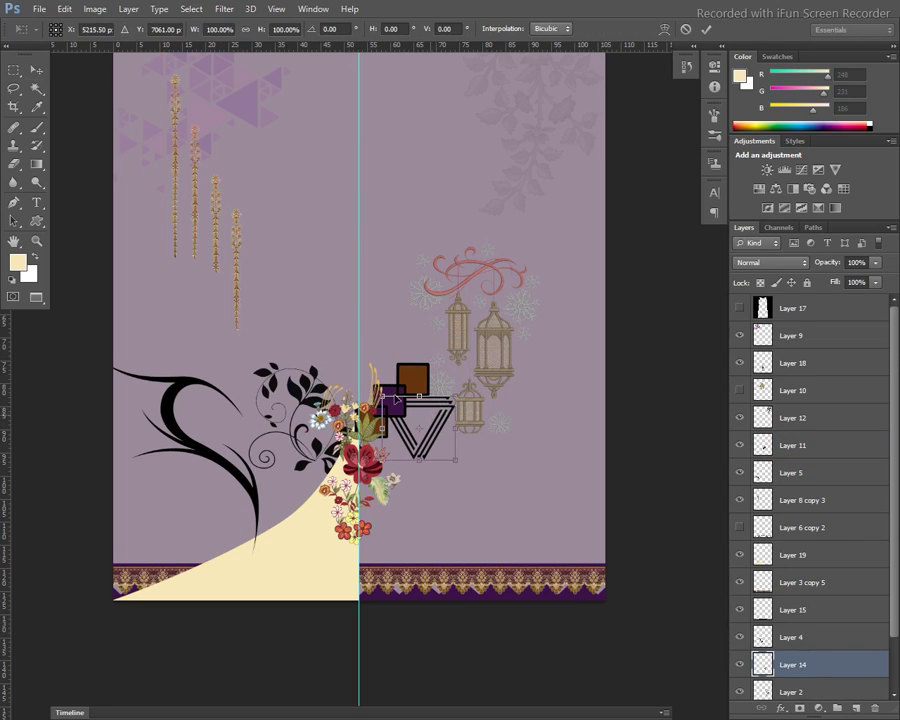
pyautogui.moveTo(395, 398); pyautogui.dragTo(380, 491)
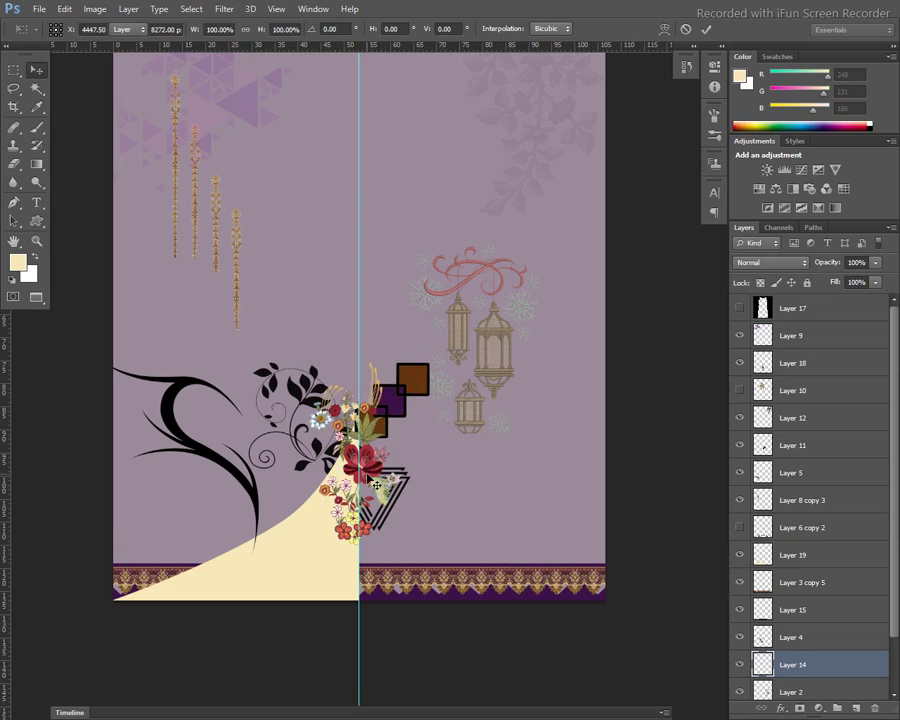
pyautogui.press('Return')
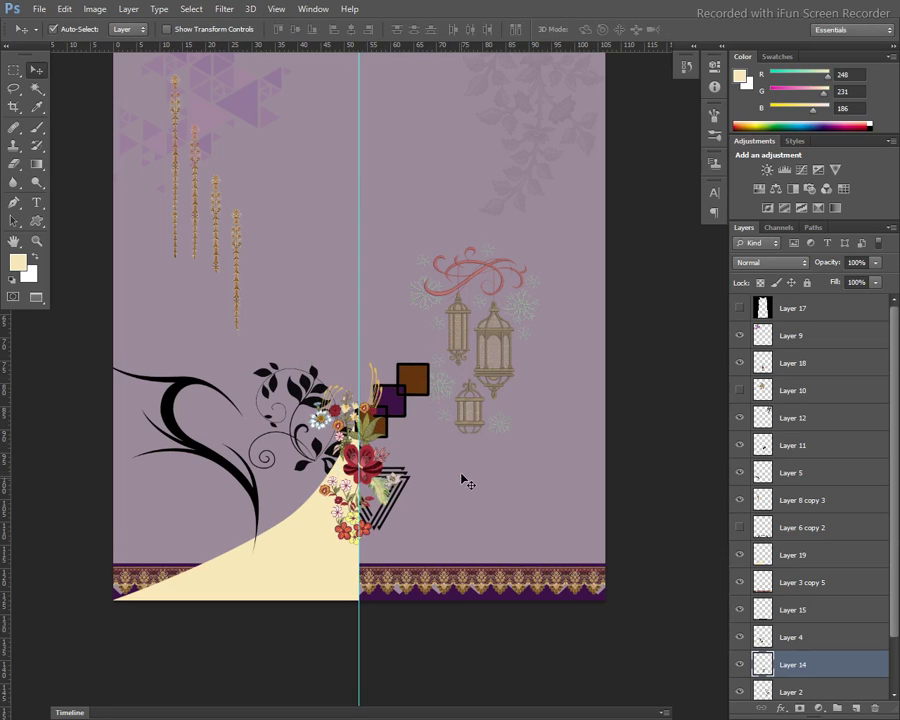
# - Centre the lanterns on the guide and shrink them to about 72%
pyautogui.moveTo(495, 372); pyautogui.dragTo(360, 378)
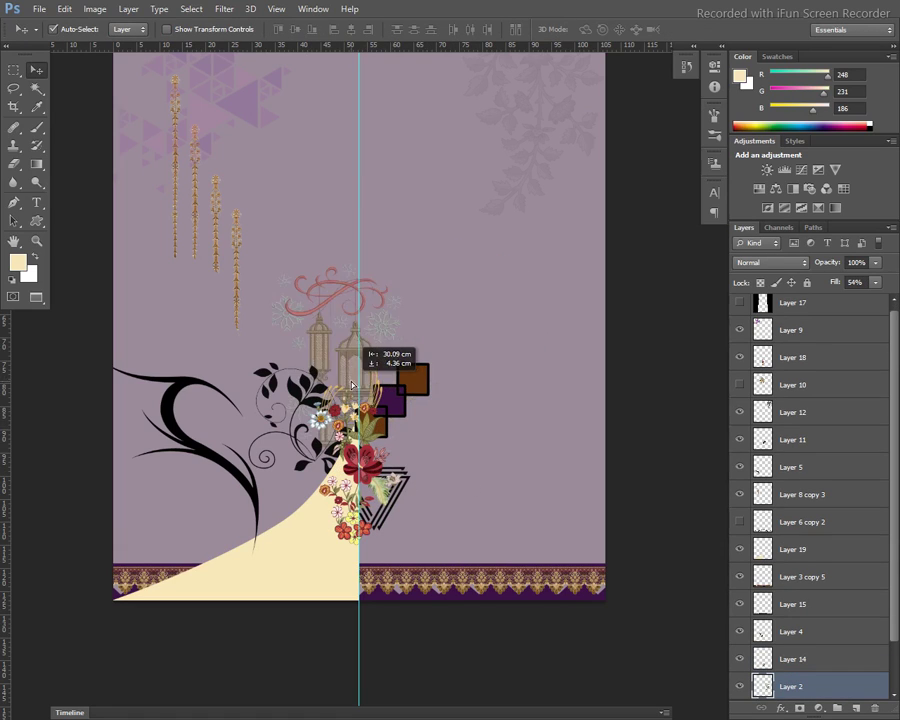
pyautogui.hotkey('ctrl', 't')
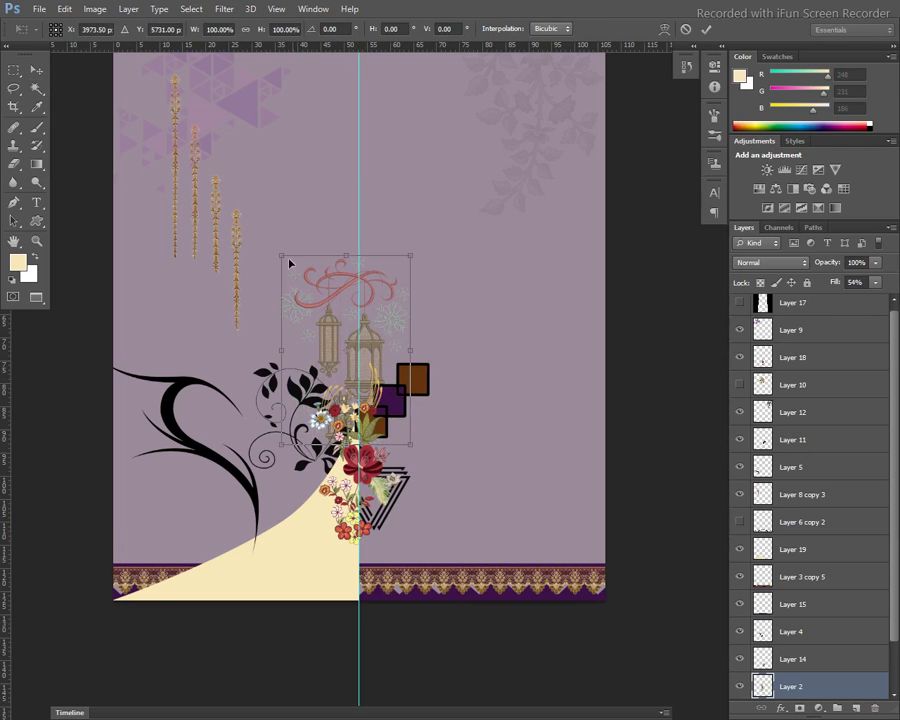
pyautogui.moveTo(283, 257); pyautogui.dragTo(300, 283)
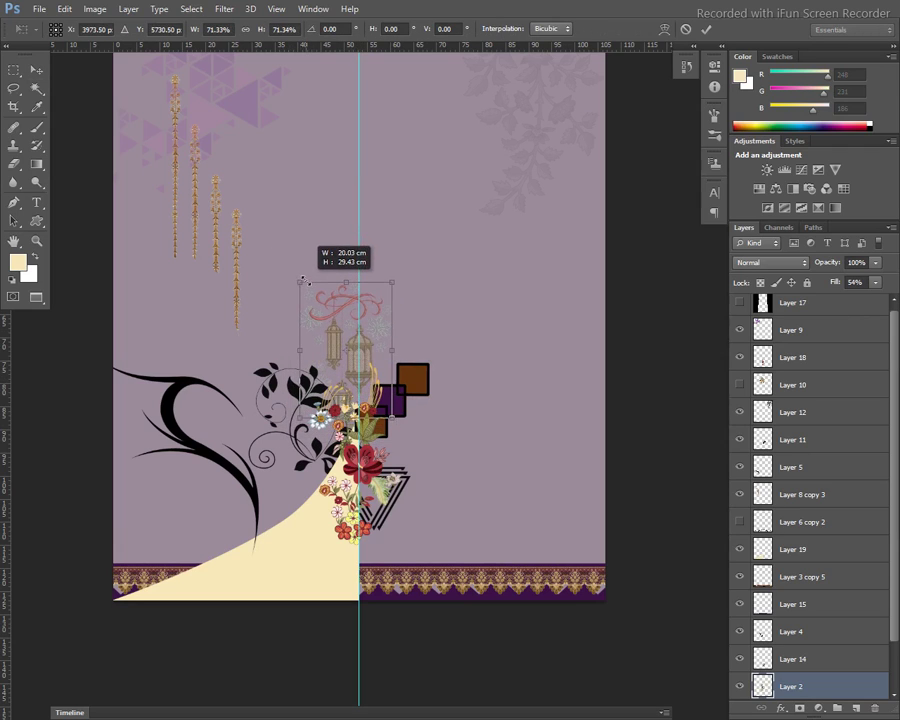
pyautogui.moveTo(346, 340)
pyautogui.mouseDown()
pyautogui.moveTo(343, 327)
pyautogui.moveTo(446, 427)
pyautogui.moveTo(356, 358)
pyautogui.moveTo(342, 338)
pyautogui.moveTo(349, 332)
pyautogui.mouseUp()
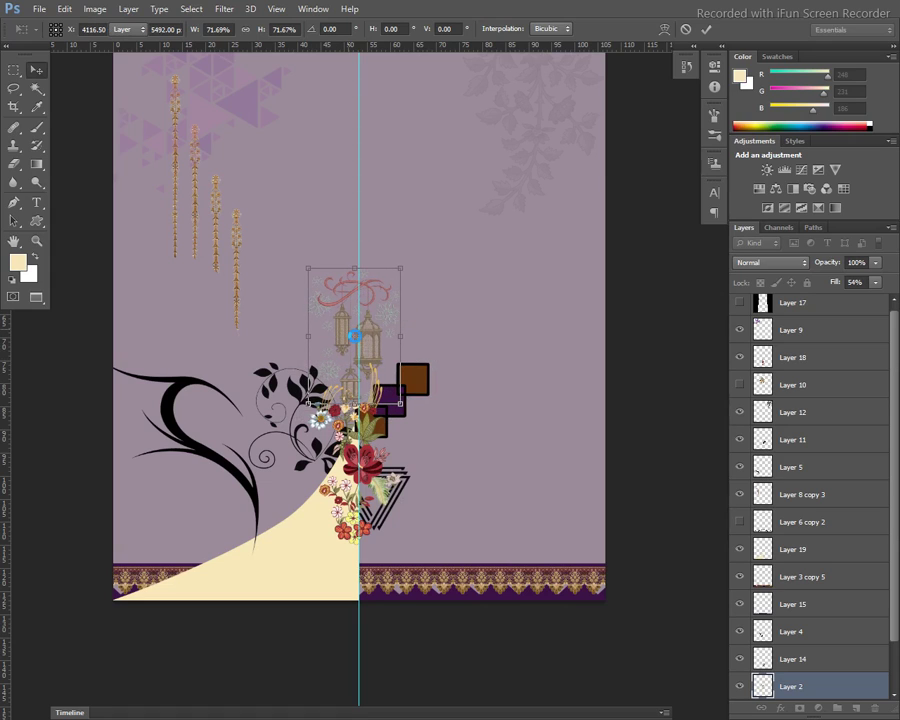
pyautogui.press('Return')
pyautogui.scroll(-2, 808, 414)
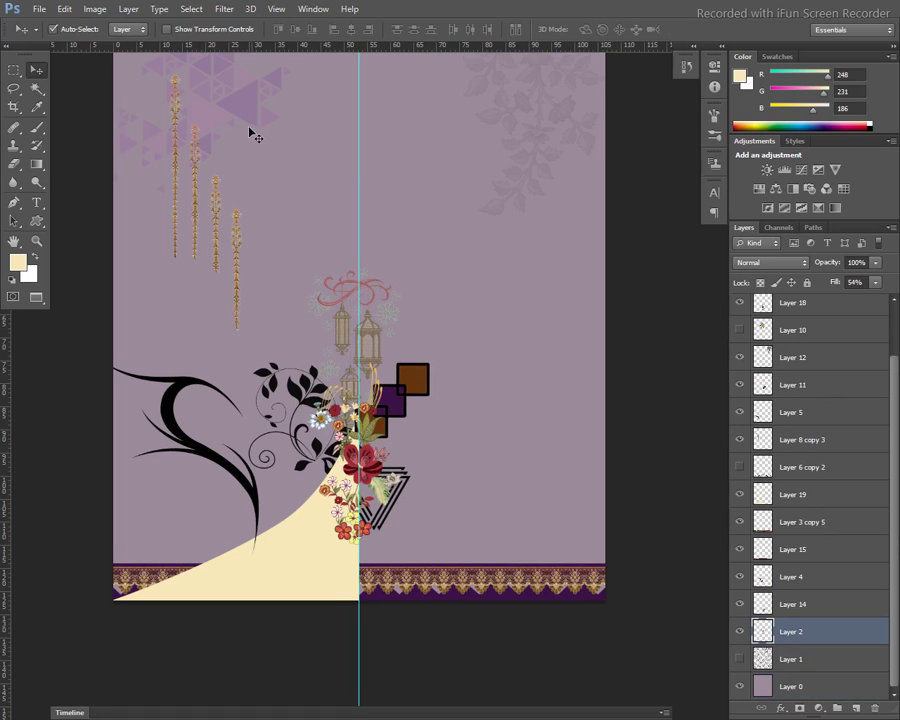
# - Scale Layer 5's spiky swirl to about 53%, place it upper right, and show the zigzag border
pyautogui.click(252, 494)
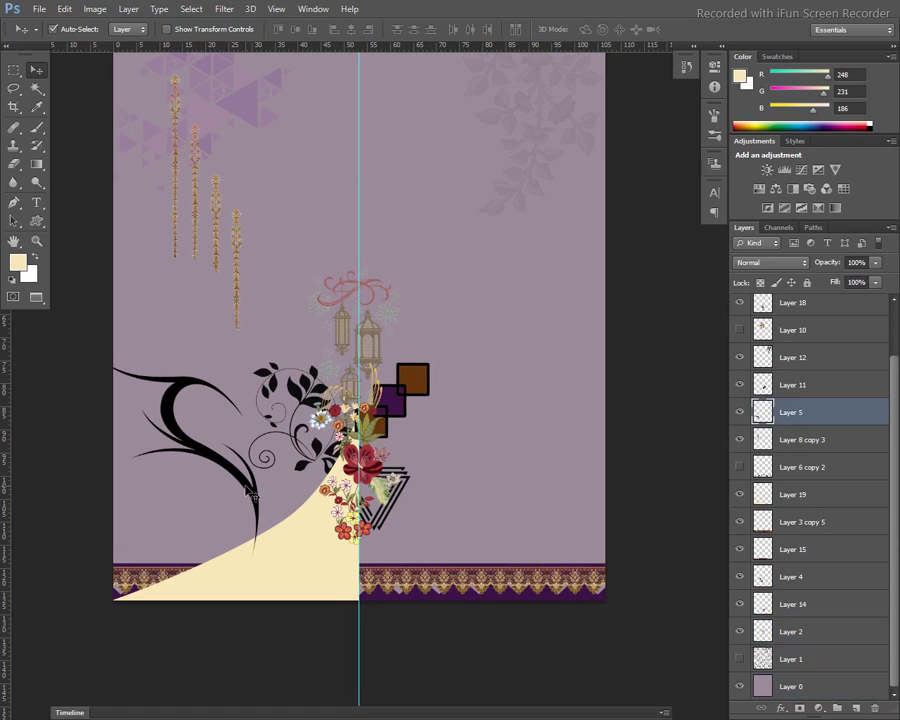
pyautogui.hotkey('ctrl', 't')
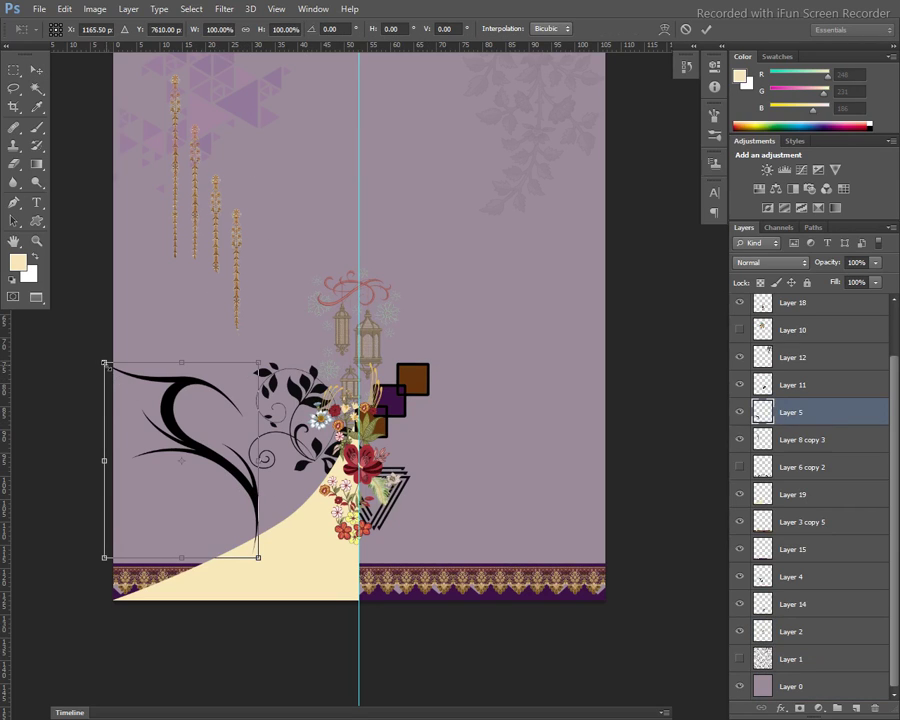
pyautogui.moveTo(105, 363); pyautogui.dragTo(140, 408)
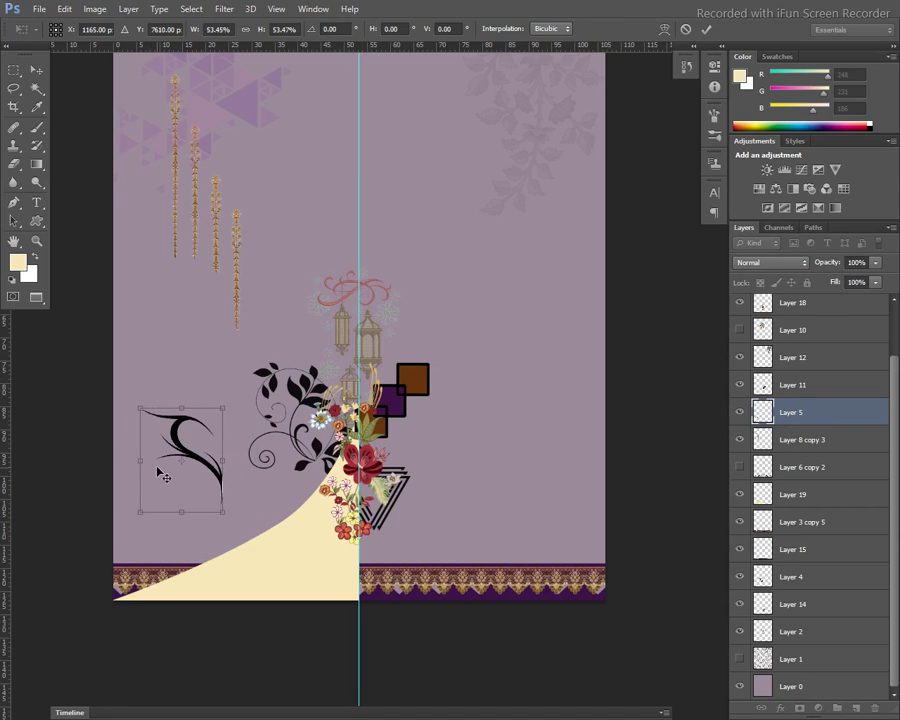
pyautogui.press('Return')
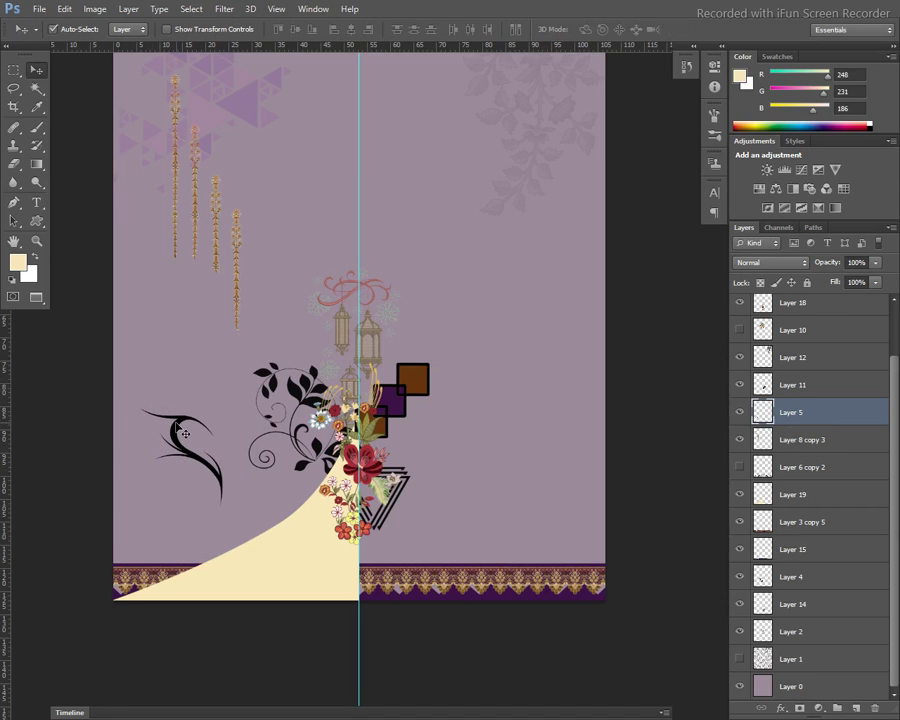
pyautogui.moveTo(183, 432)
pyautogui.mouseDown()
pyautogui.moveTo(434, 332)
pyautogui.moveTo(333, 248)
pyautogui.mouseUp()
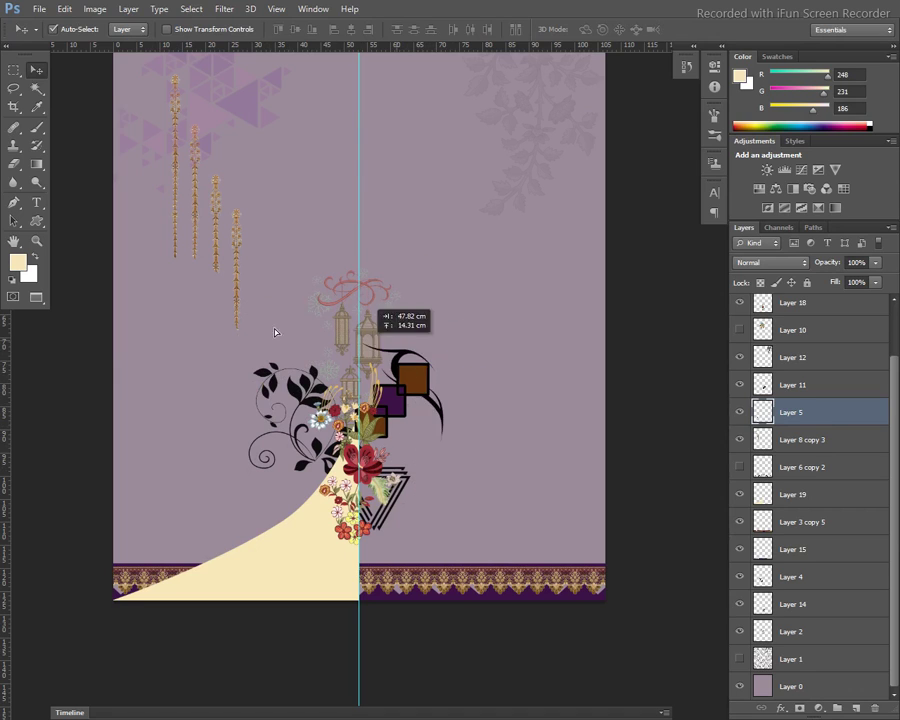
pyautogui.moveTo(333, 248); pyautogui.dragTo(536, 158)
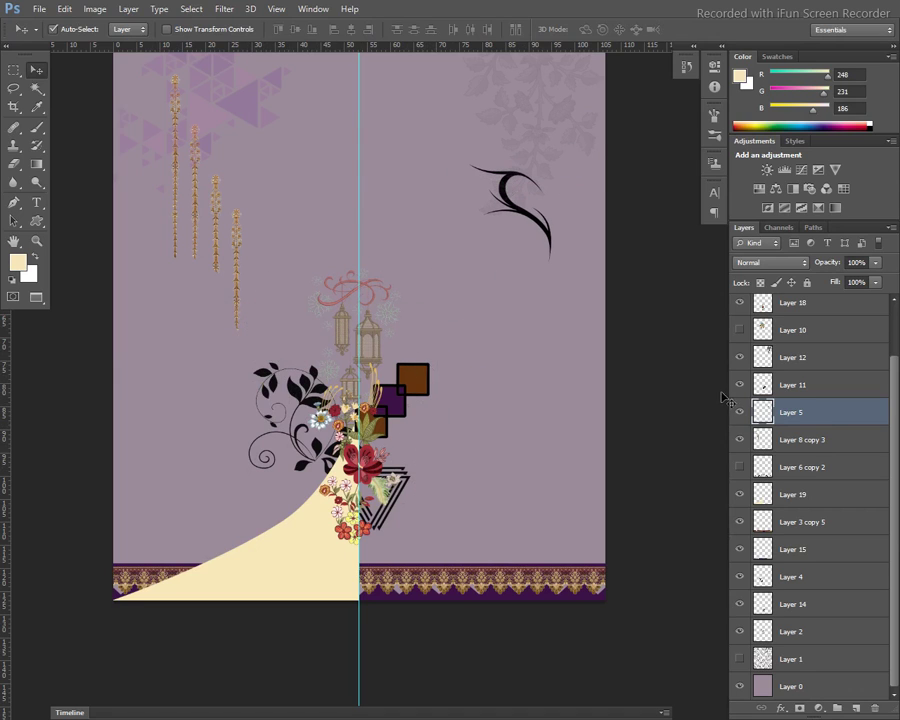
pyautogui.click(740, 467)
pyautogui.click(740, 467)
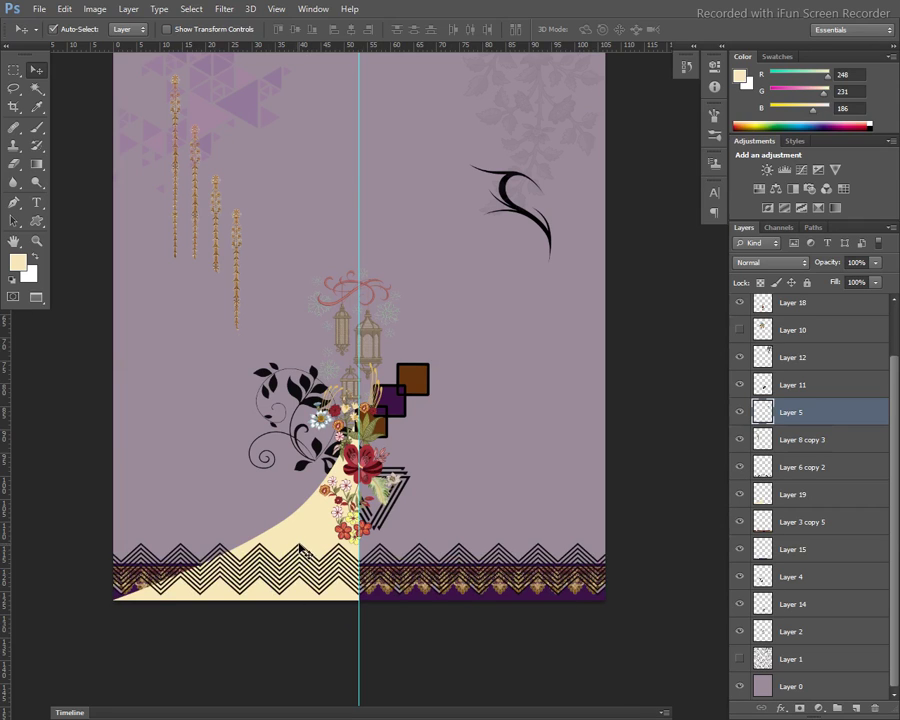
# - Raise the zigzag band above the gold border and move its layer lower in the stack
pyautogui.click(300, 549)
pyautogui.hotkey('ctrl', 't')
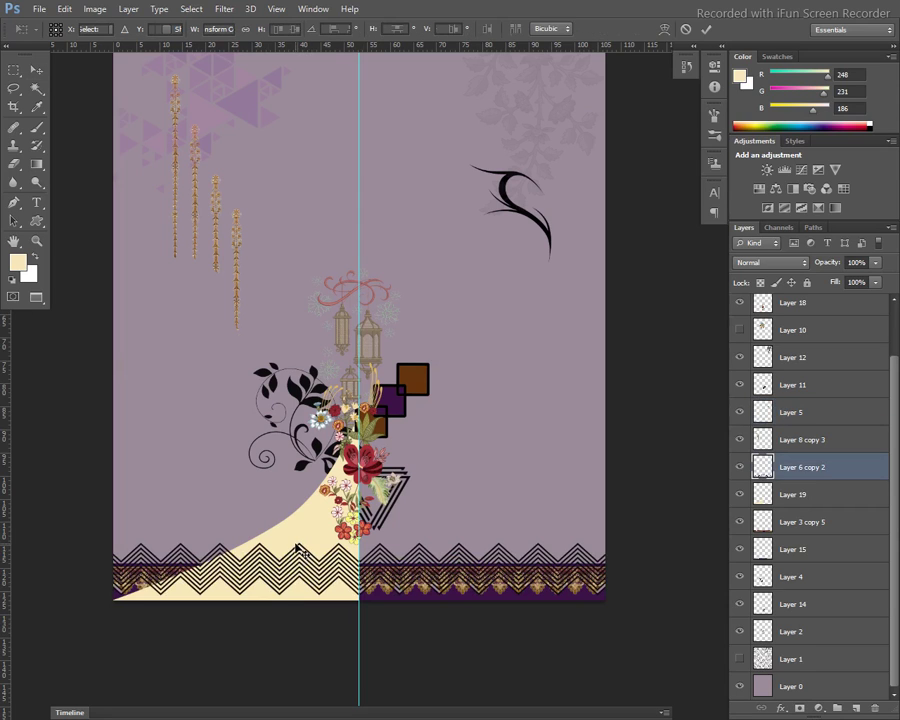
pyautogui.moveTo(320, 572)
pyautogui.mouseDown()
pyautogui.moveTo(313, 545)
pyautogui.moveTo(324, 545)
pyautogui.mouseUp()
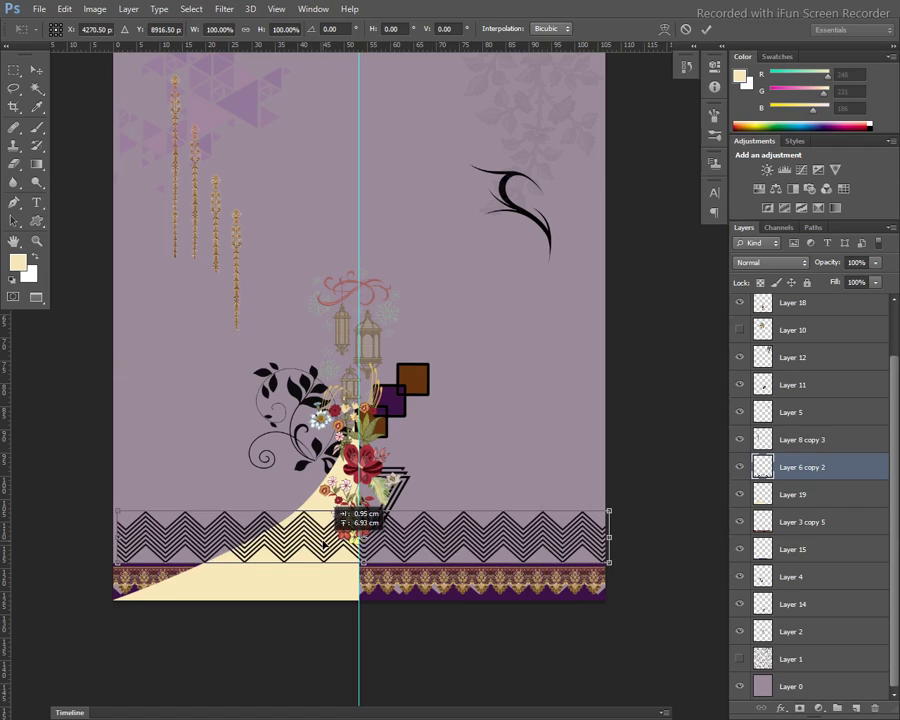
pyautogui.moveTo(324, 545); pyautogui.dragTo(321, 547)
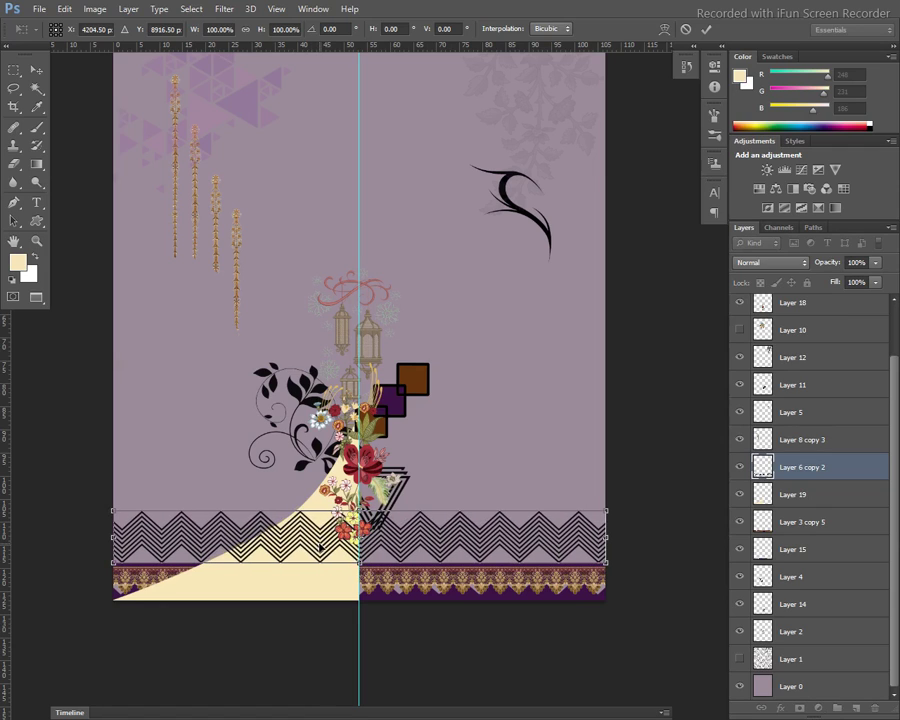
pyautogui.press('Return')
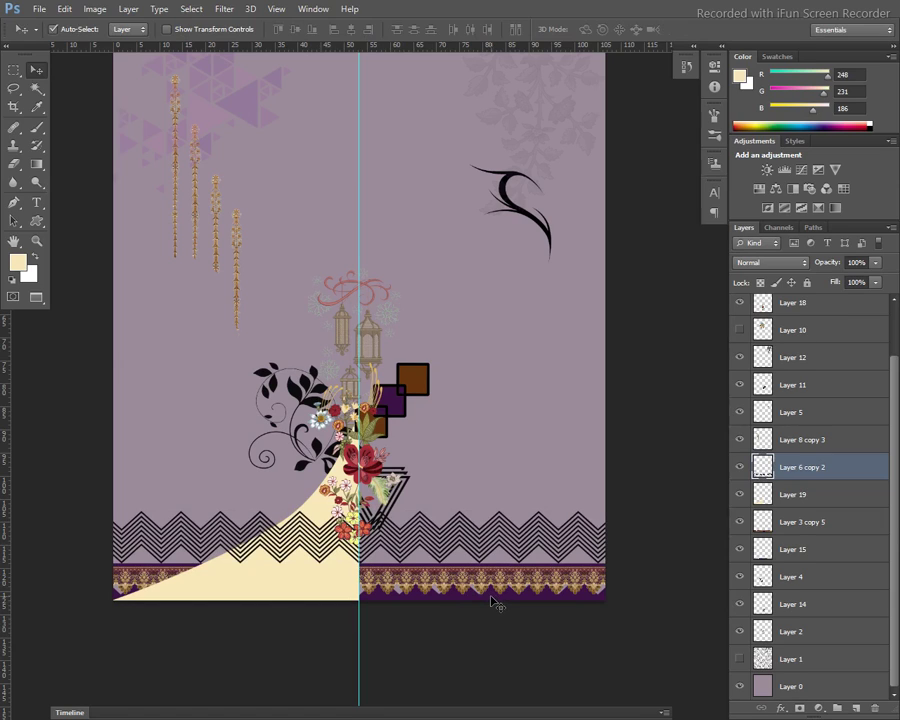
pyautogui.moveTo(828, 467); pyautogui.dragTo(824, 641)
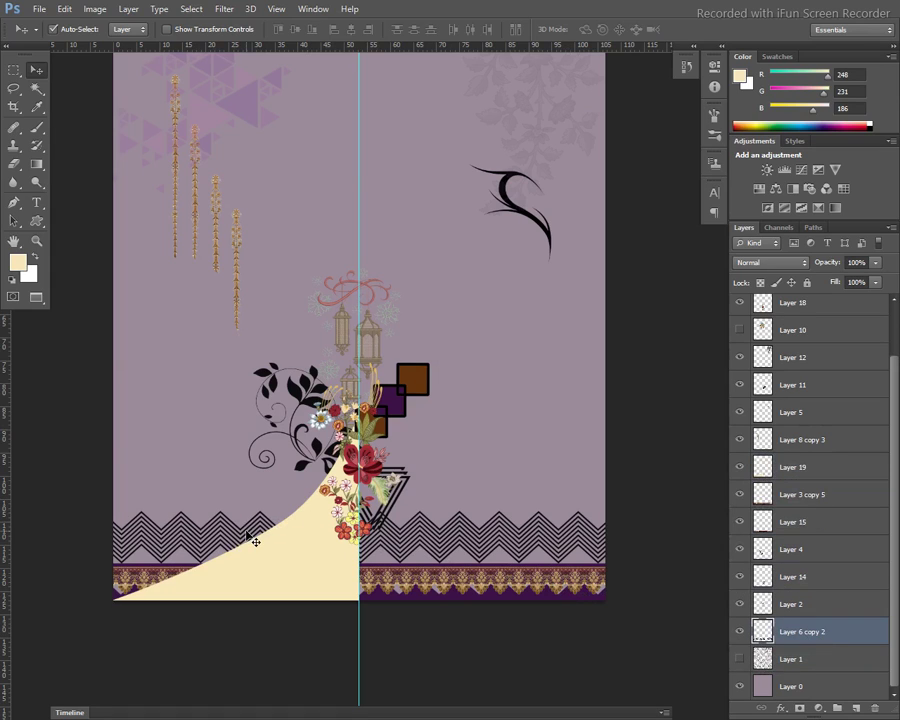
# - Lasso and delete the left part of the zigzag band
pyautogui.press('l')
pyautogui.moveTo(80, 476)
pyautogui.mouseDown()
pyautogui.moveTo(308, 610)
pyautogui.moveTo(50, 492)
pyautogui.mouseUp()
pyautogui.press('Delete')
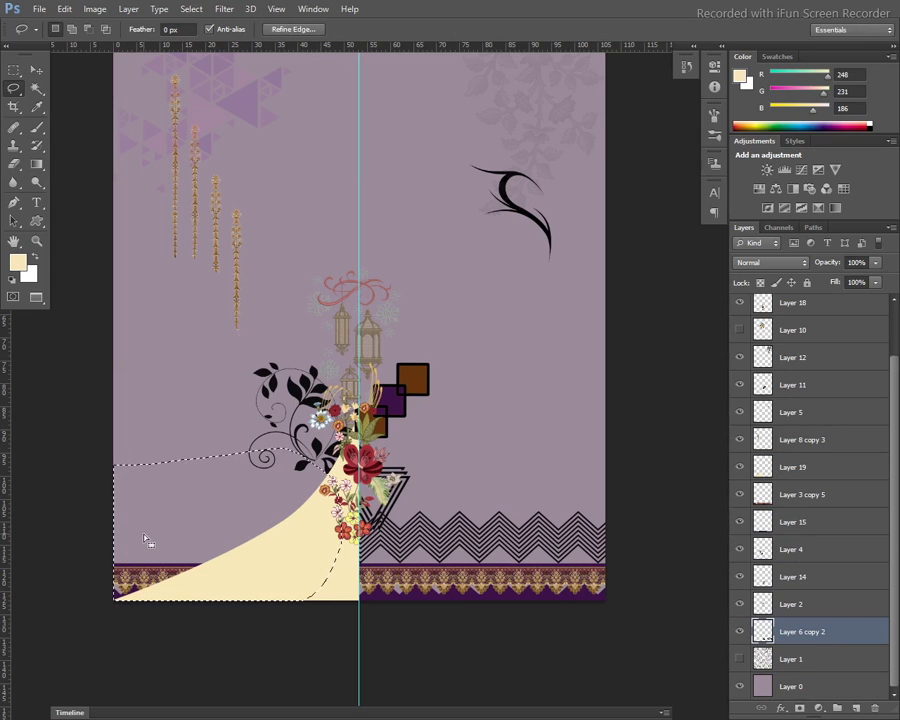
# - Select Layer 15, deselect, and stretch the purple band to about 191% height
pyautogui.press('v')
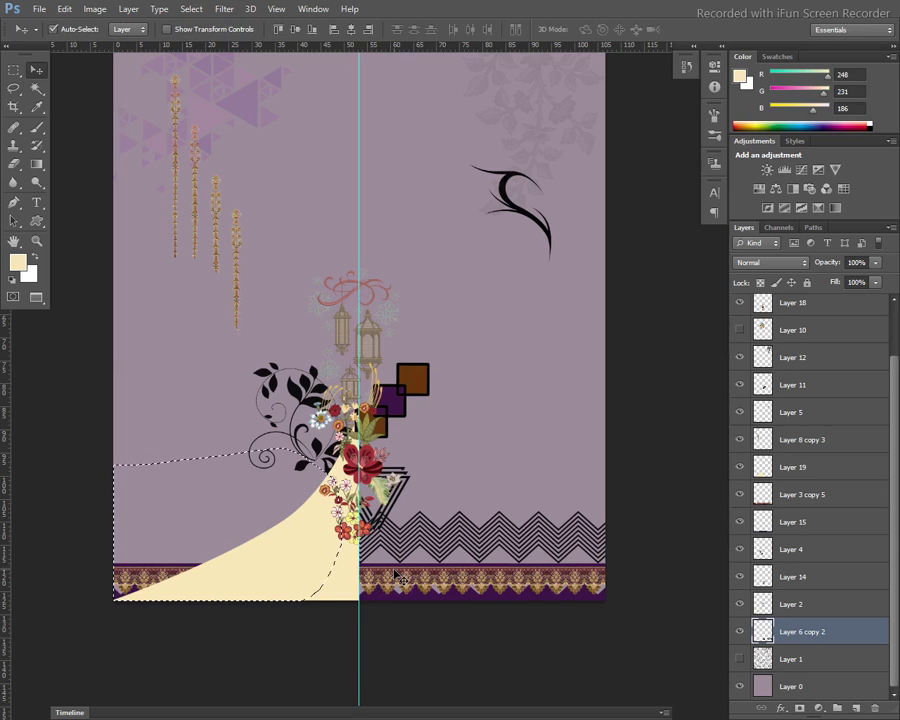
pyautogui.click(391, 569)
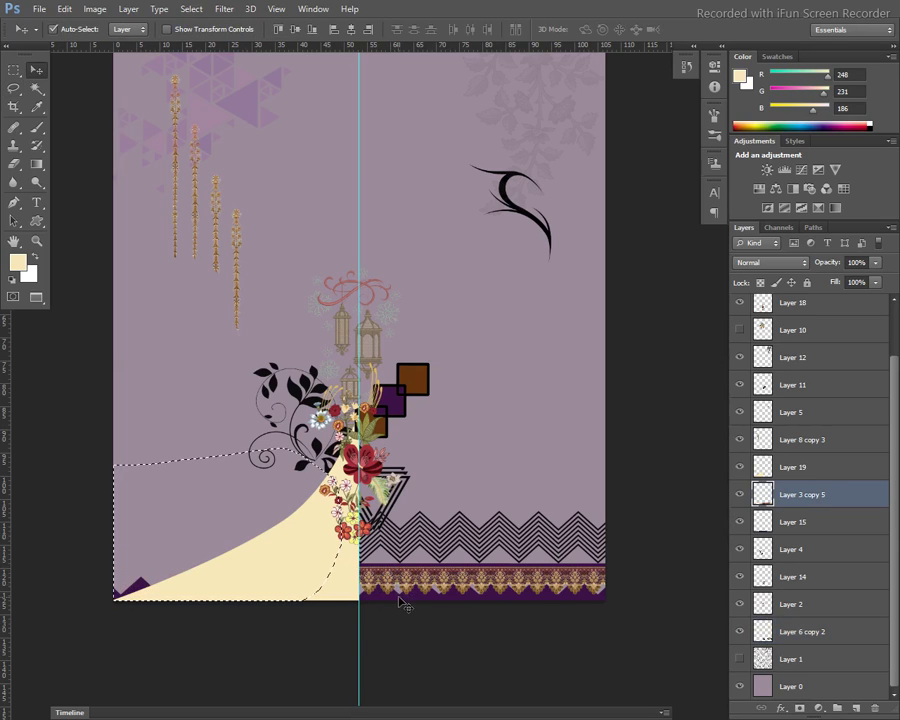
pyautogui.click(403, 605)
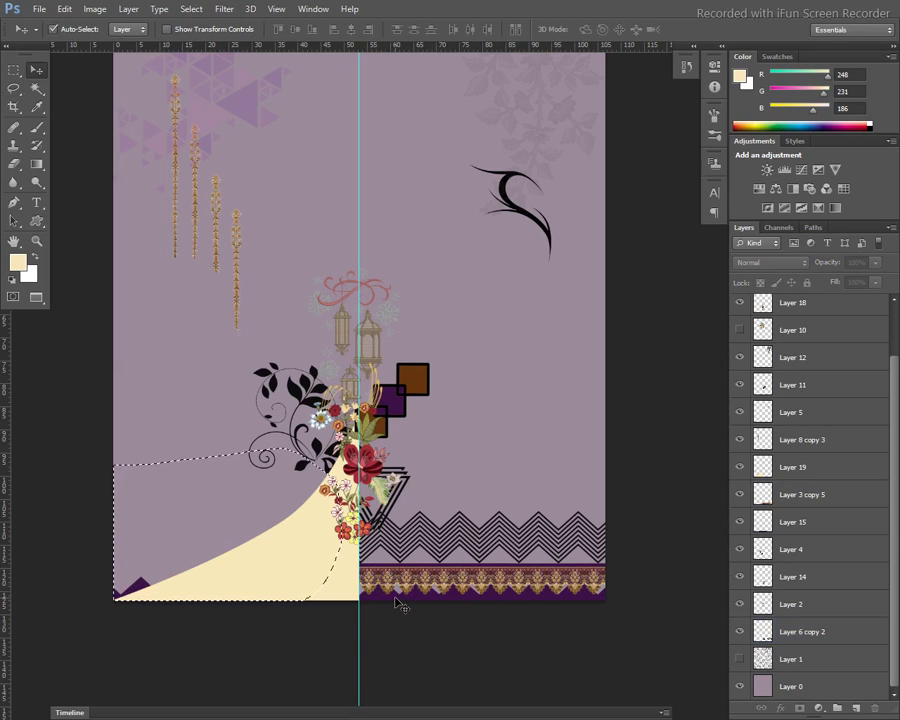
pyautogui.click(398, 598)
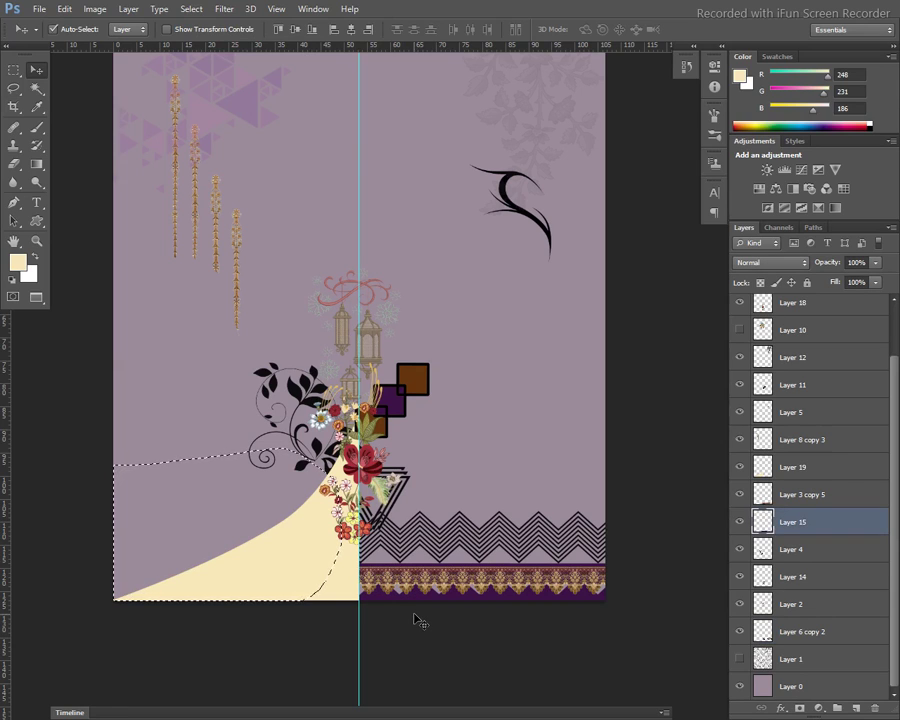
pyautogui.hotkey('ctrl', 'd')
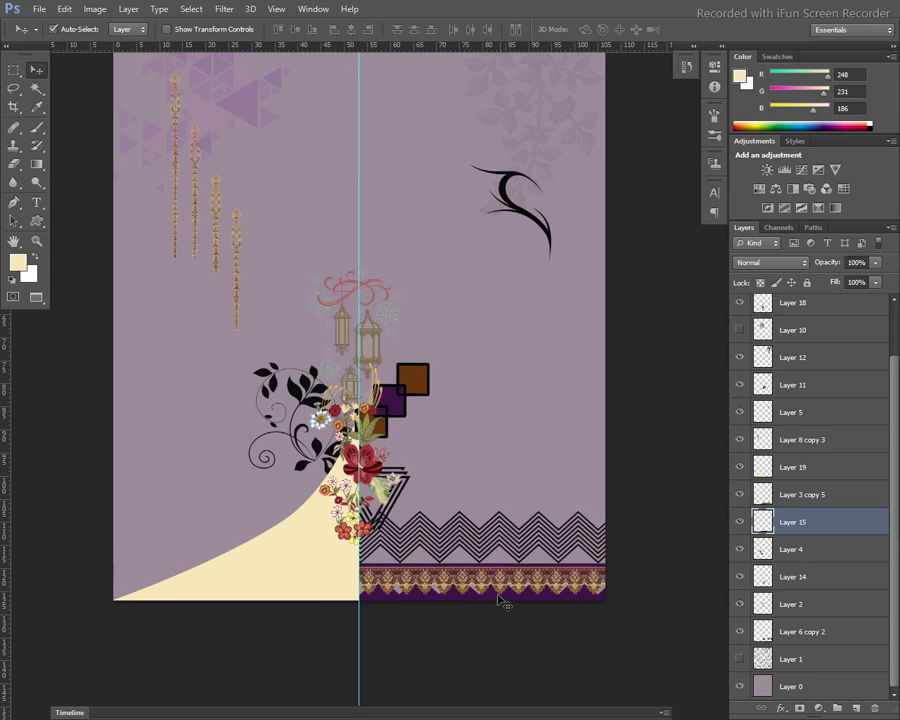
pyautogui.hotkey('ctrl', 't')
pyautogui.moveTo(455, 578); pyautogui.dragTo(456, 557)
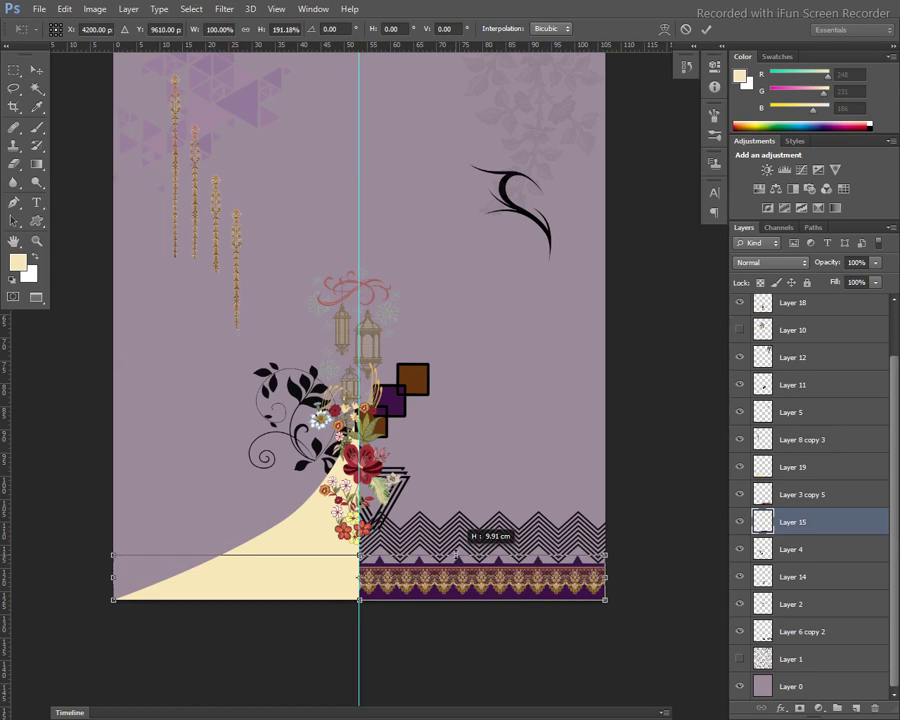
pyautogui.press('Return')
# - Test a rectangular selection over the lower-right pattern, then deselect
pyautogui.press('m')
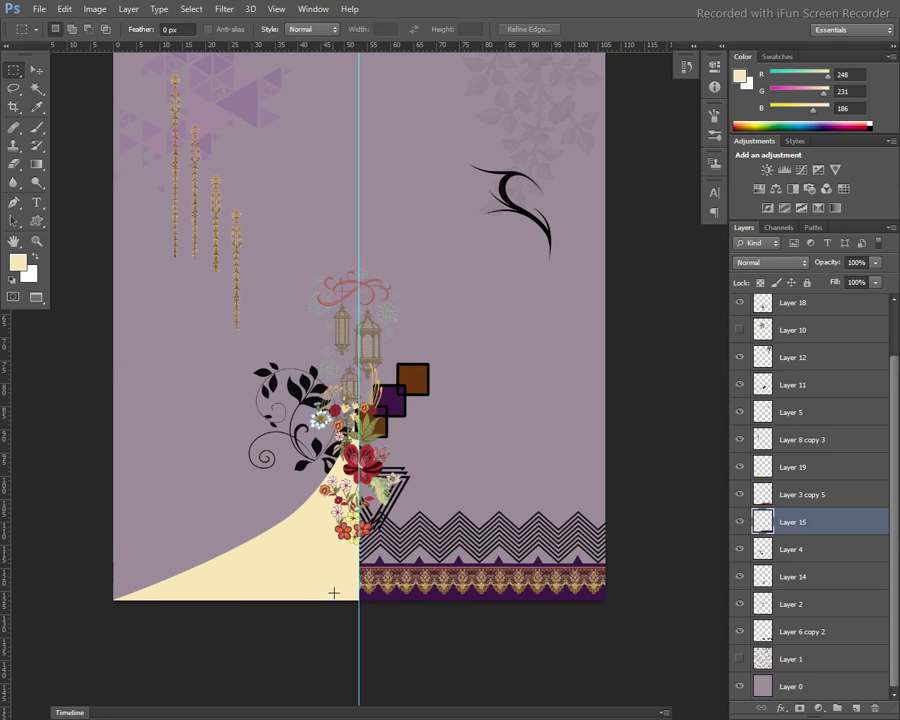
pyautogui.moveTo(333, 580); pyautogui.dragTo(662, 477)
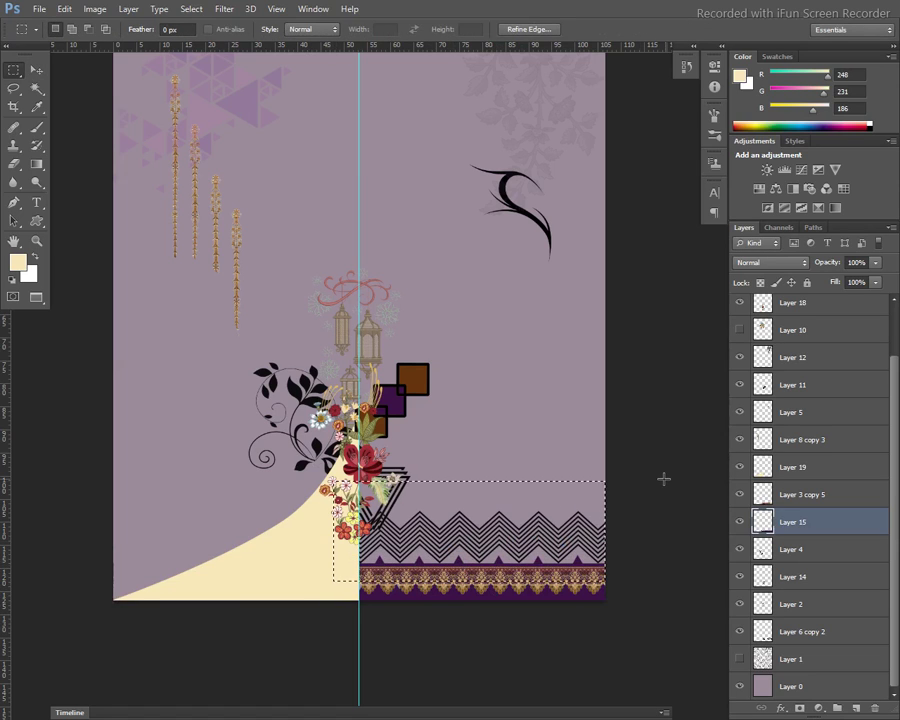
pyautogui.hotkey('ctrl', 'd')
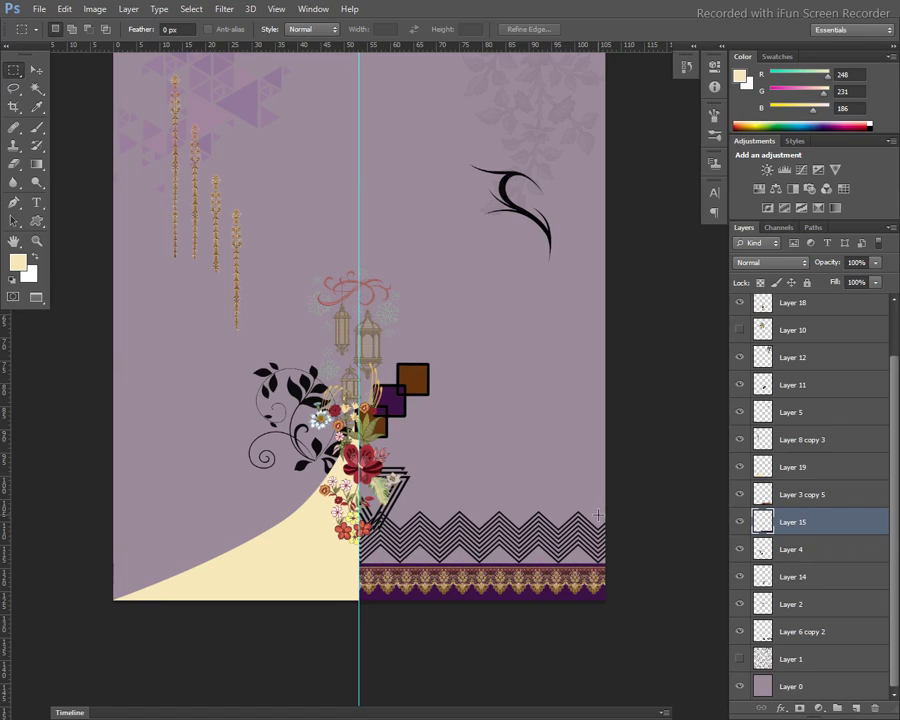
# - Create a new empty layer, Layer 20, with the Pen tool ready
pyautogui.press('p')
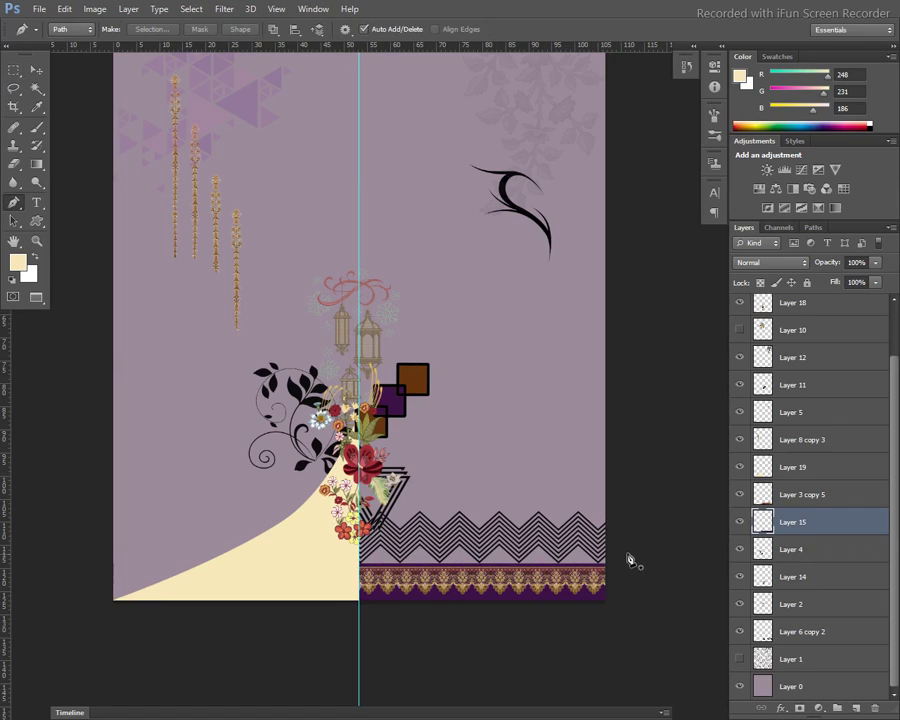
pyautogui.hotkey('ctrl', 'shift', 'n')
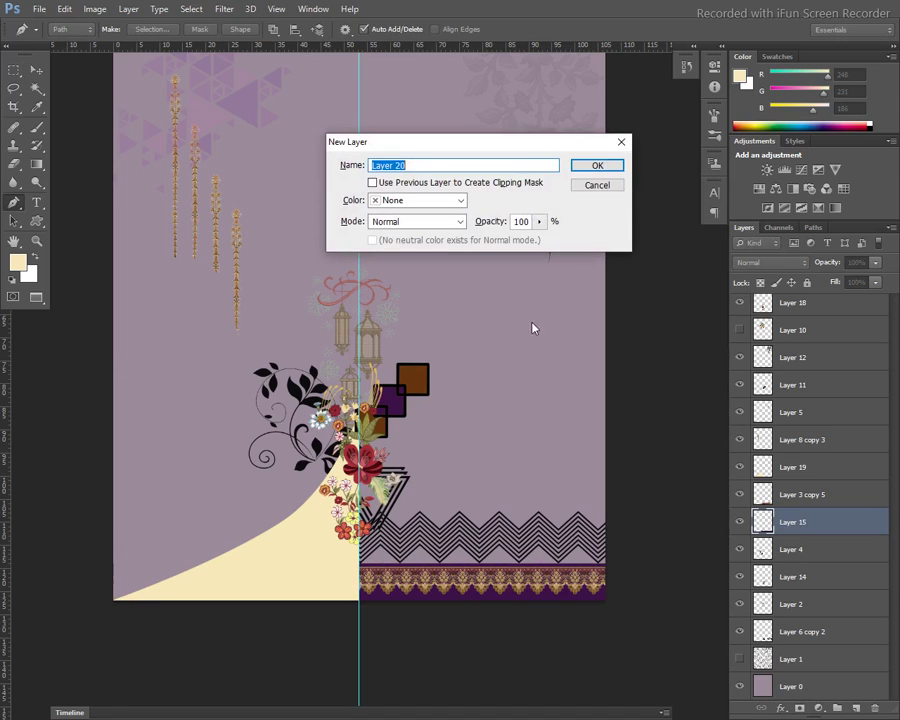
pyautogui.press('Return')
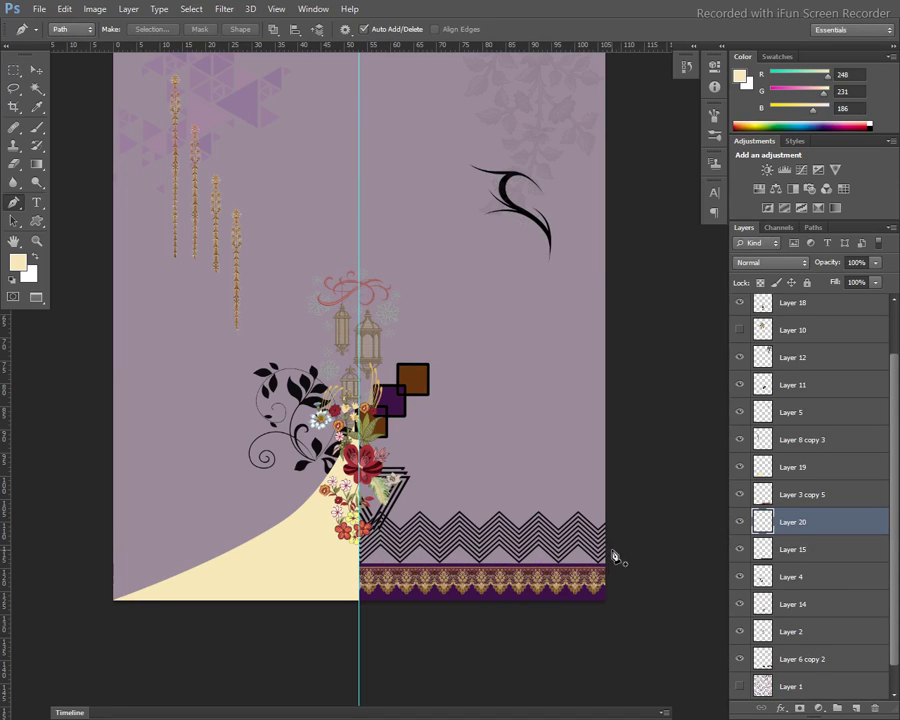
# - Trace a closed path along the zigzag's lower edge and turn it into a selection
pyautogui.click(611, 549)
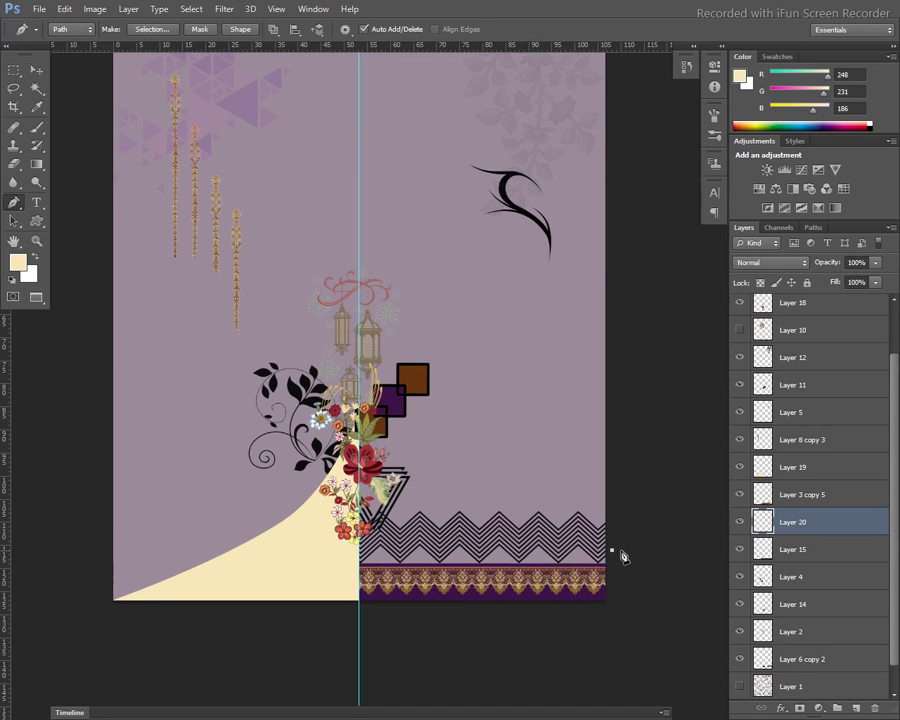
pyautogui.hotkey('ctrl', 'z')
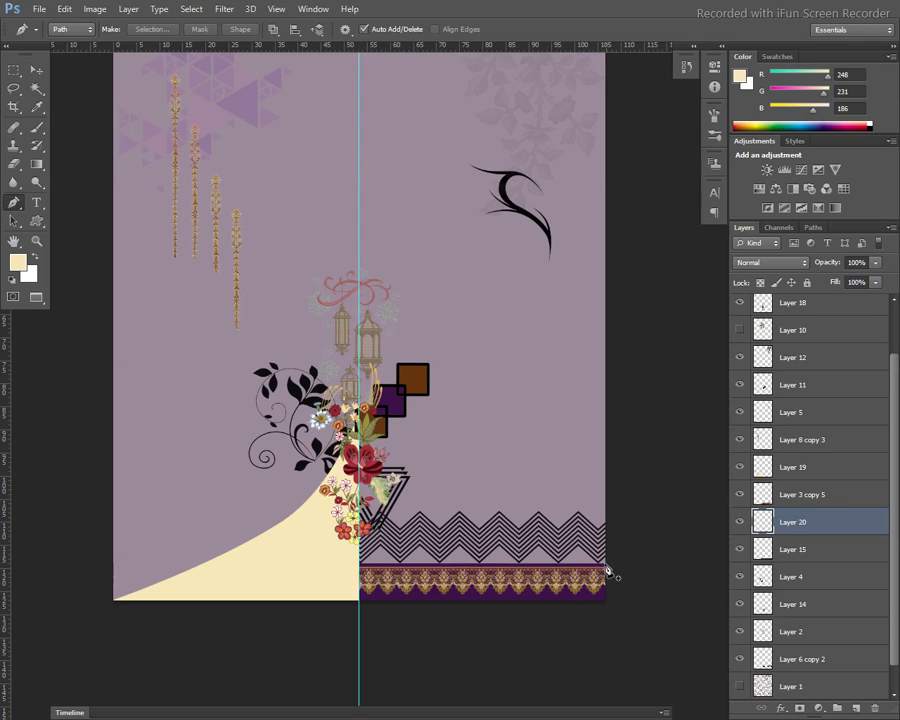
pyautogui.click(608, 552)
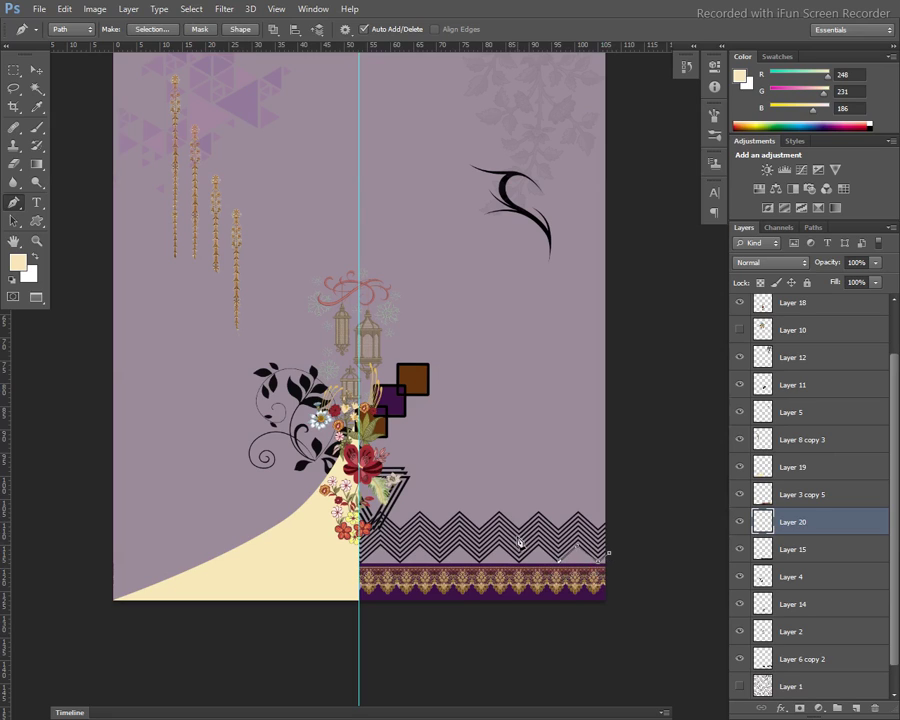
pyautogui.click(517, 560)
pyautogui.click(480, 560)
pyautogui.click(440, 561)
pyautogui.click(408, 560)
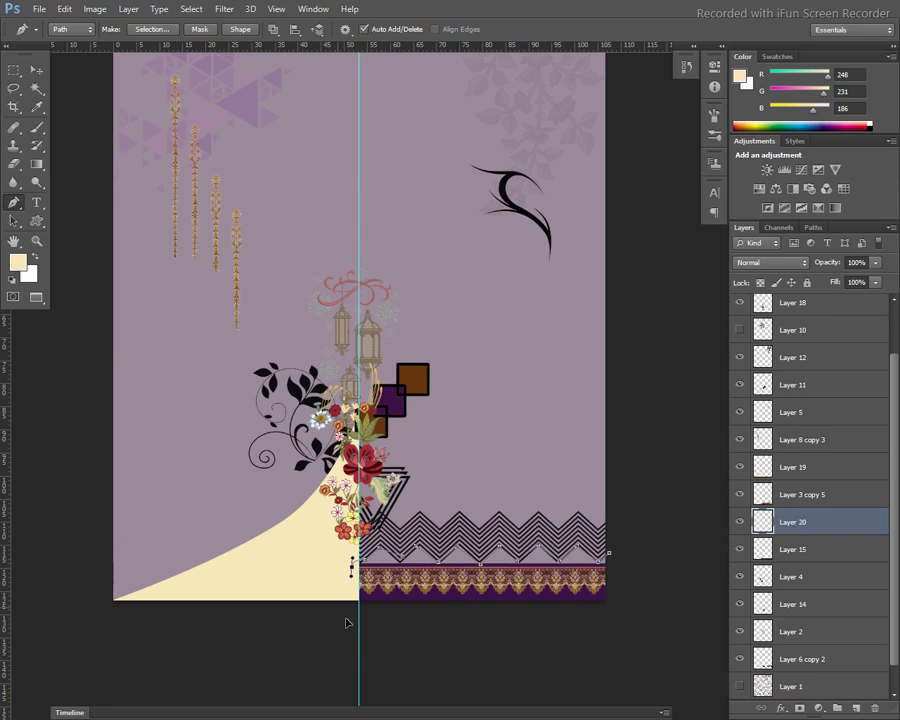
pyautogui.moveTo(359, 631); pyautogui.dragTo(381, 655)
pyautogui.moveTo(590, 653)
pyautogui.mouseDown()
pyautogui.moveTo(616, 654)
pyautogui.moveTo(651, 610)
pyautogui.moveTo(648, 598)
pyautogui.mouseUp()
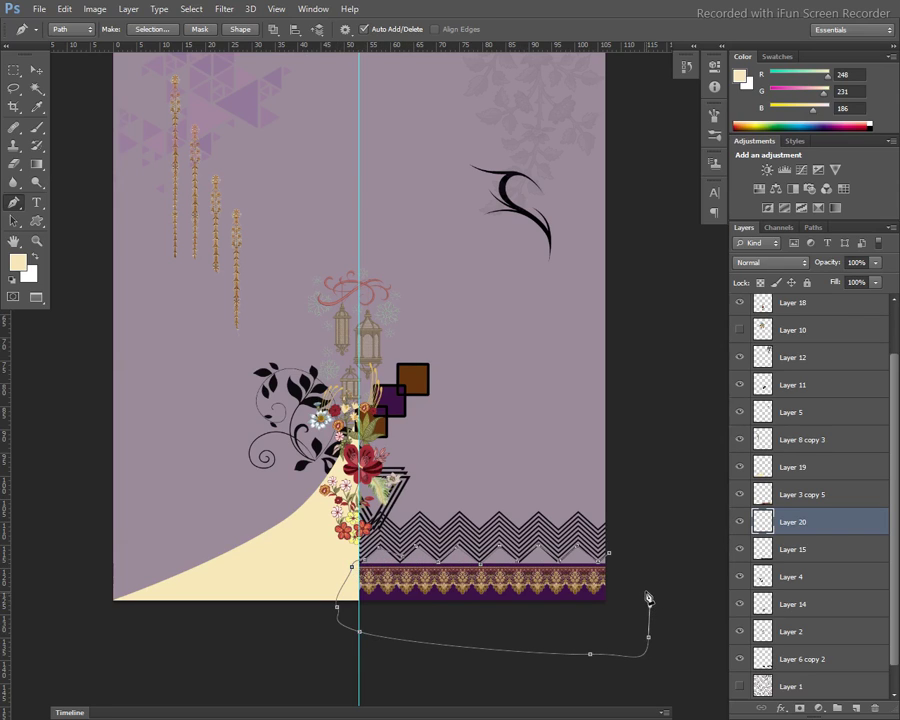
pyautogui.hotkey('ctrl', 'Return')
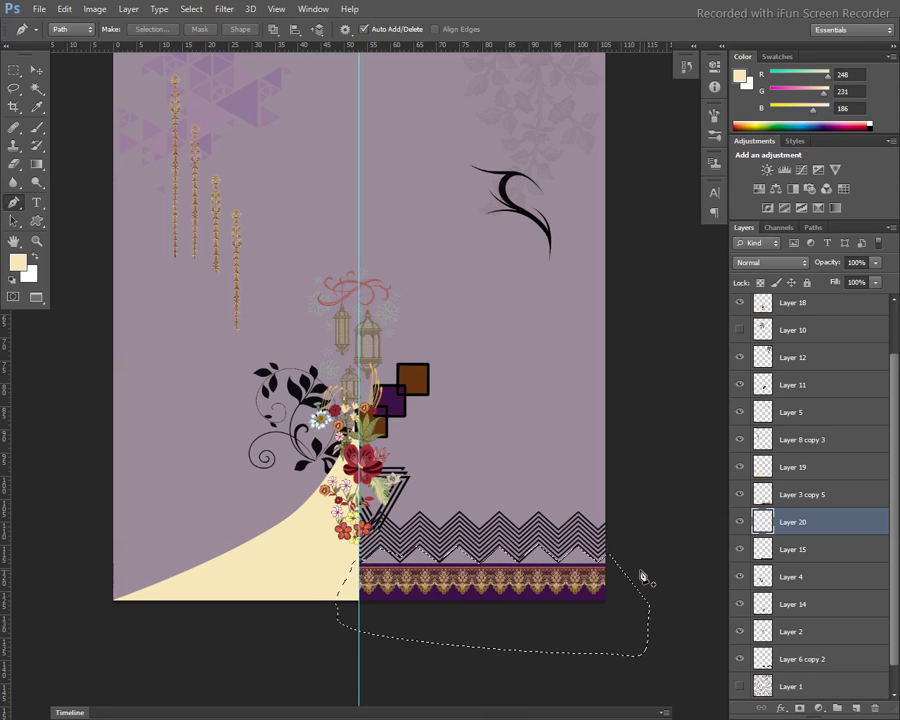
# - Fill the selection with sampled grey-brown, deselect, and move Layer 20 below Layer 14
pyautogui.press('b')
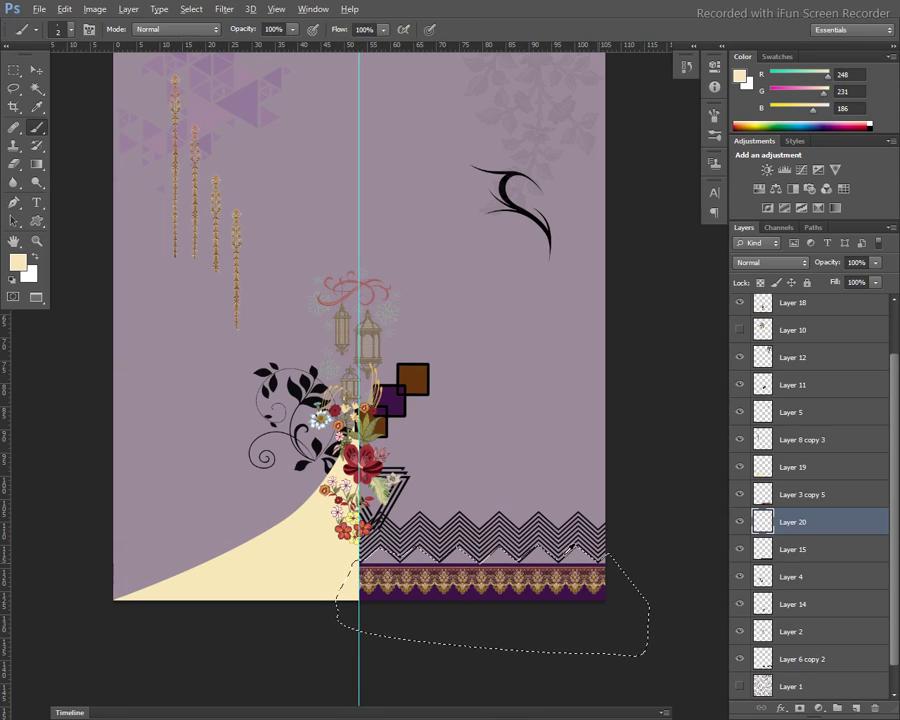
pyautogui.keyDown('alt'); pyautogui.click(261, 233); pyautogui.keyUp('alt')
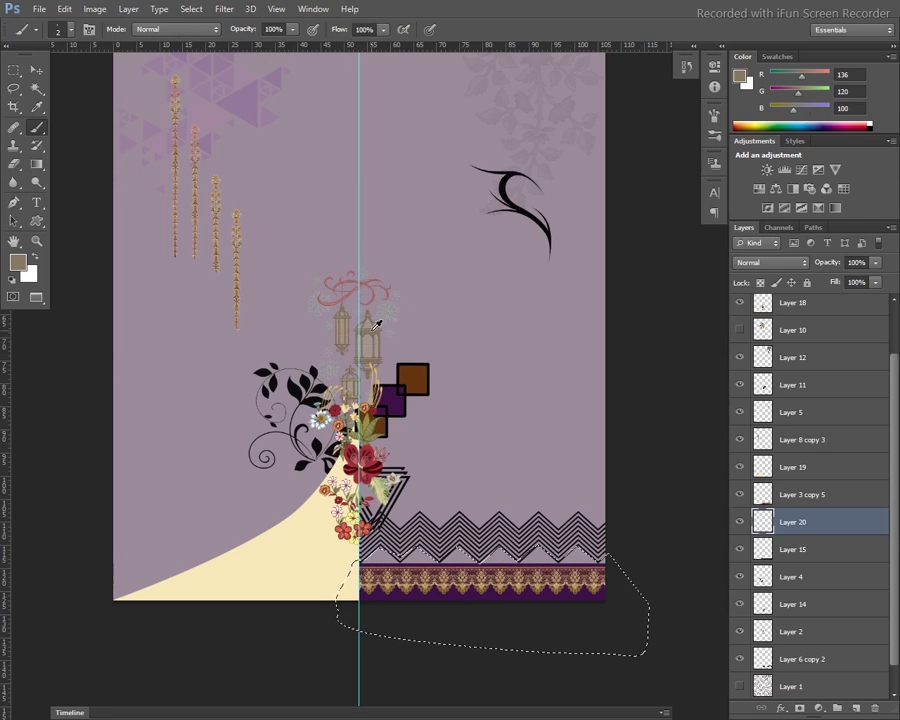
pyautogui.hotkey('alt', 'BackSpace')
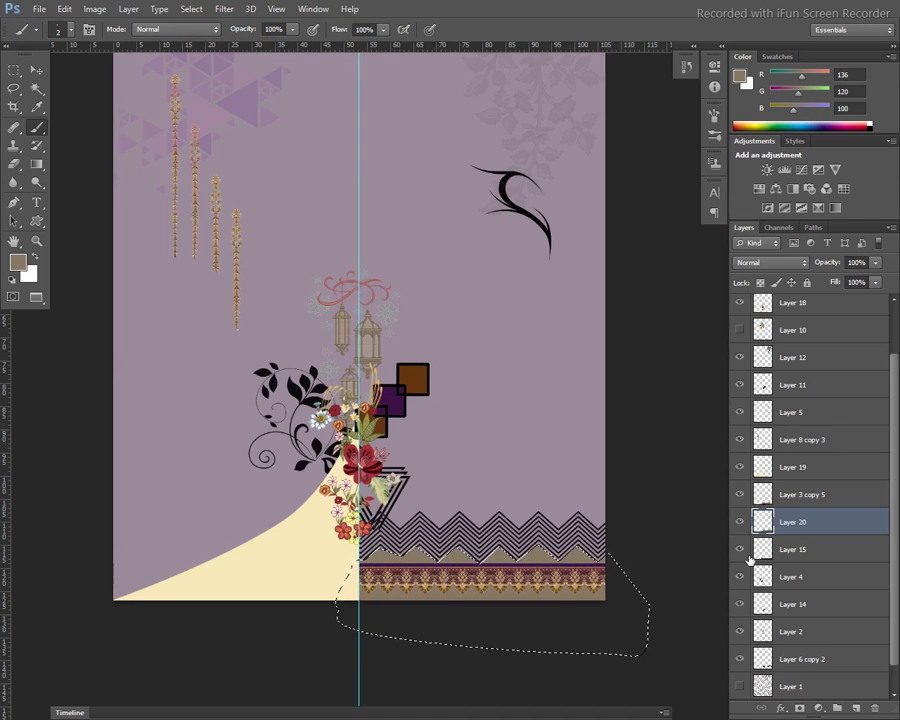
pyautogui.hotkey('ctrl', 'd')
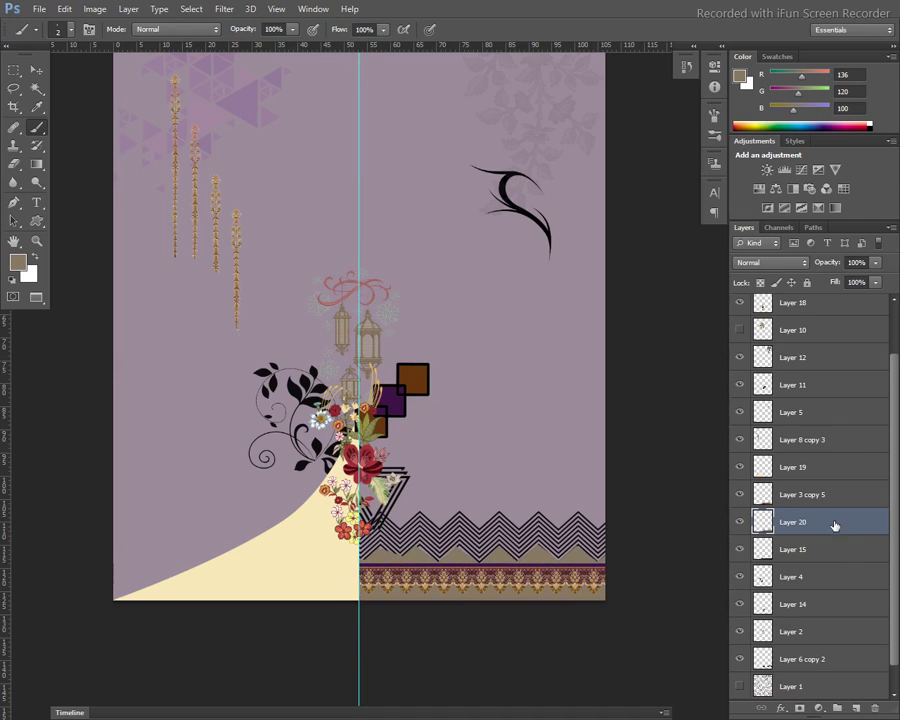
pyautogui.moveTo(830, 521); pyautogui.dragTo(840, 626)
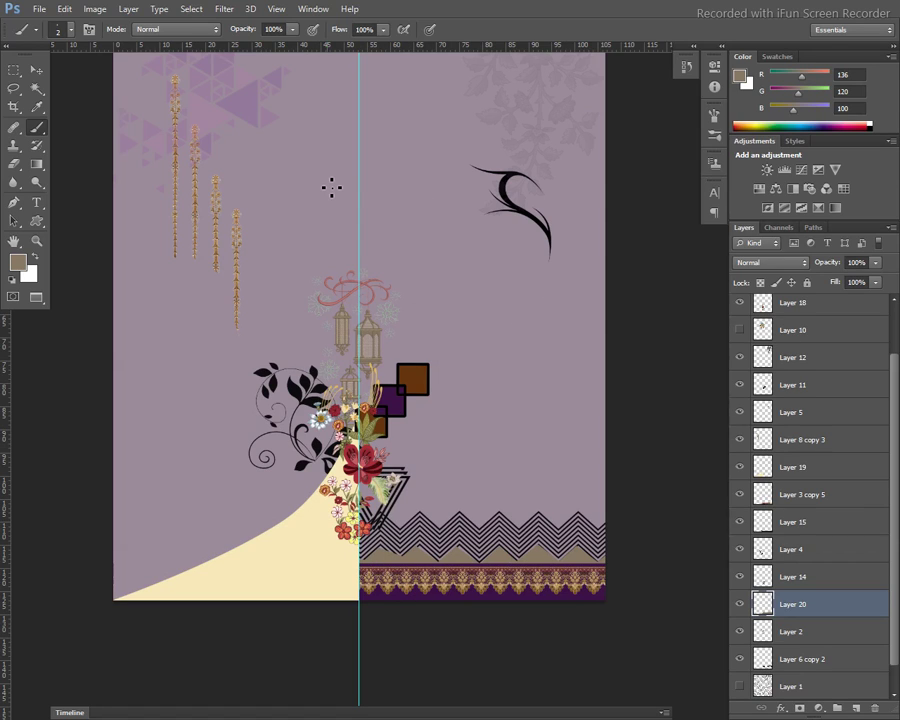
# - Nudge the black floral swirl on Layer 4 slightly upward with the Move tool
pyautogui.press('v')
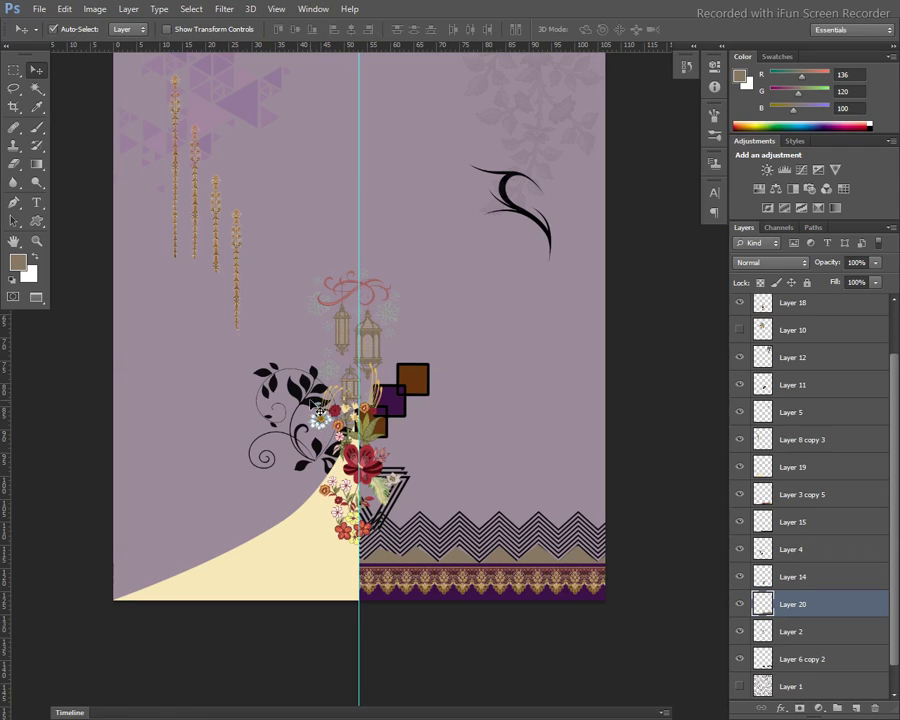
pyautogui.moveTo(314, 401)
pyautogui.mouseDown()
pyautogui.moveTo(306, 377)
pyautogui.moveTo(314, 393)
pyautogui.mouseUp()
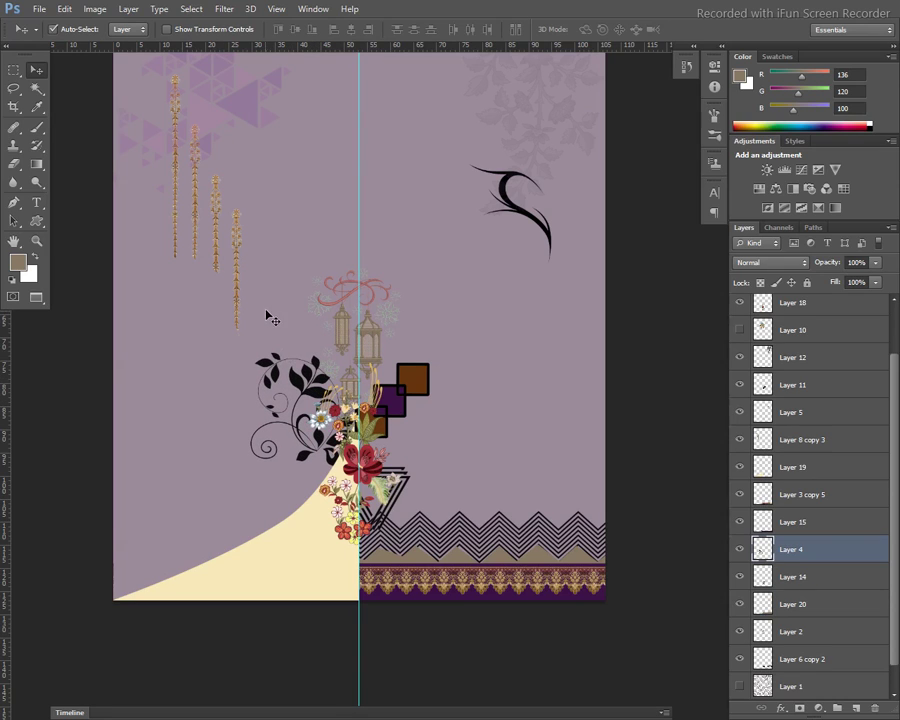
# - Lasso the rightmost gold chain onto new Layer 21 and hide the original chains
pyautogui.click(238, 223)
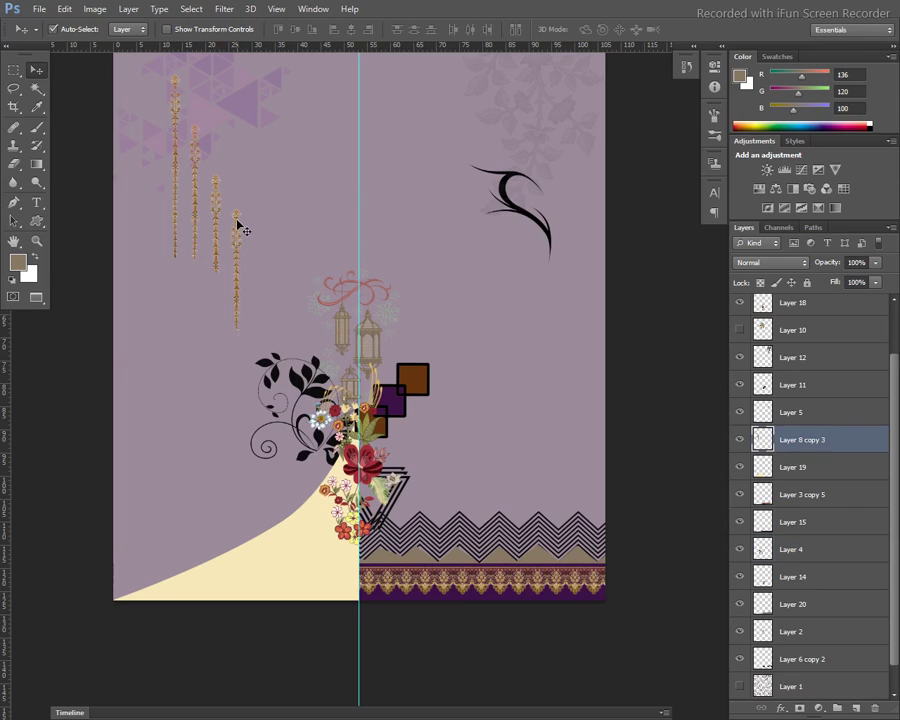
pyautogui.press('l')
pyautogui.moveTo(270, 204)
pyautogui.mouseDown()
pyautogui.moveTo(276, 350)
pyautogui.moveTo(228, 254)
pyautogui.mouseUp()
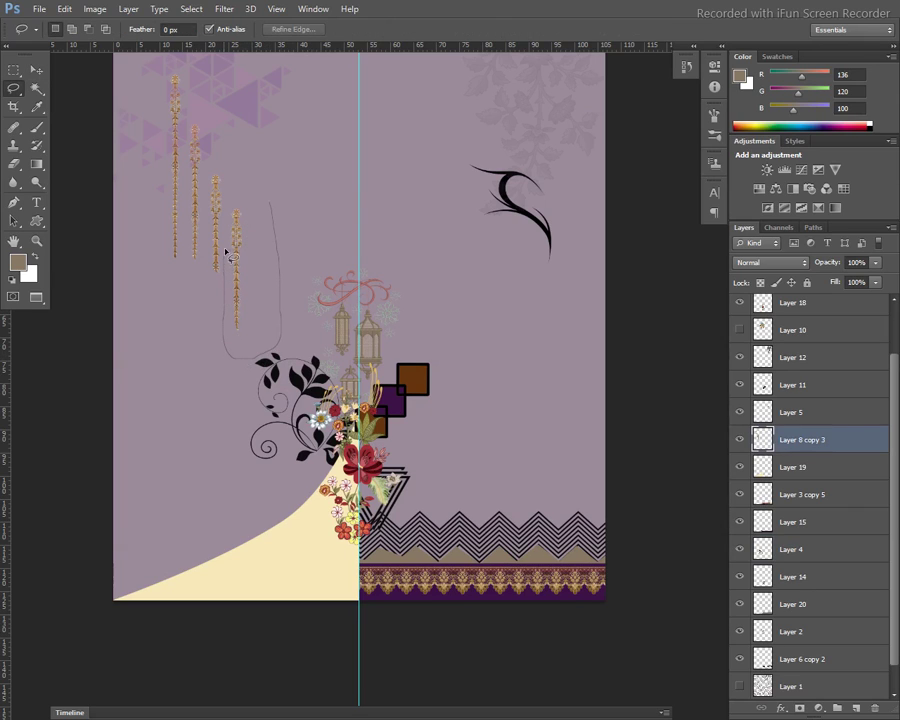
pyautogui.moveTo(228, 254); pyautogui.dragTo(288, 277)
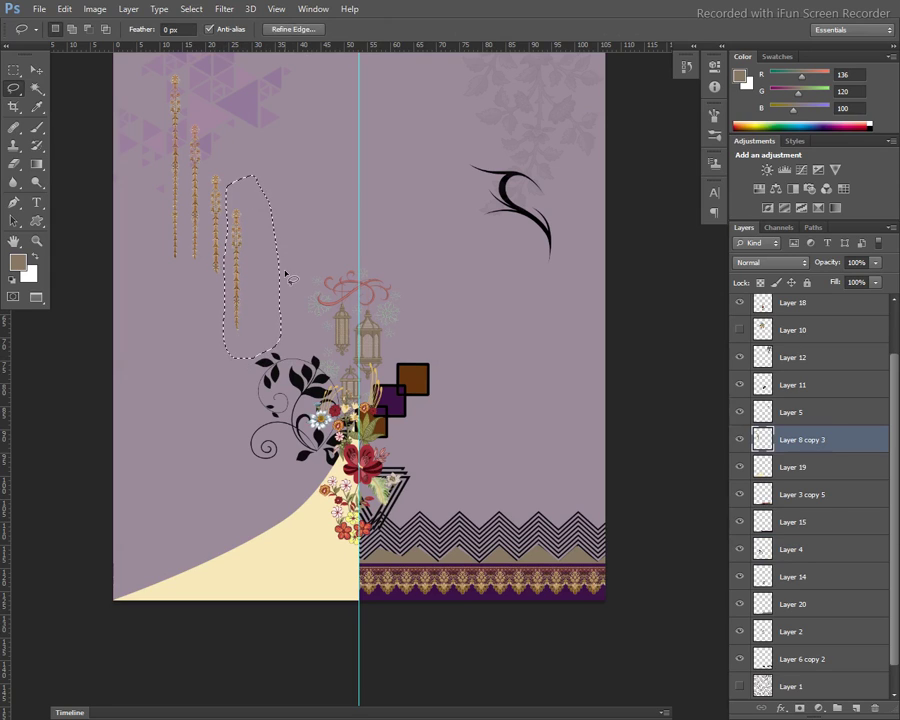
pyautogui.hotkey('ctrl', 'j')
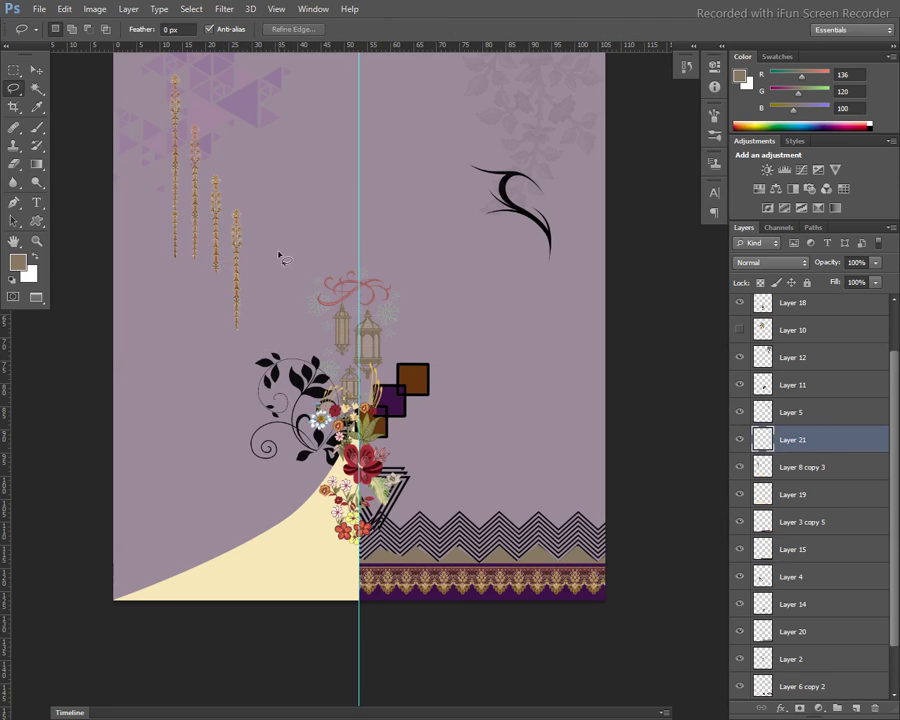
pyautogui.press('v')
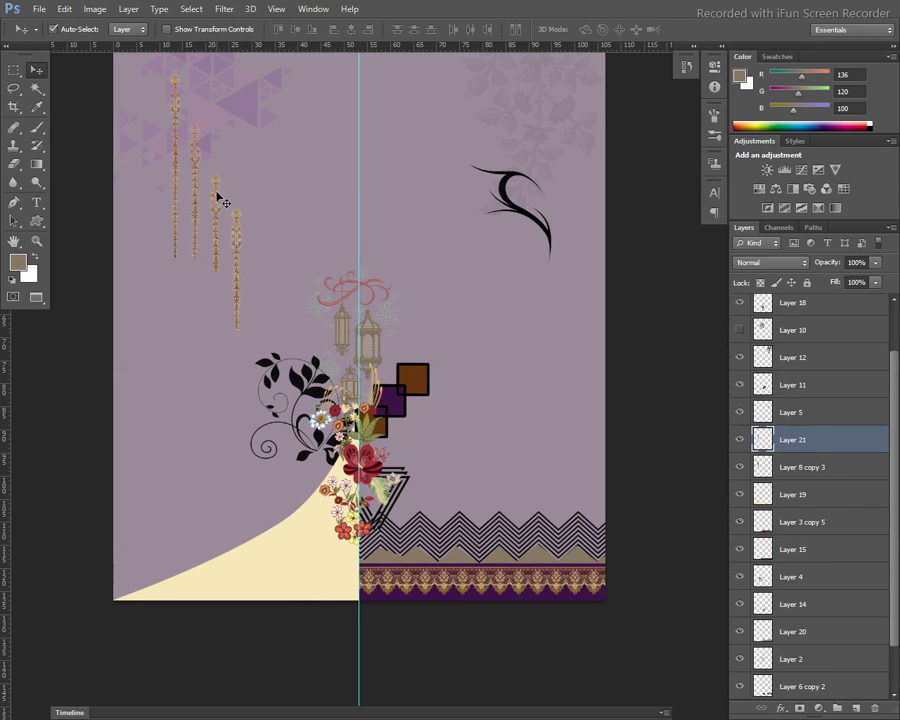
pyautogui.click(214, 192)
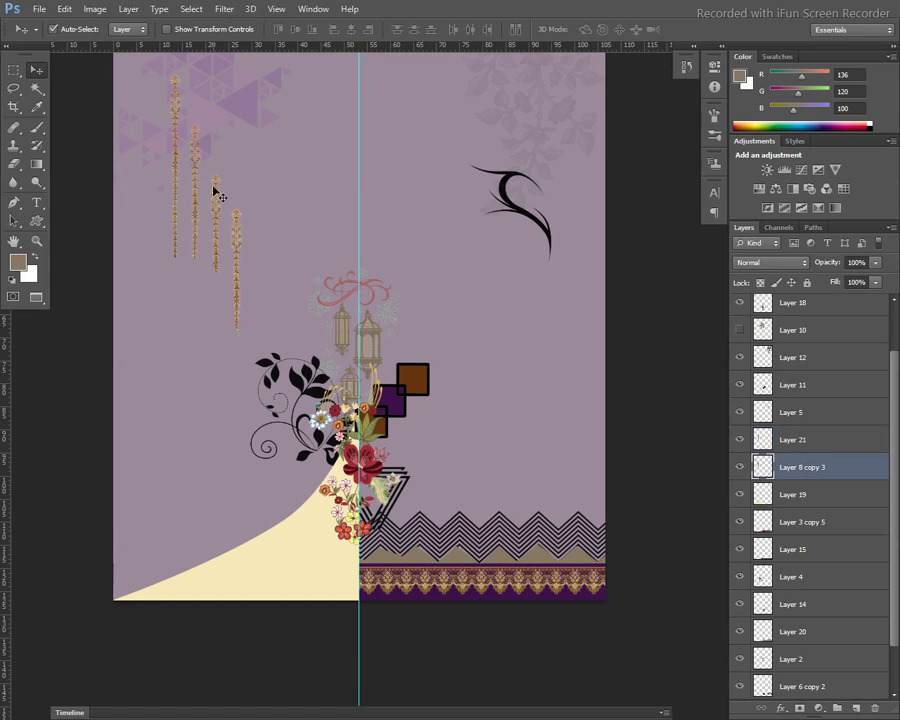
pyautogui.click(739, 467)
# - Flip the chain vertically, stand it above the black floral spray, and move it below Layer 14
pyautogui.click(240, 230)
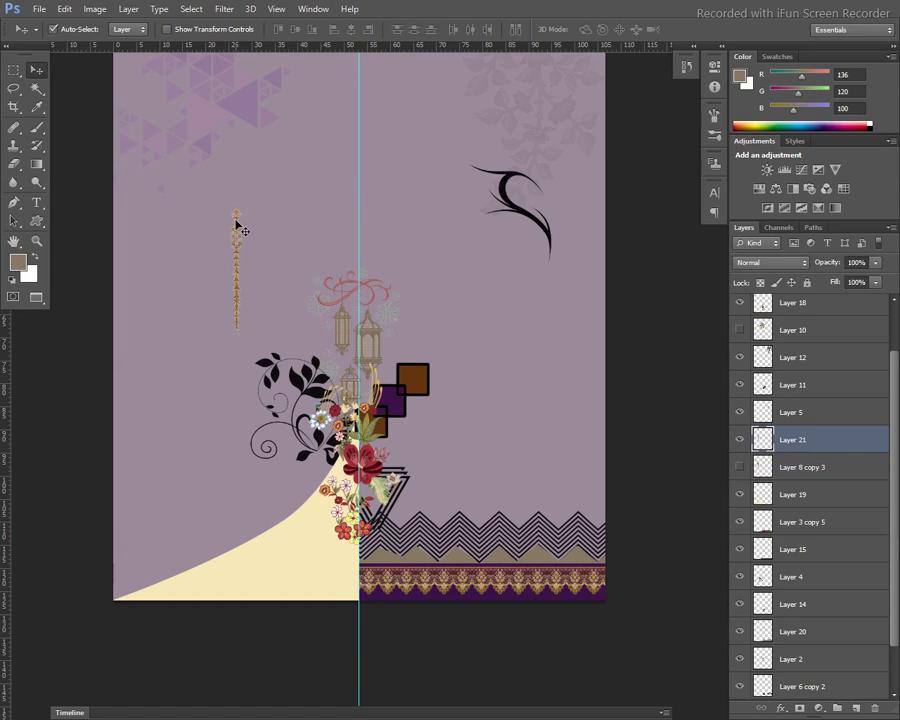
pyautogui.hotkey('ctrl', 't')
pyautogui.rightClick(236, 220)
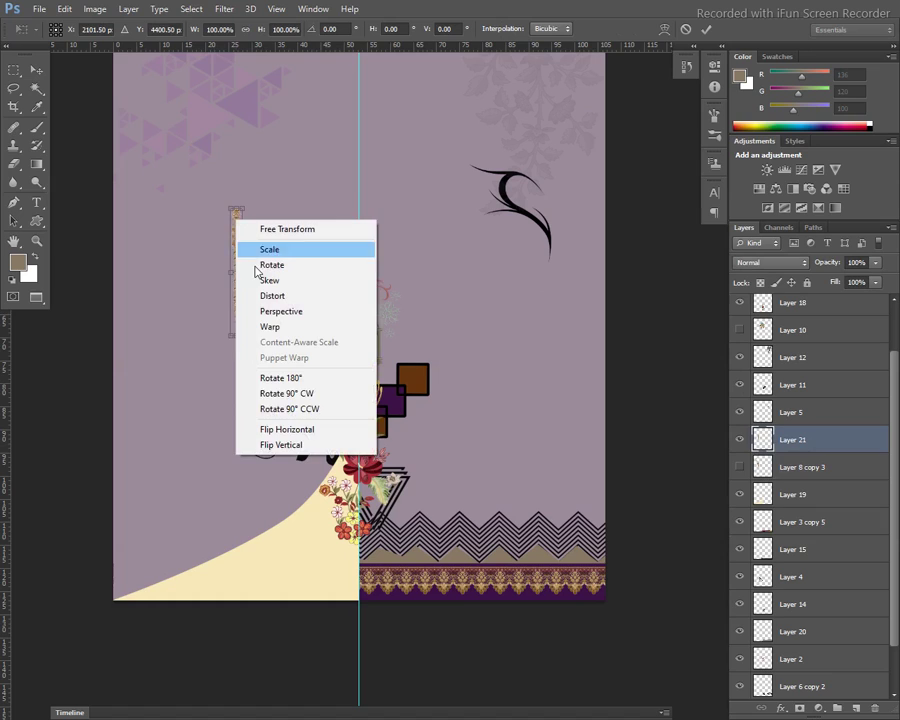
pyautogui.click(268, 444)
pyautogui.press('Return')
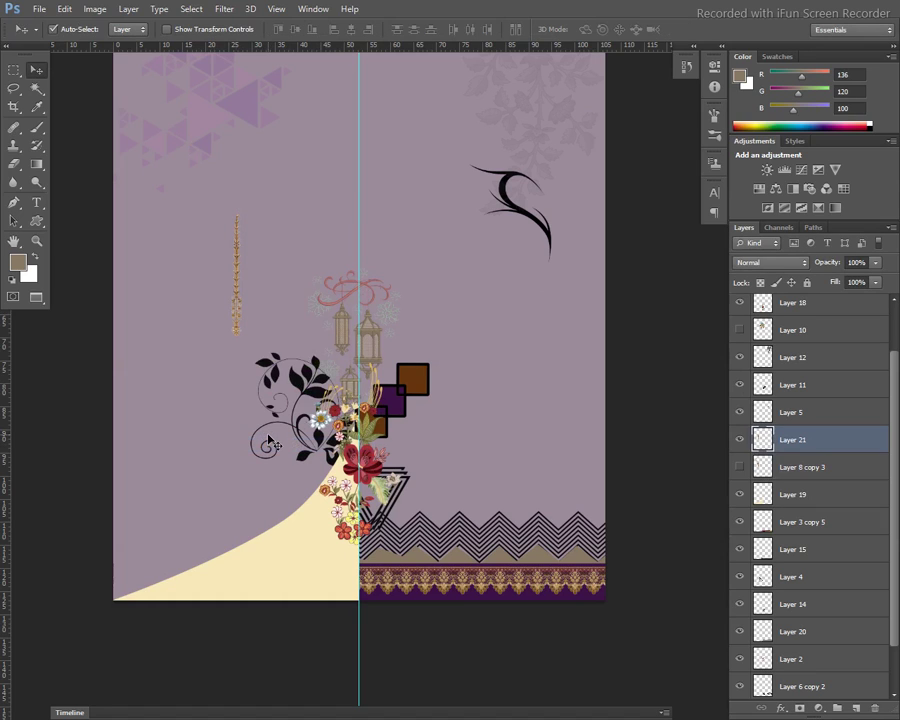
pyautogui.moveTo(241, 305)
pyautogui.mouseDown()
pyautogui.moveTo(310, 337)
pyautogui.moveTo(277, 332)
pyautogui.mouseUp()
pyautogui.moveTo(822, 449); pyautogui.dragTo(822, 623)
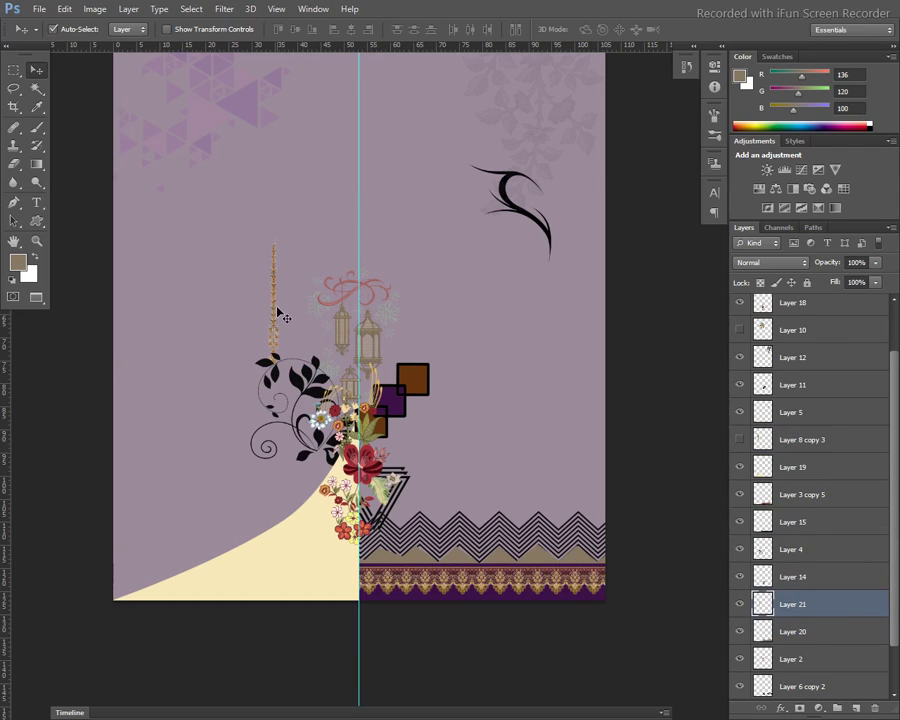
pyautogui.moveTo(281, 314)
pyautogui.mouseDown()
pyautogui.moveTo(242, 312)
pyautogui.moveTo(262, 312)
pyautogui.mouseUp()
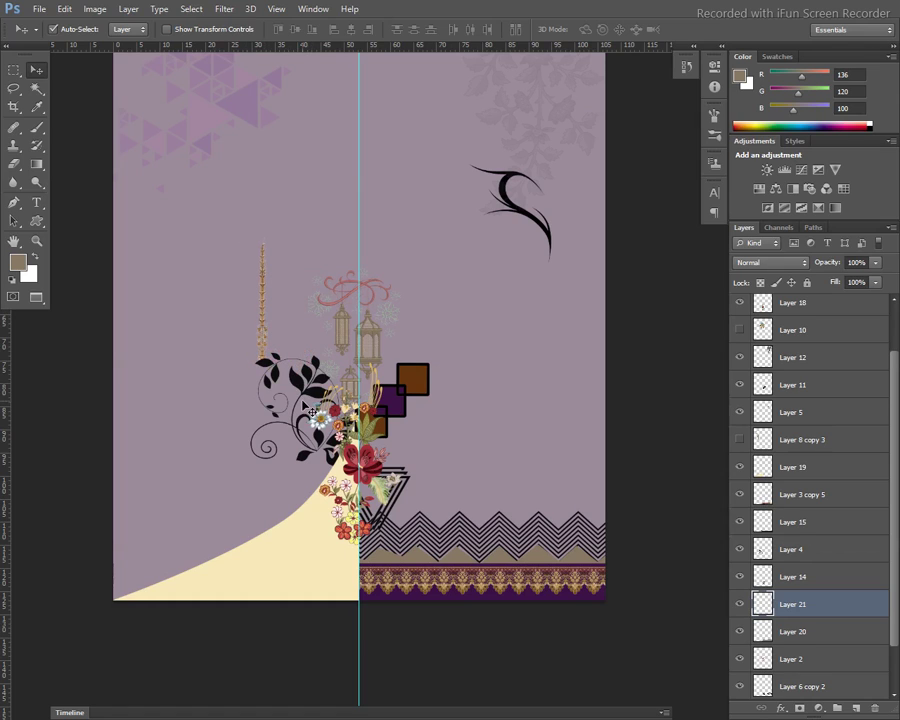
# - Duplicate Layer 21, place the copy right of the first chain, then clear a trial lasso selection
pyautogui.hotkey('ctrl', 'j')
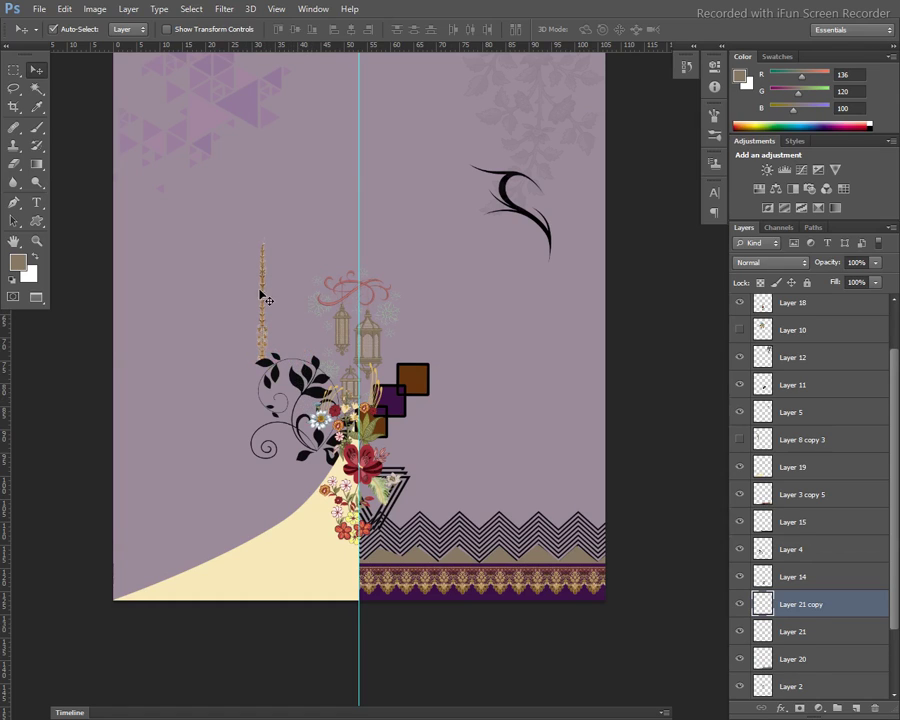
pyautogui.moveTo(261, 293); pyautogui.dragTo(282, 314)
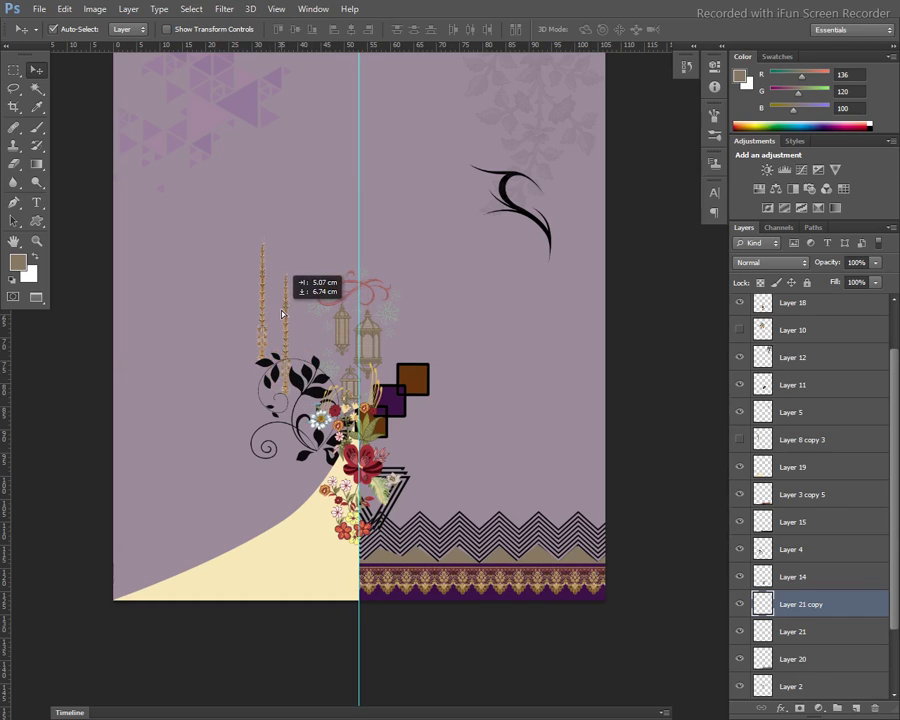
pyautogui.press('l')
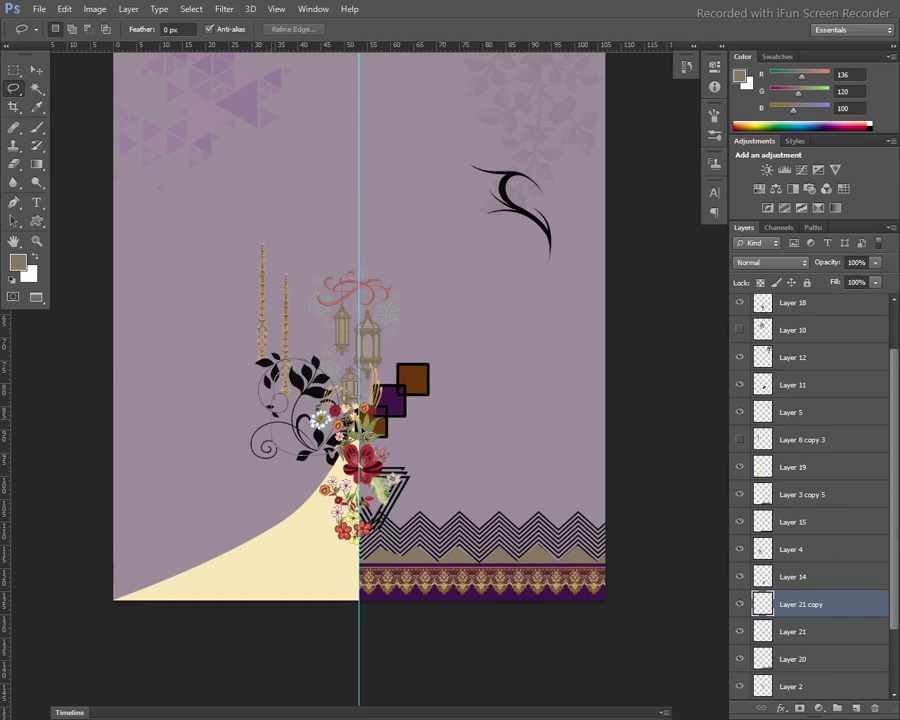
pyautogui.moveTo(265, 358); pyautogui.dragTo(268, 398)
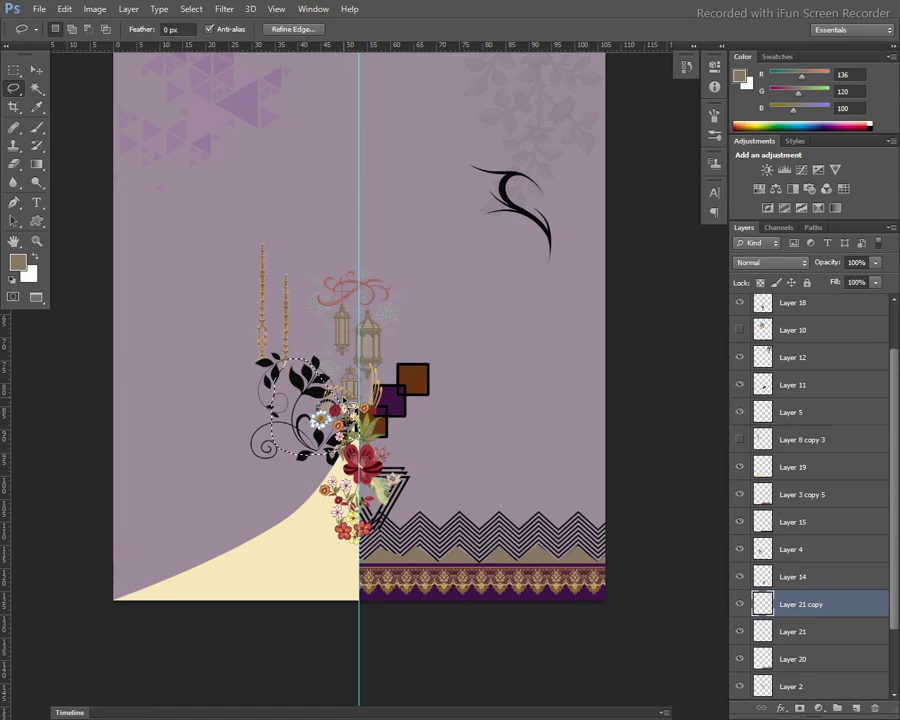
pyautogui.hotkey('ctrl', 'd')
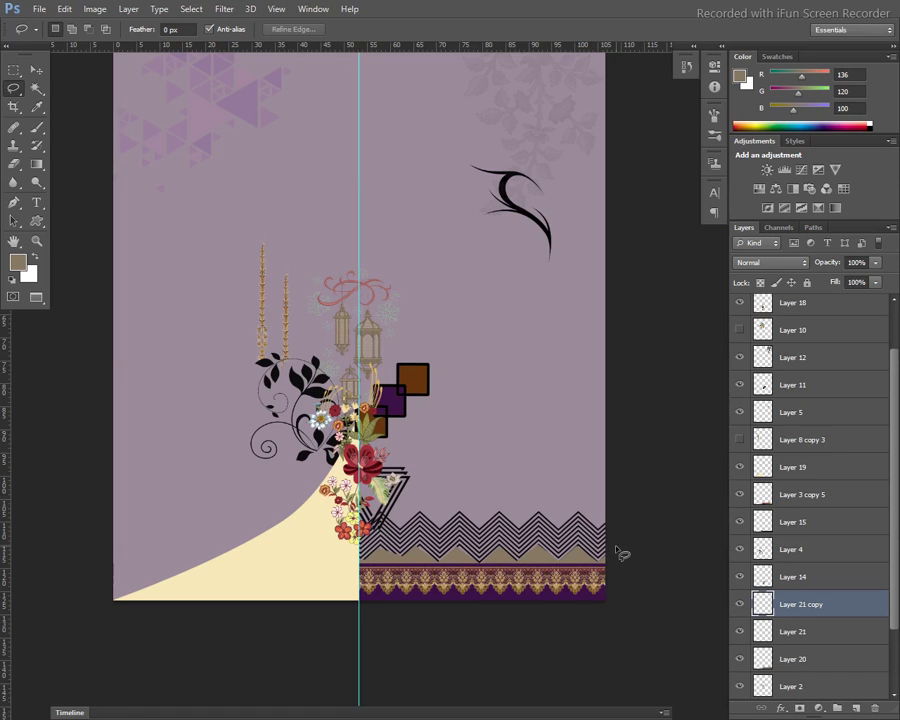
# - Preview the extra bead strings and flower bouquet layers, leaving both hidden
pyautogui.press('p')
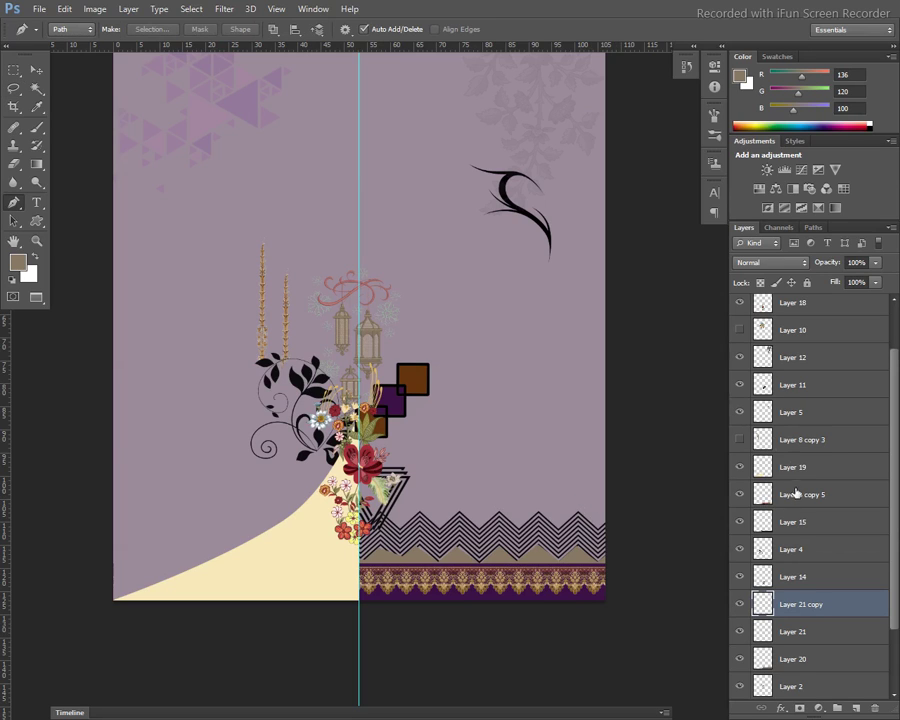
pyautogui.click(740, 441)
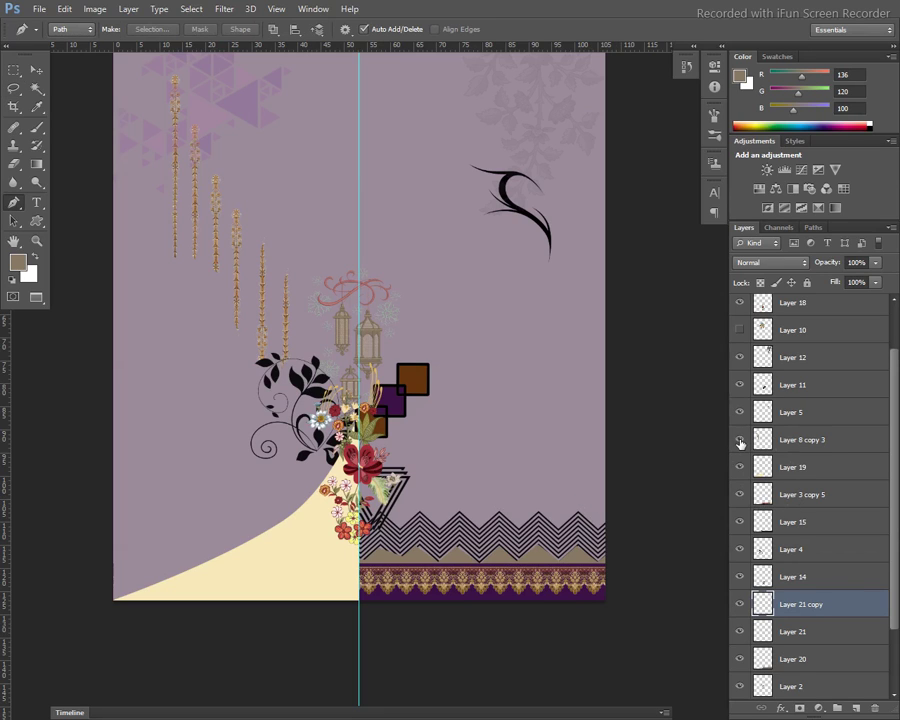
pyautogui.click(740, 441)
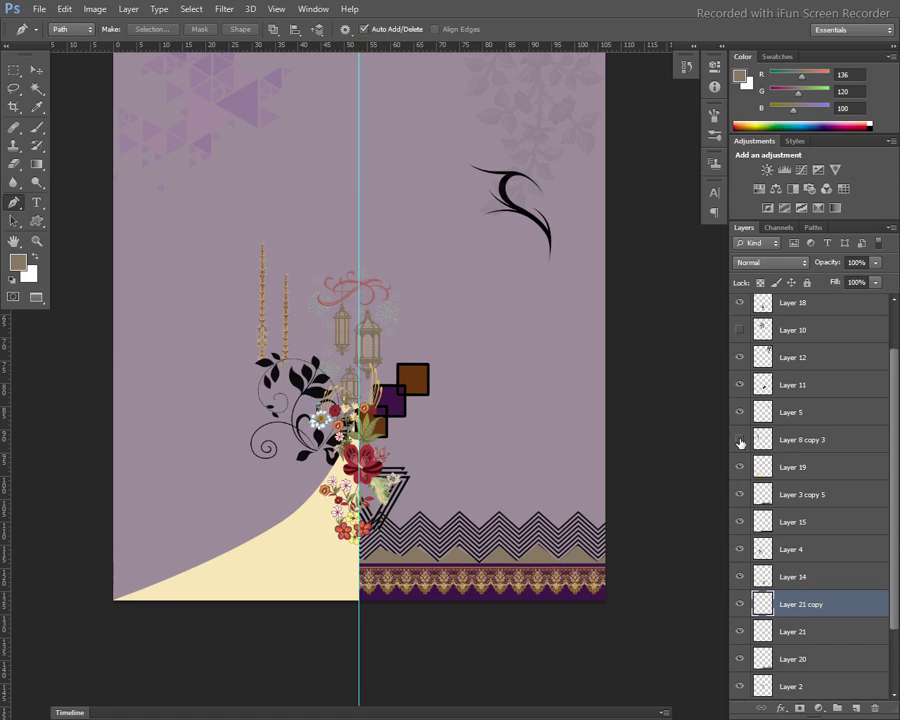
pyautogui.click(740, 330)
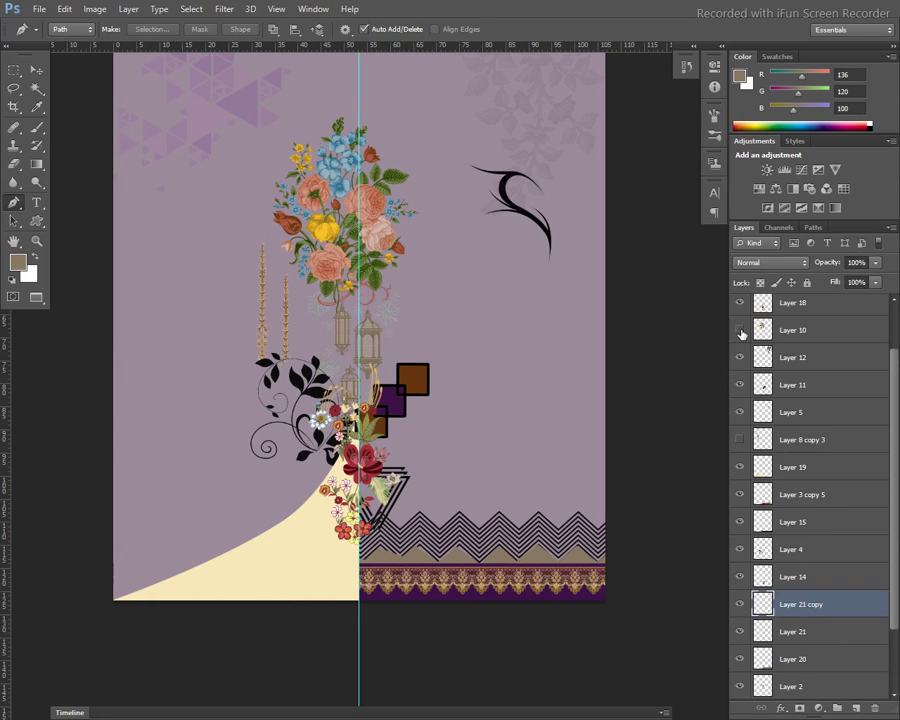
pyautogui.click(740, 330)
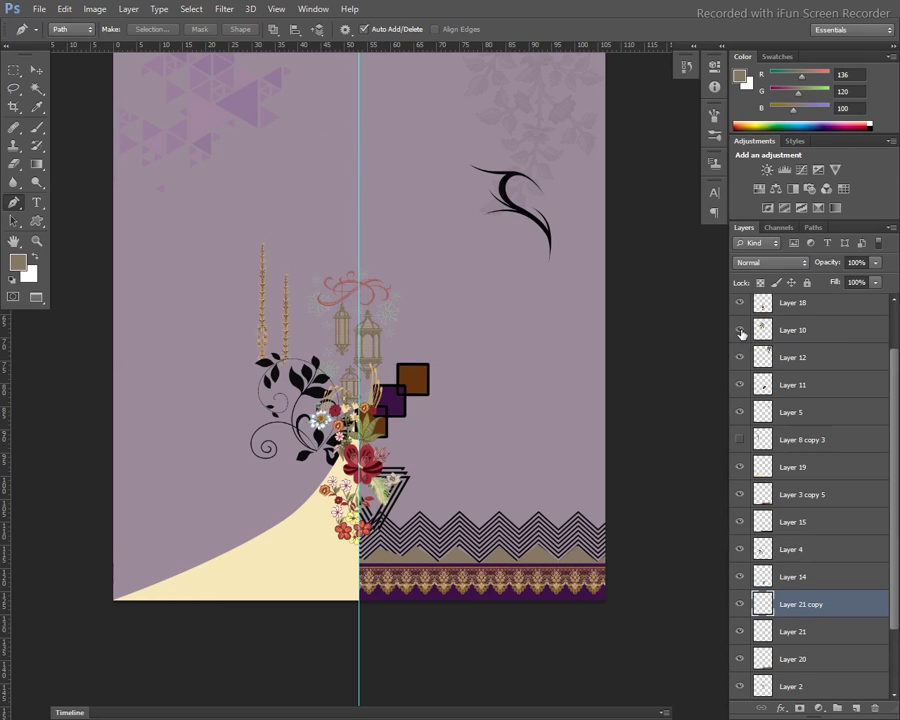
pyautogui.click(740, 330)
pyautogui.click(740, 330)
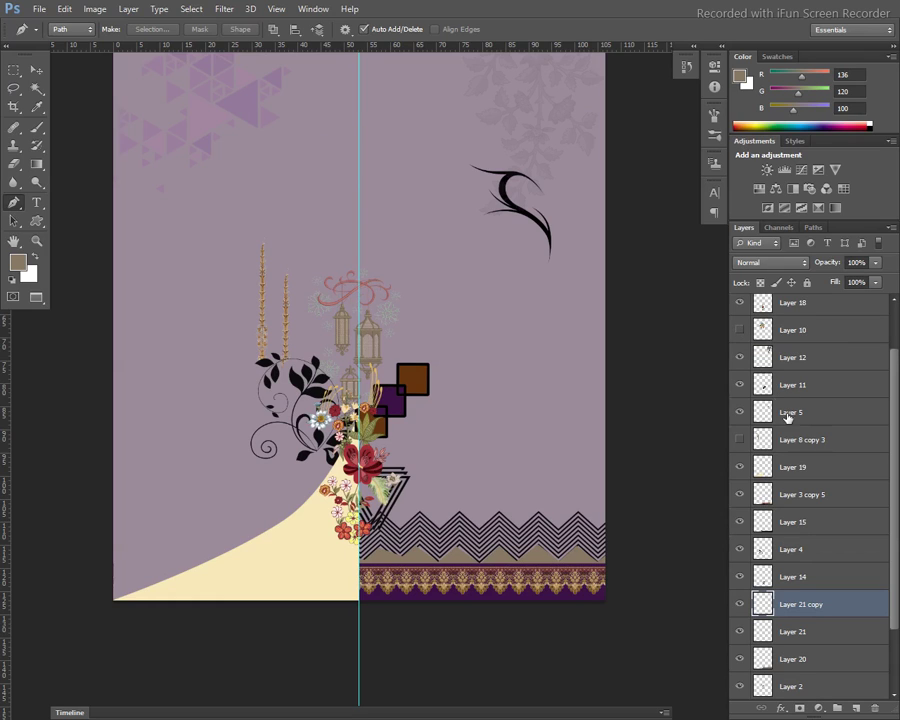
pyautogui.click(740, 439)
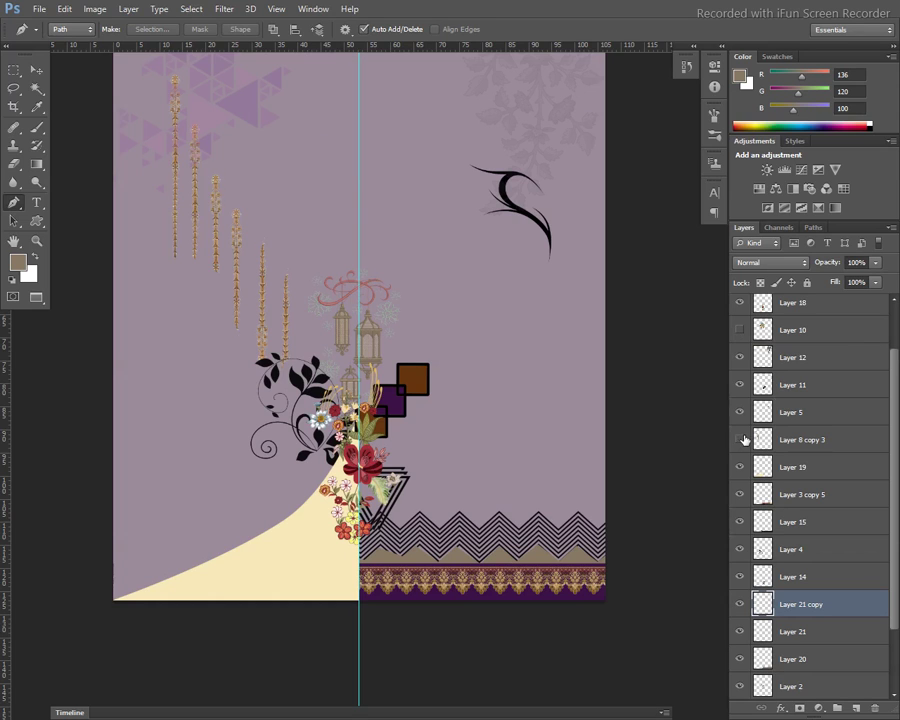
pyautogui.click(740, 439)
# - Turn on the Layer 1 lattice texture while keeping the bouquet and bead strings hidden
pyautogui.scroll(-3, 790, 461)
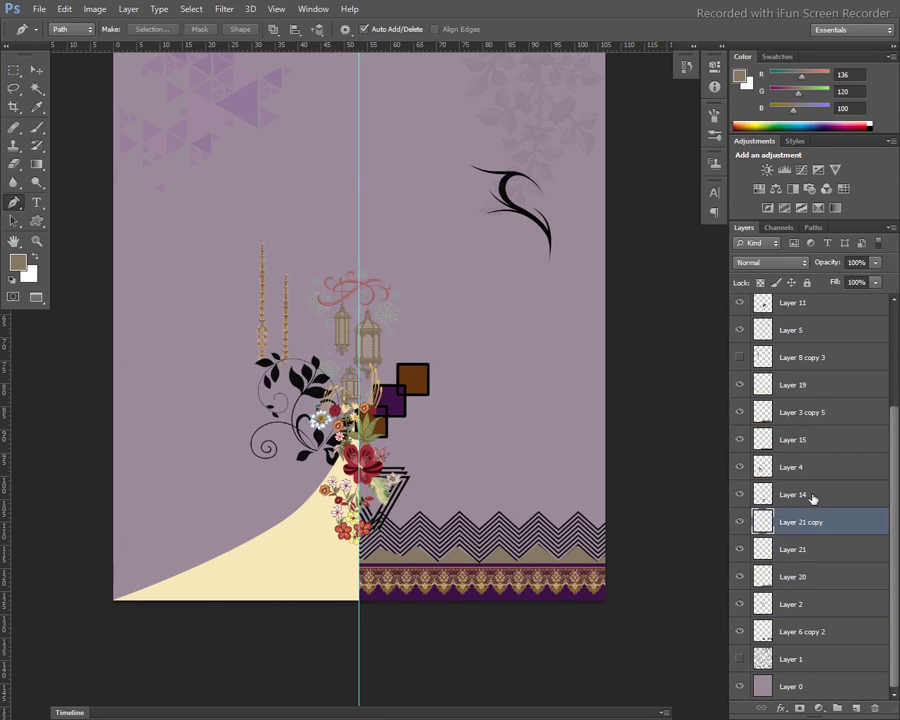
pyautogui.click(740, 659)
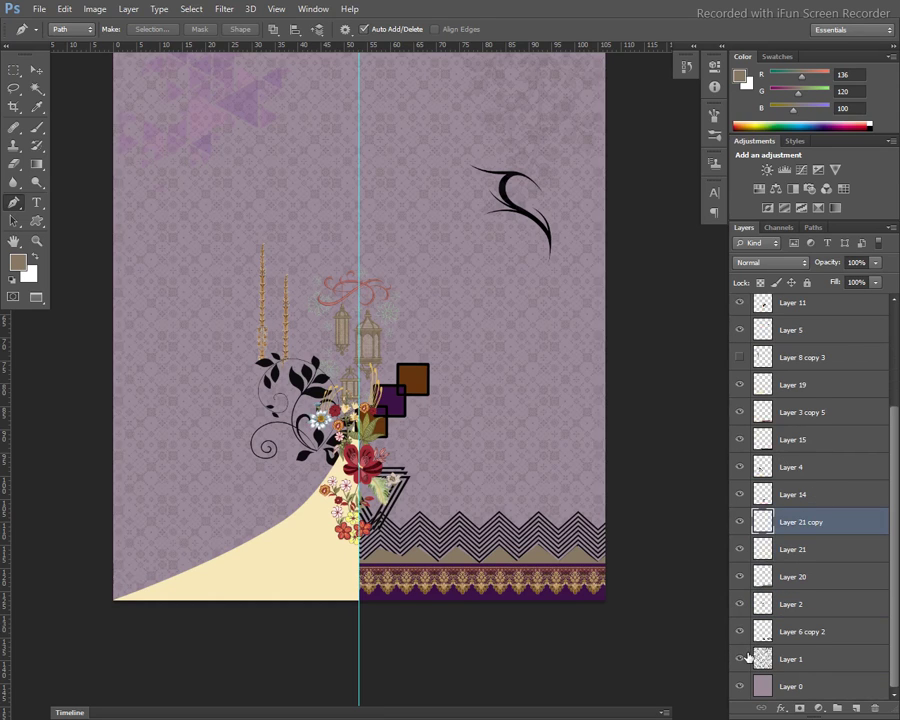
pyautogui.click(740, 659)
pyautogui.click(740, 659)
pyautogui.scroll(4, 830, 490)
pyautogui.scroll(1, 836, 472)
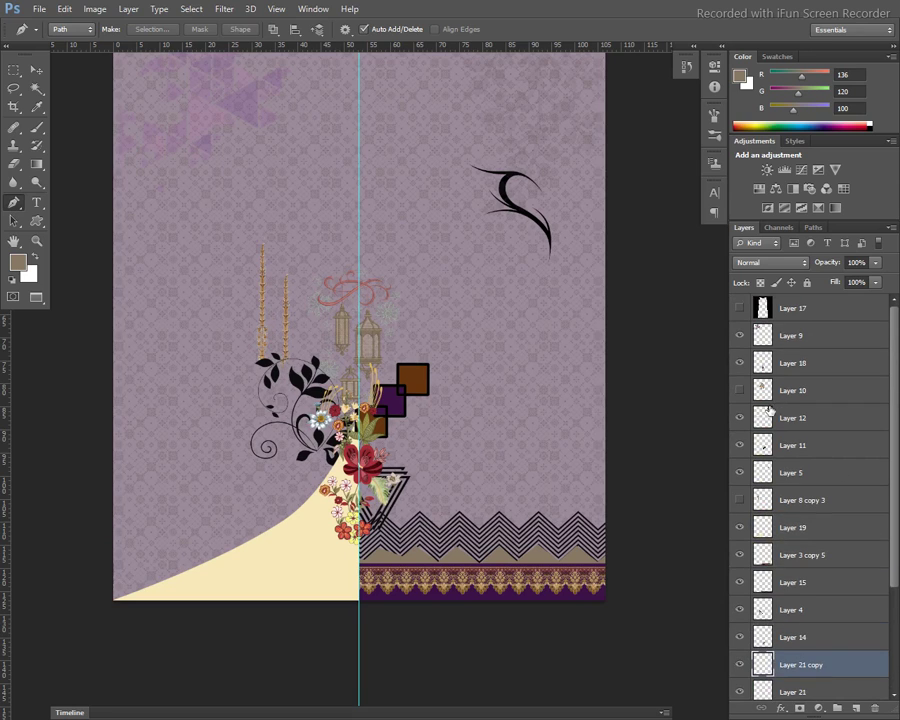
pyautogui.click(738, 391)
pyautogui.click(739, 391)
pyautogui.click(738, 499)
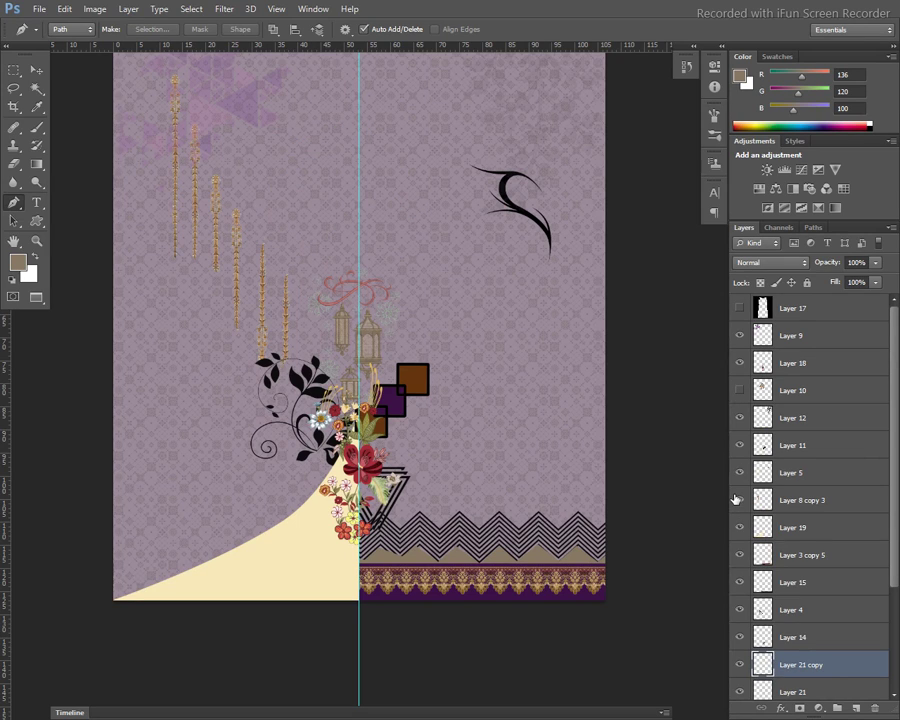
pyautogui.click(738, 499)
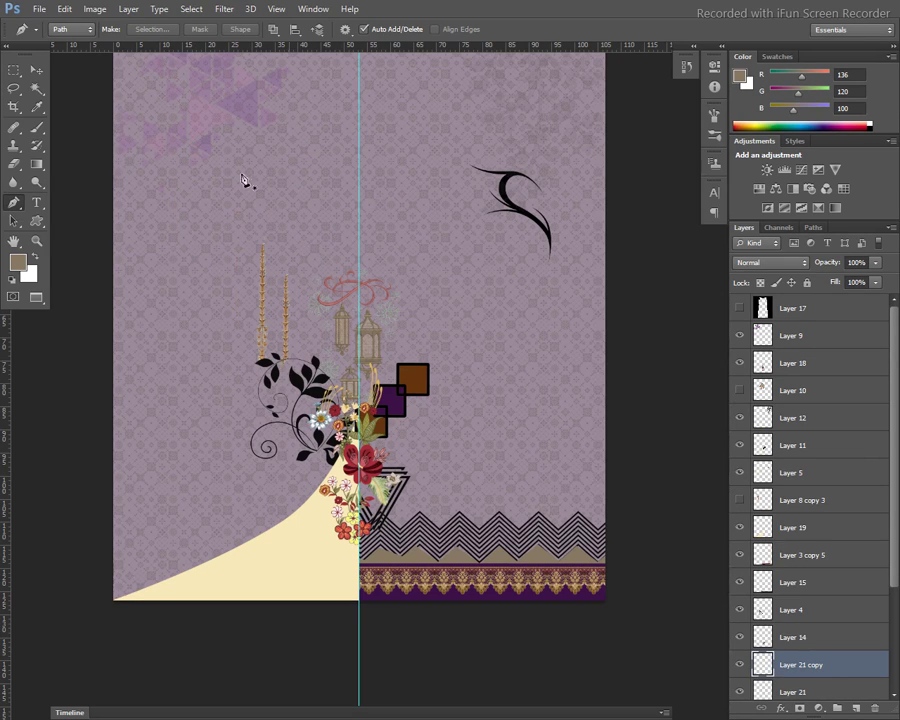
# - Fill the pink triangles' shapes with brown on a new layer above Layer 18
pyautogui.press('v')
pyautogui.click(250, 112)
pyautogui.hotkey('shift', '2')
pyautogui.hotkey('shift', '5')
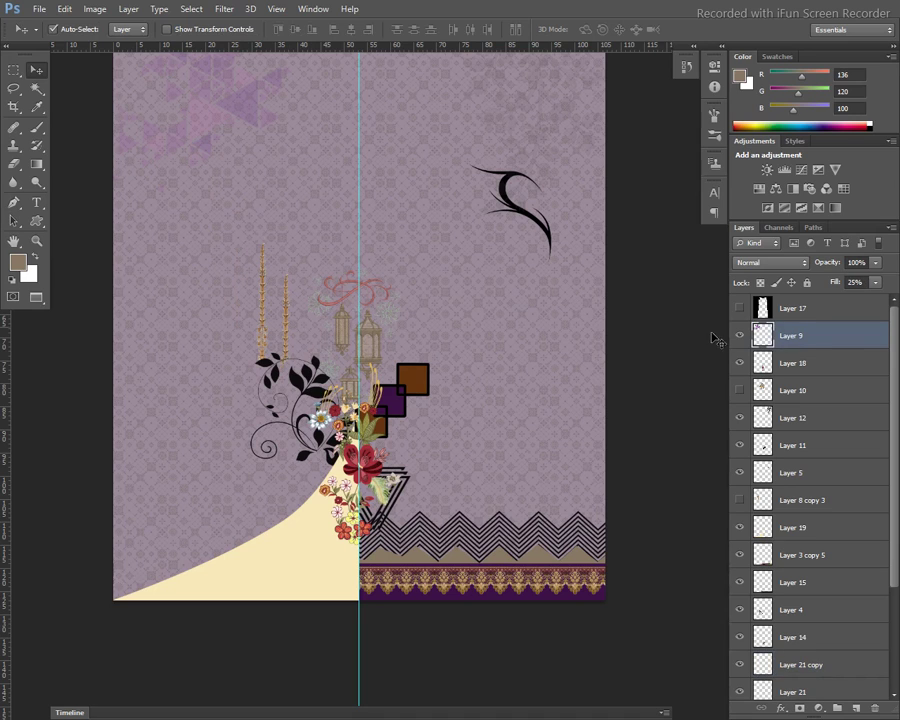
pyautogui.keyDown('ctrl'); pyautogui.click(775, 342); pyautogui.keyUp('ctrl')
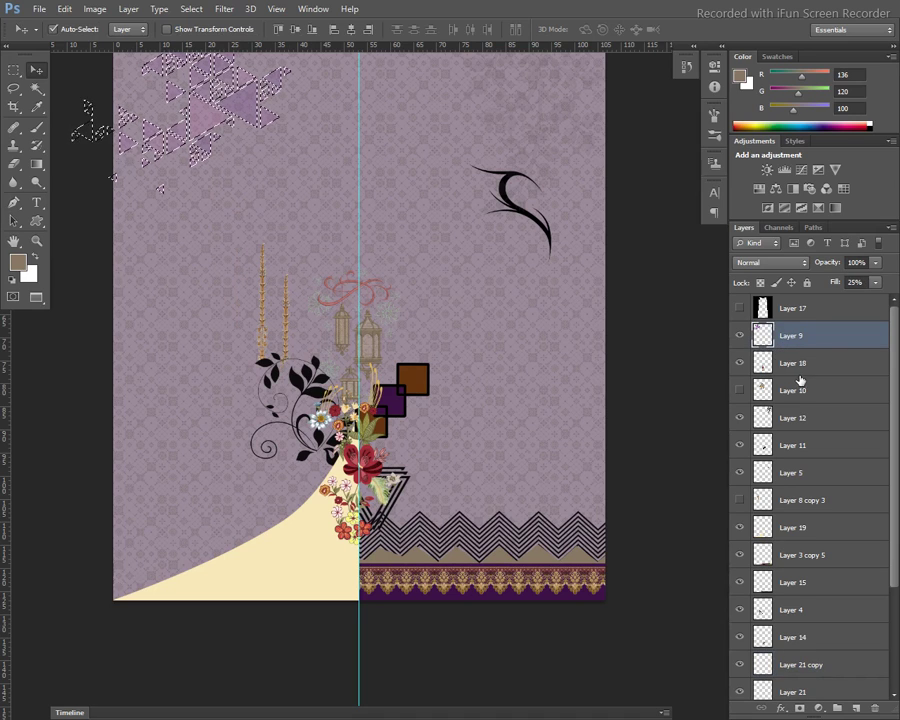
pyautogui.click(804, 368)
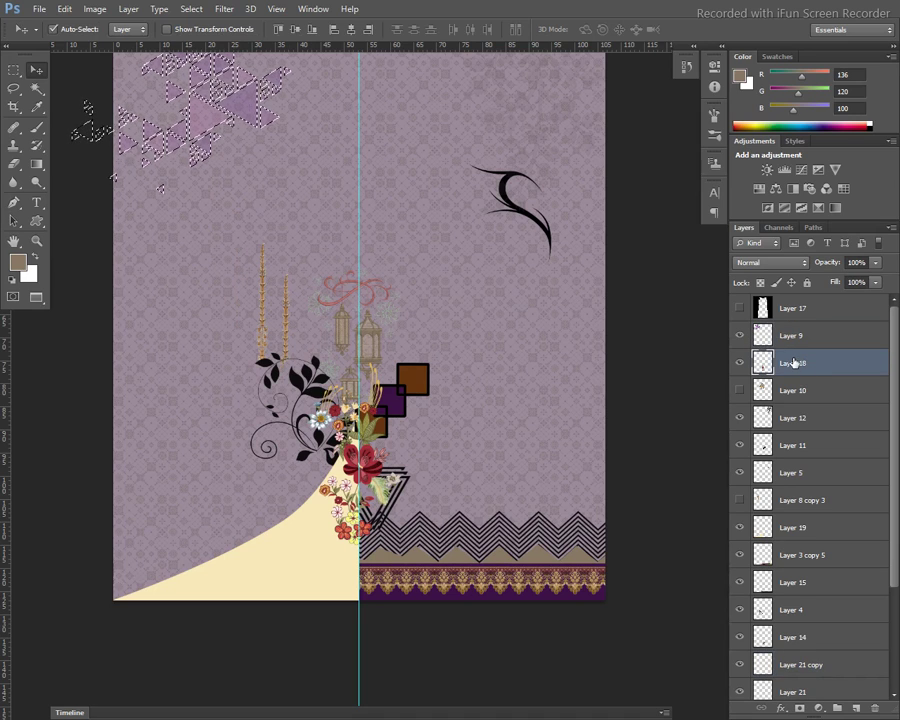
pyautogui.hotkey('ctrl', 'shift', 'n')
pyautogui.click(596, 166)
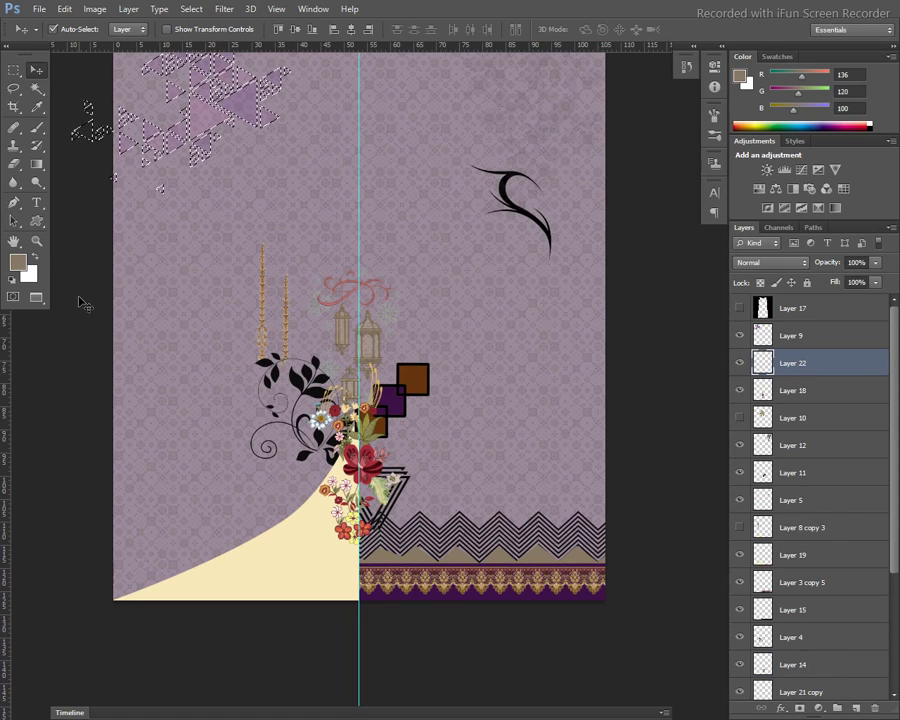
pyautogui.hotkey('alt', 'BackSpace')
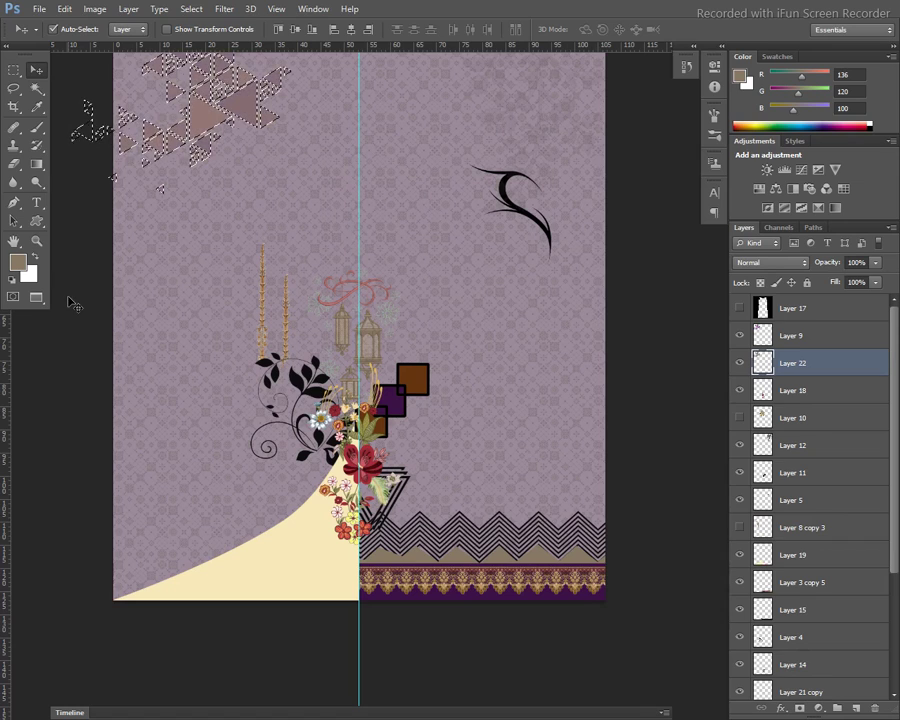
pyautogui.hotkey('ctrl', 'd')
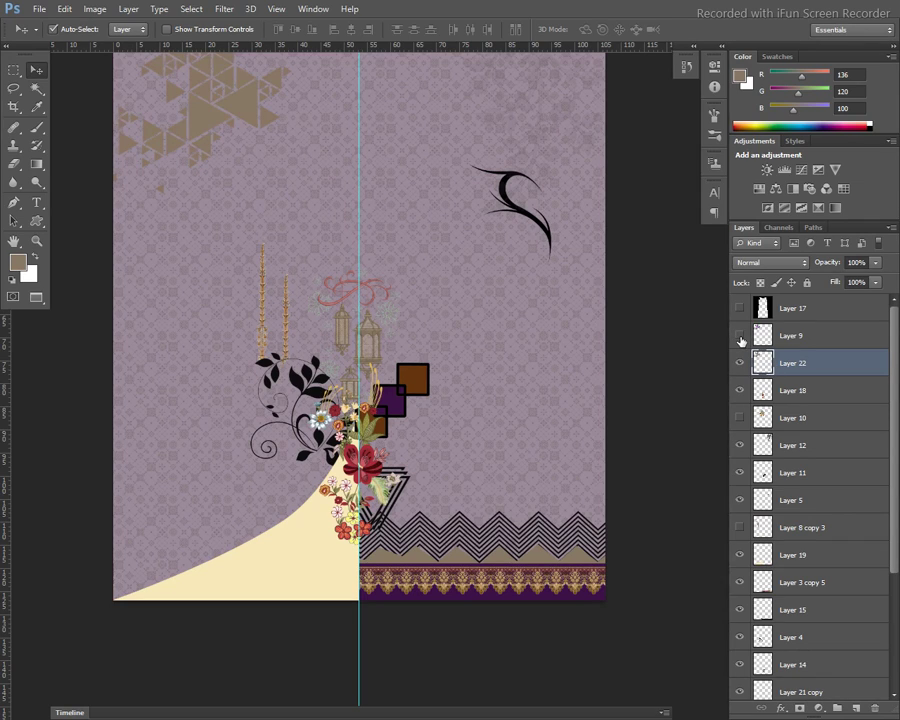
# - Compare the pink and brown triangle layers, then sample the mauve background colour
pyautogui.click(740, 337)
pyautogui.click(821, 337)
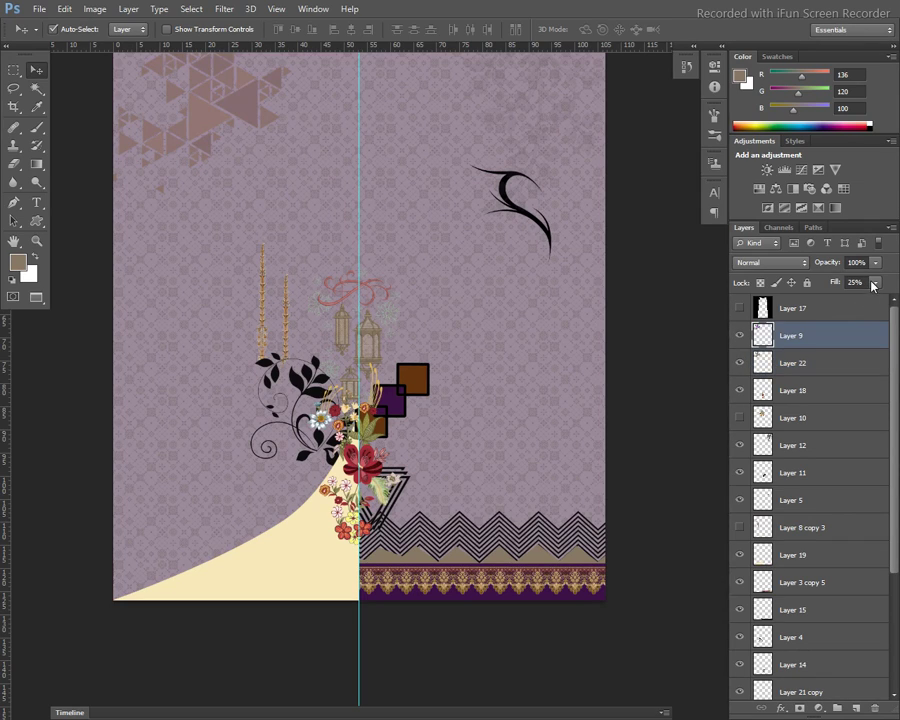
pyautogui.click(741, 364)
pyautogui.click(741, 364)
pyautogui.press('b')
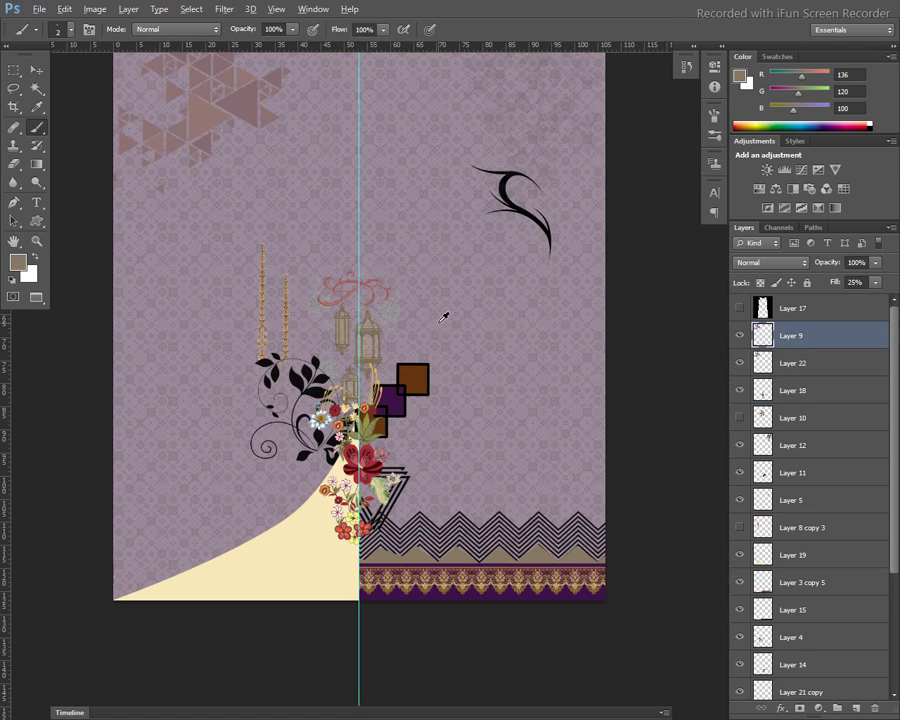
pyautogui.keyDown('alt'); pyautogui.click(440, 320); pyautogui.keyUp('alt')
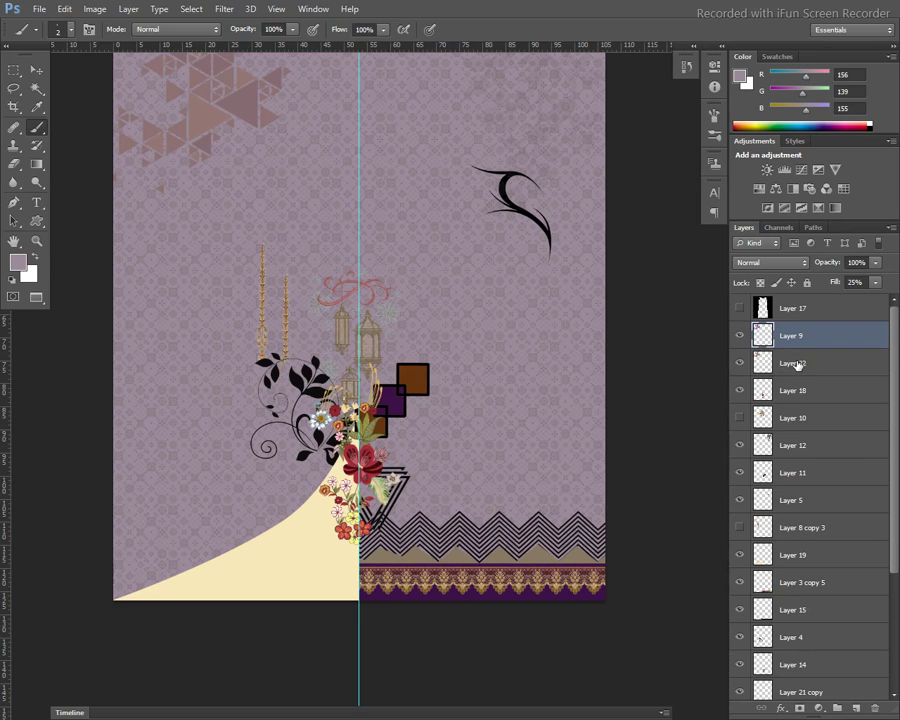
# - Refill the Layer 22 triangles with pale lavender and open Hue/Saturation for Layer 9
pyautogui.click(775, 366)
pyautogui.keyDown('ctrl'); pyautogui.click(762, 362); pyautogui.keyUp('ctrl')
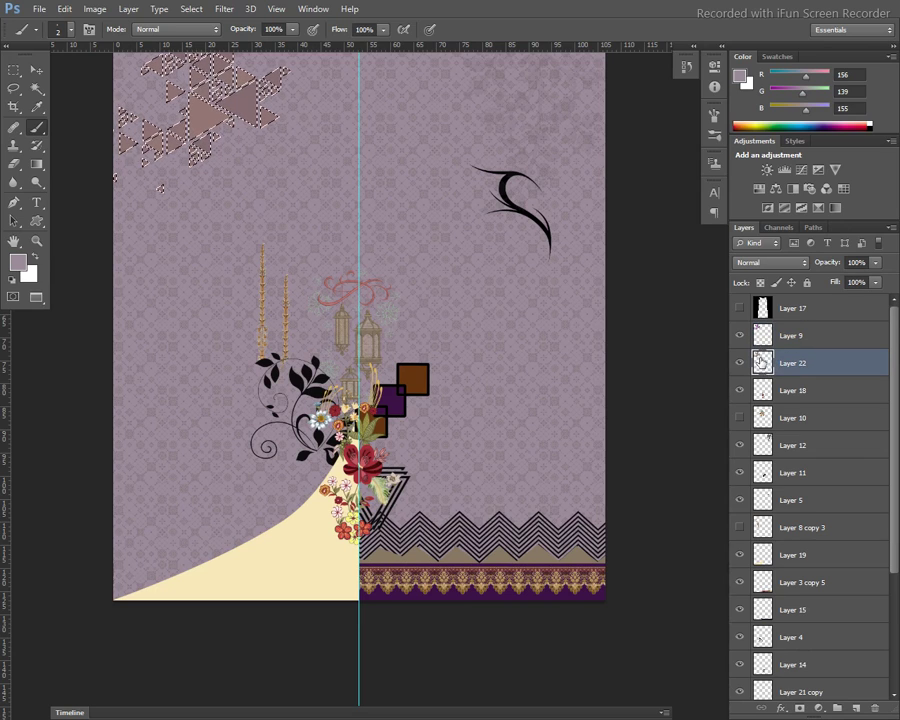
pyautogui.hotkey('alt', 'BackSpace')
pyautogui.hotkey('ctrl', 'd')
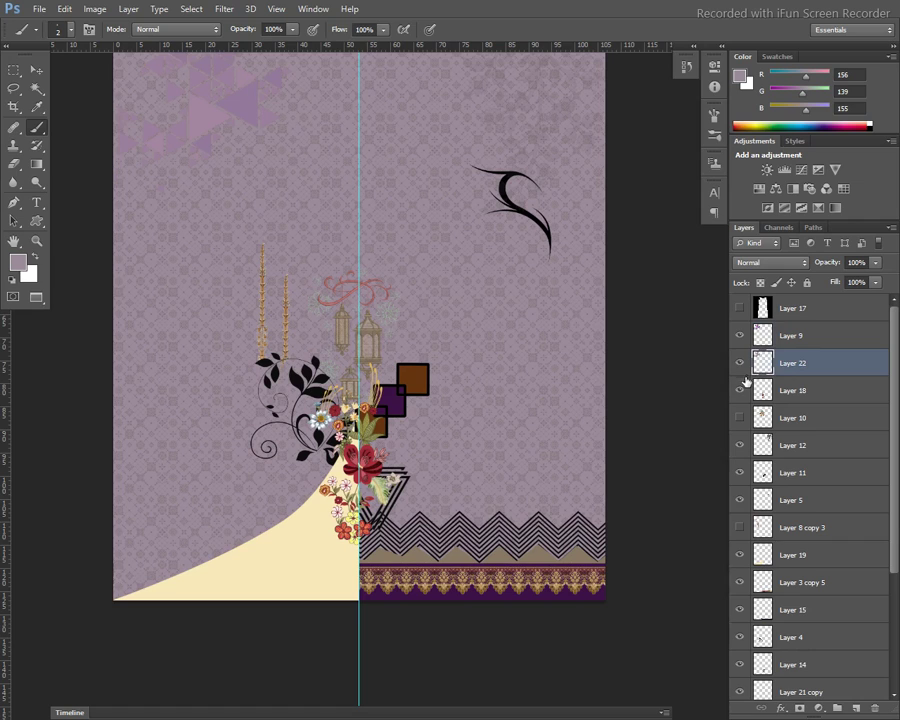
pyautogui.click(792, 337)
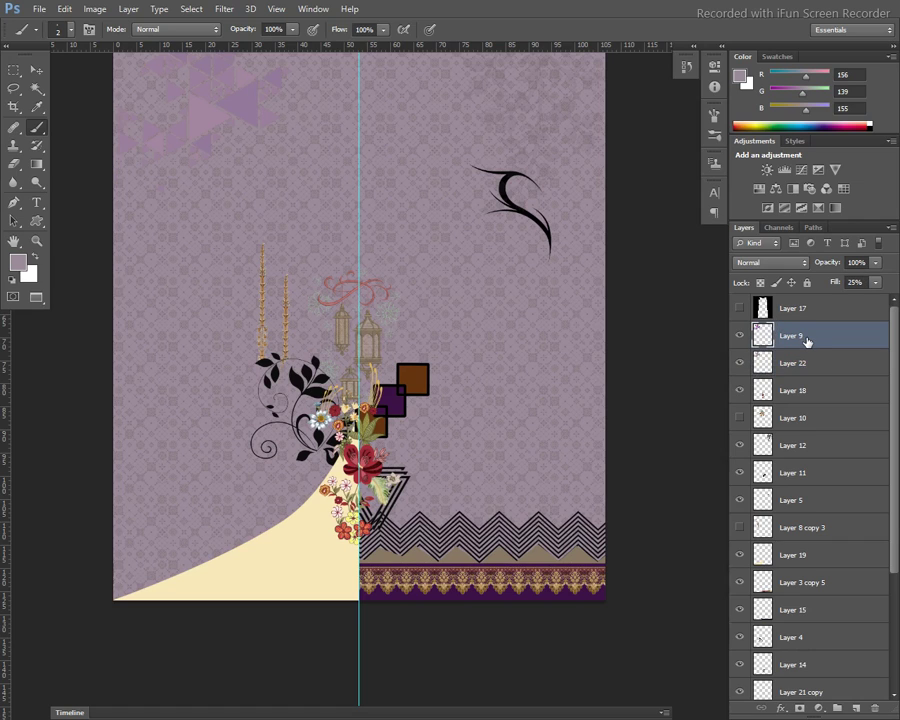
pyautogui.hotkey('ctrl', 'u')
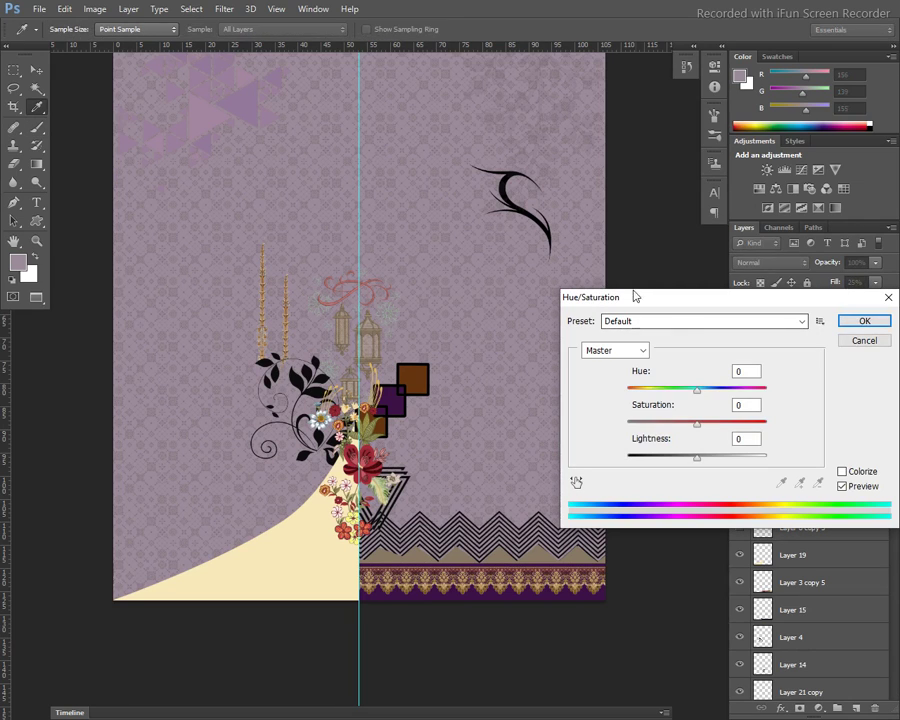
# - Apply Hue/Saturation to Layer 9 with Saturation -14 and Lightness -24
pyautogui.moveTo(695, 424); pyautogui.dragTo(688, 423)
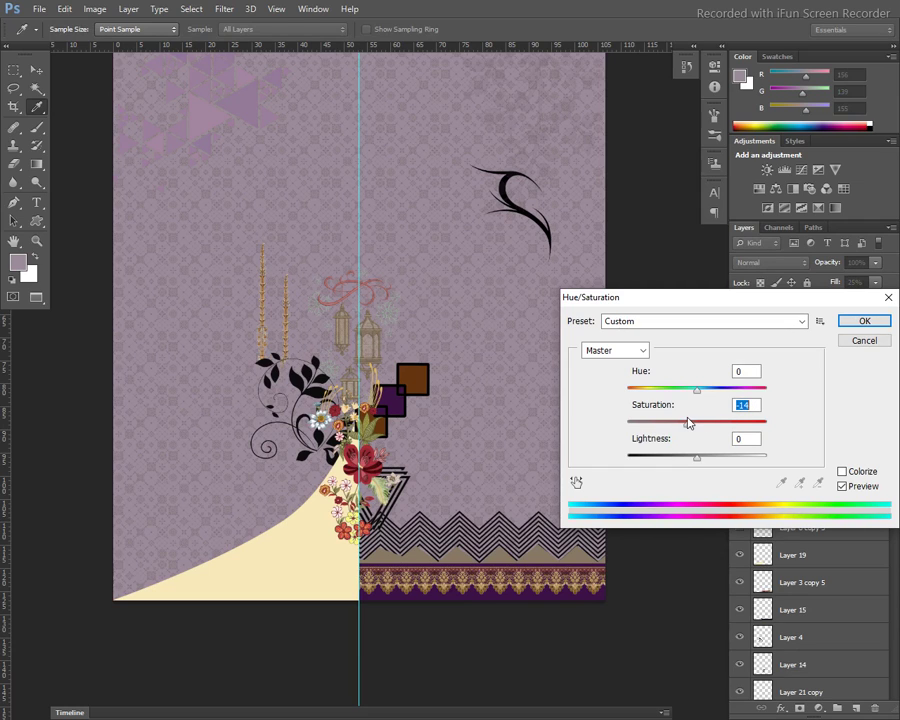
pyautogui.click(680, 457)
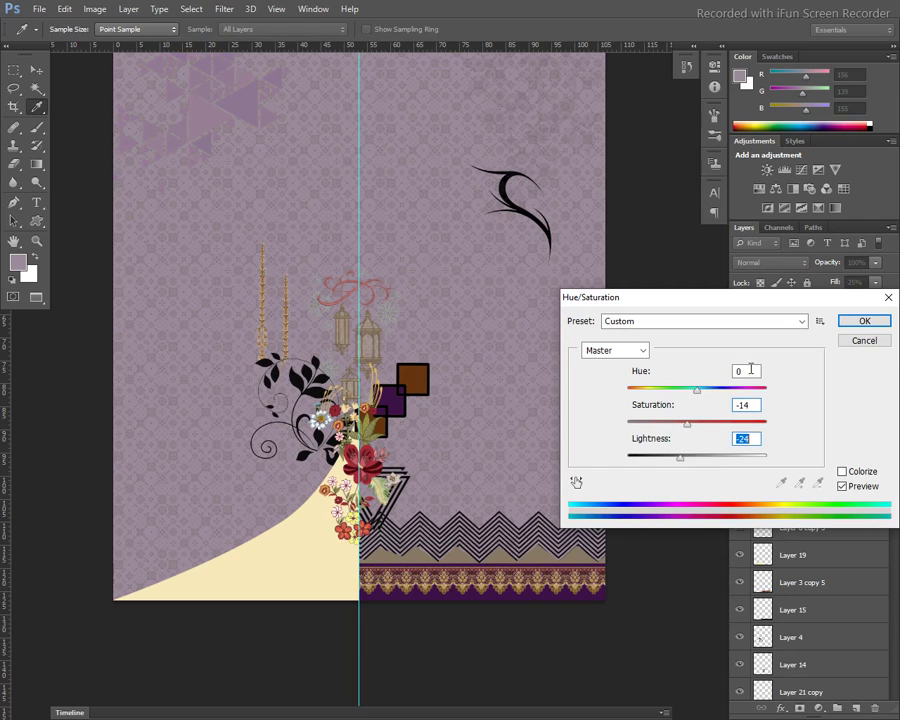
pyautogui.click(864, 321)
pyautogui.press('b')
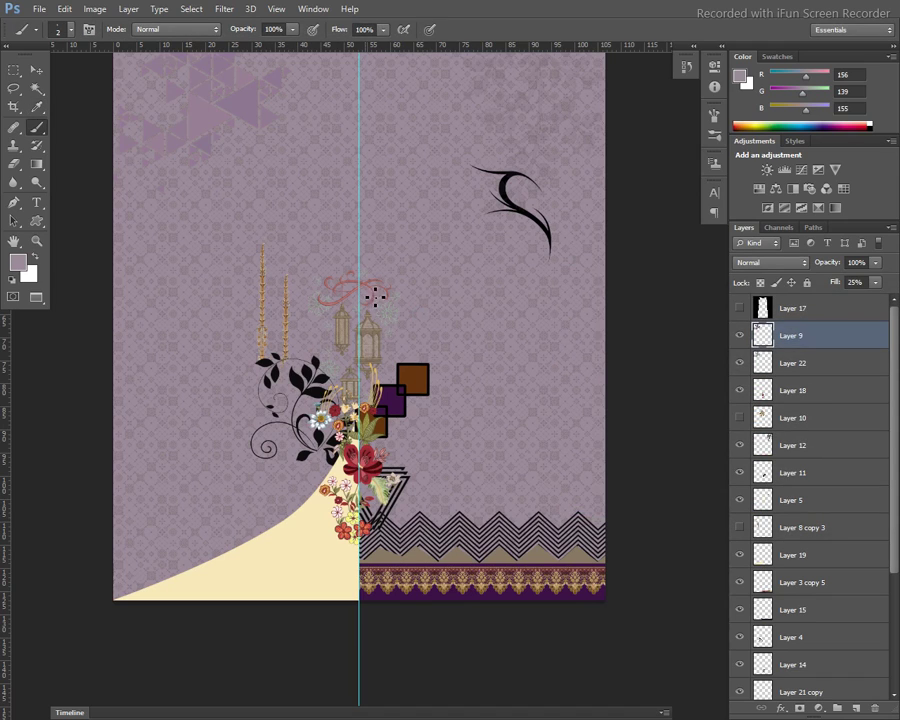
# - Duplicate the Layer 2 lantern ornament and move the copy down to the lower left
pyautogui.press('v')
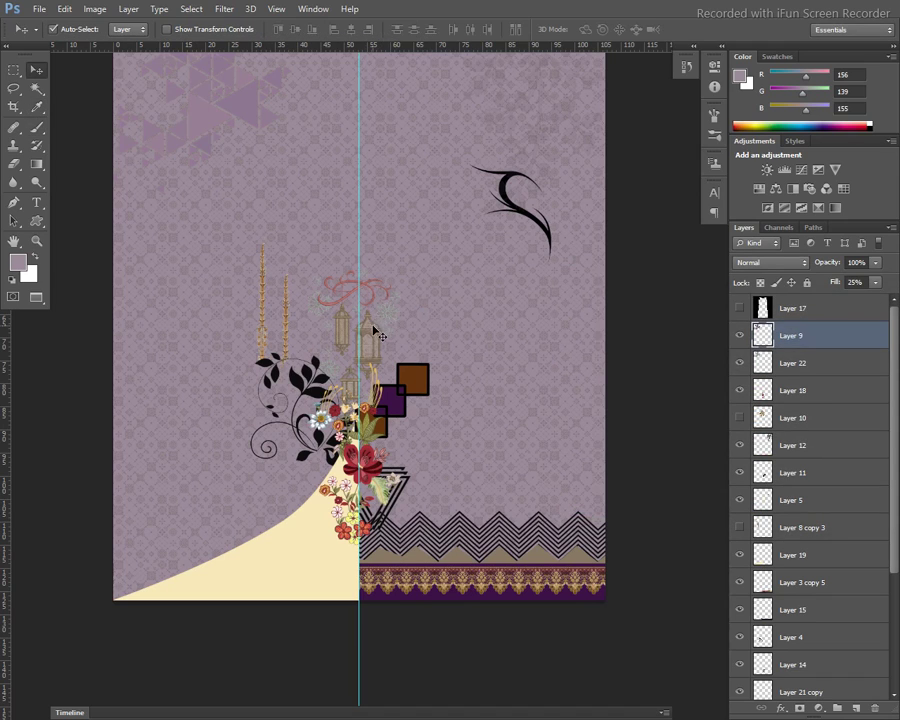
pyautogui.hotkey('alt', ',')
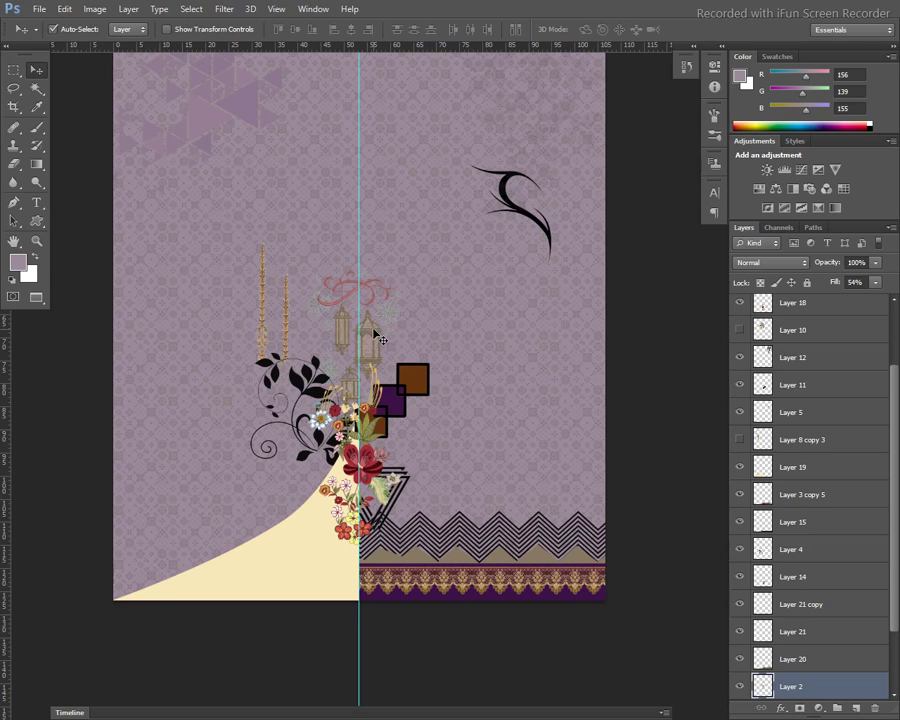
pyautogui.hotkey('ctrl', 'j')
pyautogui.hotkey('ctrl', 't')
pyautogui.moveTo(380, 332)
pyautogui.mouseDown()
pyautogui.moveTo(283, 515)
pyautogui.moveTo(256, 497)
pyautogui.mouseUp()
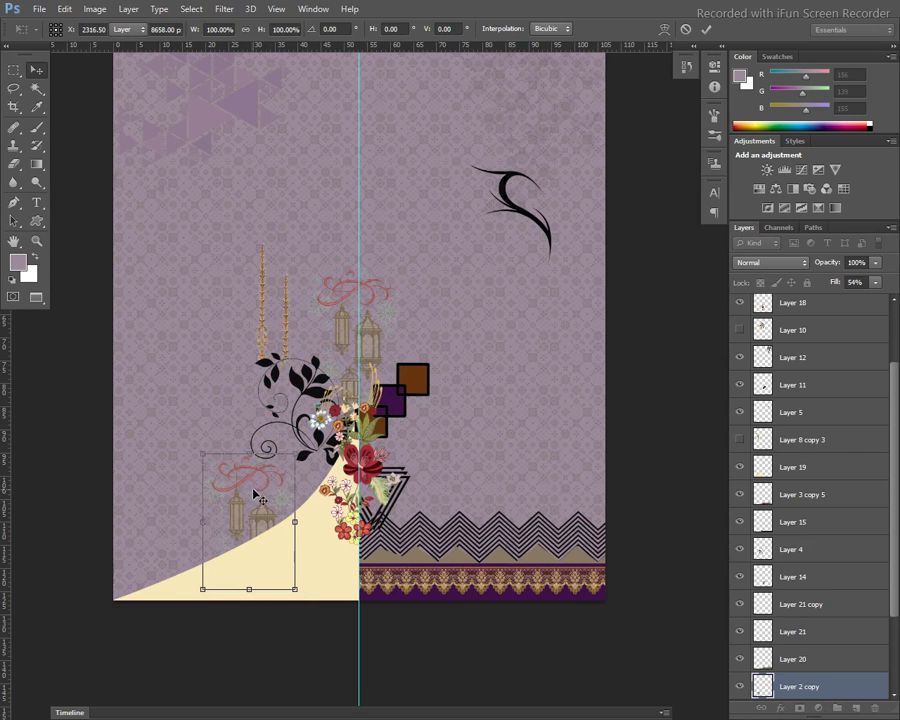
pyautogui.press('Return')
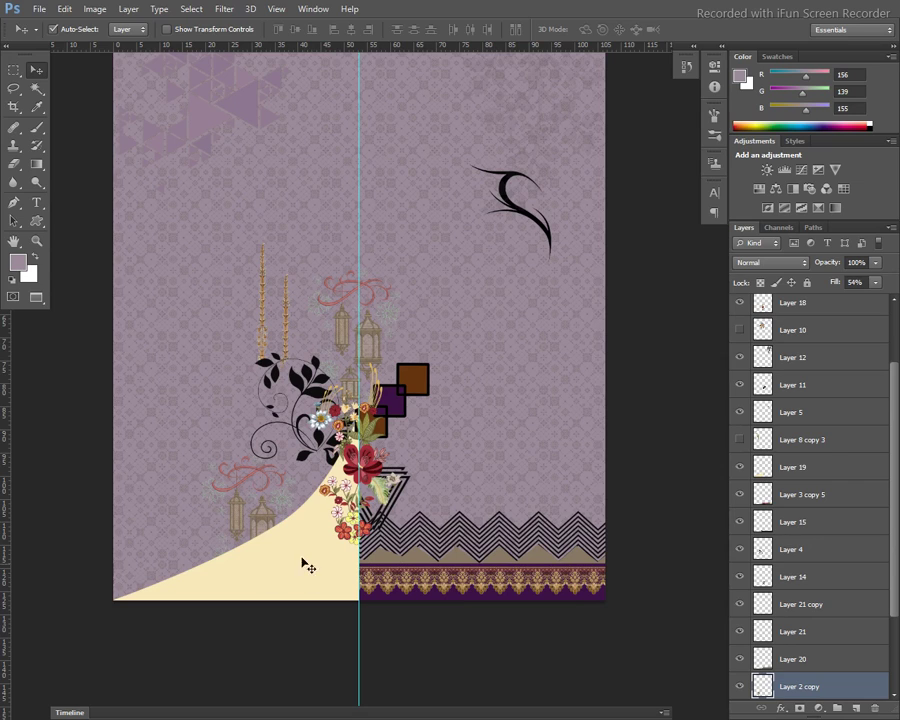
# - Show the Layer 10 bouquet and scale it down to about 62%
pyautogui.click(739, 329)
pyautogui.click(381, 217)
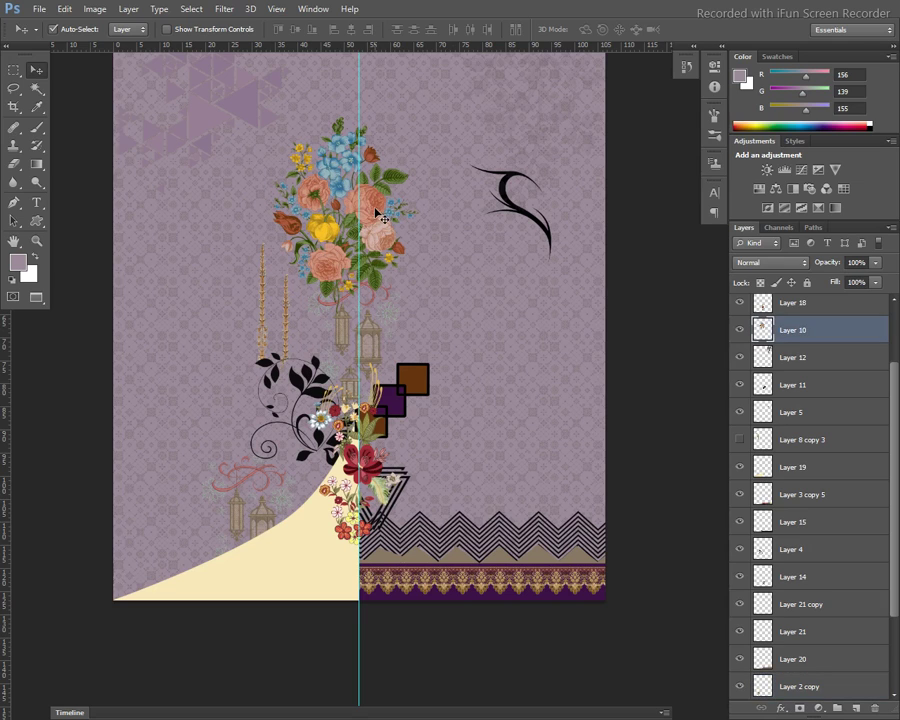
pyautogui.hotkey('ctrl', 't')
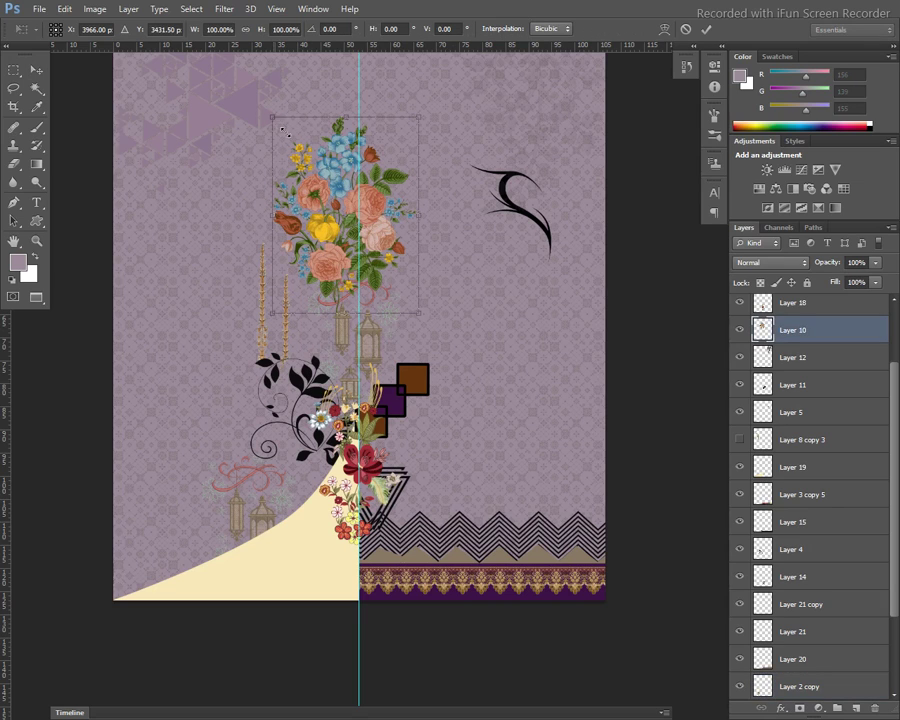
pyautogui.moveTo(283, 130); pyautogui.dragTo(309, 165)
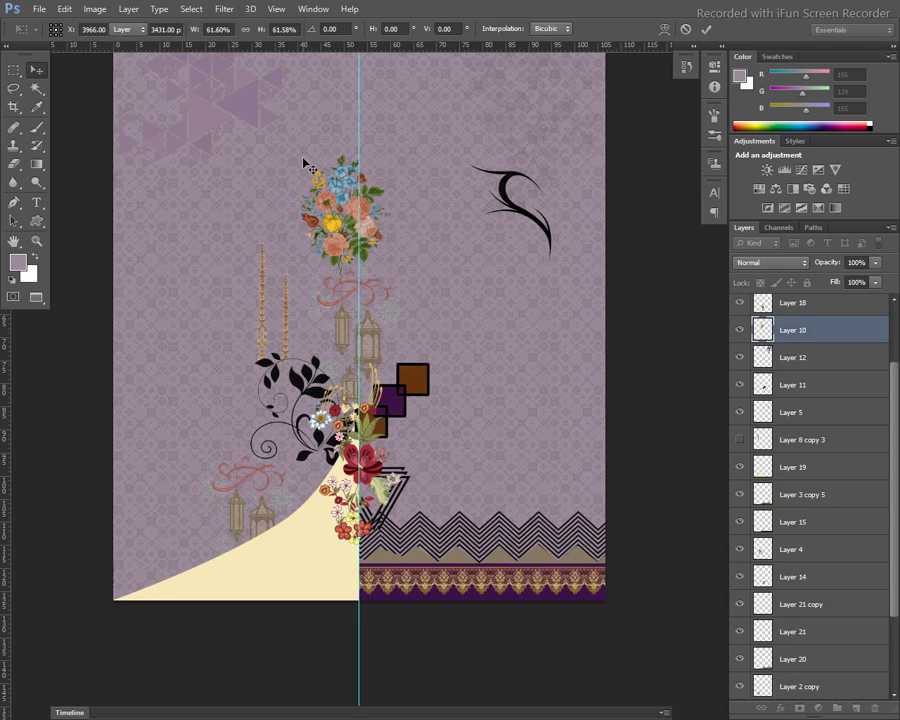
pyautogui.press('Return')
# - Place the bouquet at the bottom centre and move Layer 10 above Layer 9
pyautogui.moveTo(309, 158); pyautogui.dragTo(375, 340)
pyautogui.moveTo(388, 400); pyautogui.dragTo(345, 566)
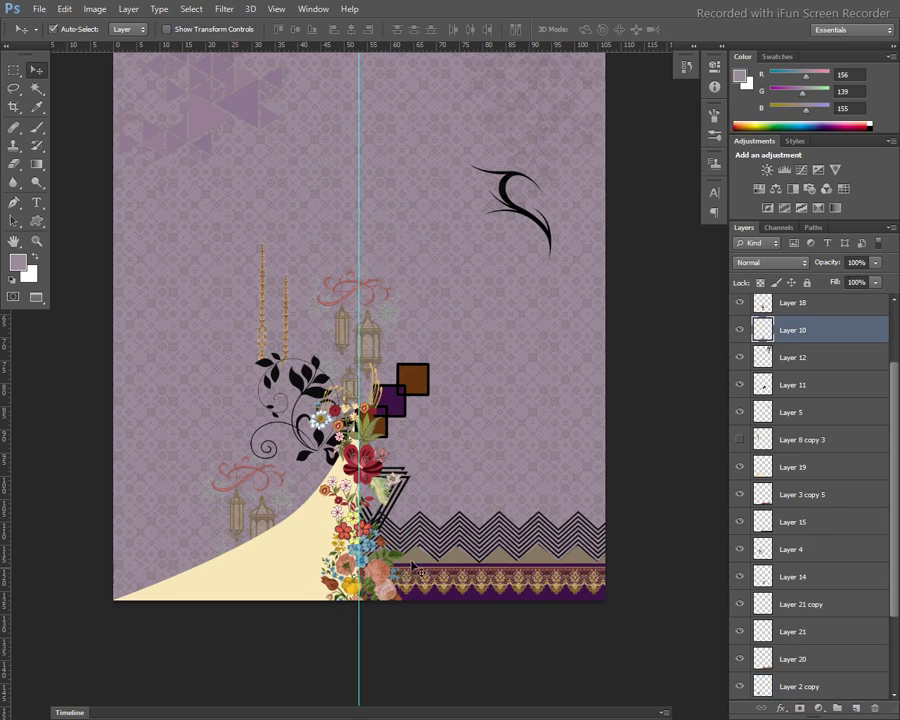
pyautogui.hotkey('ctrl', 't')
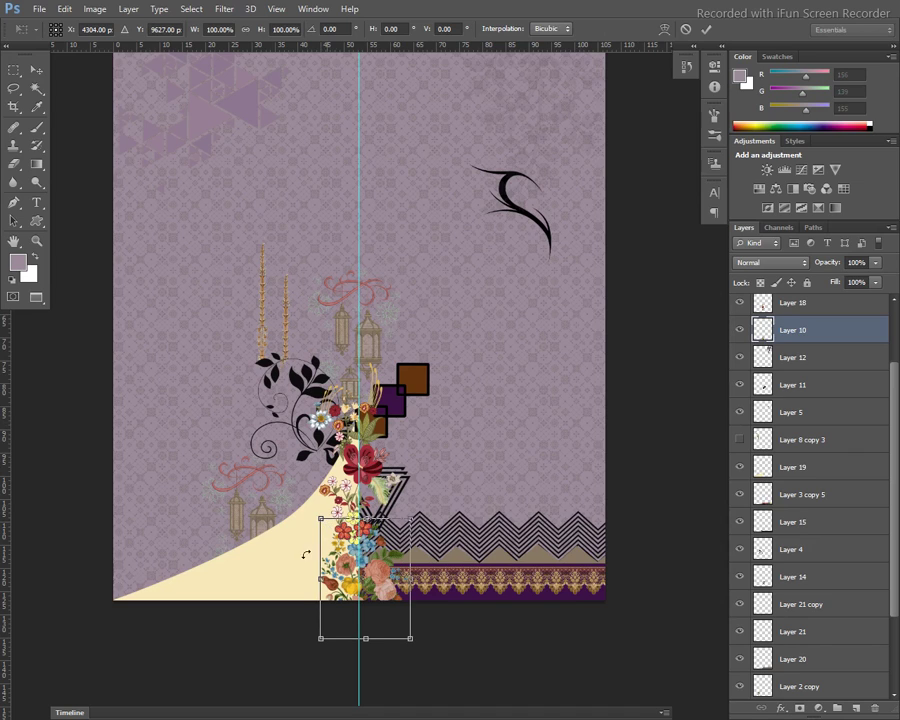
pyautogui.press('Escape')
pyautogui.hotkey('ctrl', 't')
pyautogui.press('Escape')
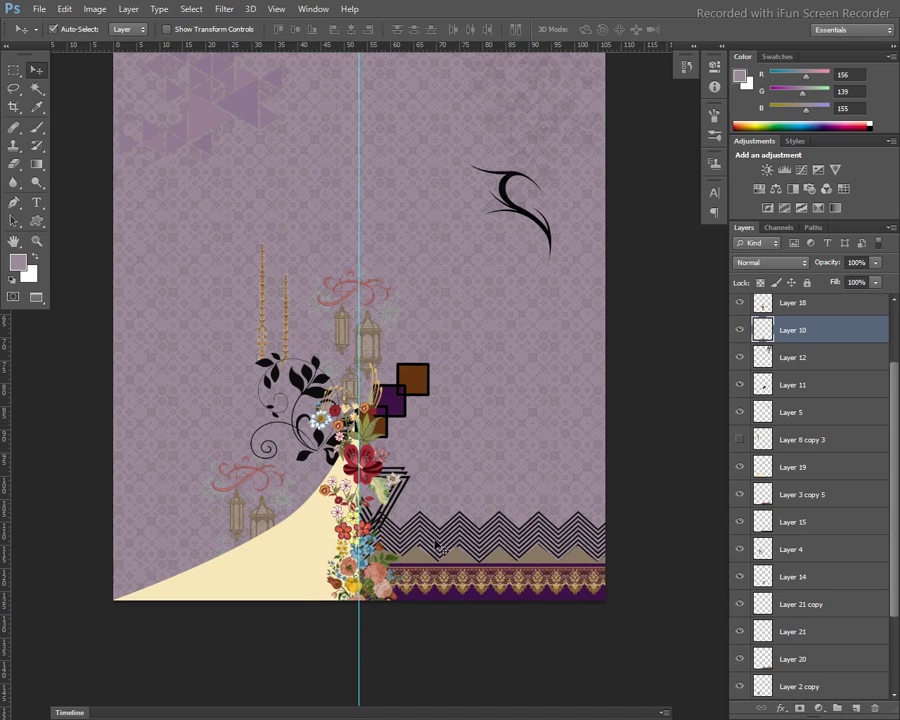
pyautogui.moveTo(375, 540); pyautogui.dragTo(365, 545)
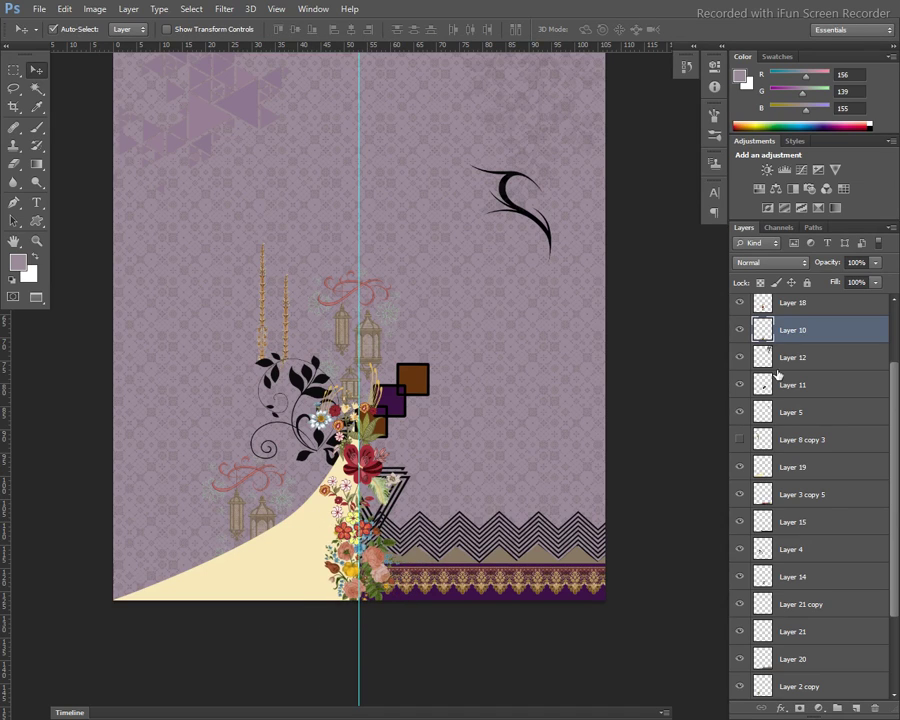
pyautogui.scroll(3, 800, 345)
pyautogui.moveTo(797, 337)
pyautogui.mouseDown()
pyautogui.moveTo(816, 344)
pyautogui.moveTo(810, 336)
pyautogui.mouseUp()
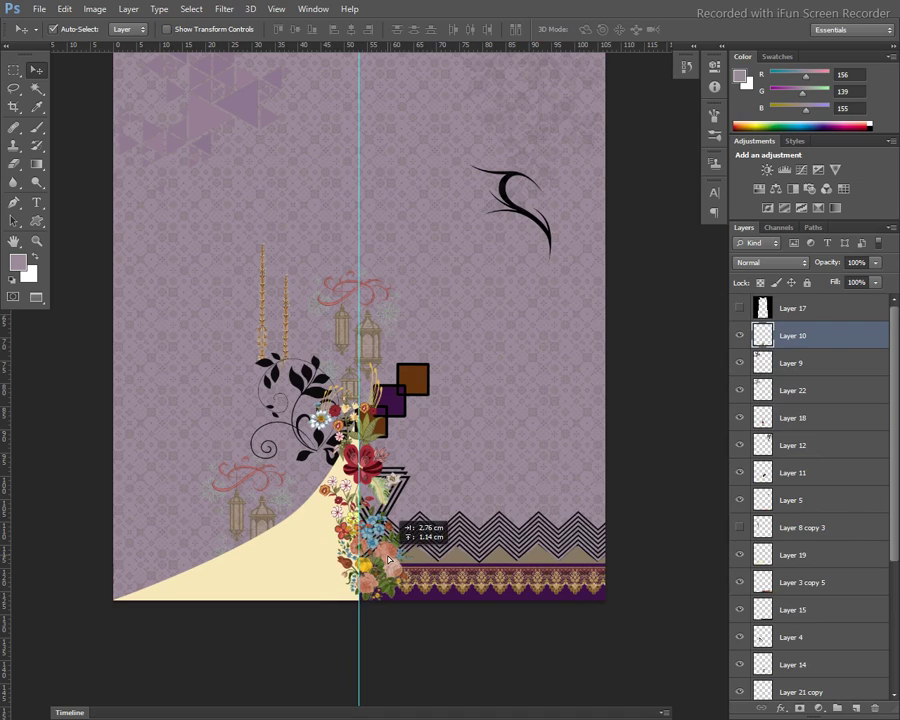
pyautogui.moveTo(374, 596); pyautogui.dragTo(392, 566)
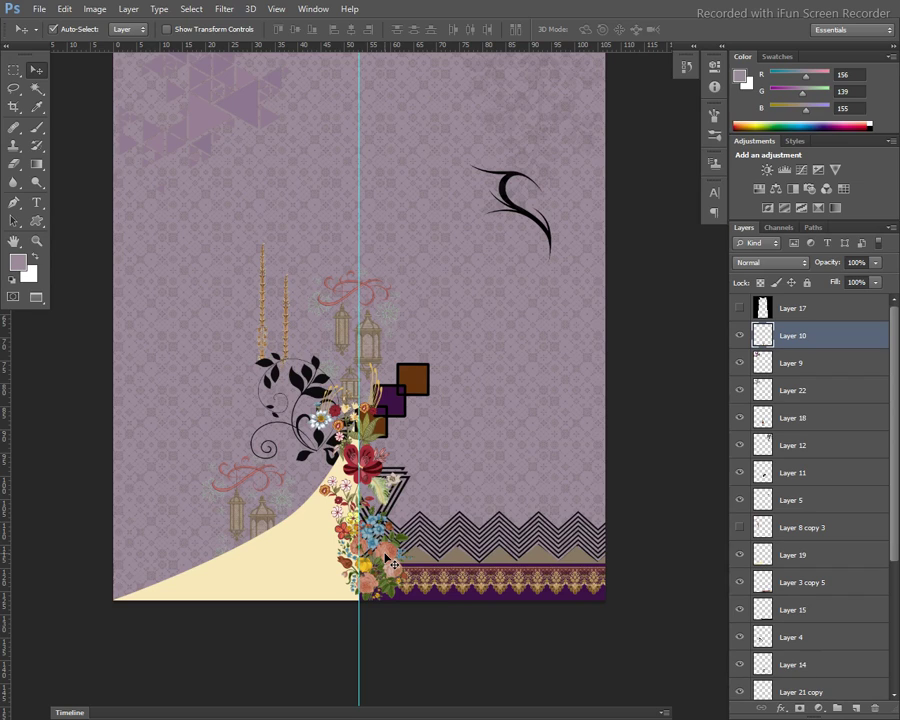
# - Flip the Layer 2 copy lanterns vertically, shift them right along the curve, and nudge the bouquet
pyautogui.click(260, 521)
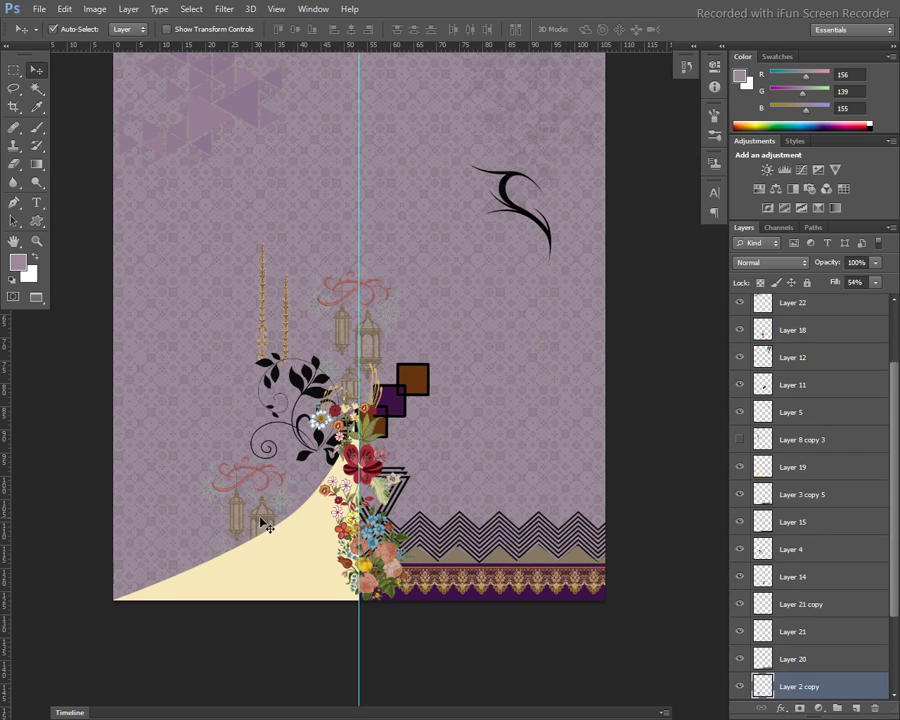
pyautogui.hotkey('ctrl', 't')
pyautogui.rightClick(263, 524)
pyautogui.click(315, 503)
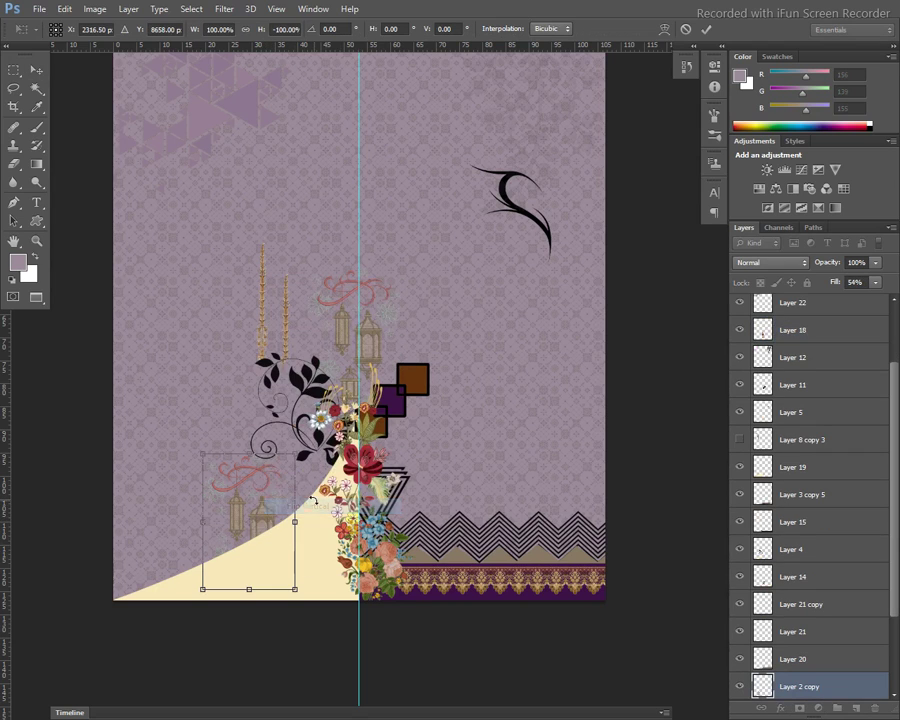
pyautogui.moveTo(268, 512); pyautogui.dragTo(289, 509)
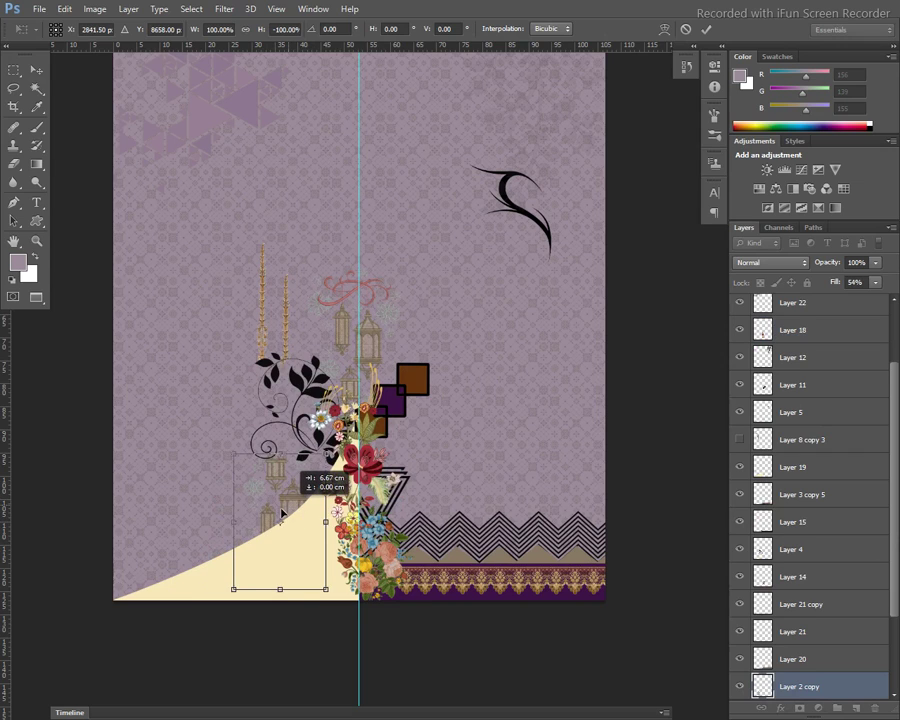
pyautogui.press('Return')
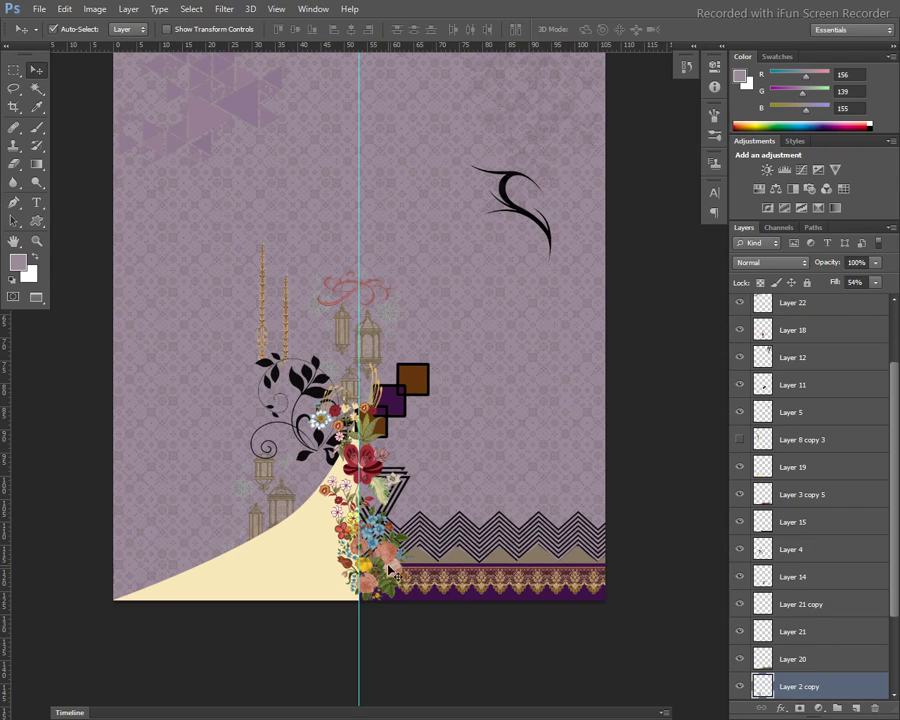
pyautogui.moveTo(392, 568); pyautogui.dragTo(394, 572)
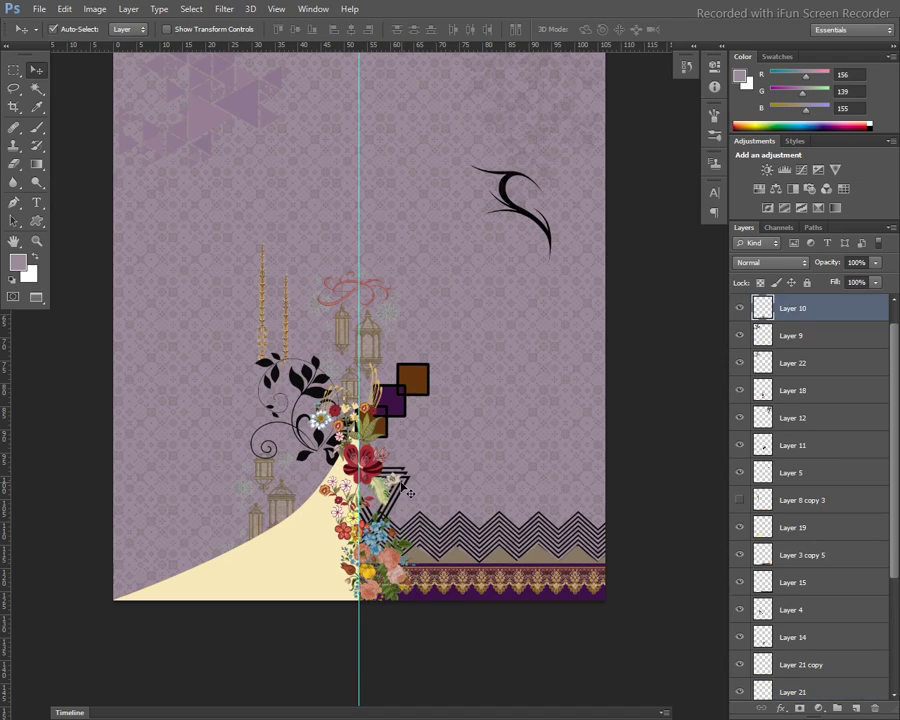
# - Nudge the purple square slightly down-right and duplicate the red floral spray on Layer 18
pyautogui.click(397, 409)
pyautogui.moveTo(397, 409); pyautogui.dragTo(400, 413)
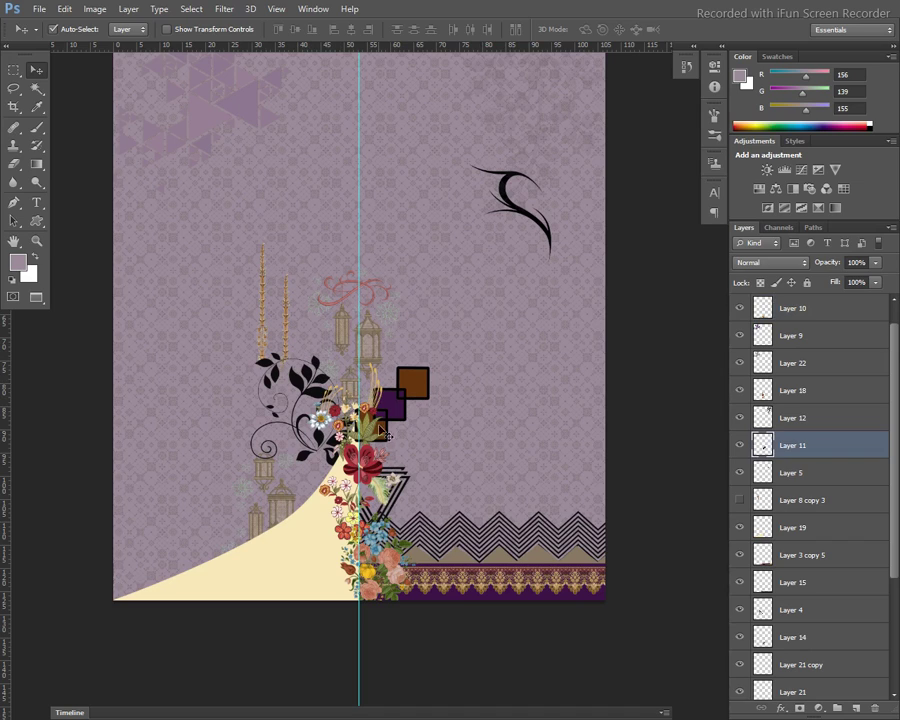
pyautogui.click(369, 466)
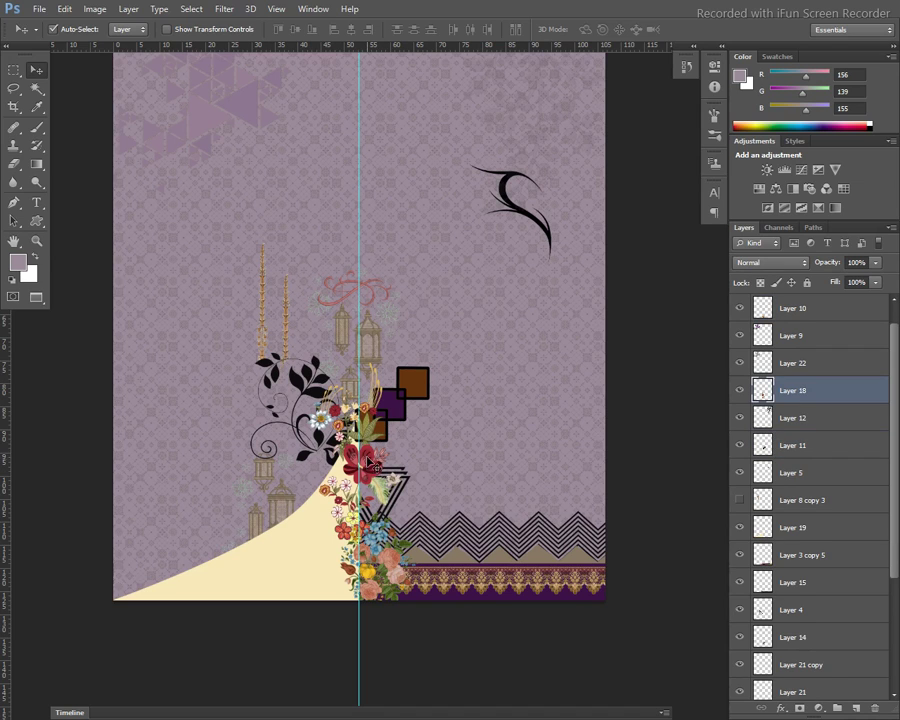
pyautogui.hotkey('ctrl', 'j')
# - Flip the spray copy vertically, rotate it about 166° and place it at the top edge left of centre
pyautogui.hotkey('ctrl', 't')
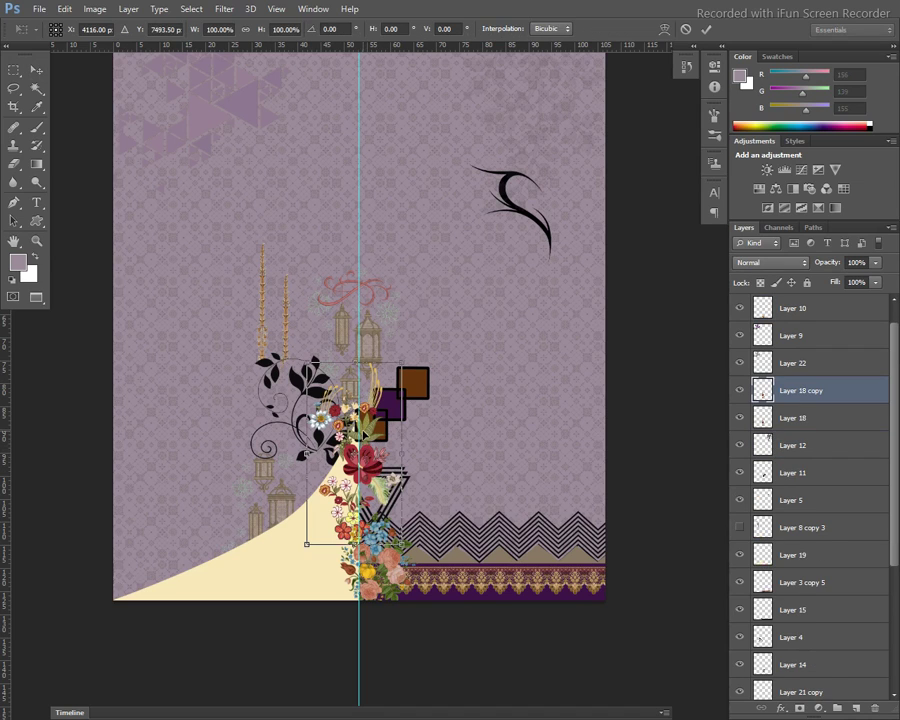
pyautogui.rightClick(363, 430)
pyautogui.click(402, 655)
pyautogui.moveTo(370, 434)
pyautogui.mouseDown()
pyautogui.moveTo(260, 122)
pyautogui.moveTo(284, 125)
pyautogui.mouseUp()
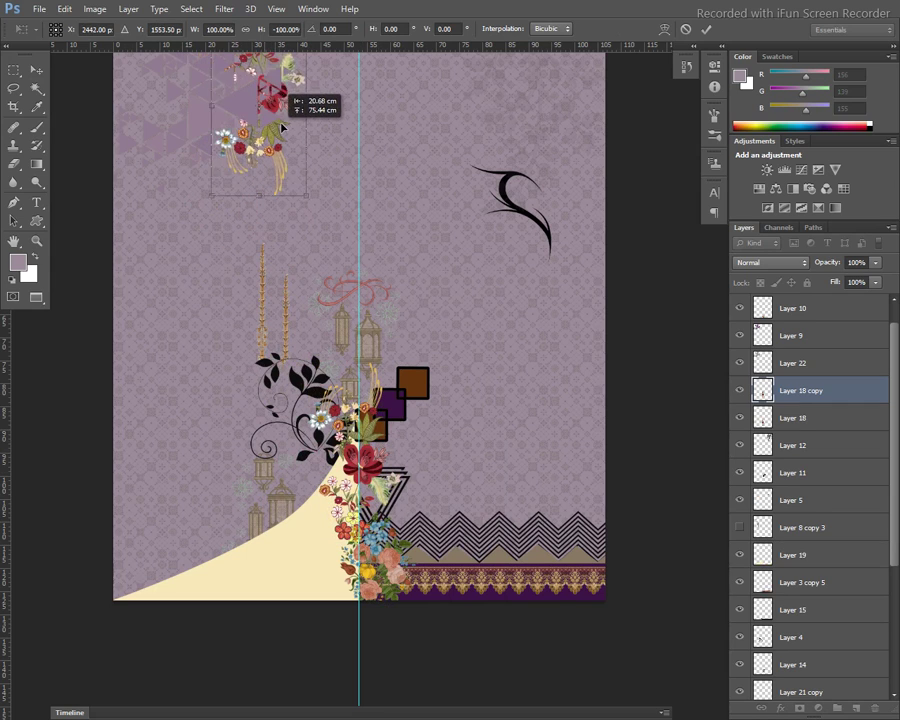
pyautogui.moveTo(336, 224)
pyautogui.mouseDown()
pyautogui.moveTo(358, 127)
pyautogui.moveTo(335, 72)
pyautogui.mouseUp()
pyautogui.moveTo(384, 184); pyautogui.dragTo(392, 160)
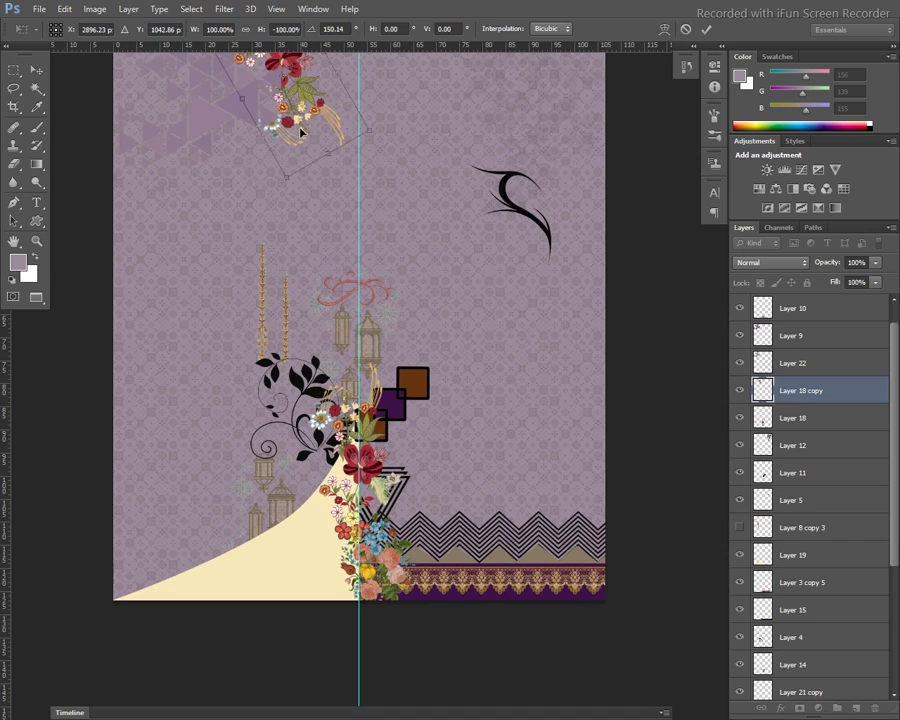
pyautogui.moveTo(300, 130); pyautogui.dragTo(306, 112)
pyautogui.moveTo(381, 119); pyautogui.dragTo(388, 172)
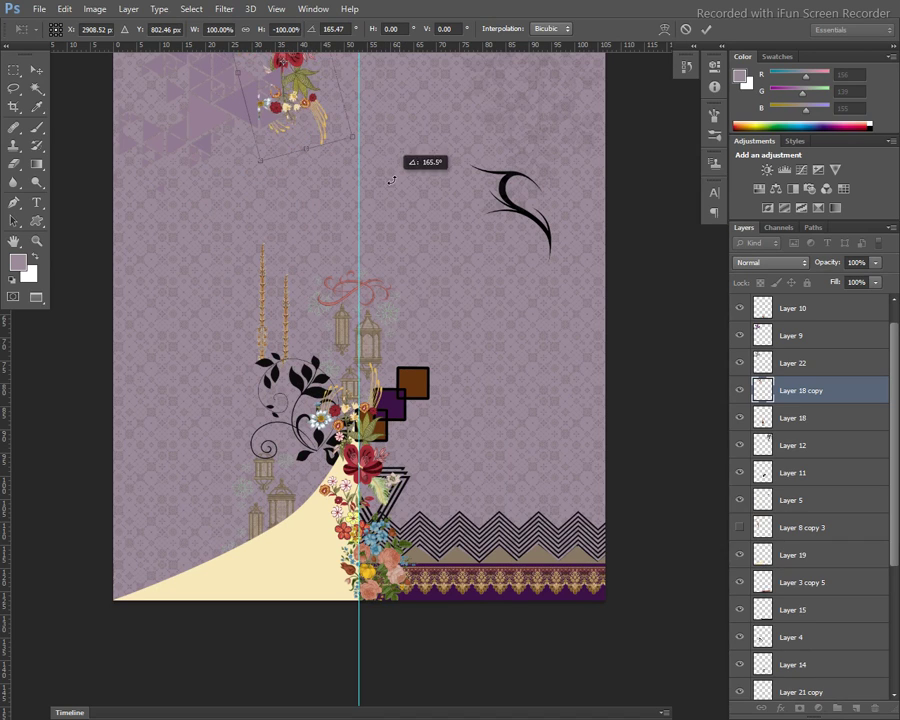
pyautogui.moveTo(302, 117); pyautogui.dragTo(316, 133)
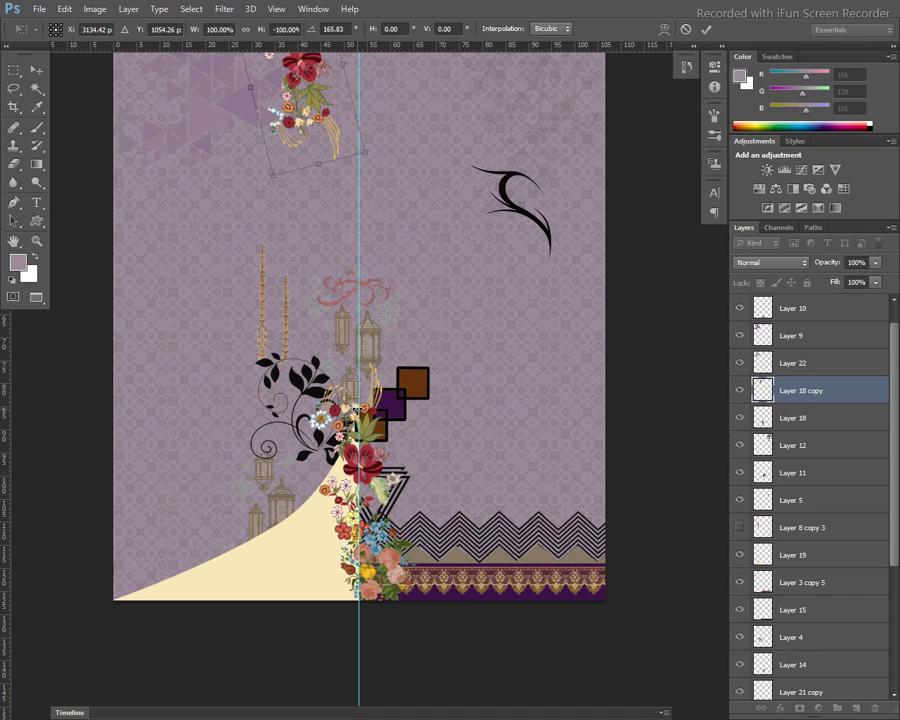
pyautogui.press('Return')
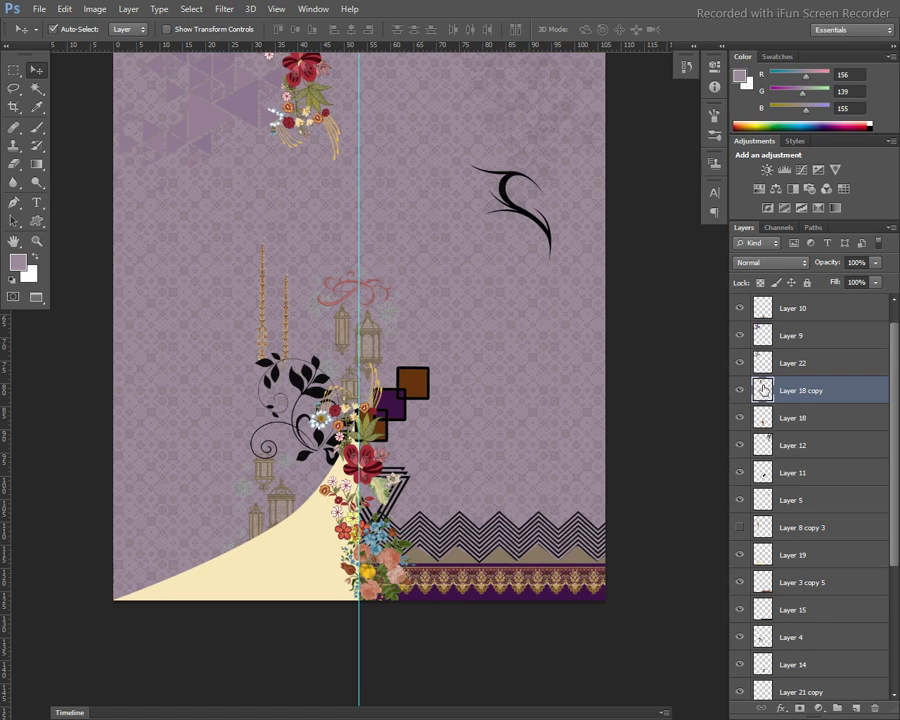
# - Select the black swirl on Layer 5 and flip it vertically
pyautogui.scroll(1, 796, 412)
pyautogui.scroll(-7, 794, 405)
pyautogui.scroll(-1, 794, 405)
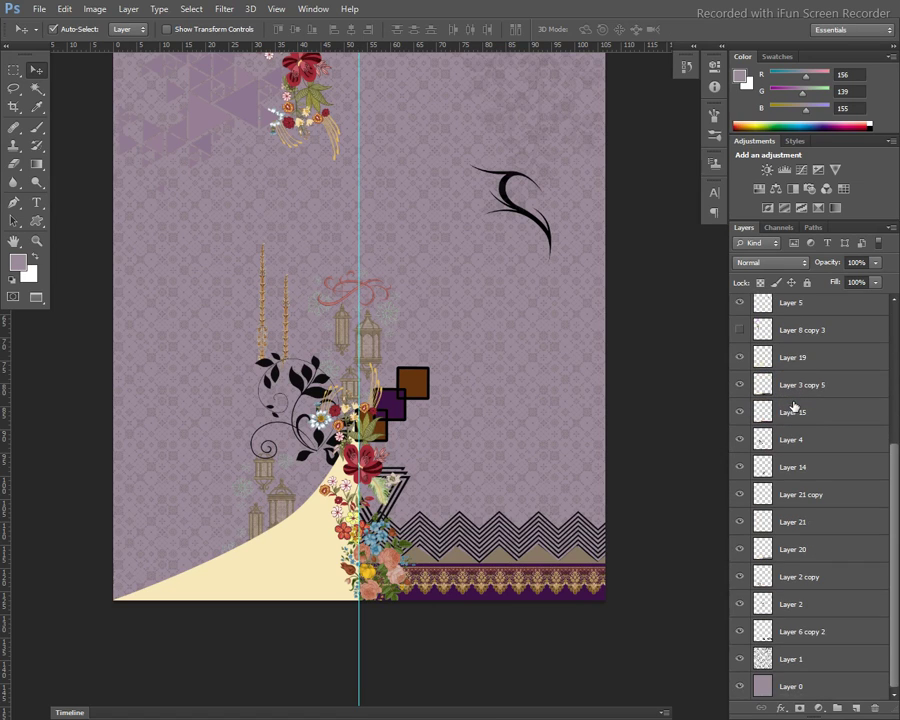
pyautogui.scroll(3, 794, 405)
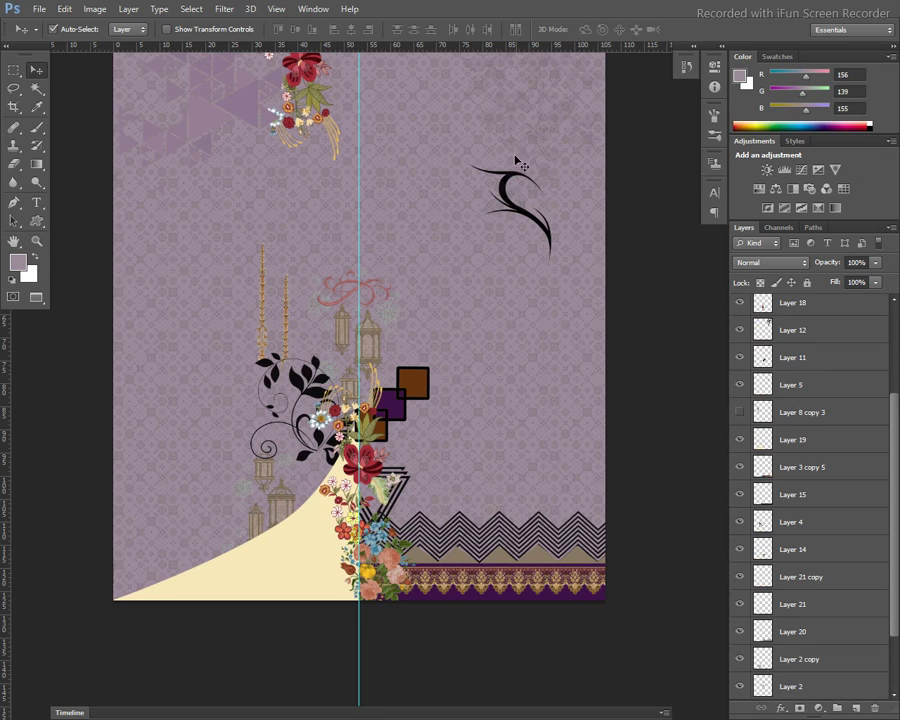
pyautogui.click(513, 189)
pyautogui.hotkey('ctrl', 't')
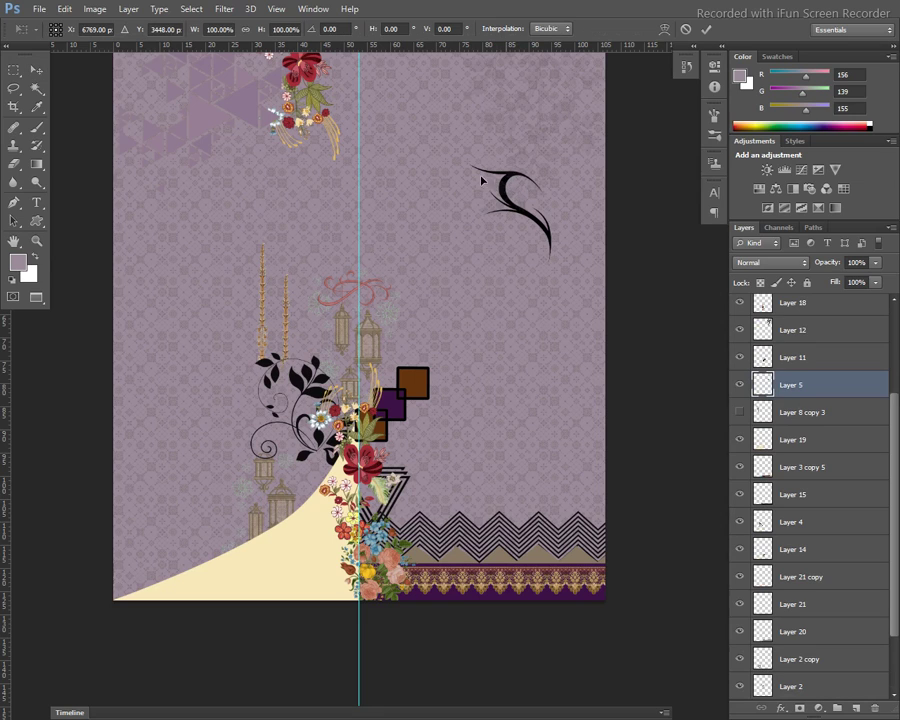
pyautogui.rightClick(499, 199)
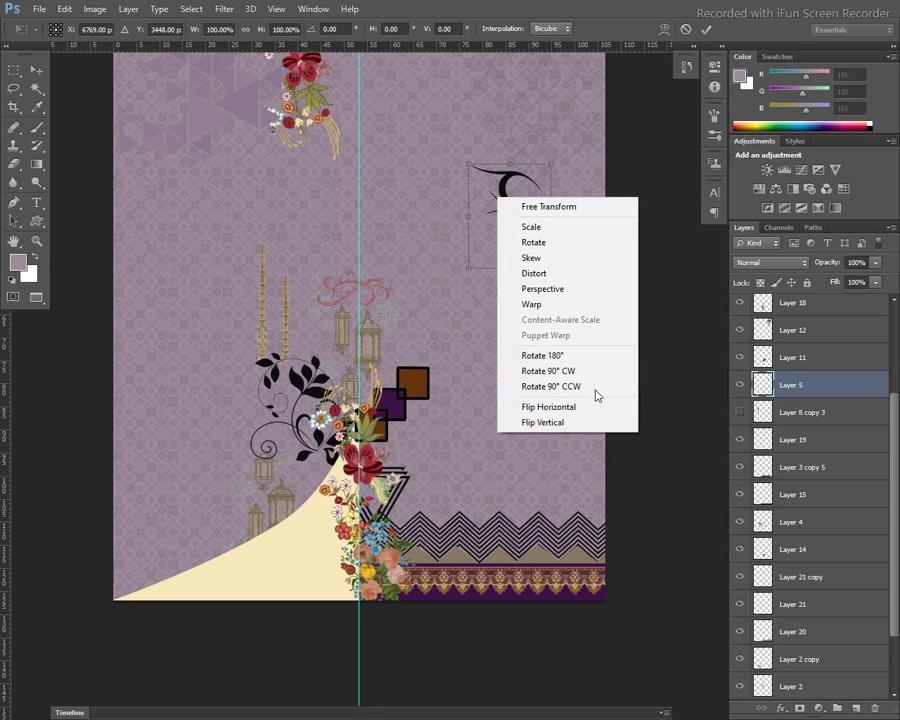
pyautogui.click(541, 425)
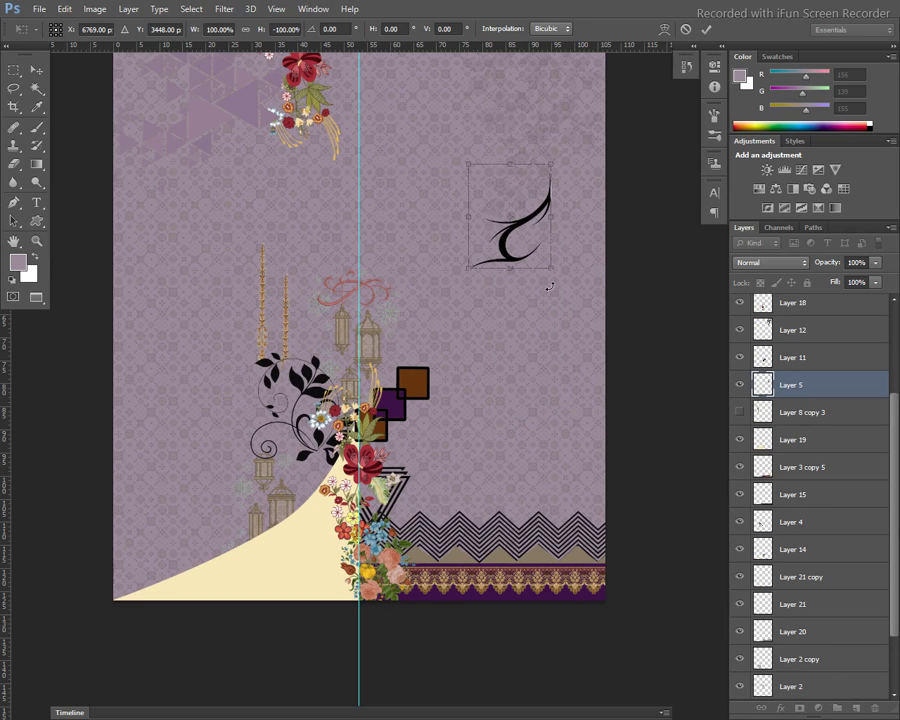
# - Rotate the swirl and place it beside the top floral cluster, nudged slightly lower
pyautogui.moveTo(549, 287); pyautogui.dragTo(576, 167)
pyautogui.moveTo(511, 213)
pyautogui.mouseDown()
pyautogui.moveTo(371, 148)
pyautogui.moveTo(349, 120)
pyautogui.mouseUp()
pyautogui.press('Return')
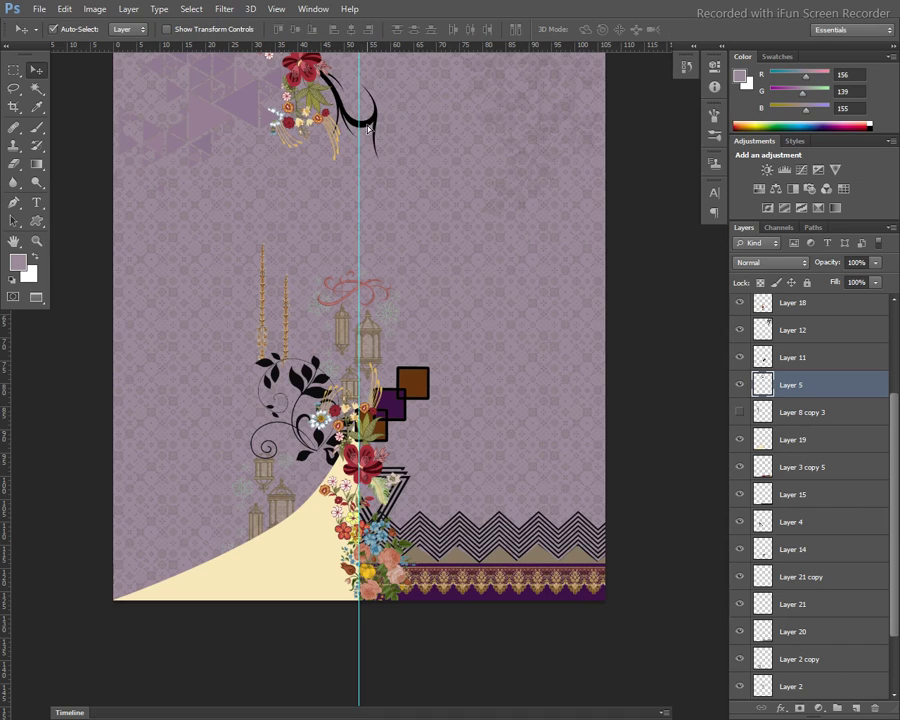
pyautogui.moveTo(369, 127); pyautogui.dragTo(369, 149)
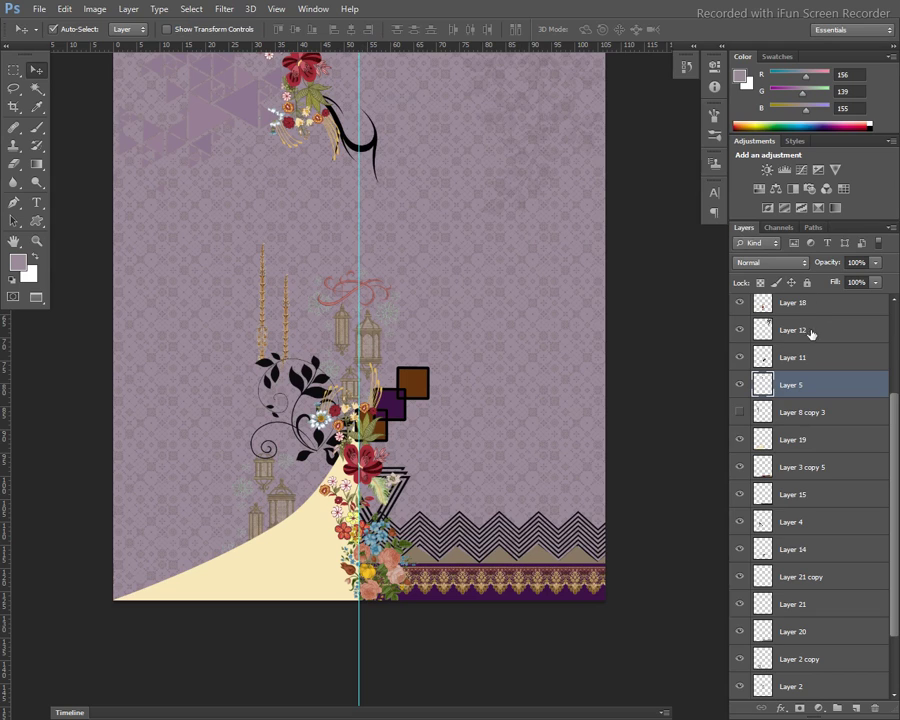
pyautogui.scroll(3, 811, 333)
pyautogui.scroll(1, 795, 311)
# - Load the cream curved shape of Layer 19 as a selection and add a new Layer 23
pyautogui.click(741, 312)
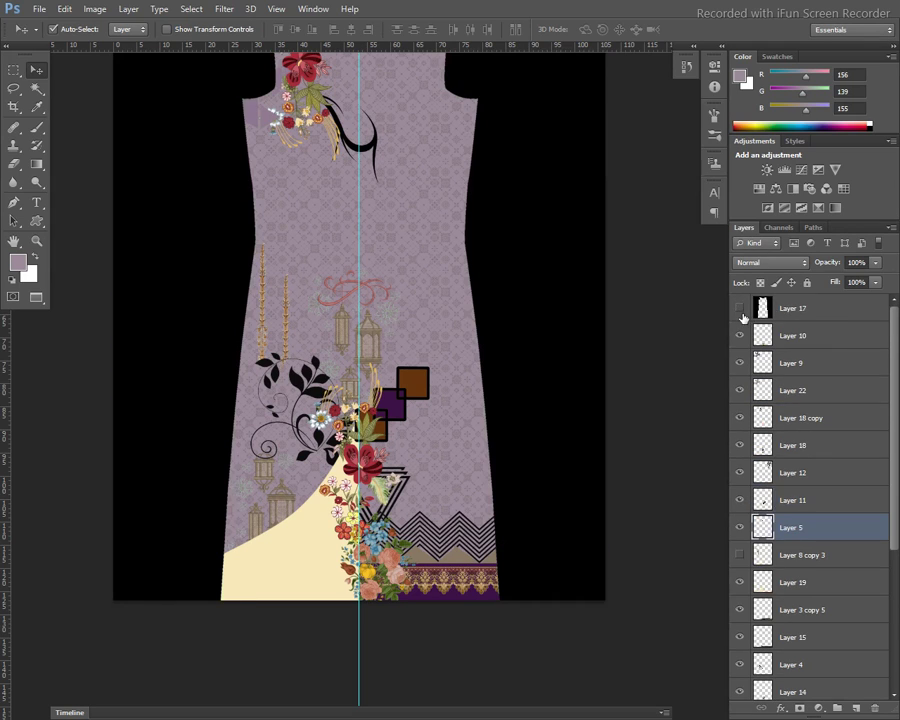
pyautogui.click(740, 308)
pyautogui.click(318, 582)
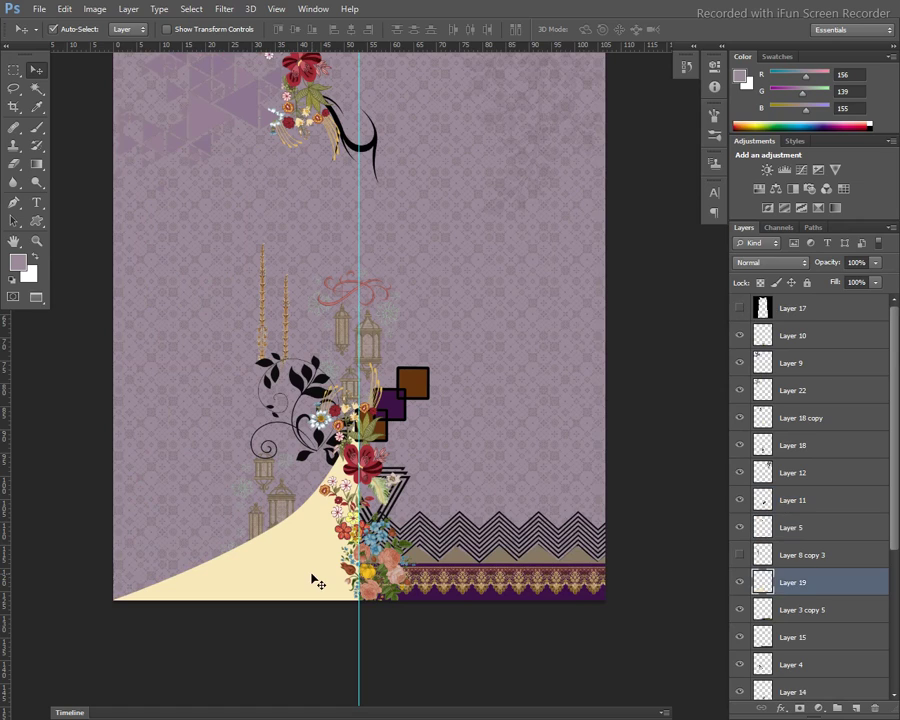
pyautogui.keyDown('ctrl'); pyautogui.click(777, 592); pyautogui.keyUp('ctrl')
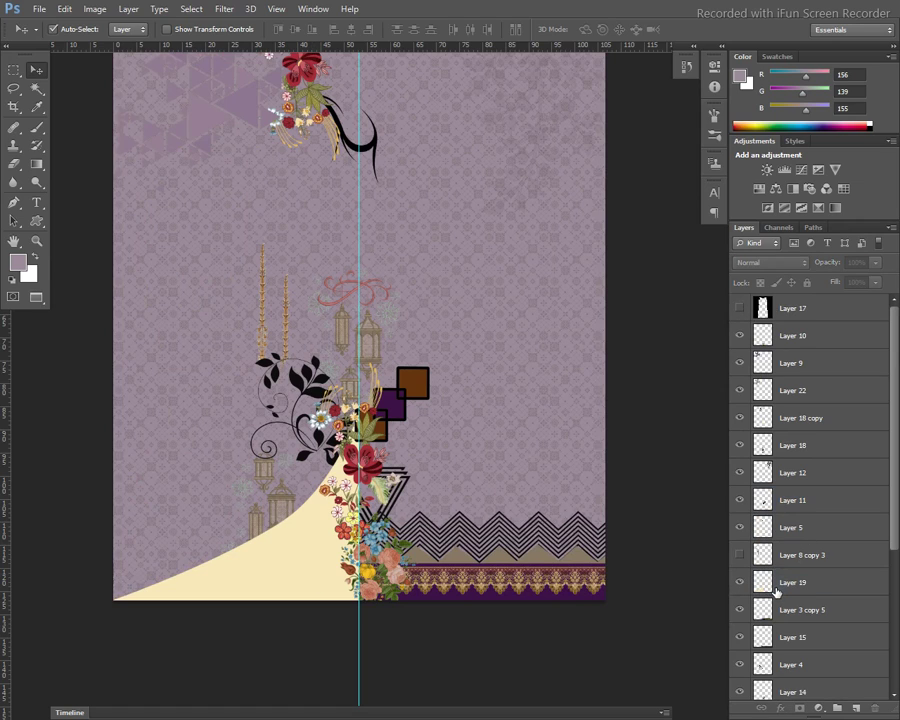
pyautogui.click(305, 585)
pyautogui.keyDown('ctrl'); pyautogui.click(763, 582); pyautogui.keyUp('ctrl')
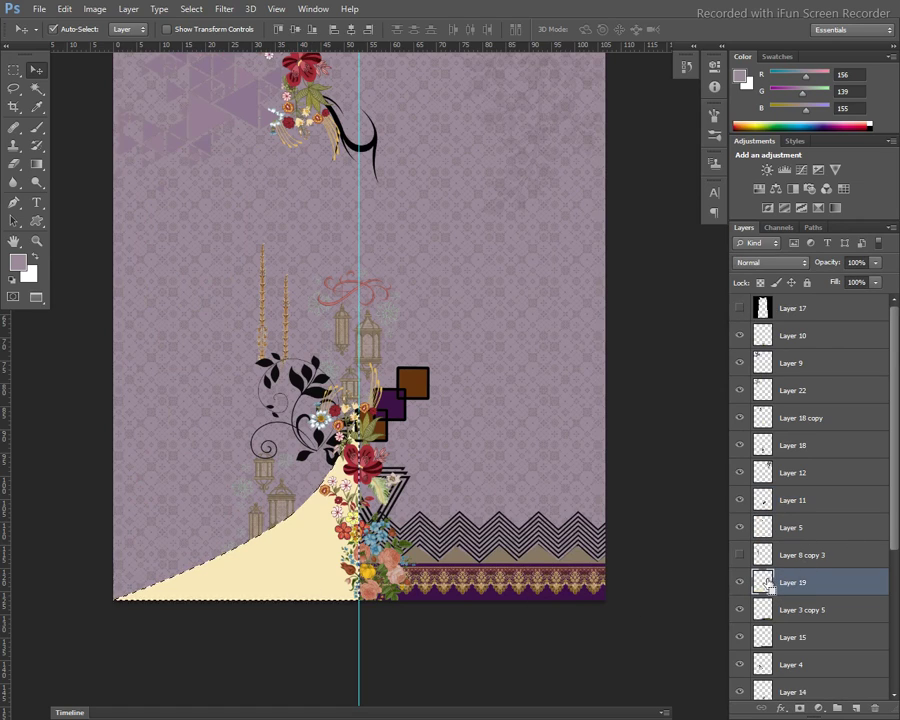
pyautogui.hotkey('ctrl', 'shift', 'n')
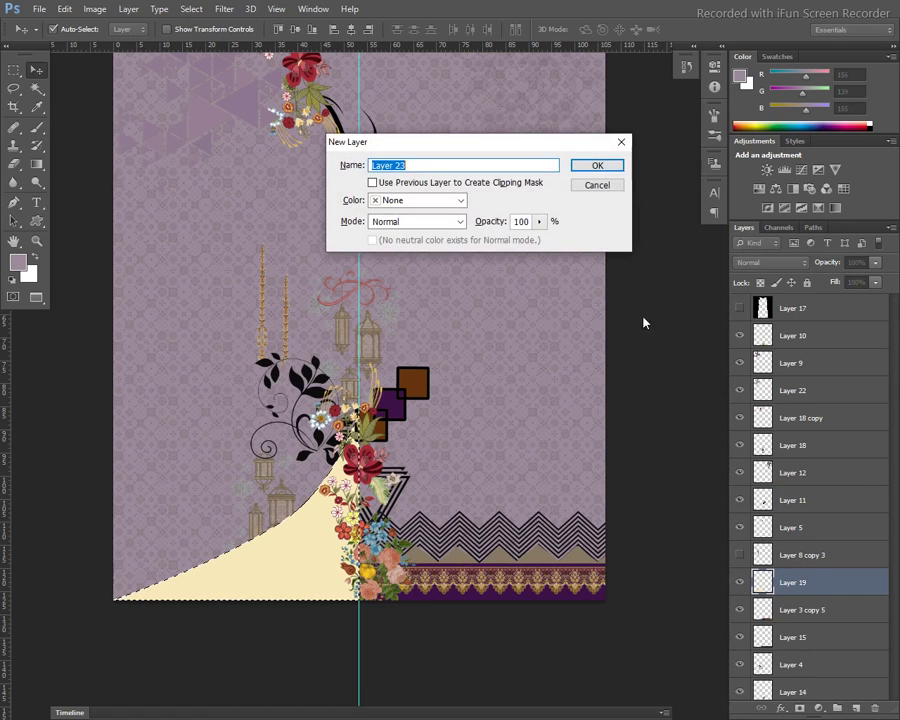
pyautogui.click(602, 178)
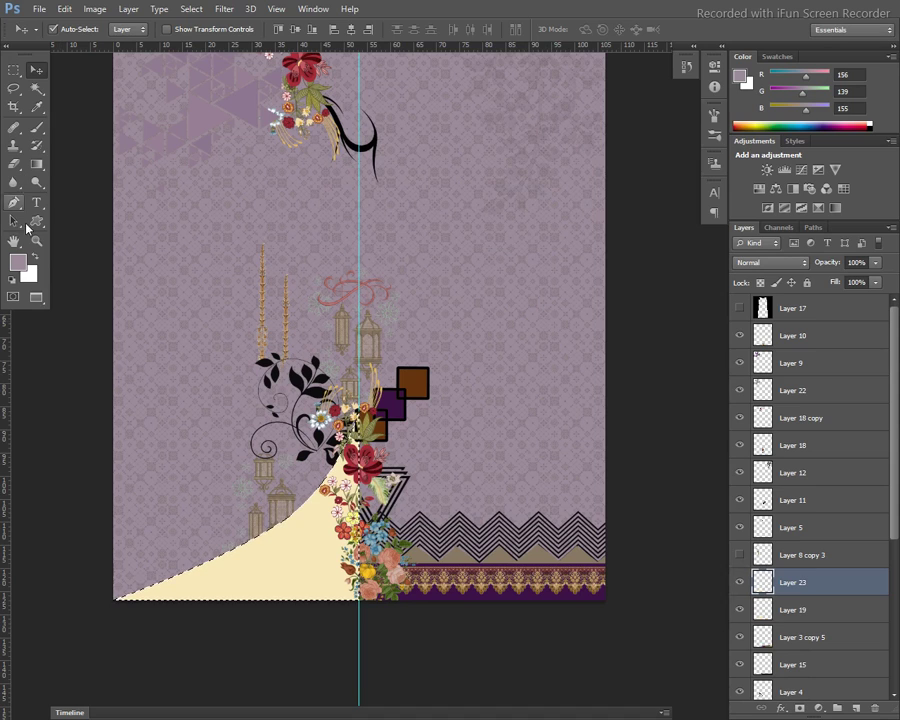
# - Fill the selection with the cream floral lace pattern
pyautogui.click(64, 9)
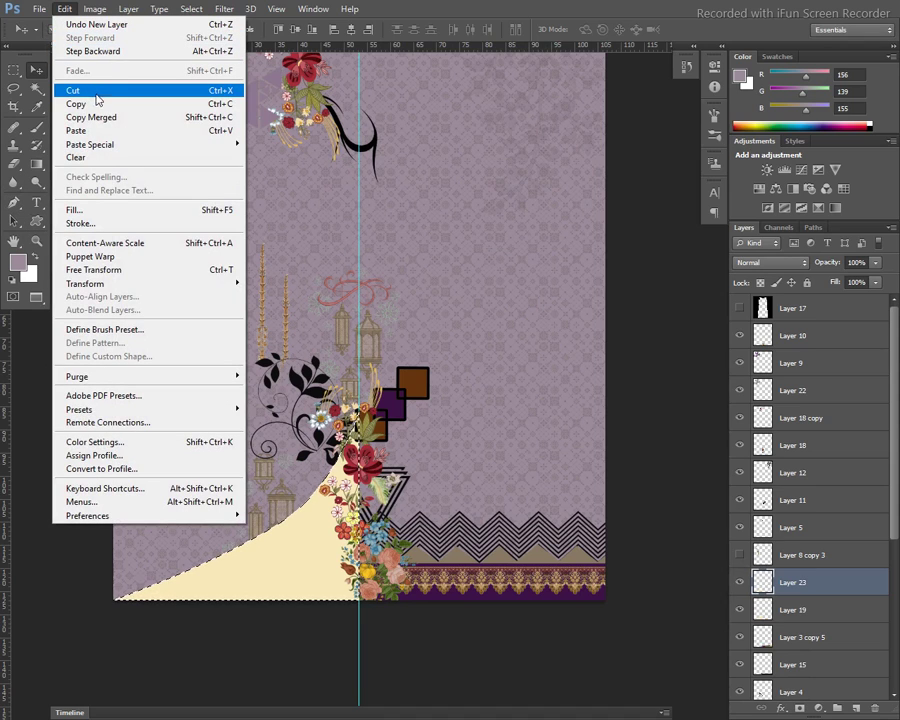
pyautogui.click(80, 211)
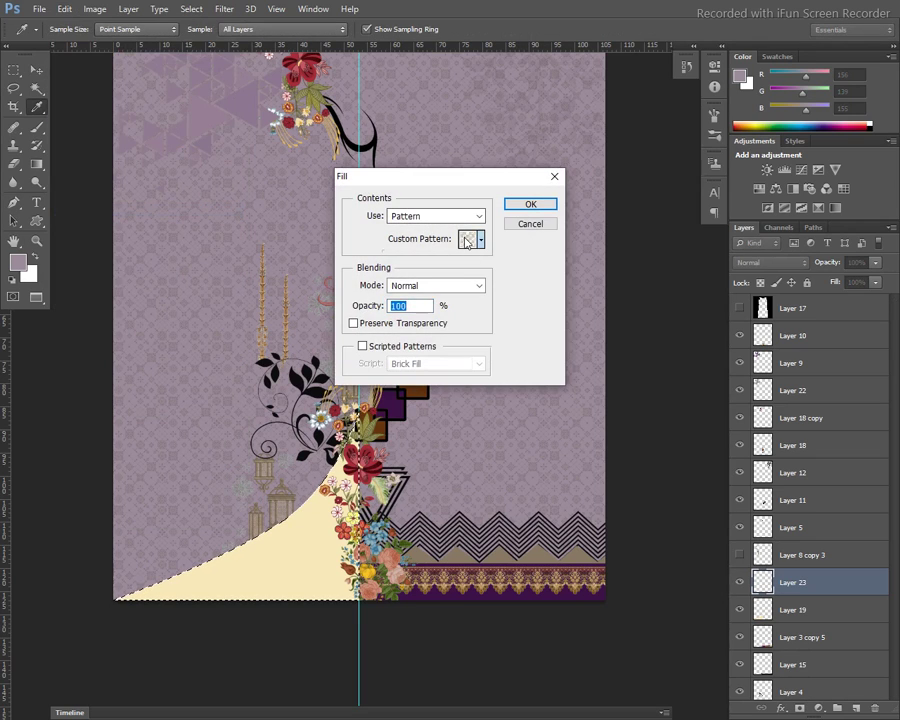
pyautogui.click(480, 239)
pyautogui.click(469, 291)
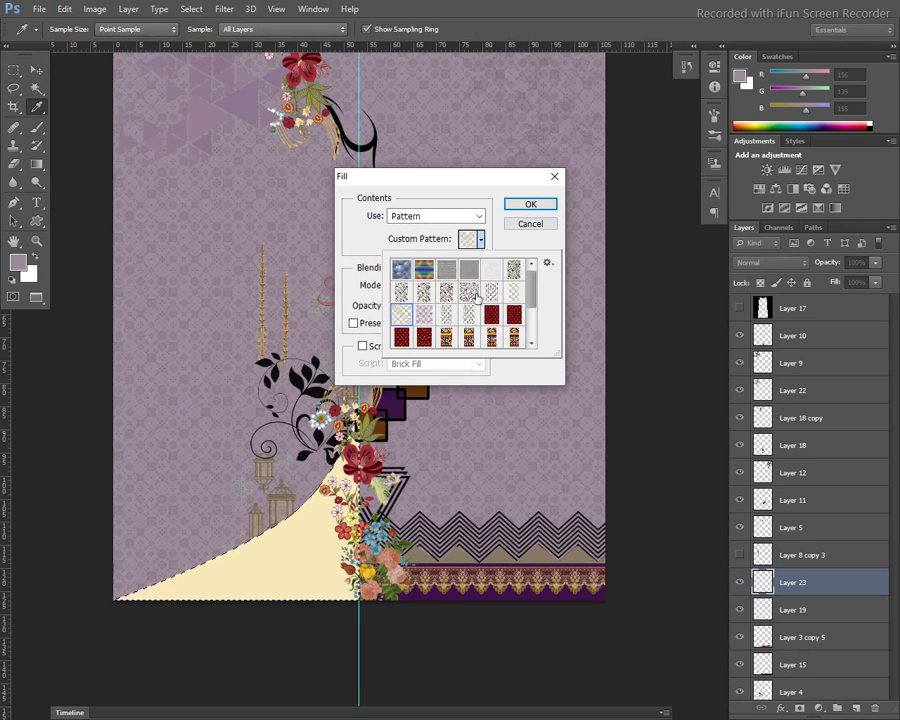
pyautogui.click(531, 205)
pyautogui.press('v')
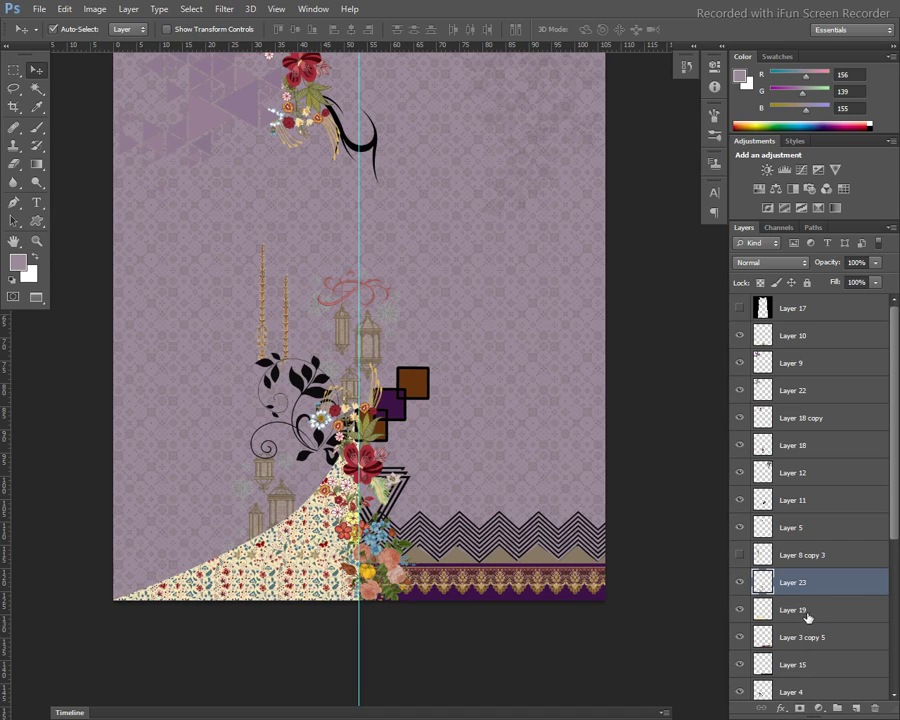
# - Load the lace as a selection and choose dark warm grey #706d64 as the foreground colour
pyautogui.keyDown('ctrl'); pyautogui.click(762, 586); pyautogui.keyUp('ctrl')
pyautogui.press('b')
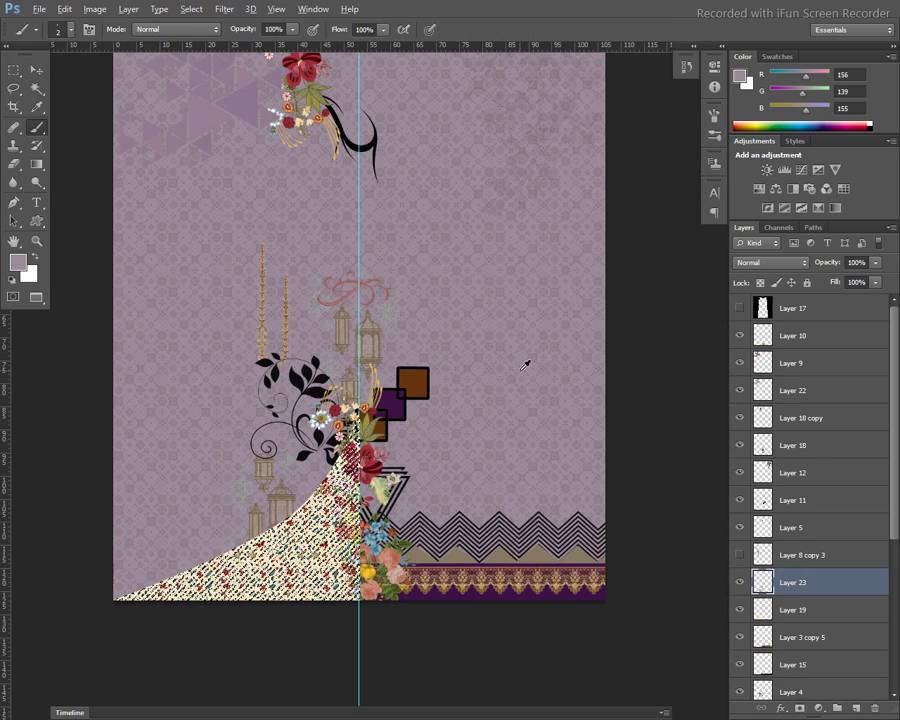
pyautogui.keyDown('alt'); pyautogui.click(370, 458); pyautogui.keyUp('alt')
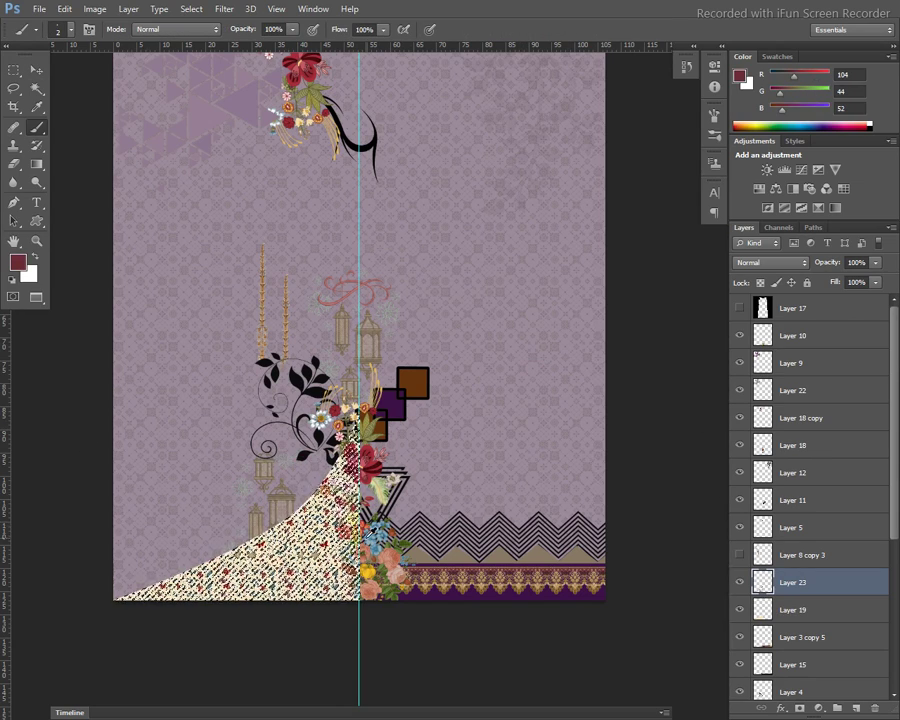
pyautogui.keyDown('alt'); pyautogui.click(318, 526); pyautogui.keyUp('alt')
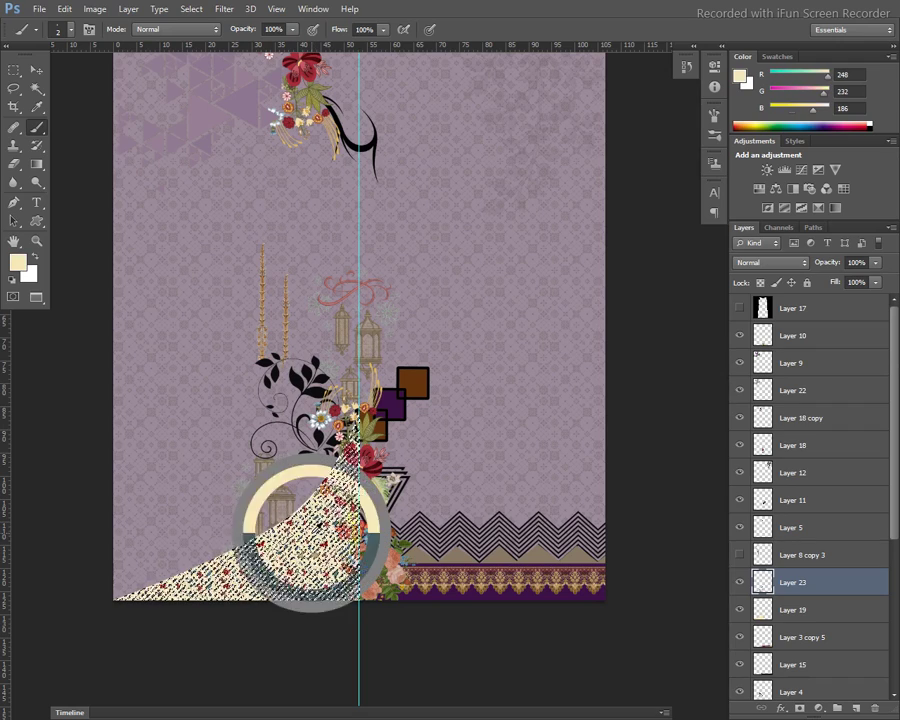
pyautogui.click(17, 262)
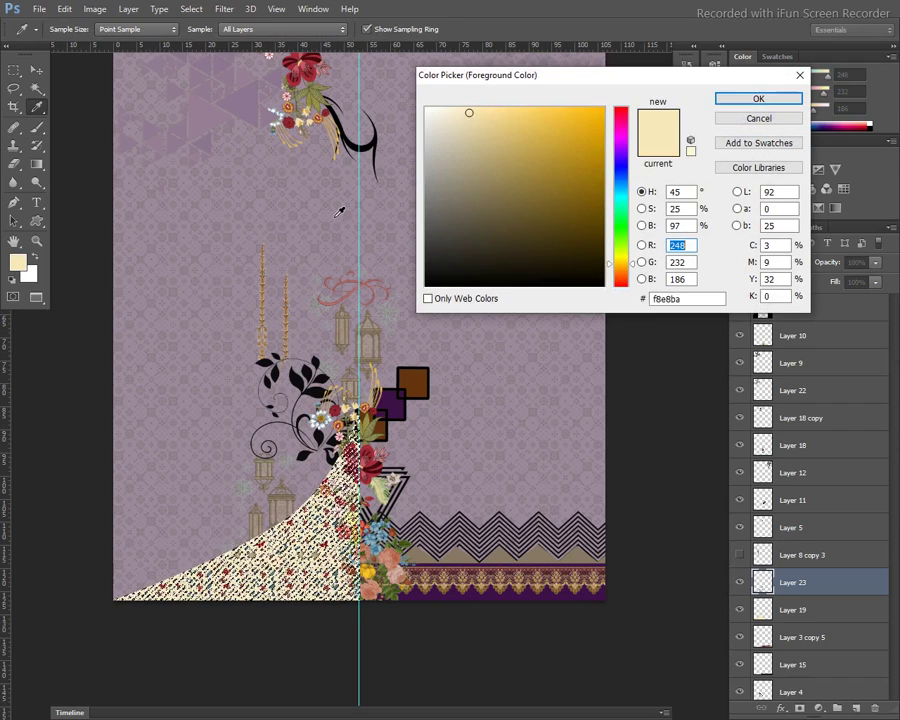
pyautogui.click(443, 207)
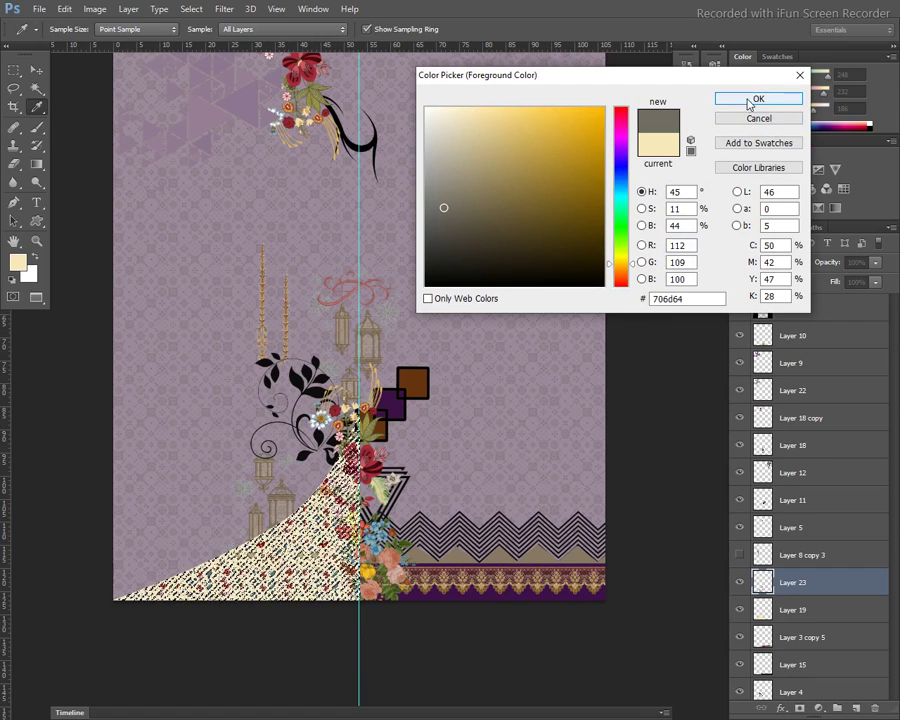
pyautogui.click(757, 99)
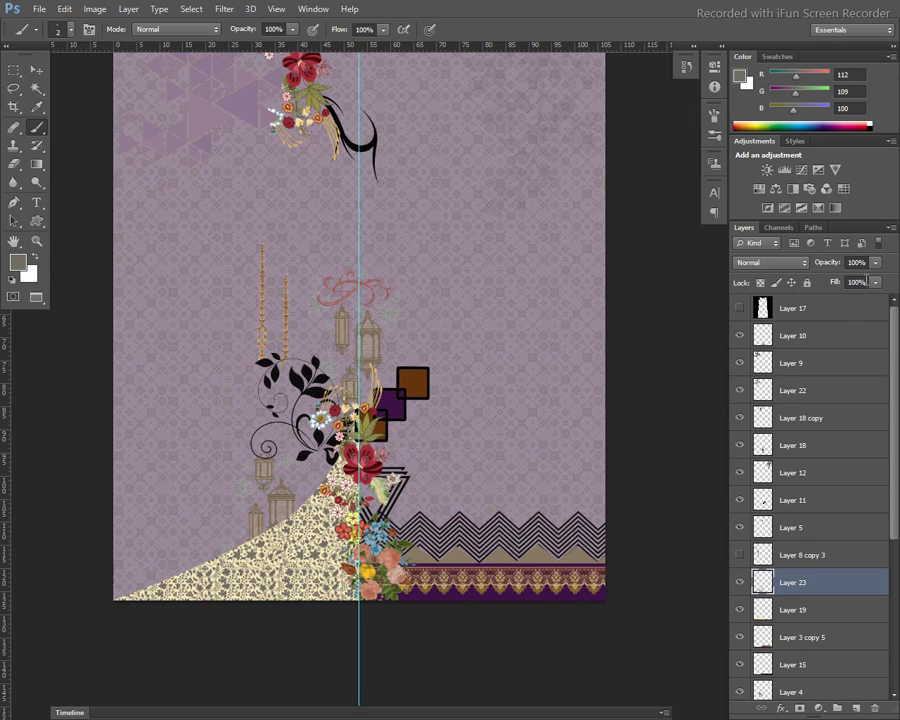
# - Lower the lace layer's Fill to 47%
pyautogui.click(866, 282)
pyautogui.click(876, 283)
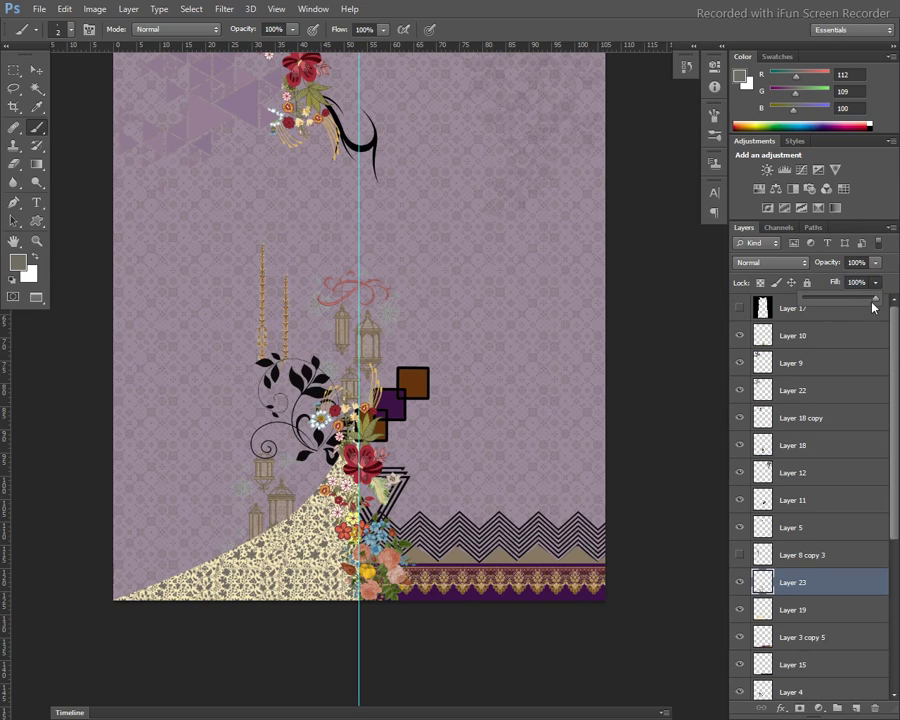
pyautogui.moveTo(872, 302); pyautogui.dragTo(839, 302)
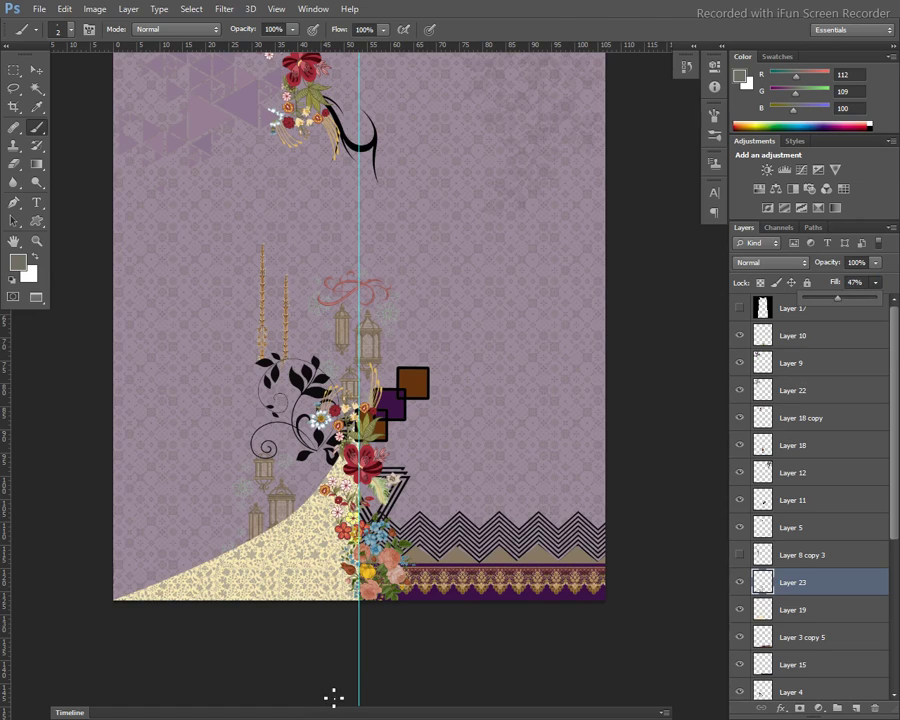
# - Duplicate the cream curved shape layer, Layer 19
pyautogui.press('v')
pyautogui.hotkey('alt', '[')
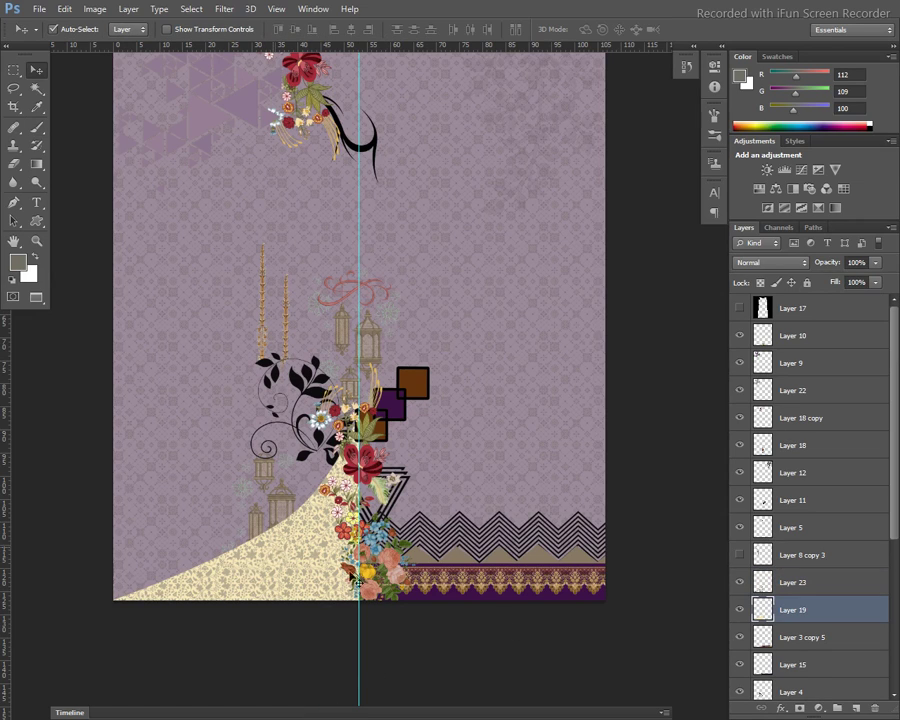
pyautogui.hotkey('ctrl', 'j')
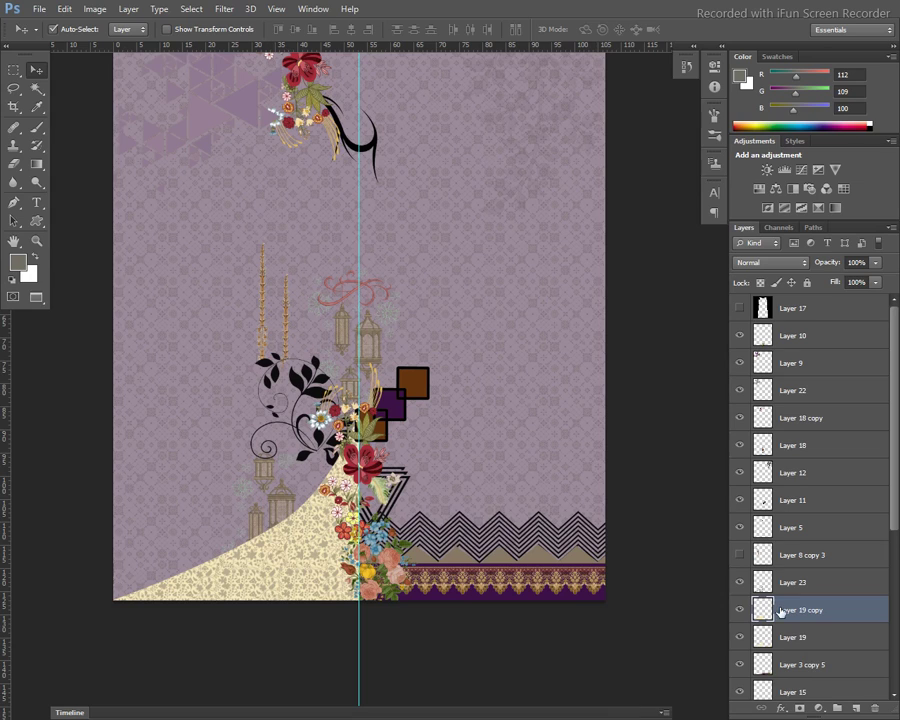
# - Stroke the cream shape's edge with a bold black outline and deselect
pyautogui.click(778, 637)
pyautogui.keyDown('ctrl'); pyautogui.click(763, 637); pyautogui.keyUp('ctrl')
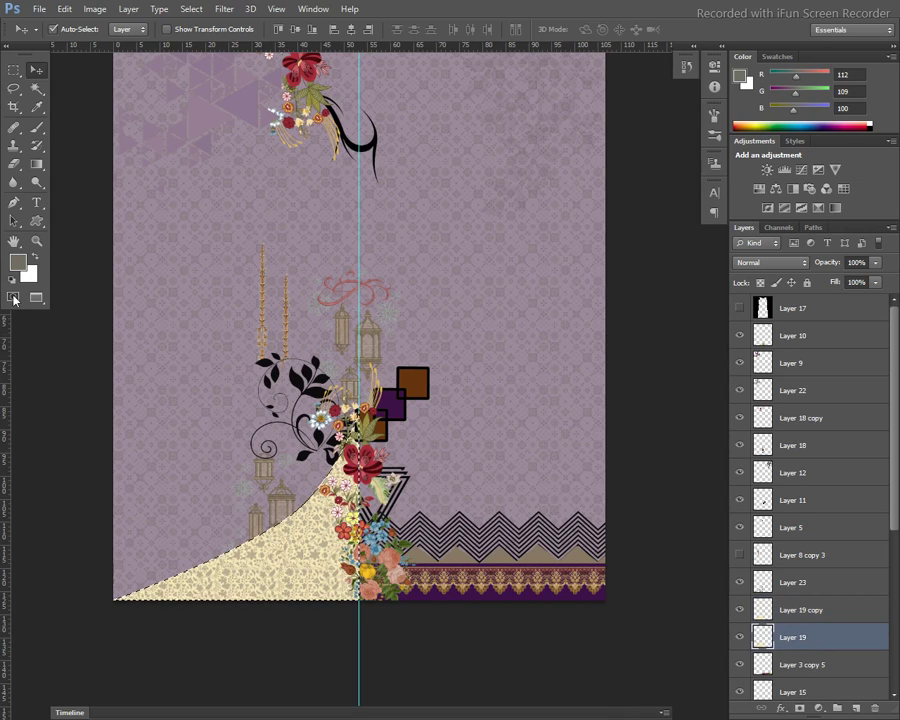
pyautogui.press('d')
pyautogui.hotkey('alt', 'BackSpace')
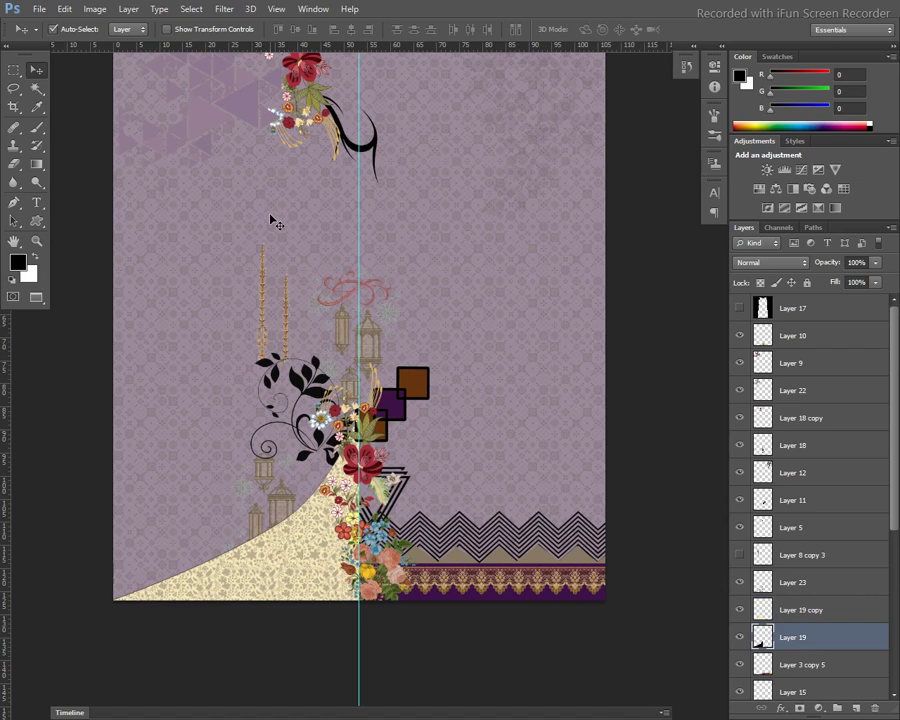
pyautogui.hotkey('ctrl', 'd')
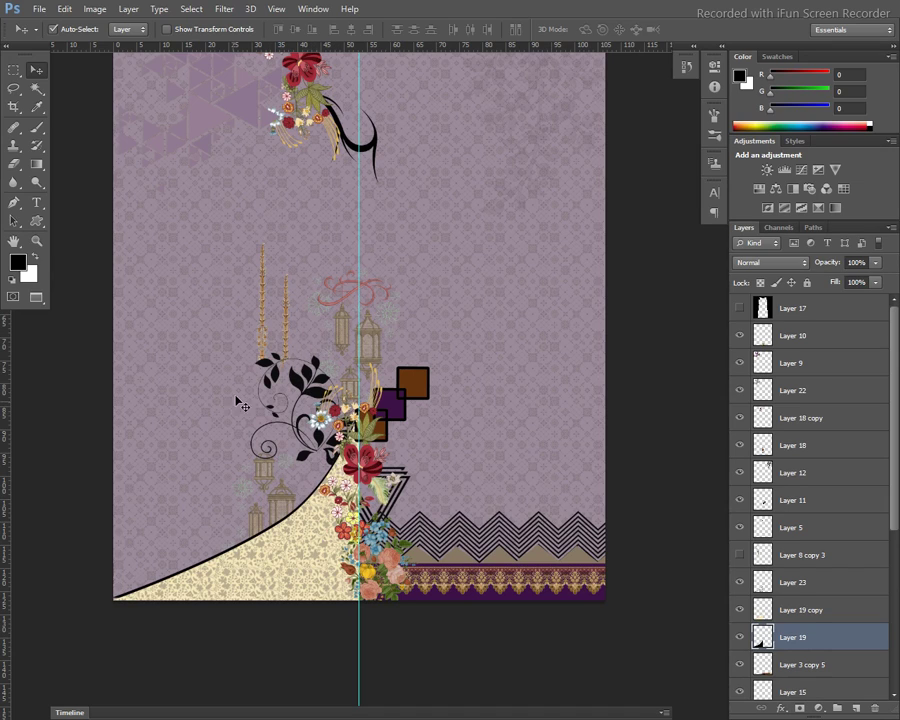
pyautogui.click(269, 346)
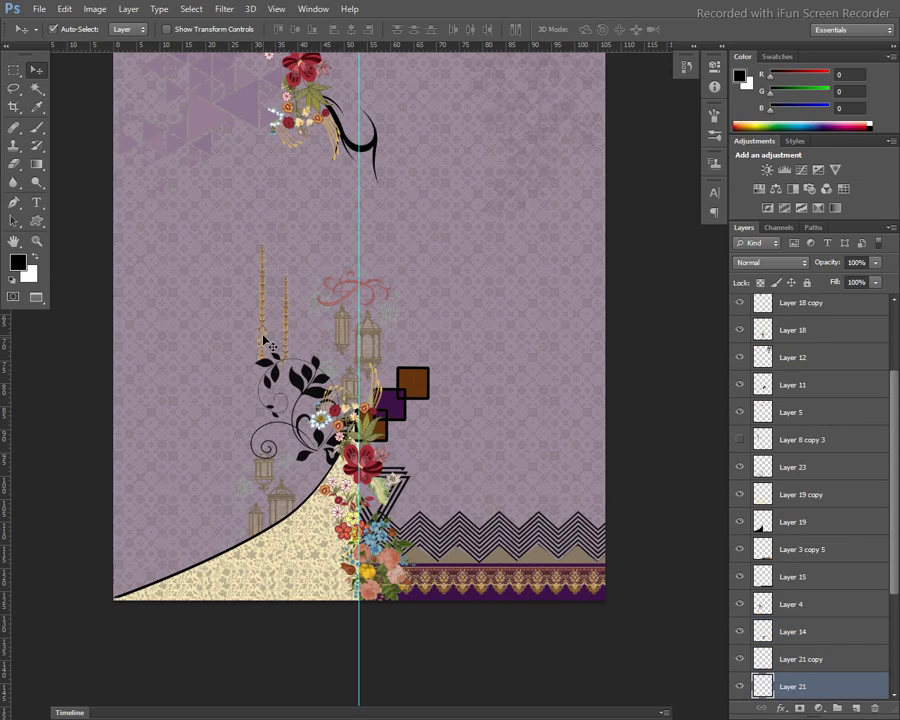
# - Duplicate the golden spray on Layer 21, try a flipped, stretched version, then undo the stretch
pyautogui.hotkey('ctrl', 'j')
pyautogui.hotkey('ctrl', 't')
pyautogui.rightClick(252, 317)
pyautogui.click(292, 537)
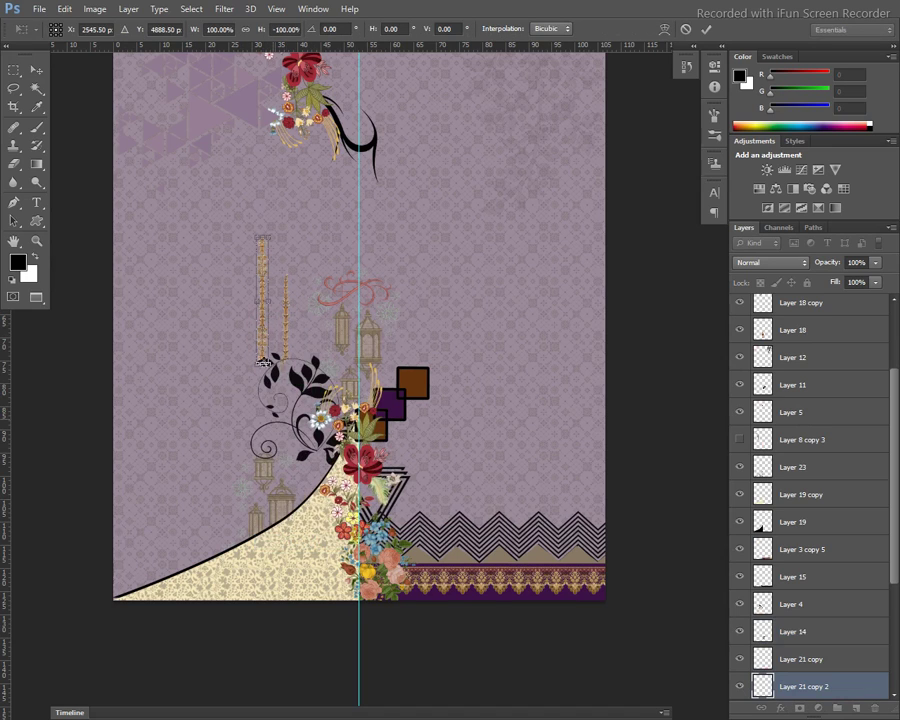
pyautogui.moveTo(276, 332); pyautogui.dragTo(430, 335)
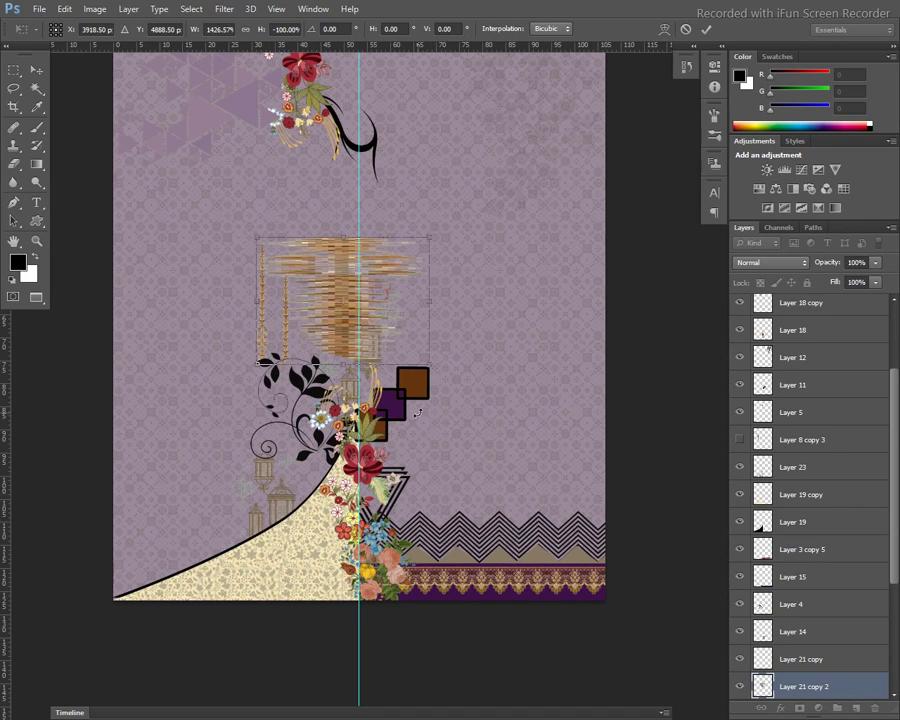
pyautogui.press('Return')
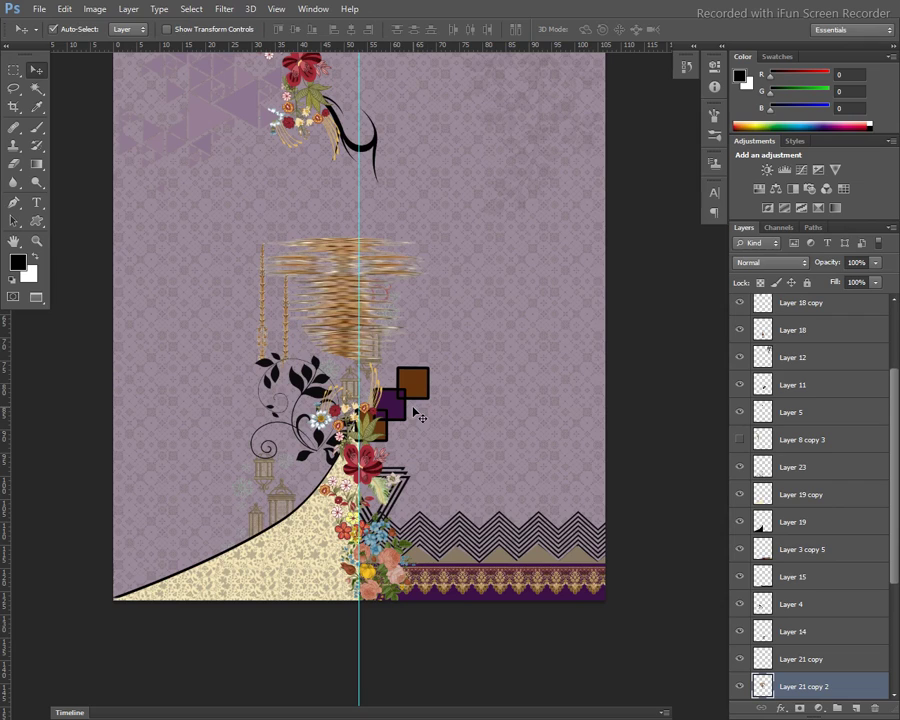
pyautogui.hotkey('ctrl', 'z')
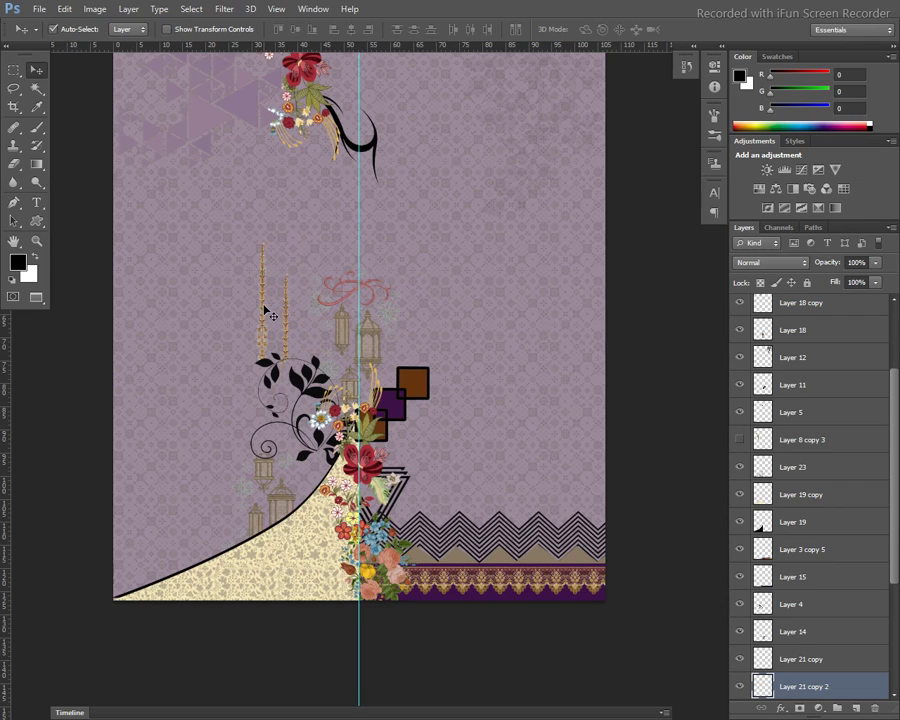
# - Shift the spray copy slightly and rotate it 90° clockwise
pyautogui.hotkey('ctrl', 't')
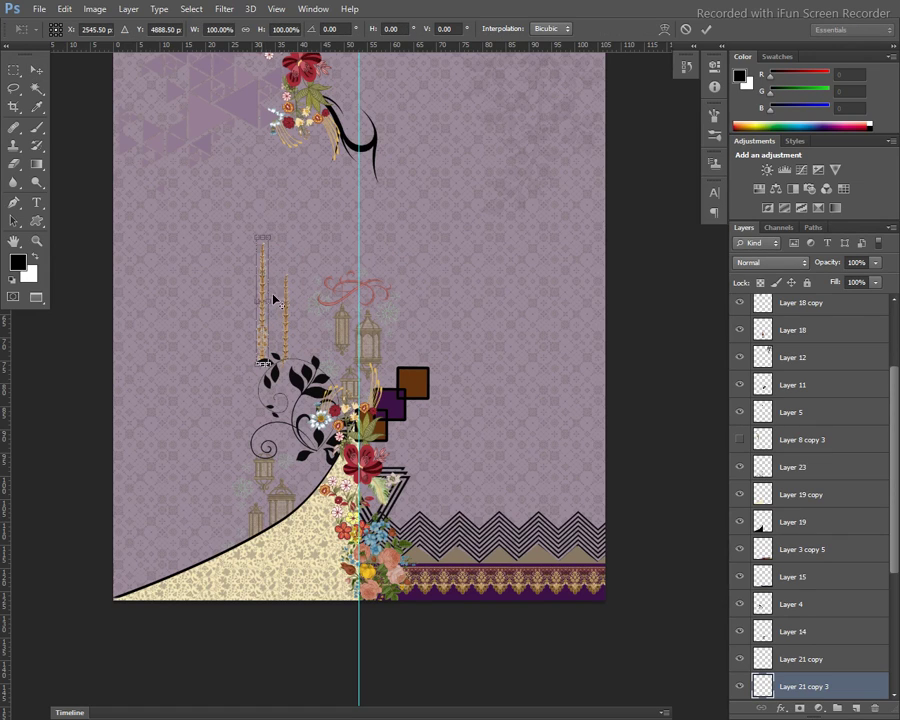
pyautogui.moveTo(273, 298); pyautogui.dragTo(317, 297)
pyautogui.rightClick(297, 295)
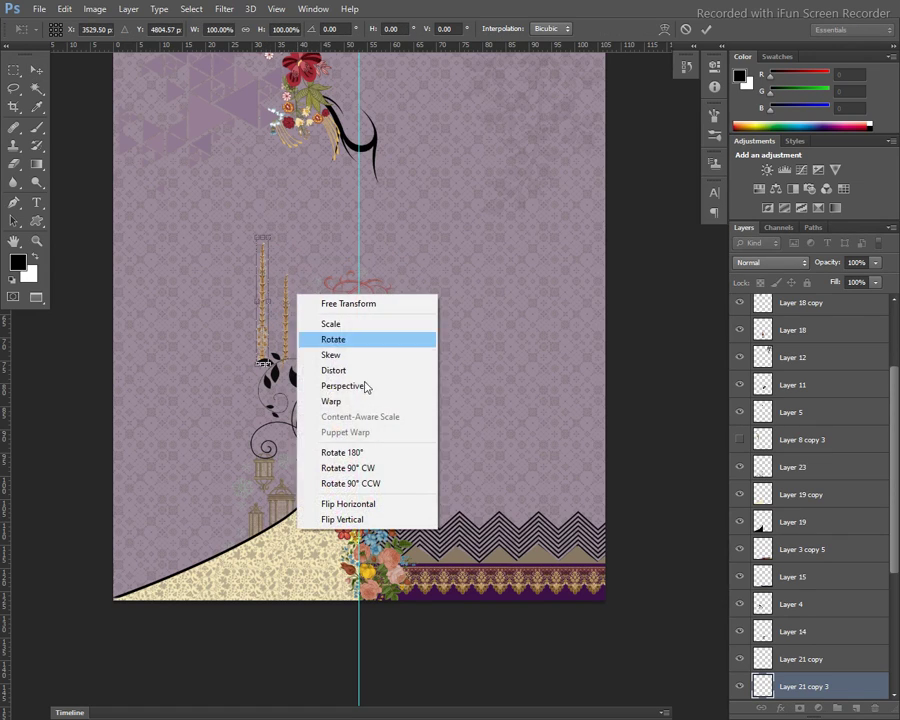
pyautogui.click(364, 470)
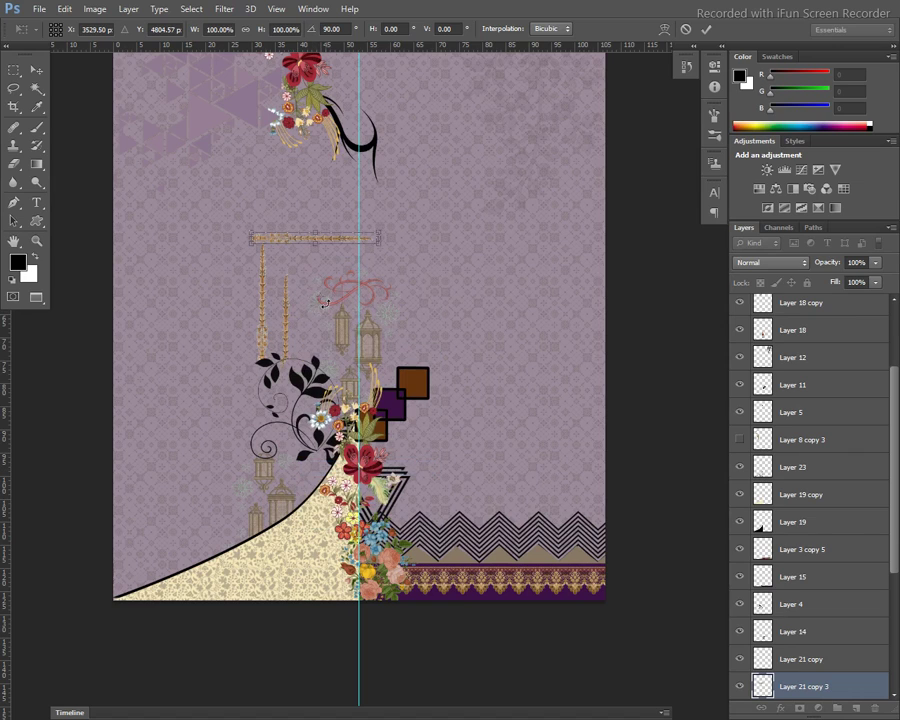
# - Bend the spray copy with a horizontal Arc warp
pyautogui.click(663, 30)
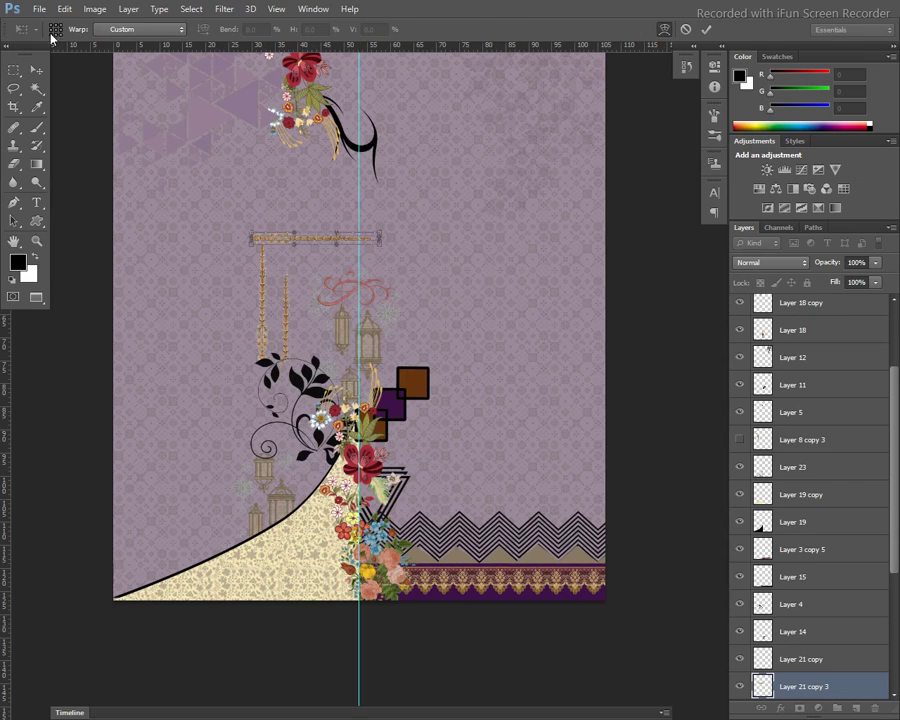
pyautogui.click(666, 31)
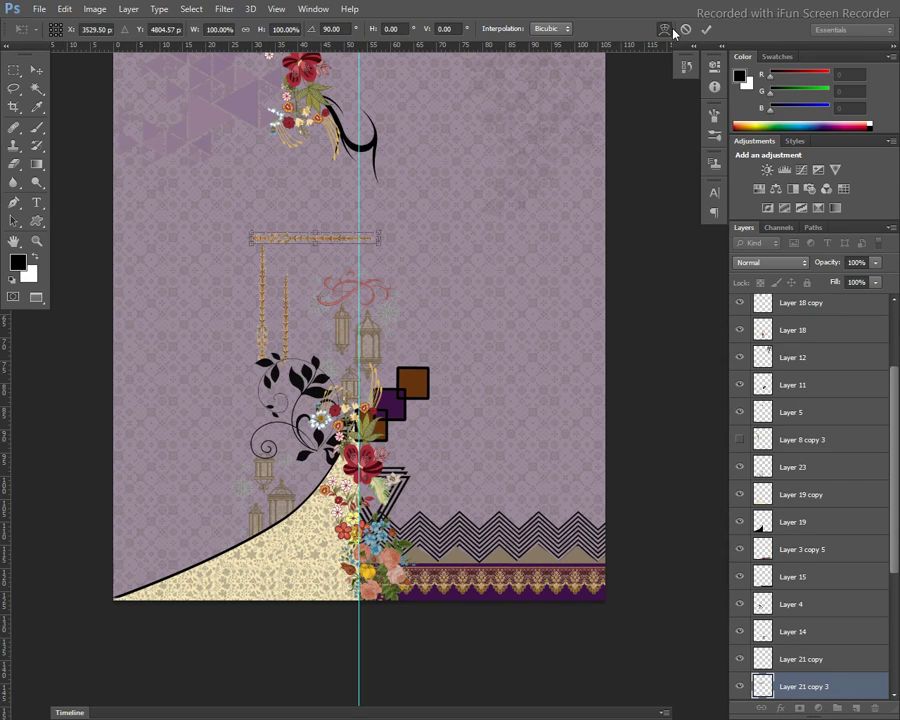
pyautogui.click(664, 29)
pyautogui.click(175, 30)
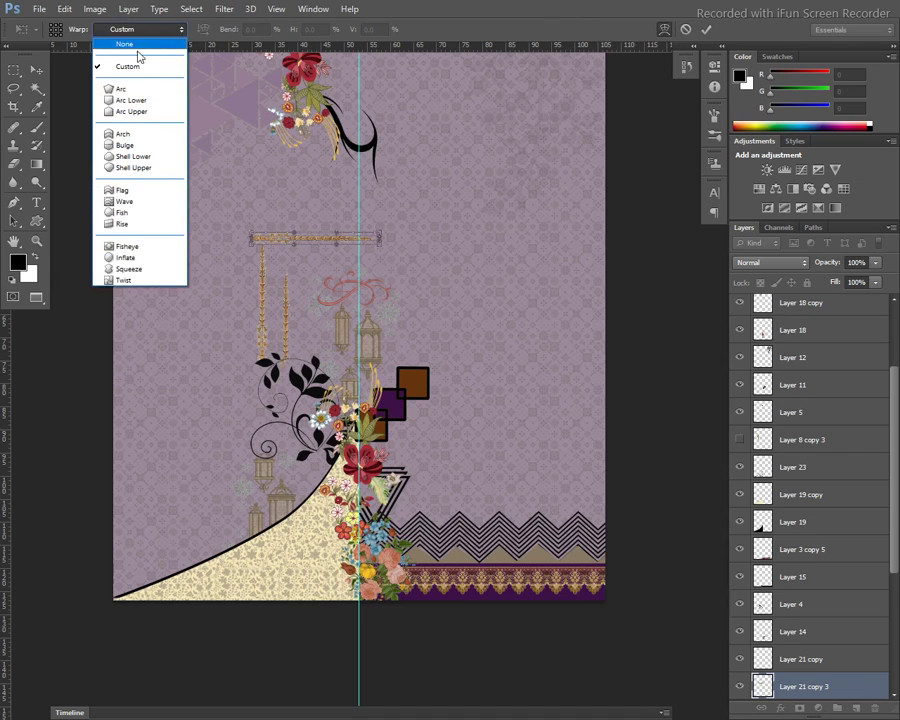
pyautogui.click(123, 90)
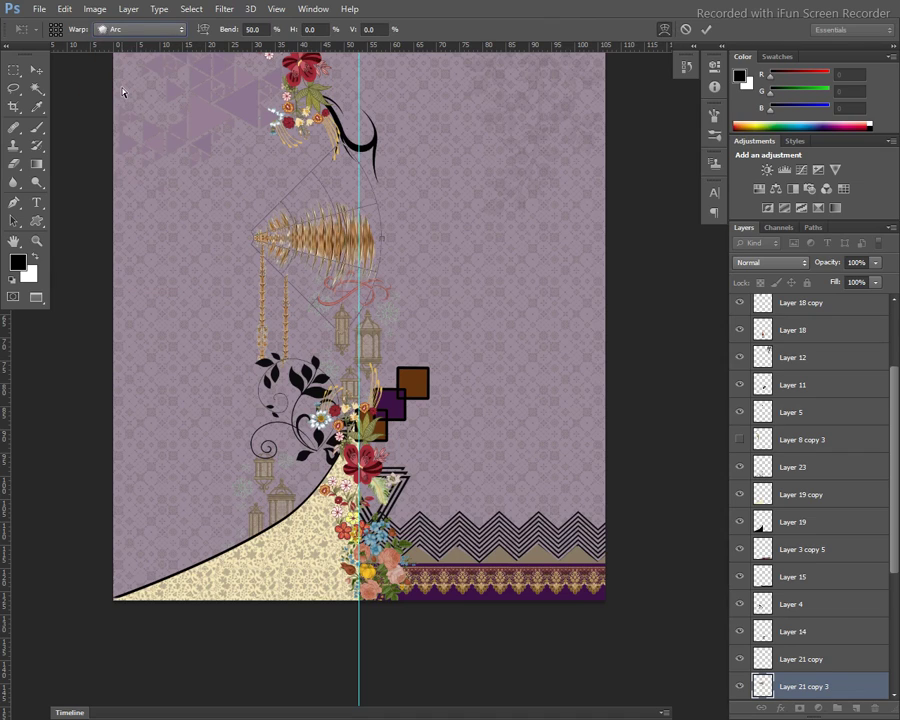
pyautogui.click(202, 30)
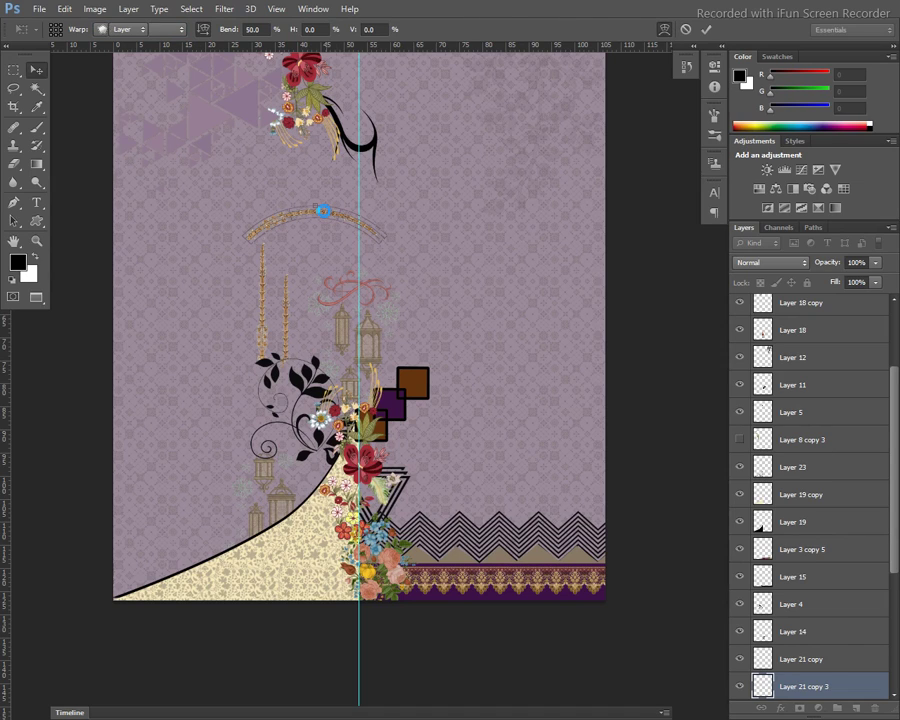
pyautogui.press('Return')
# - Move the arched spray right of the purple squares and tilt it about 25°
pyautogui.moveTo(308, 220); pyautogui.dragTo(437, 415)
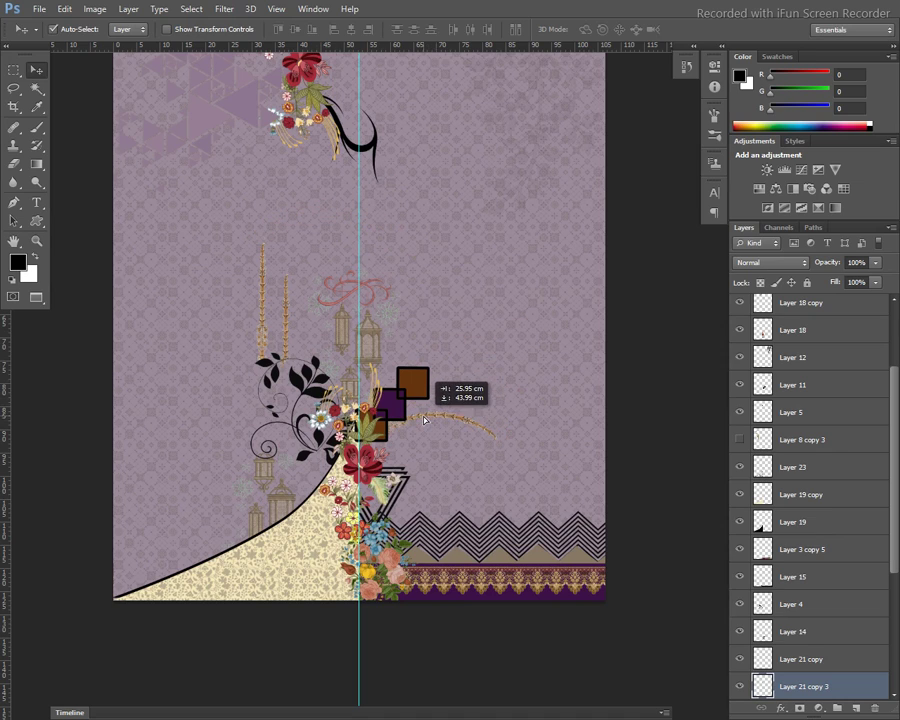
pyautogui.hotkey('ctrl', 't')
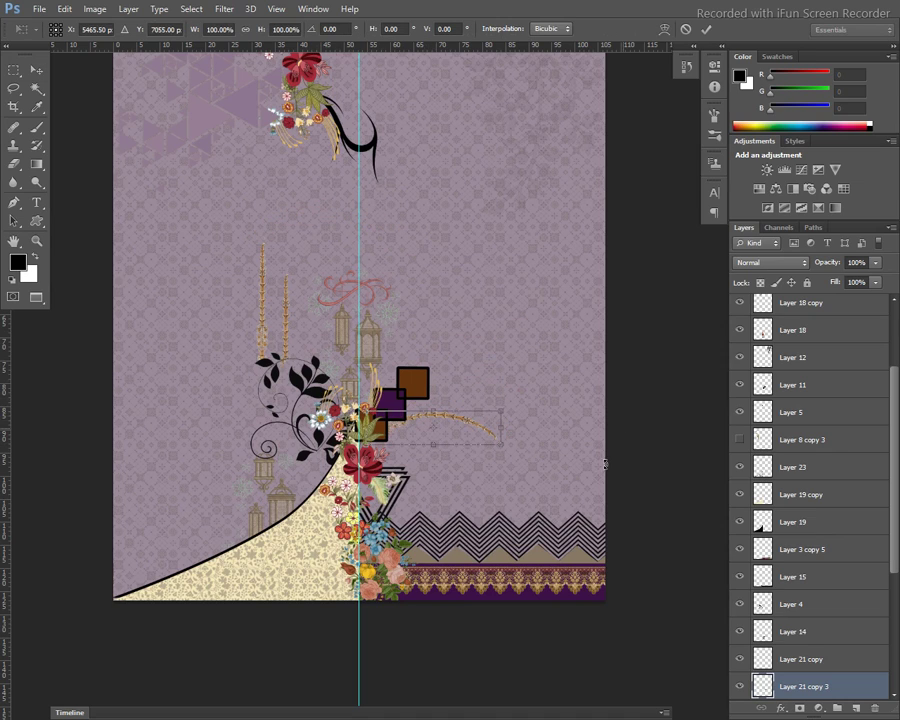
pyautogui.moveTo(604, 464); pyautogui.dragTo(552, 484)
pyautogui.moveTo(454, 432)
pyautogui.mouseDown()
pyautogui.moveTo(455, 455)
pyautogui.moveTo(440, 388)
pyautogui.moveTo(458, 426)
pyautogui.mouseUp()
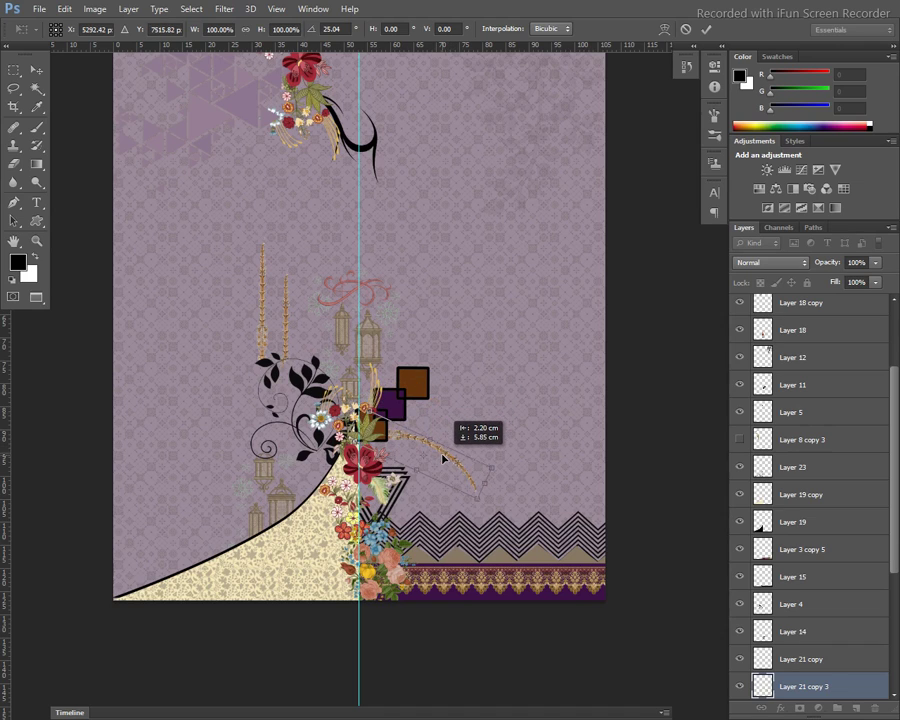
pyautogui.moveTo(458, 426)
pyautogui.mouseDown()
pyautogui.moveTo(442, 457)
pyautogui.moveTo(432, 450)
pyautogui.mouseUp()
pyautogui.press('Return')
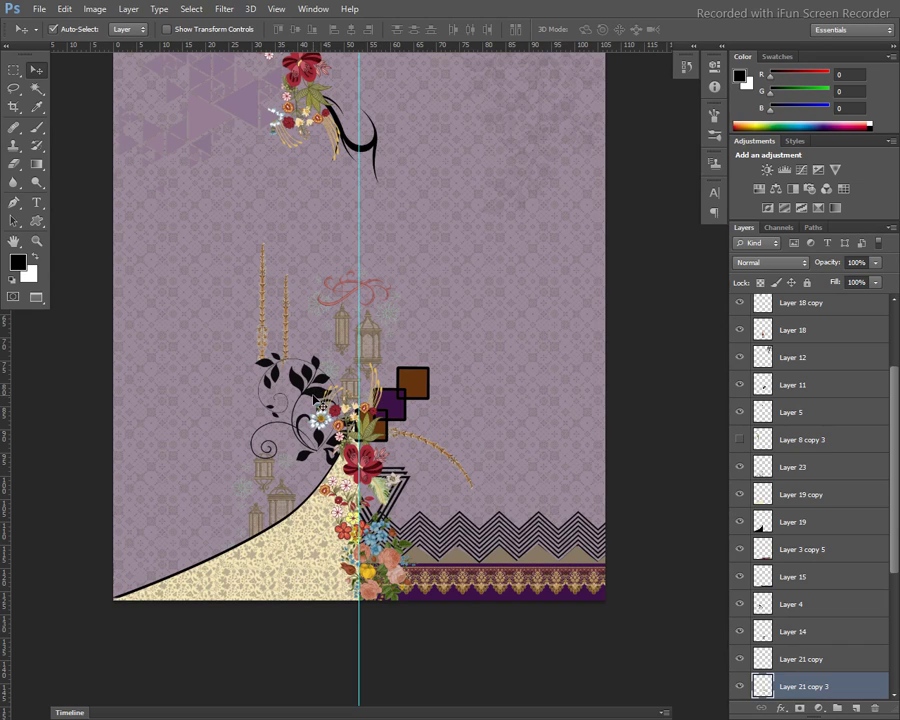
pyautogui.click(285, 500)
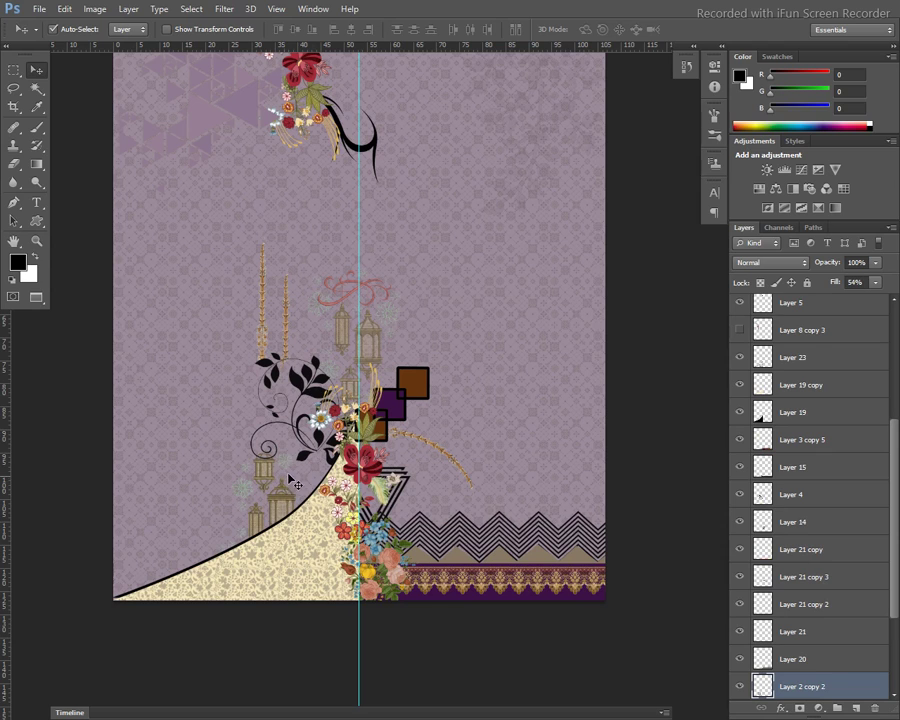
# - Flip the lanterns on Layer 2 copy 2 upside down and move them to the dress top
pyautogui.hotkey('ctrl', 't')
pyautogui.rightClick(290, 456)
pyautogui.click(331, 679)
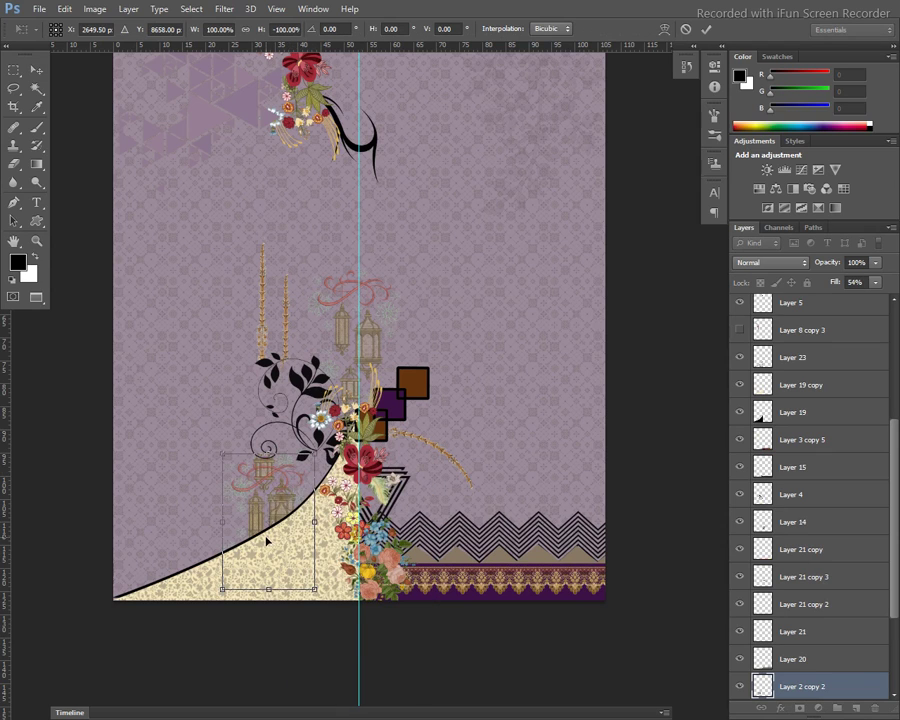
pyautogui.moveTo(268, 495); pyautogui.dragTo(345, 80)
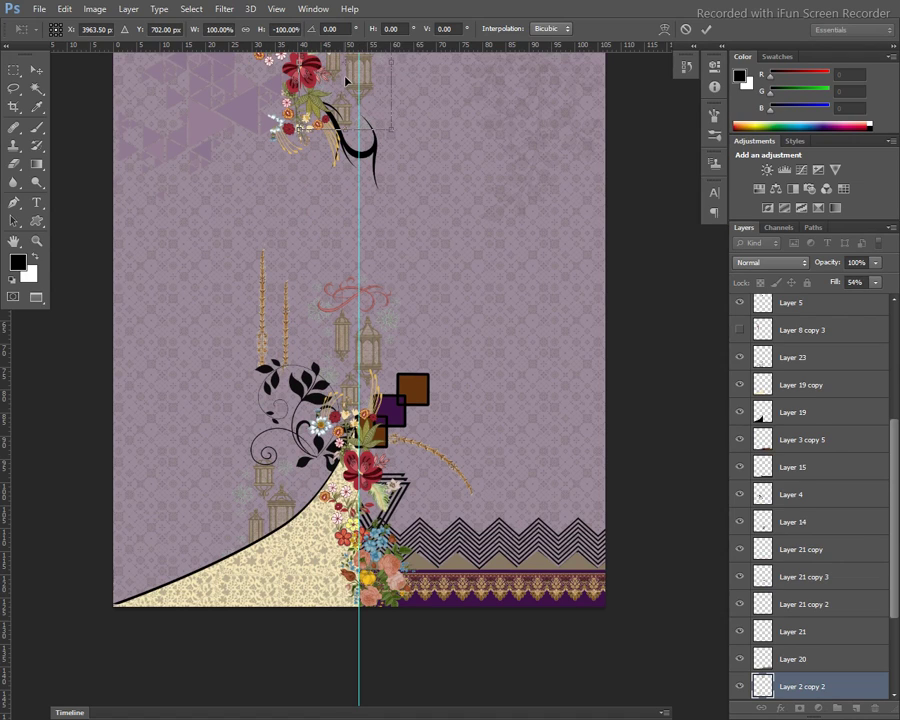
pyautogui.press('Return')
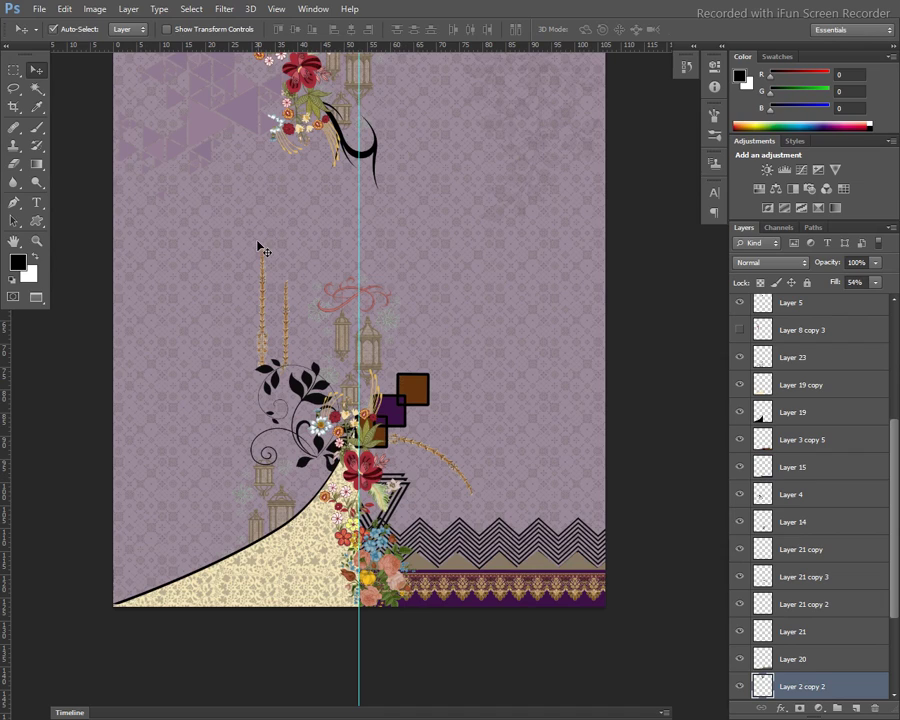
# - Duplicate the Layer 9 and Layer 22 triangles and move the copies to the bottom-left corner
pyautogui.click(248, 128)
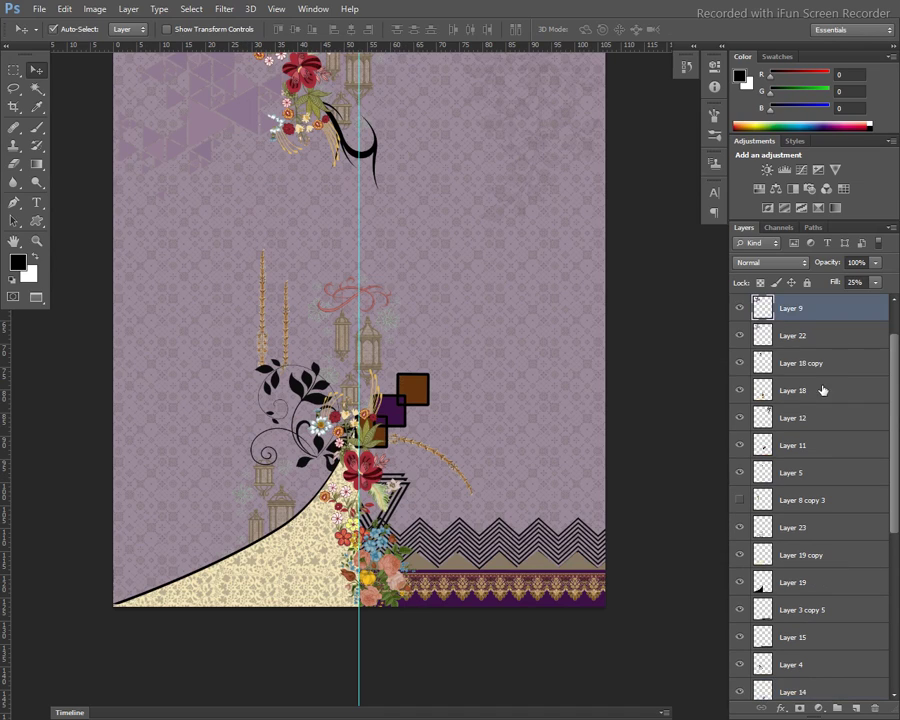
pyautogui.keyDown('shift'); pyautogui.click(810, 342); pyautogui.keyUp('shift')
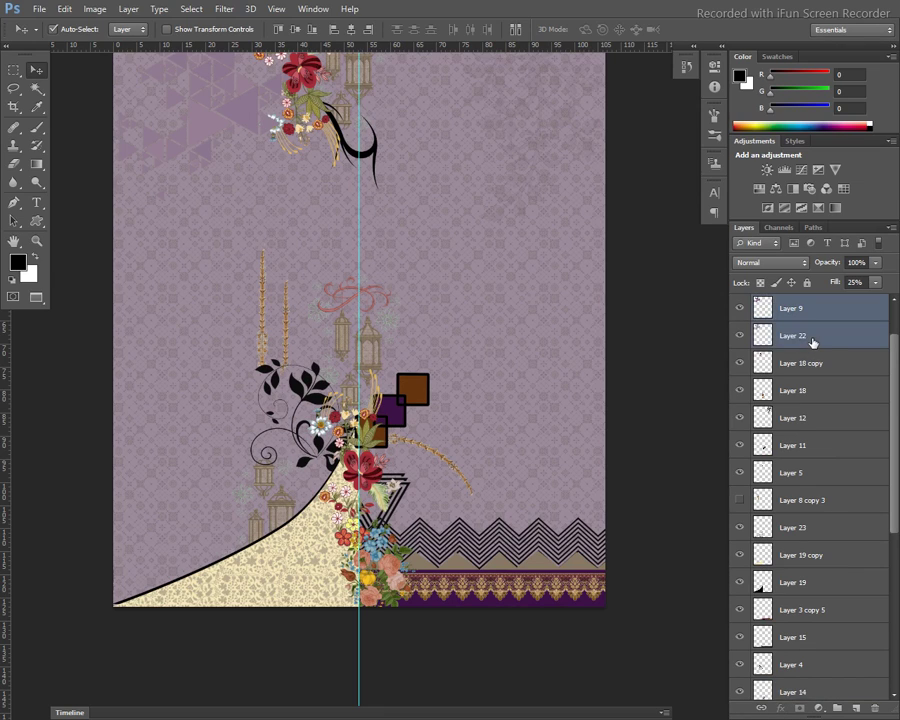
pyautogui.hotkey('ctrl', 'j')
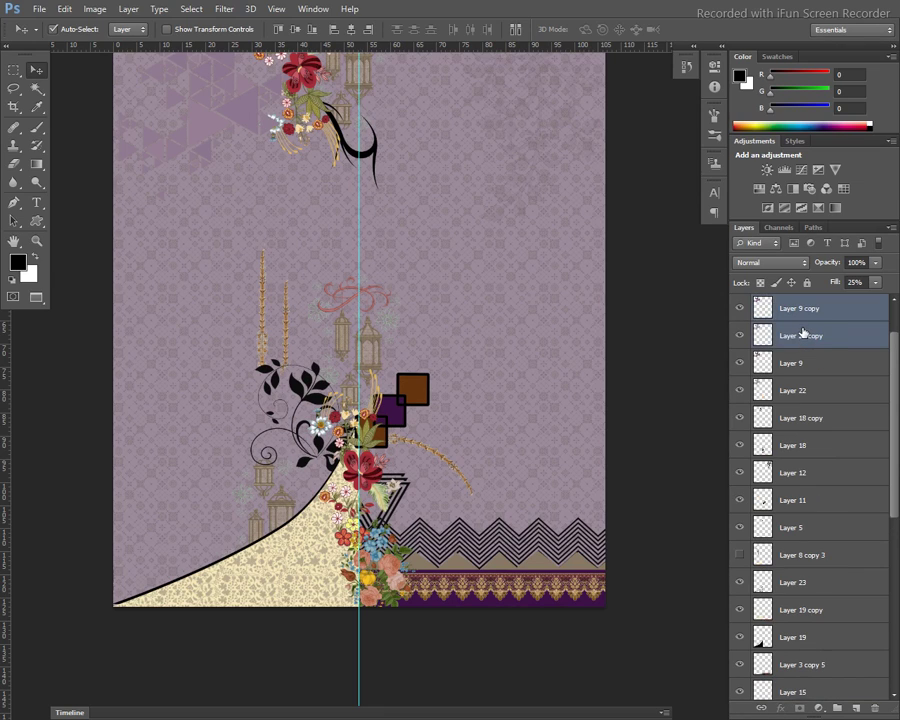
pyautogui.hotkey('ctrl', 't')
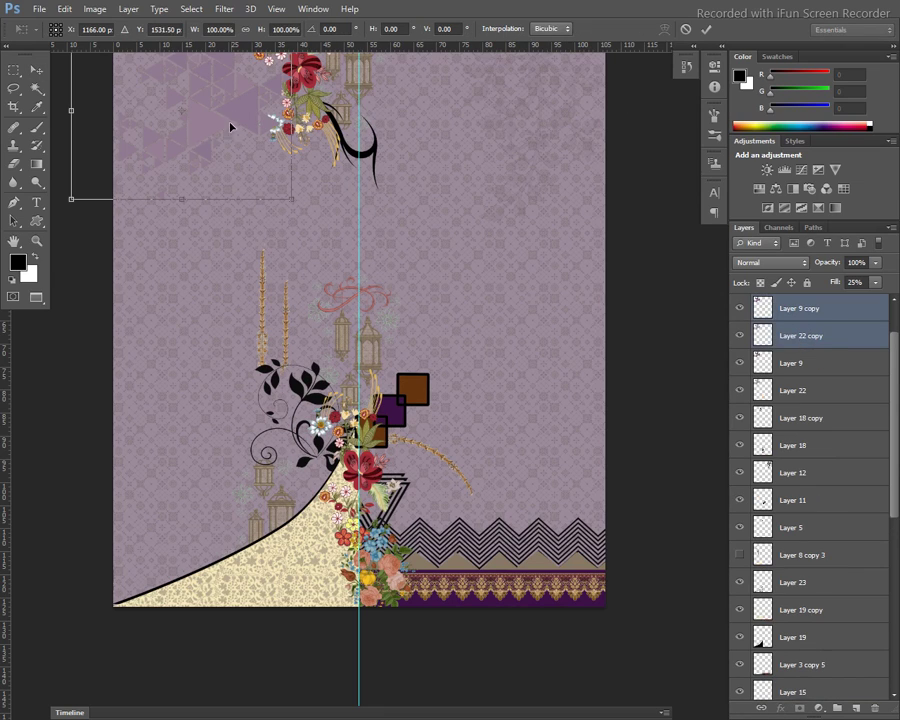
pyautogui.moveTo(231, 127); pyautogui.dragTo(201, 590)
pyautogui.press('Return')
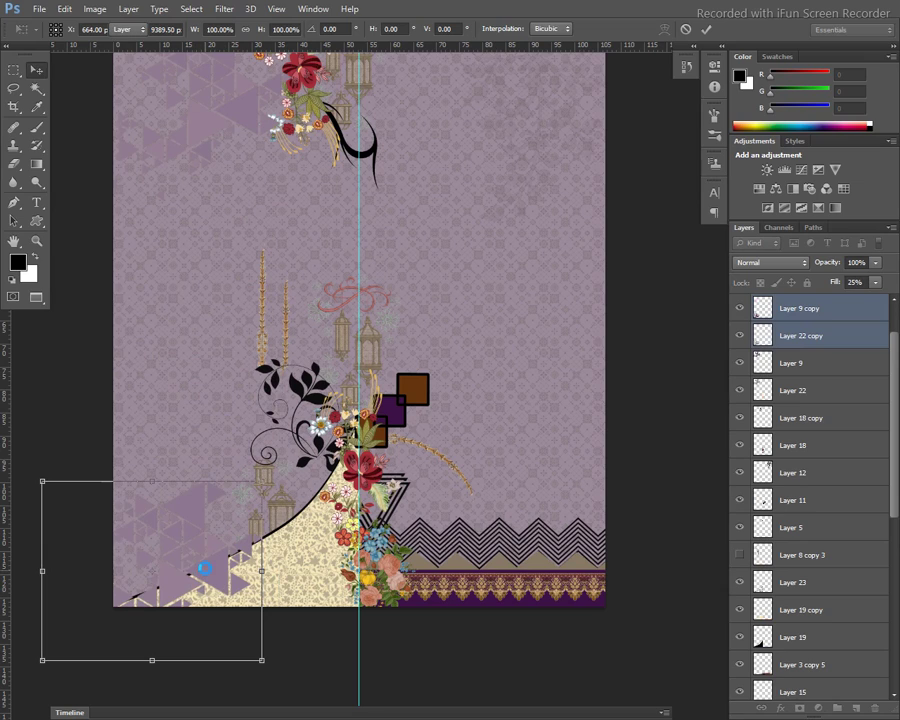
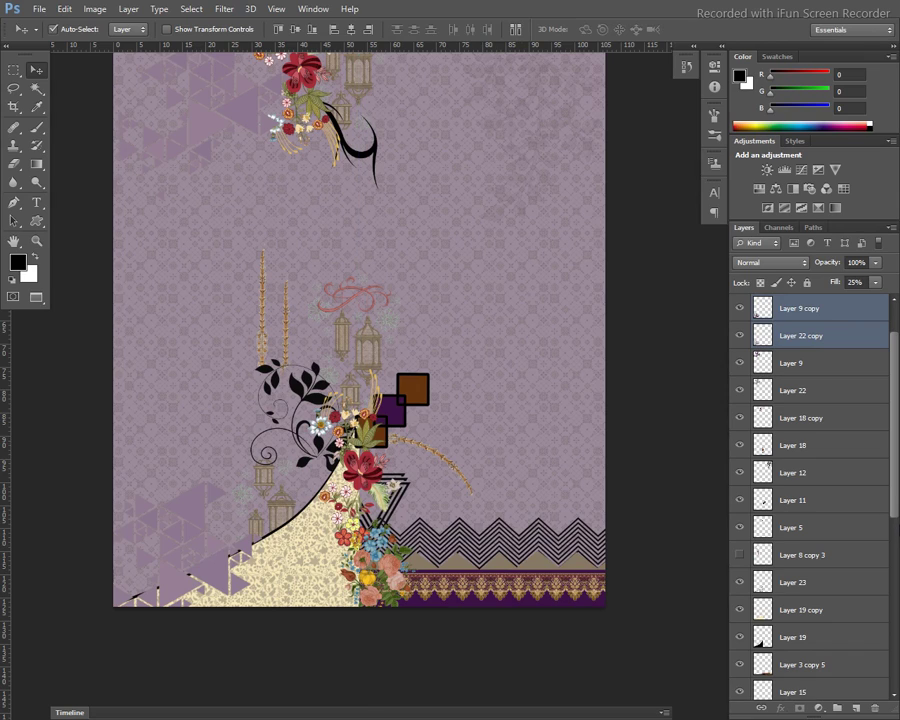
# - Show Layer 17's black dress-shaped mask over the design
pyautogui.scroll(2, 822, 373)
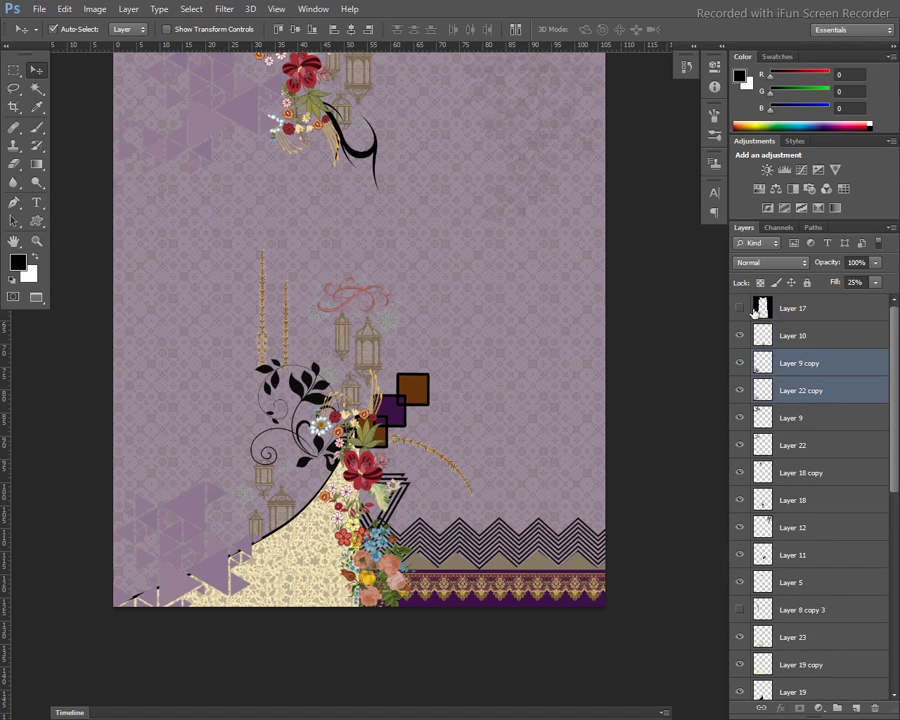
pyautogui.click(741, 308)
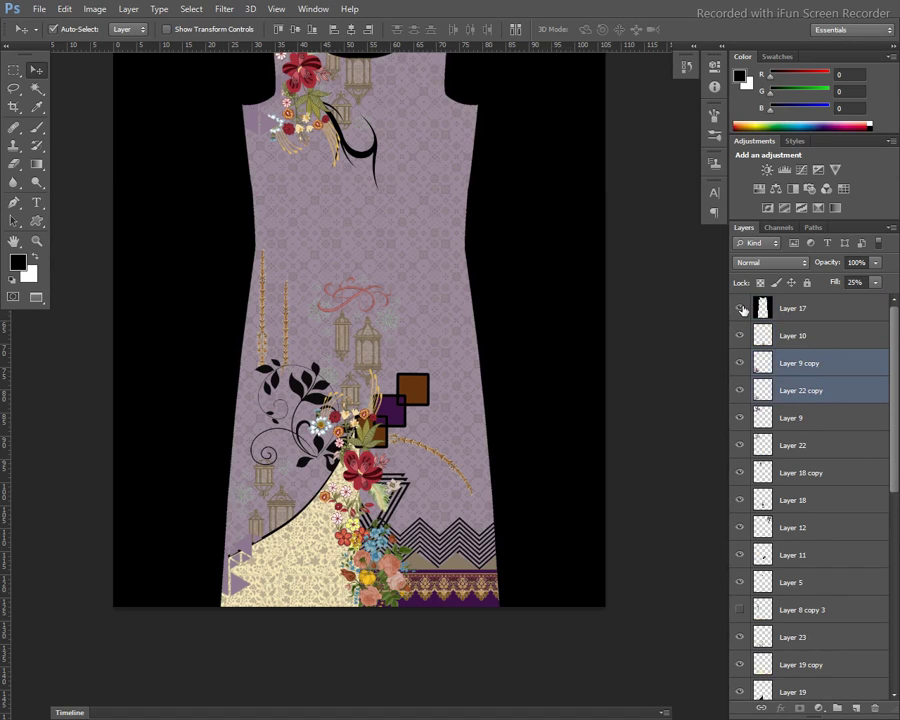
pyautogui.click(741, 308)
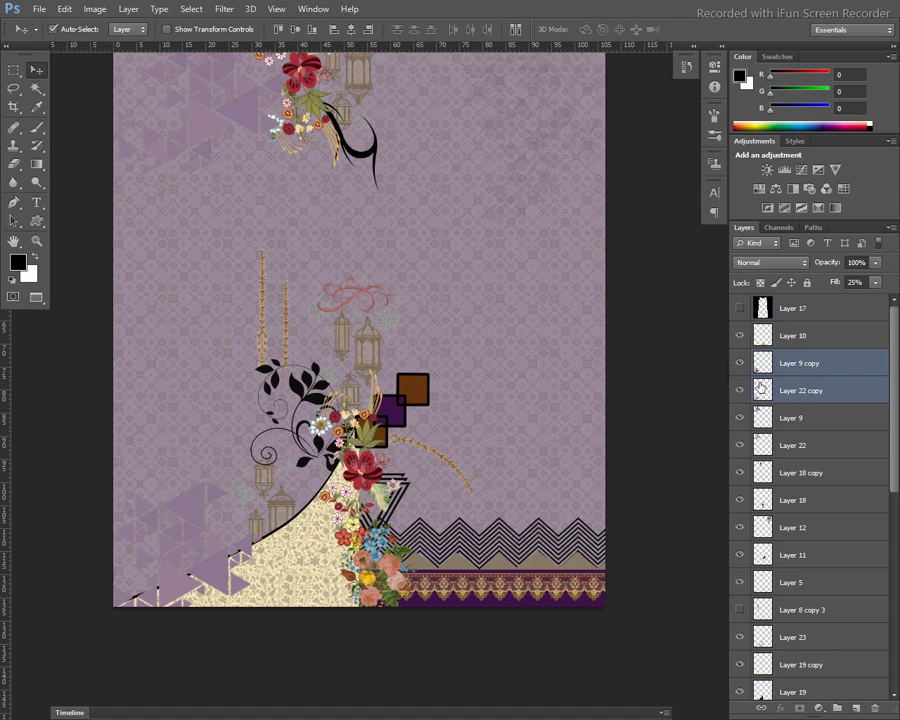
pyautogui.click(741, 308)
# - Save the design over front 2.tif as a layered LZW TIFF, replacing the existing file
pyautogui.hotkey('ctrl', 'shift', 's')
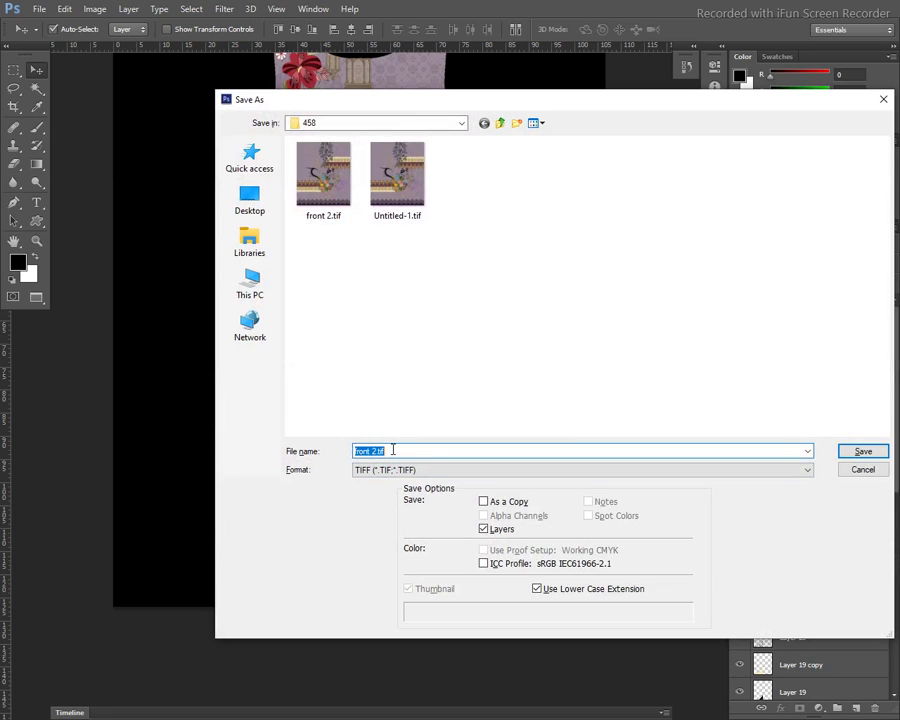
pyautogui.click(860, 451)
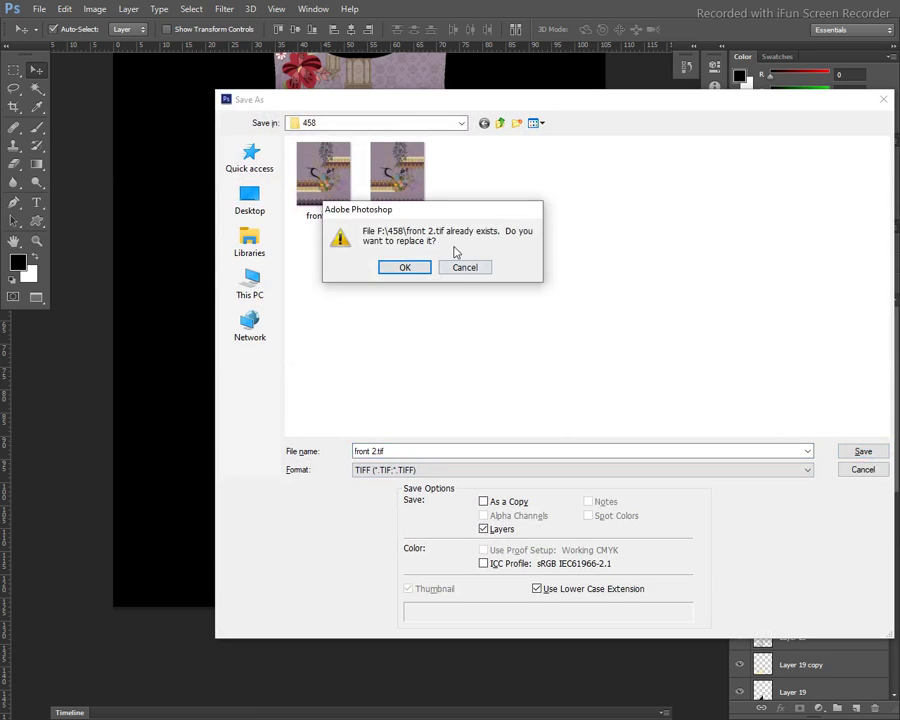
pyautogui.click(404, 267)
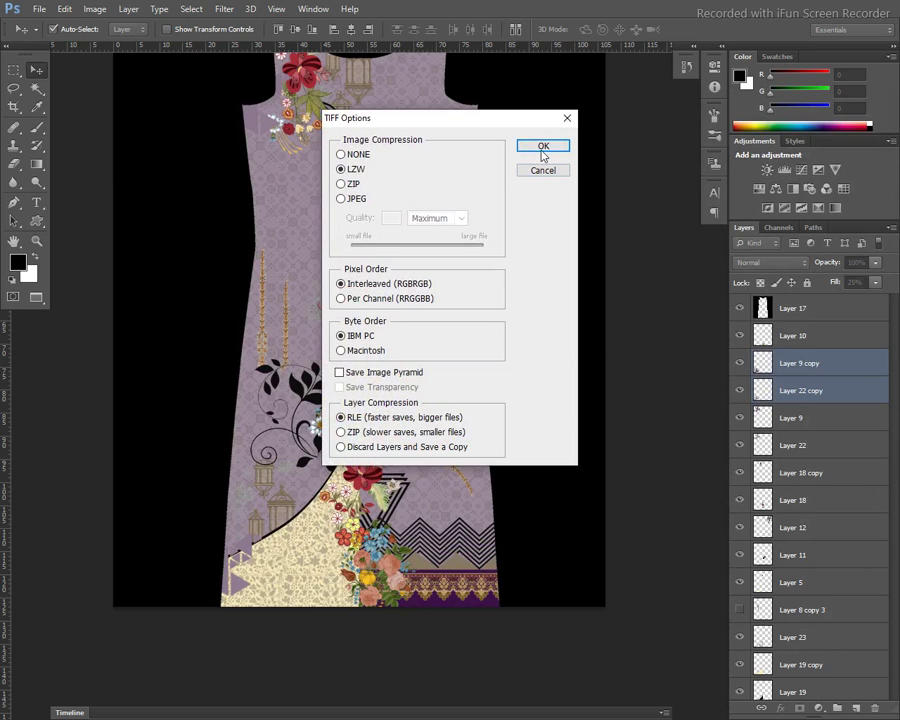
pyautogui.click(543, 147)
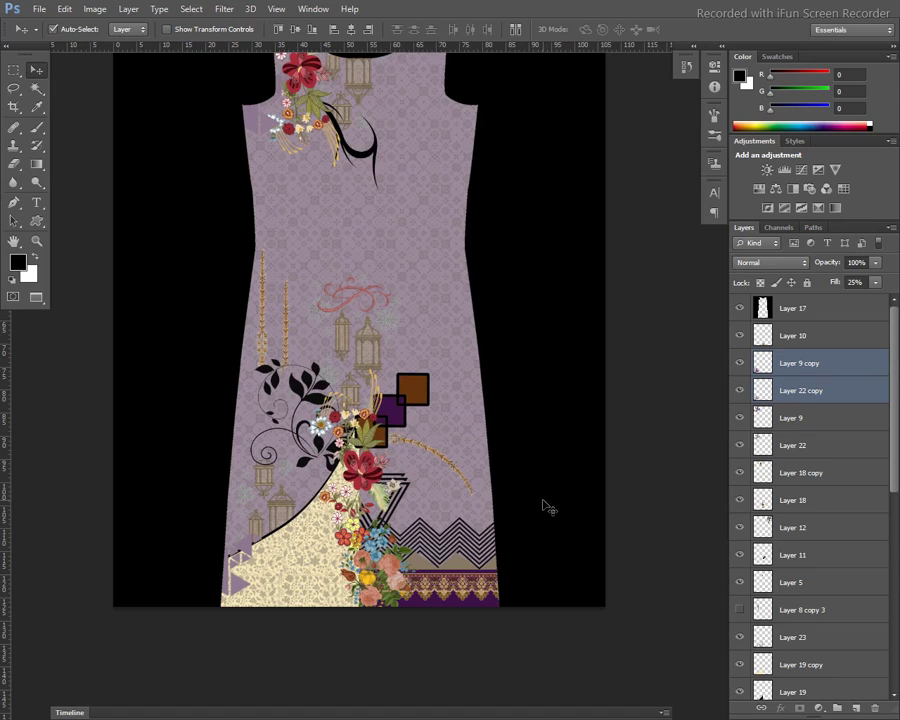
# - Create a new white 21 × 25 inch document at 200 ppi
pyautogui.hotkey('ctrl', 'n')
pyautogui.click(460, 184)
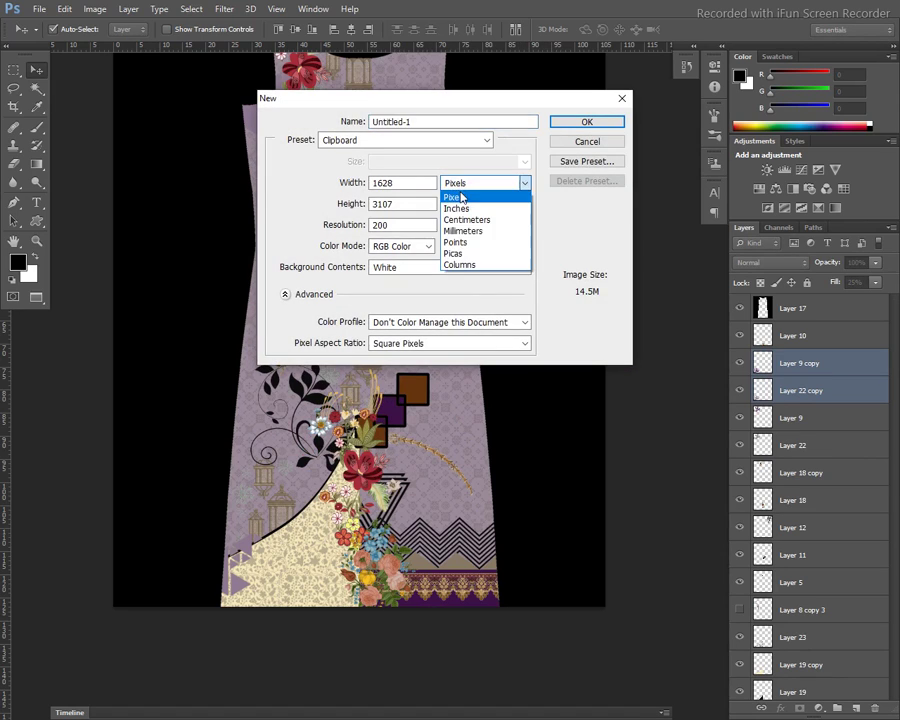
pyautogui.click(460, 206)
pyautogui.doubleClick(401, 182)
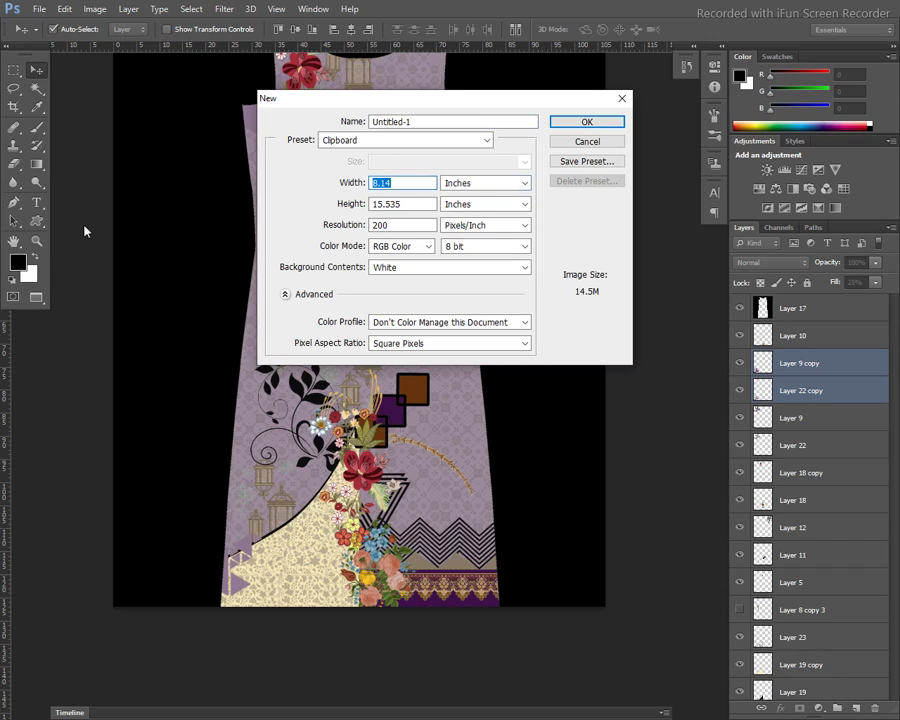
pyautogui.write('21')
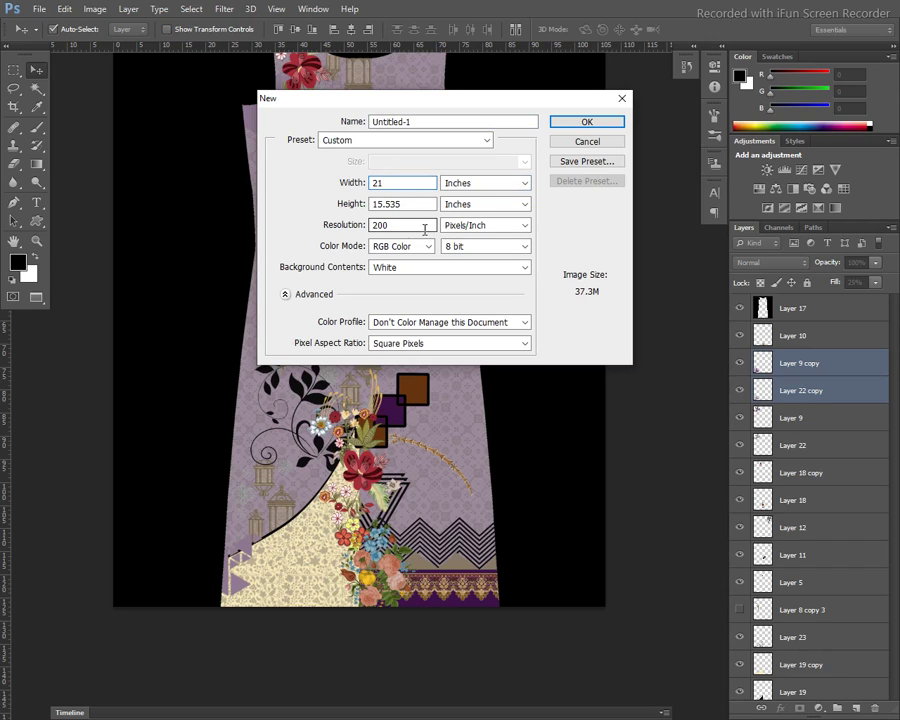
pyautogui.press('Tab')
pyautogui.write('25')
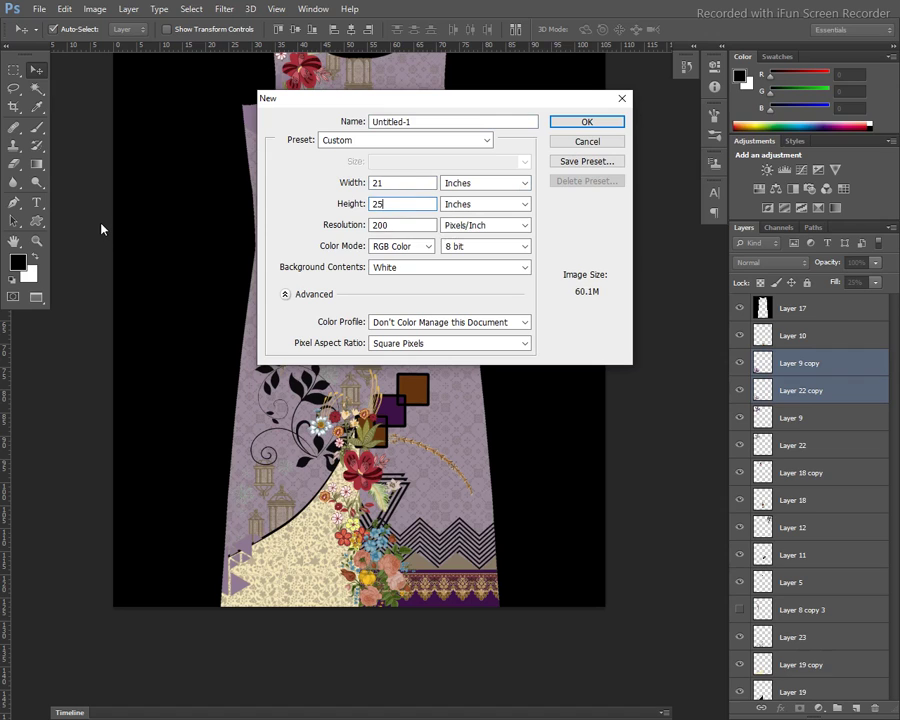
pyautogui.click(588, 123)
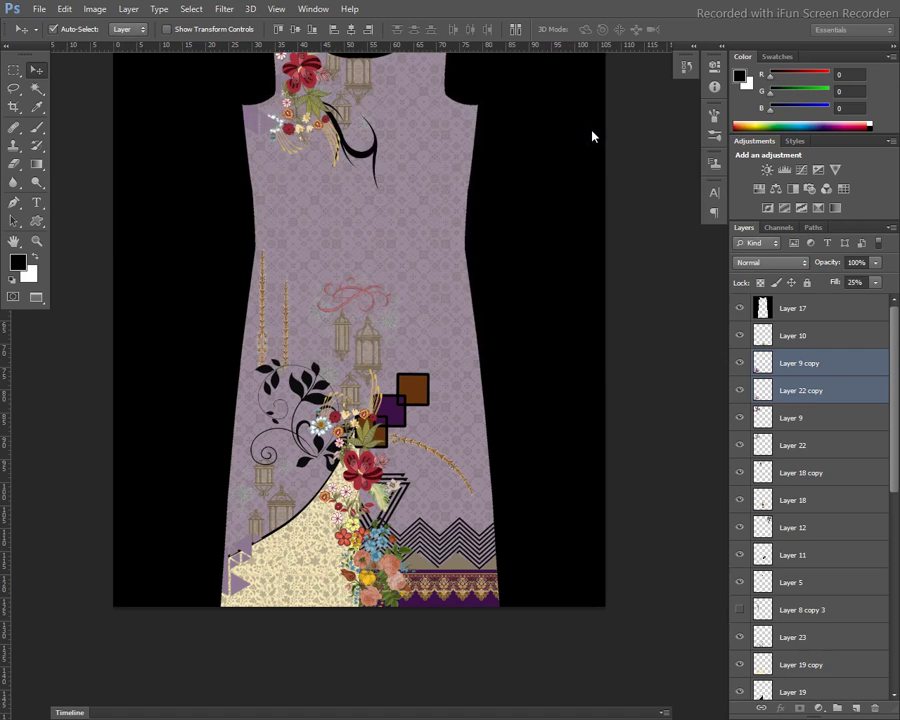
# - Tile the new document and front 2.tif side by side with 2-up Vertical
pyautogui.press('f')
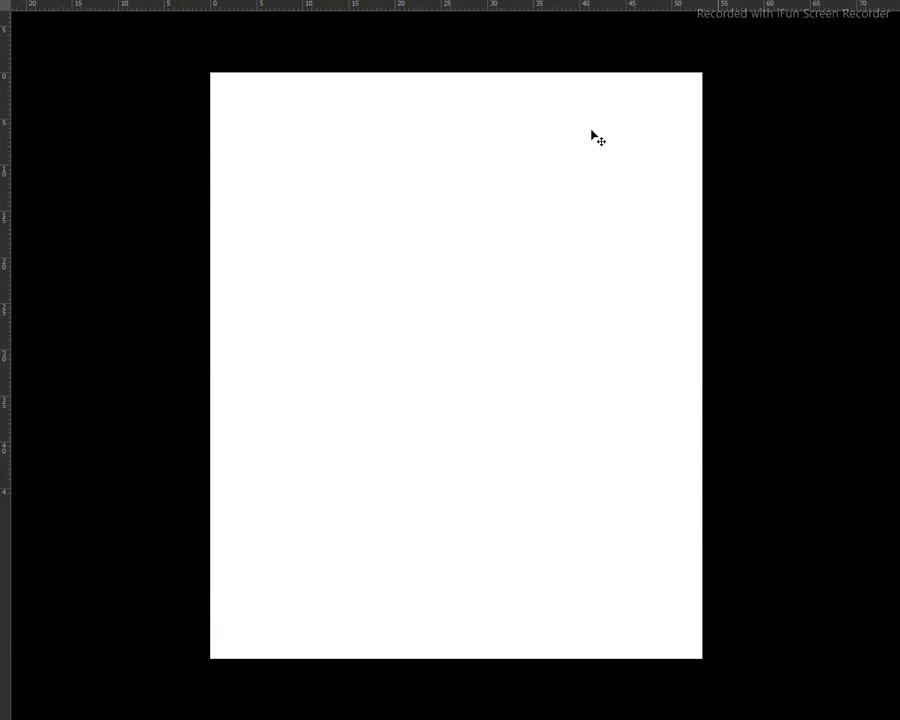
pyautogui.press('f')
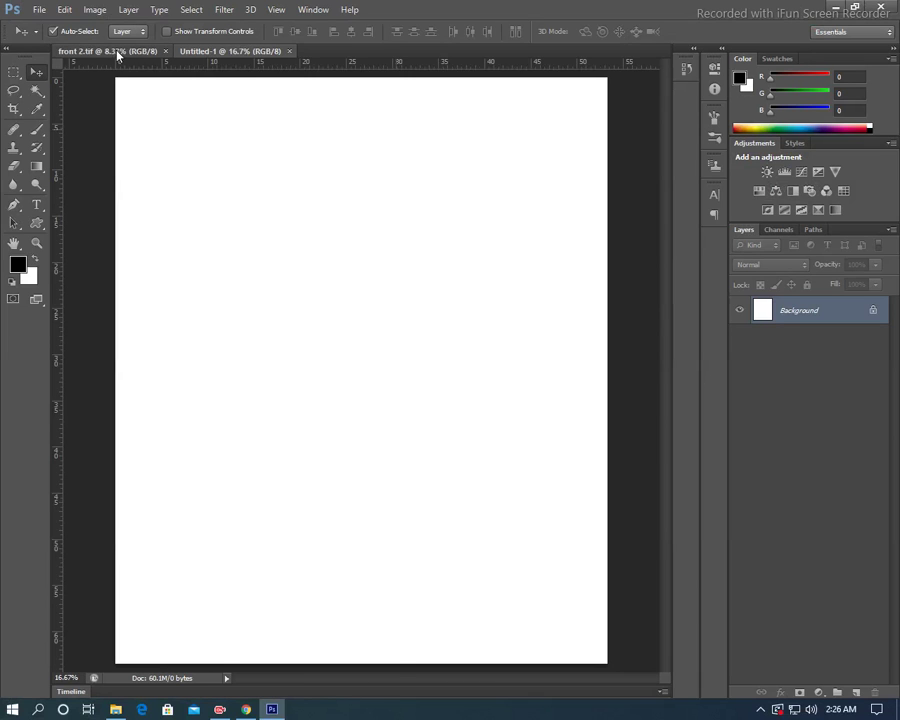
pyautogui.click(116, 51)
pyautogui.click(313, 9)
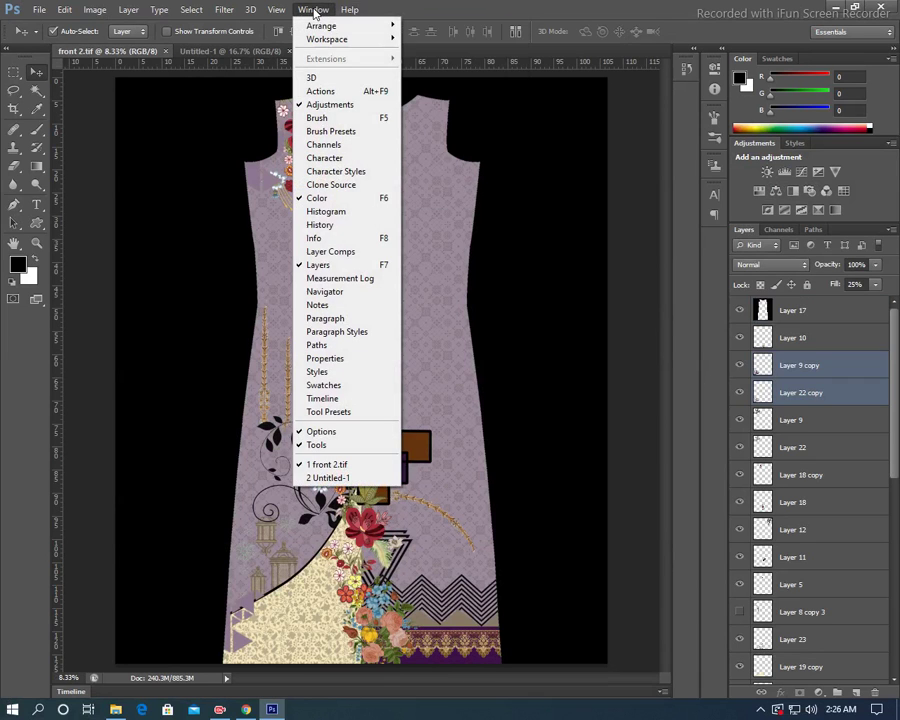
pyautogui.moveTo(322, 25)
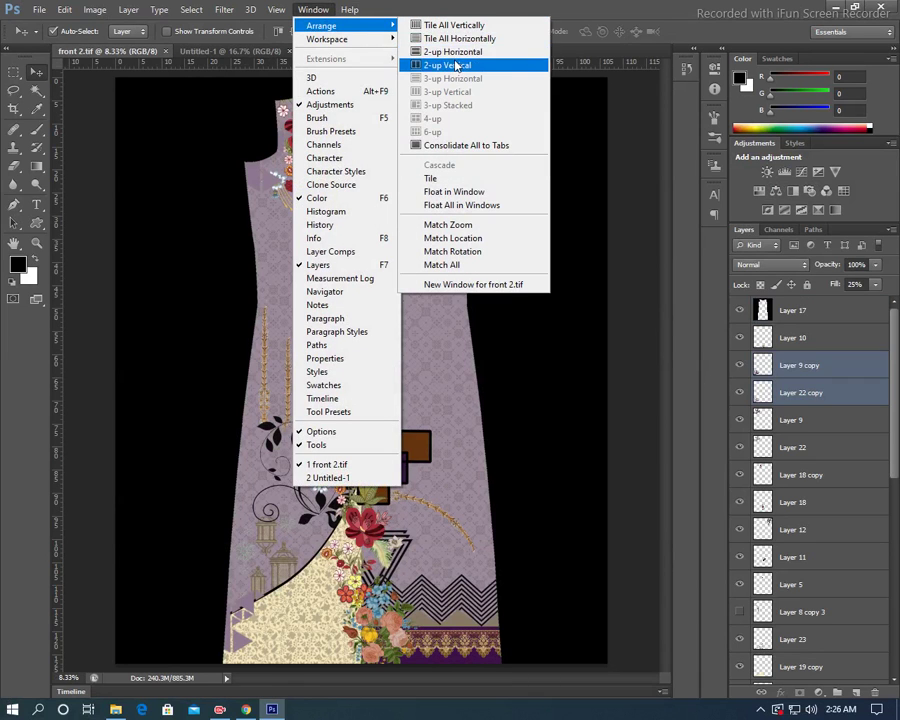
pyautogui.click(456, 65)
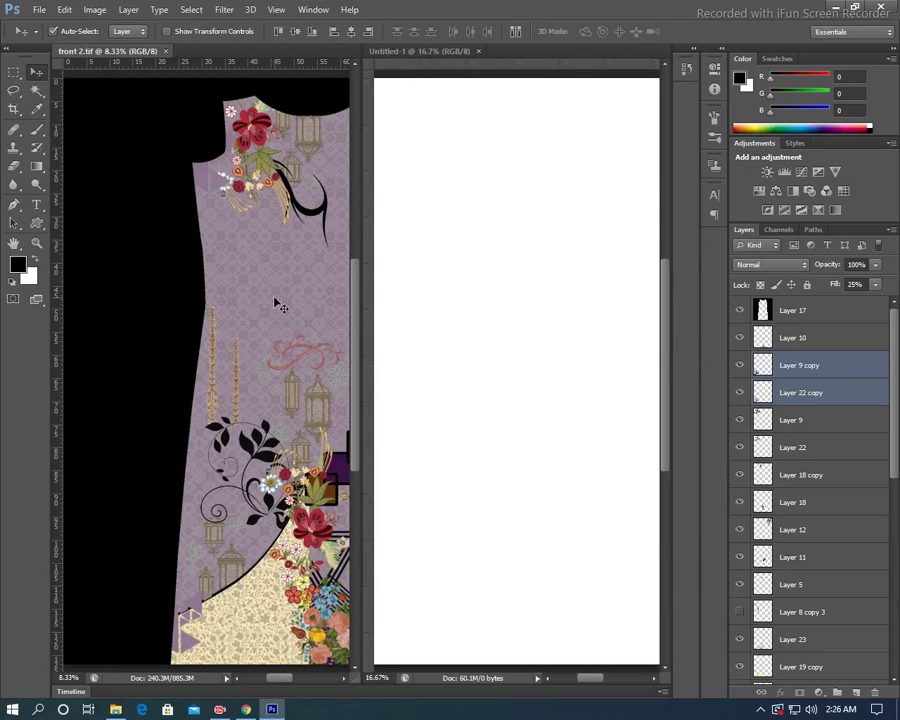
# - Copy the mauve base Layer 1 and the pattern layer into the new document
pyautogui.click(280, 307)
pyautogui.scroll(-1, 880, 450)
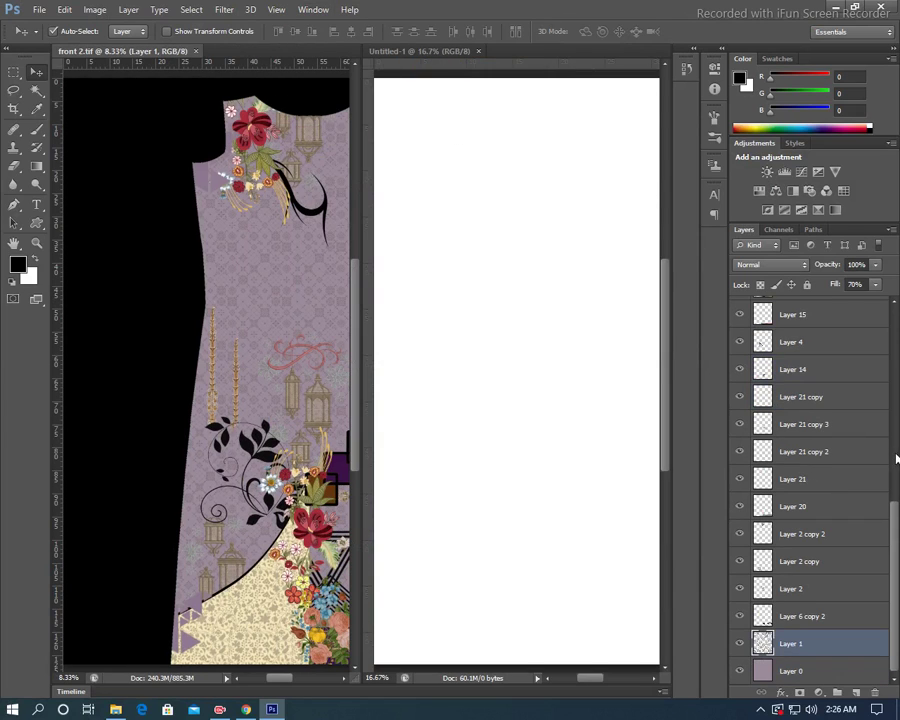
pyautogui.keyDown('shift'); pyautogui.click(799, 665); pyautogui.keyUp('shift')
pyautogui.moveTo(804, 657); pyautogui.dragTo(507, 317)
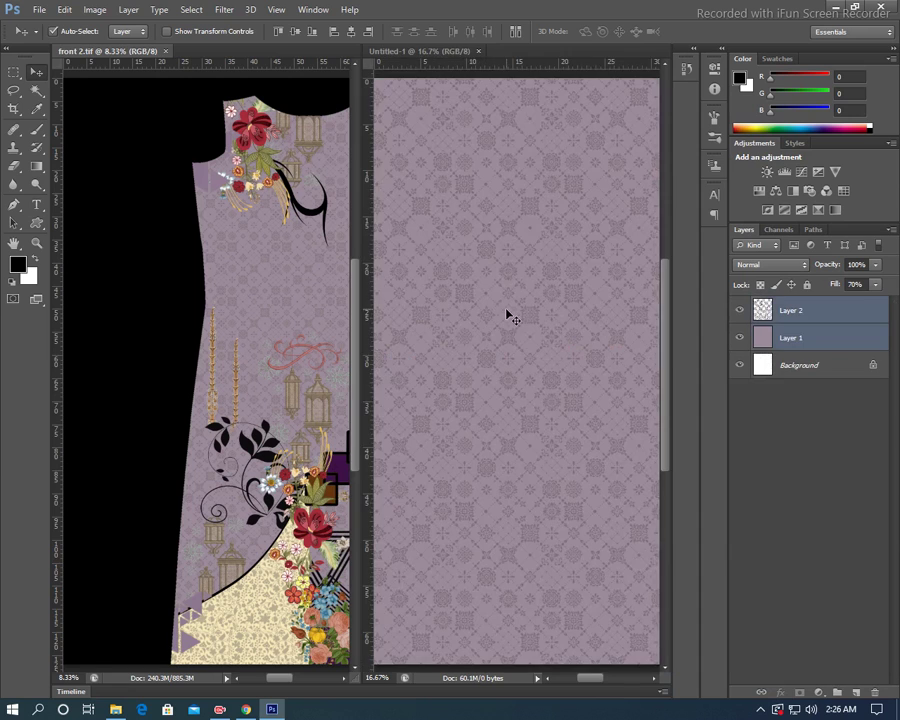
pyautogui.press('f')
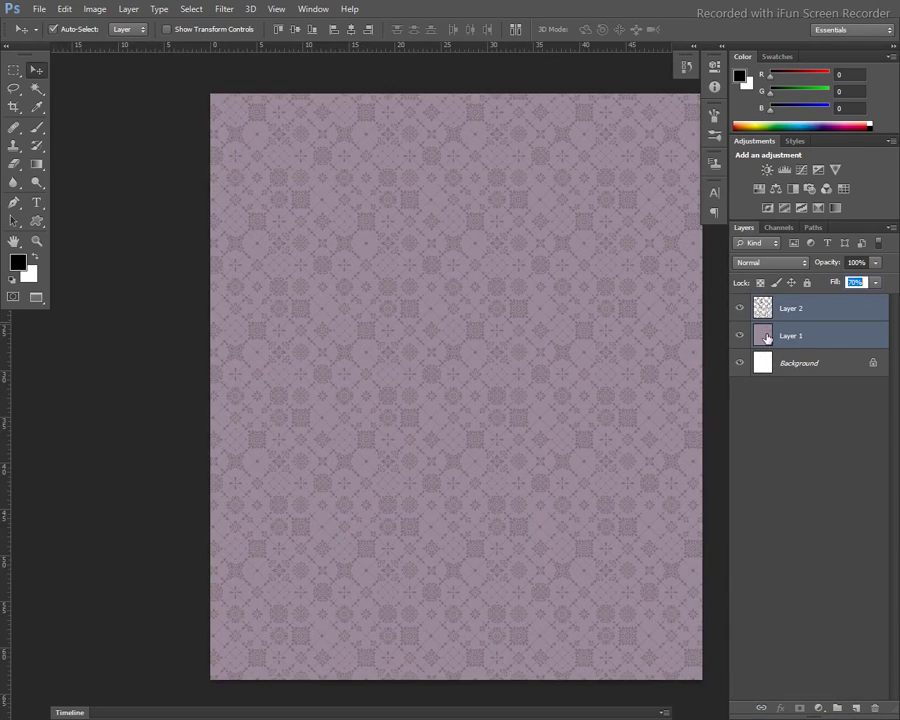
# - Fill the new document's Background with the sampled mauve and remove Layer 1
pyautogui.click(760, 335)
pyautogui.click(739, 310)
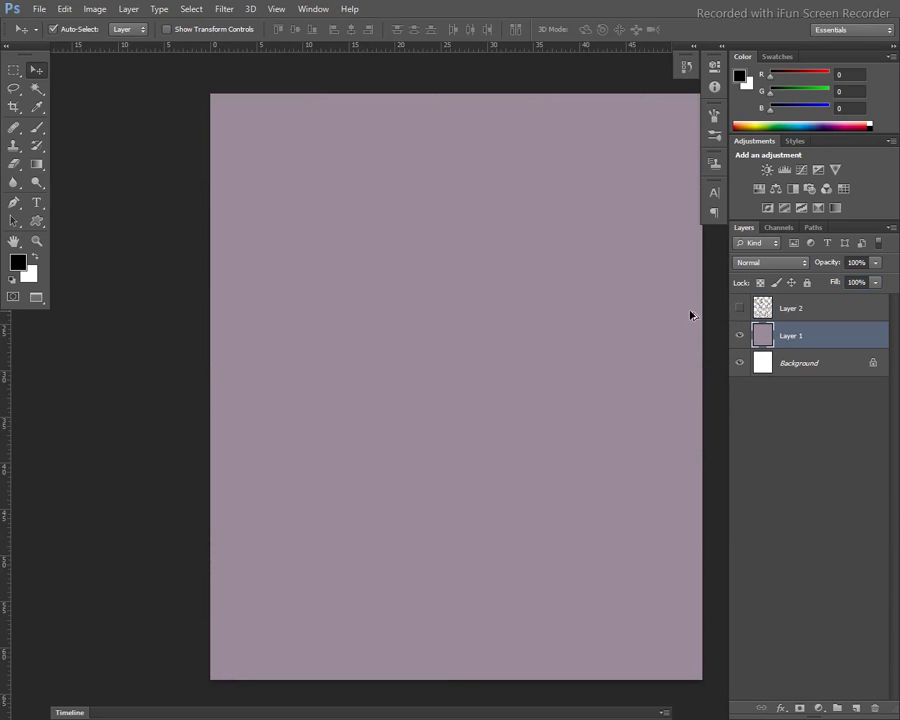
pyautogui.press('b')
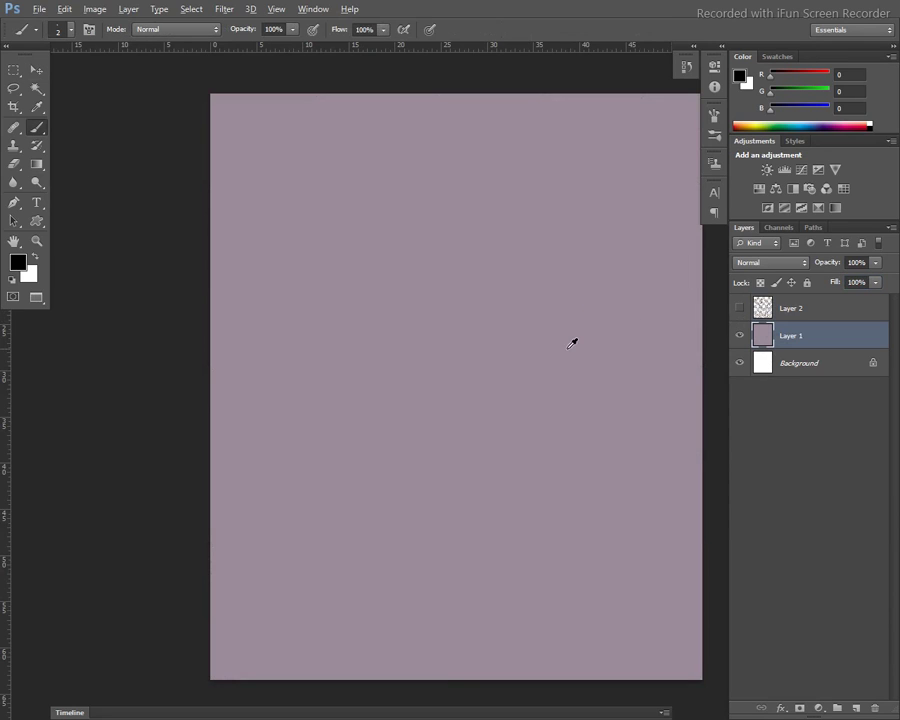
pyautogui.keyDown('alt'); pyautogui.click(572, 338); pyautogui.keyUp('alt')
pyautogui.click(821, 365)
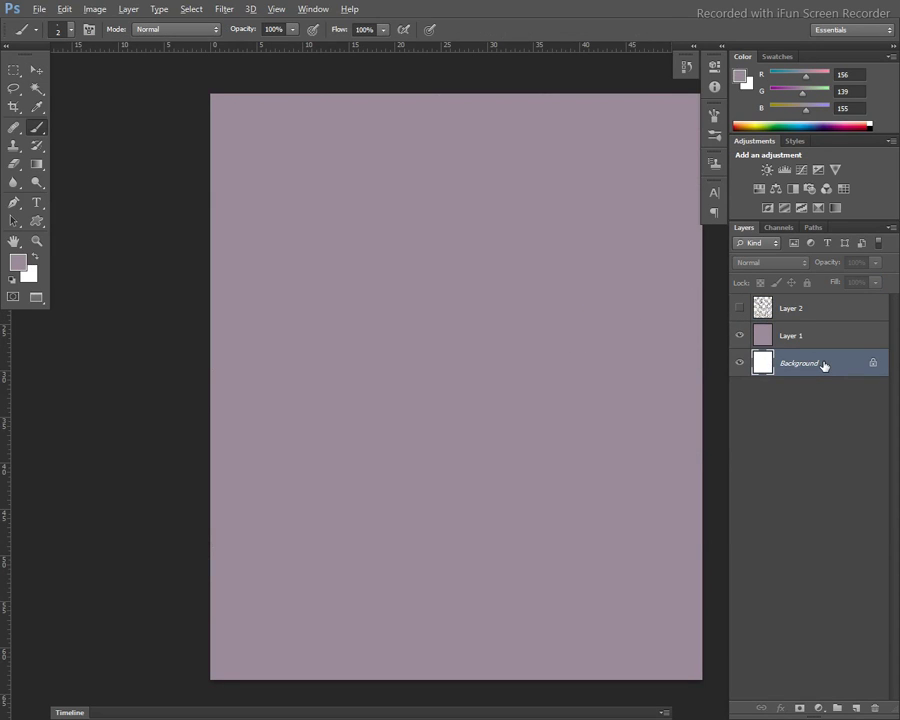
pyautogui.hotkey('alt', 'BackSpace')
pyautogui.click(821, 338)
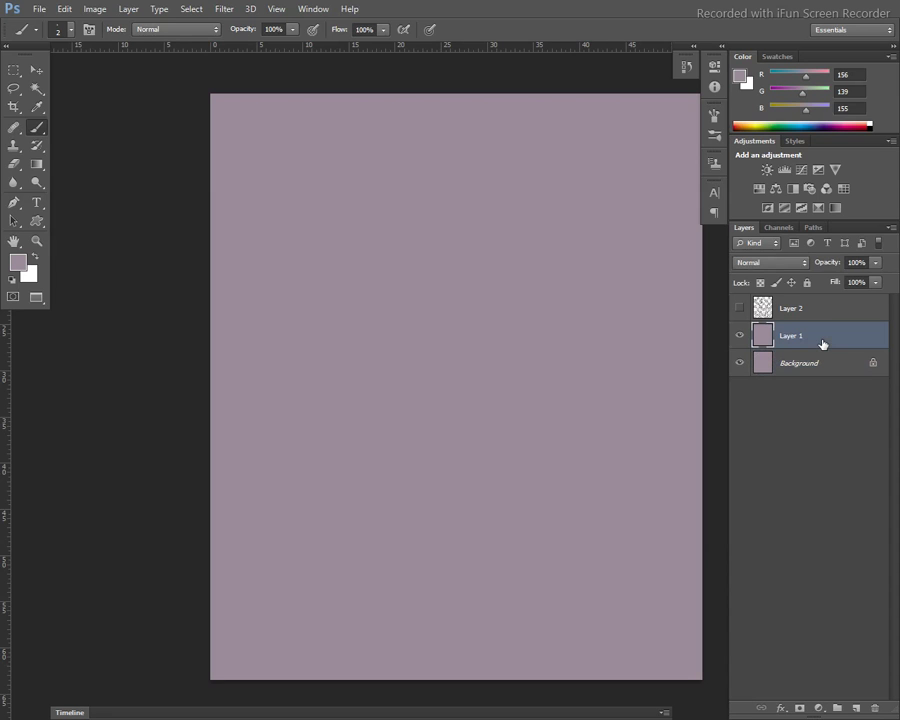
pyautogui.hotkey('ctrl', 'e')
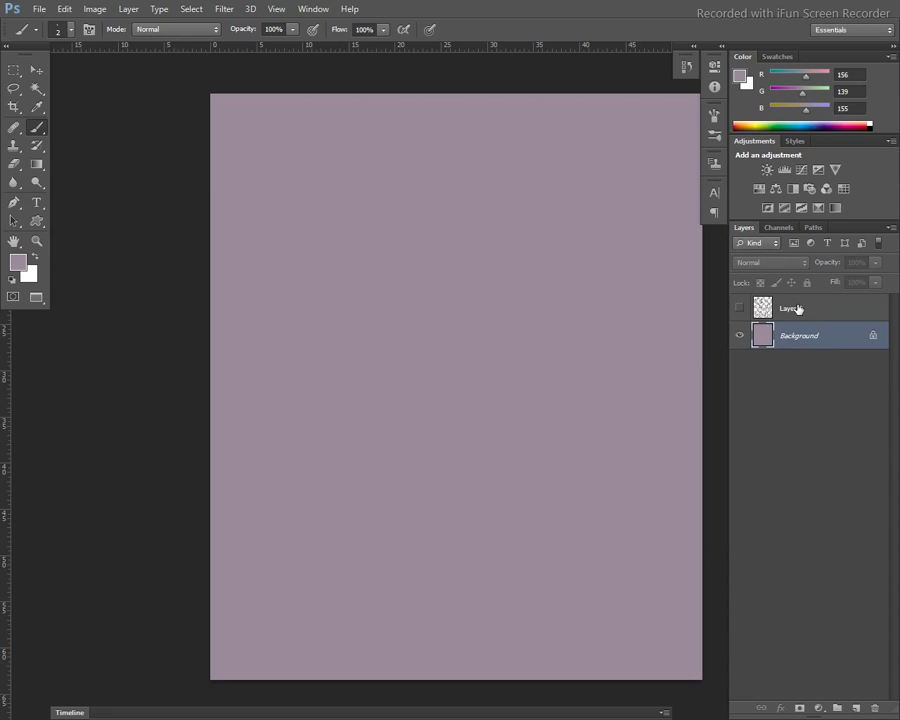
# - Show pattern Layer 2, scale it to about 53% and align it over the canvas
pyautogui.click(798, 308)
pyautogui.click(740, 309)
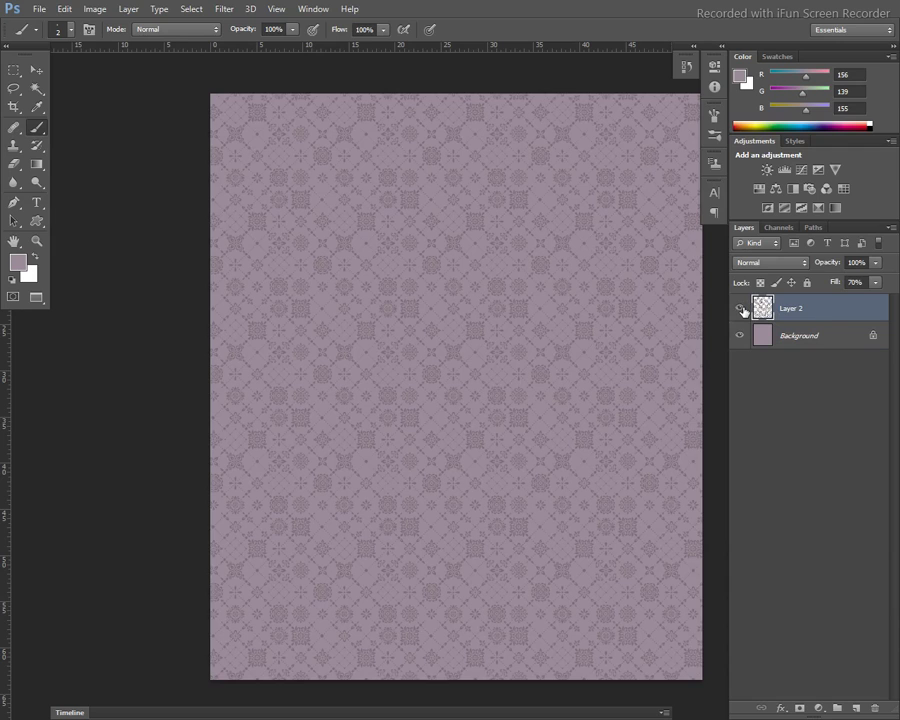
pyautogui.hotkey('ctrl', '-')
pyautogui.hotkey('ctrl', '-')
pyautogui.hotkey('ctrl', 't')
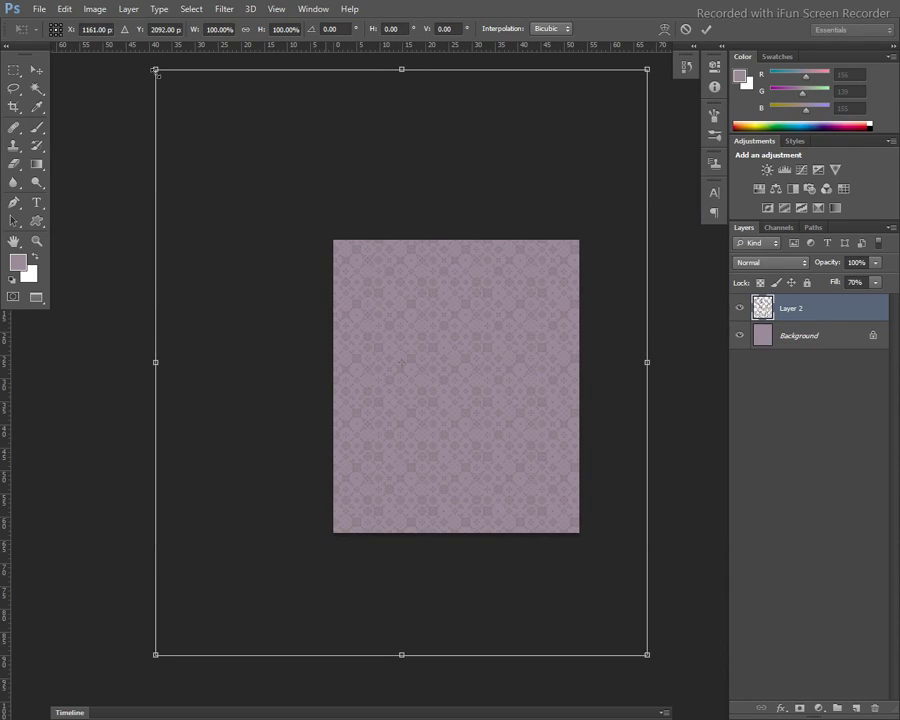
pyautogui.scroll(3, 179, 91)
pyautogui.moveTo(155, 192); pyautogui.dragTo(271, 330)
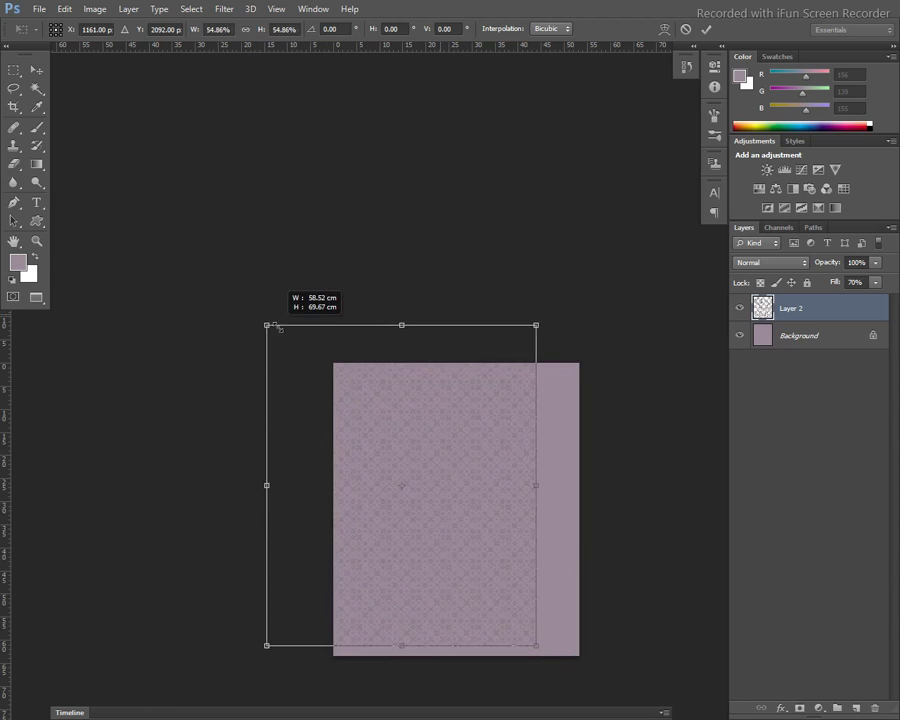
pyautogui.moveTo(406, 467); pyautogui.dragTo(466, 496)
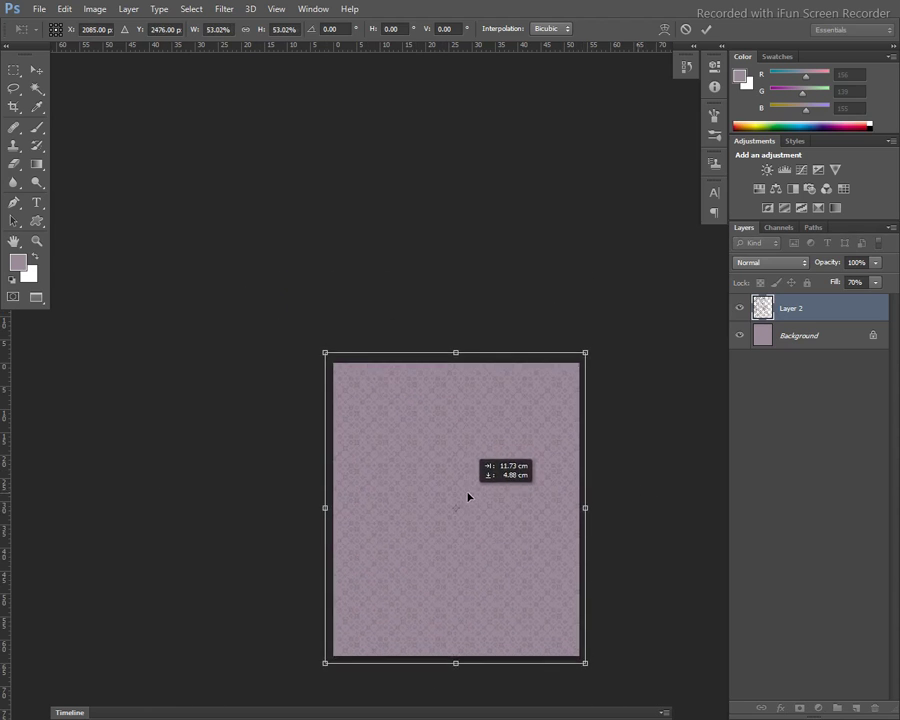
pyautogui.moveTo(466, 496); pyautogui.dragTo(465, 496)
pyautogui.press('b')
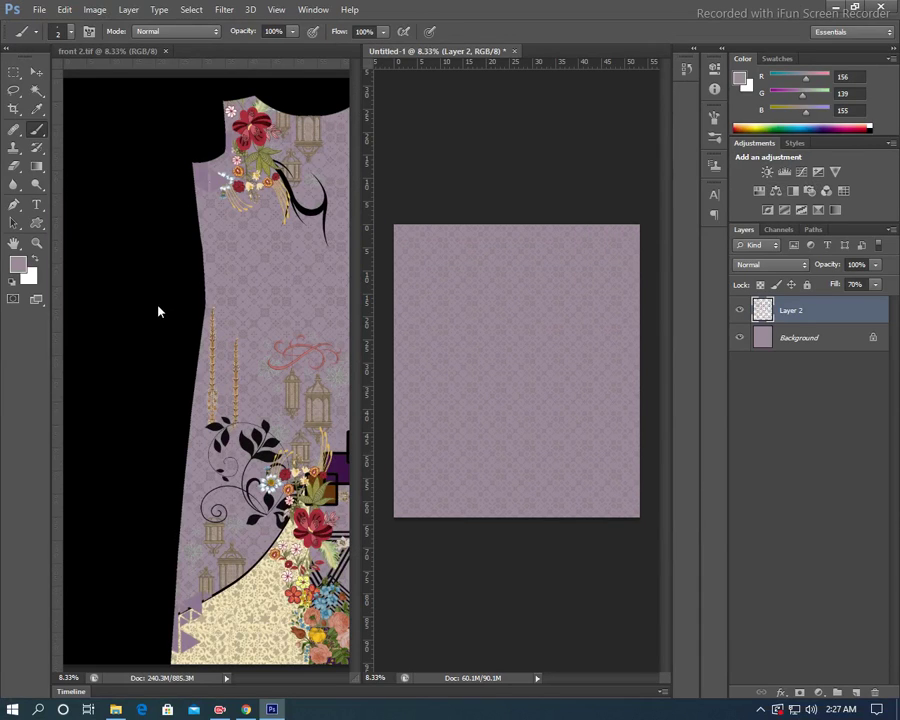
# - Hide Layer 17 and copy border Layer 20 and Layer 6 copy 2 into the new document
pyautogui.click(147, 269)
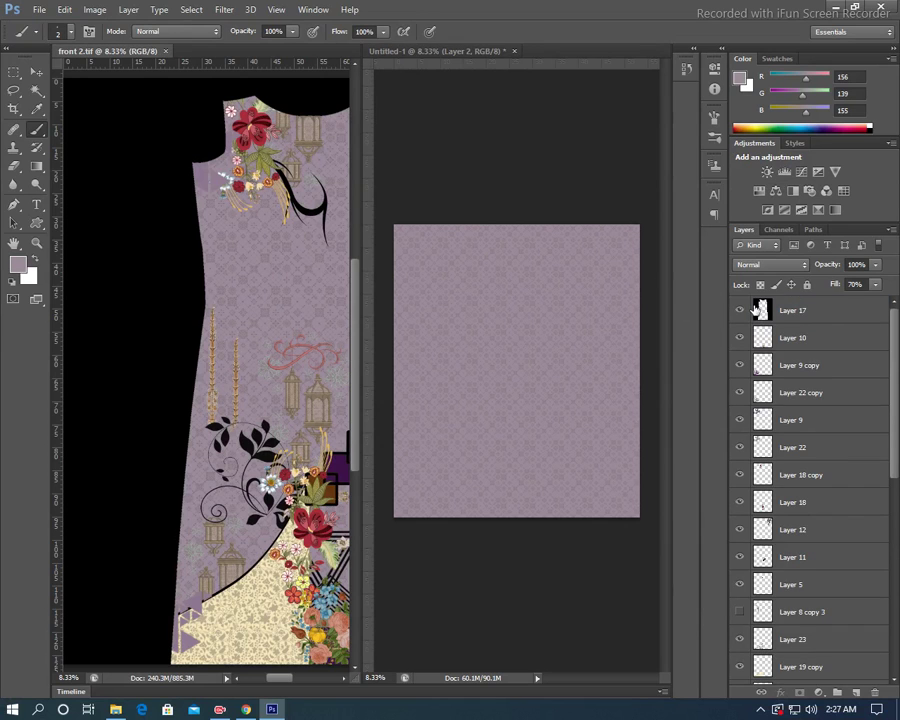
pyautogui.click(740, 310)
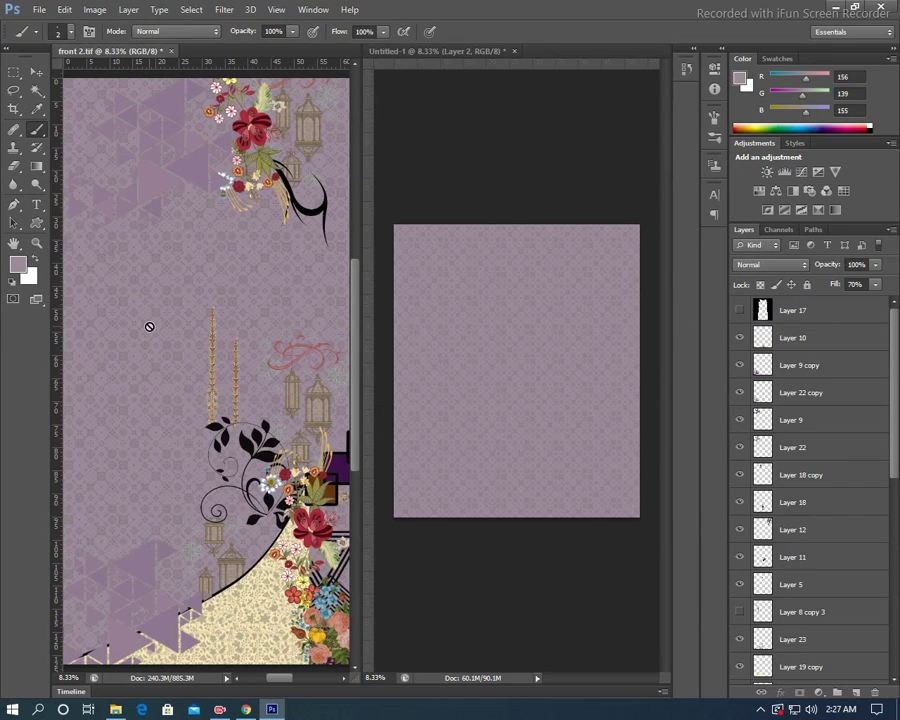
pyautogui.moveTo(201, 341); pyautogui.dragTo(74, 289)
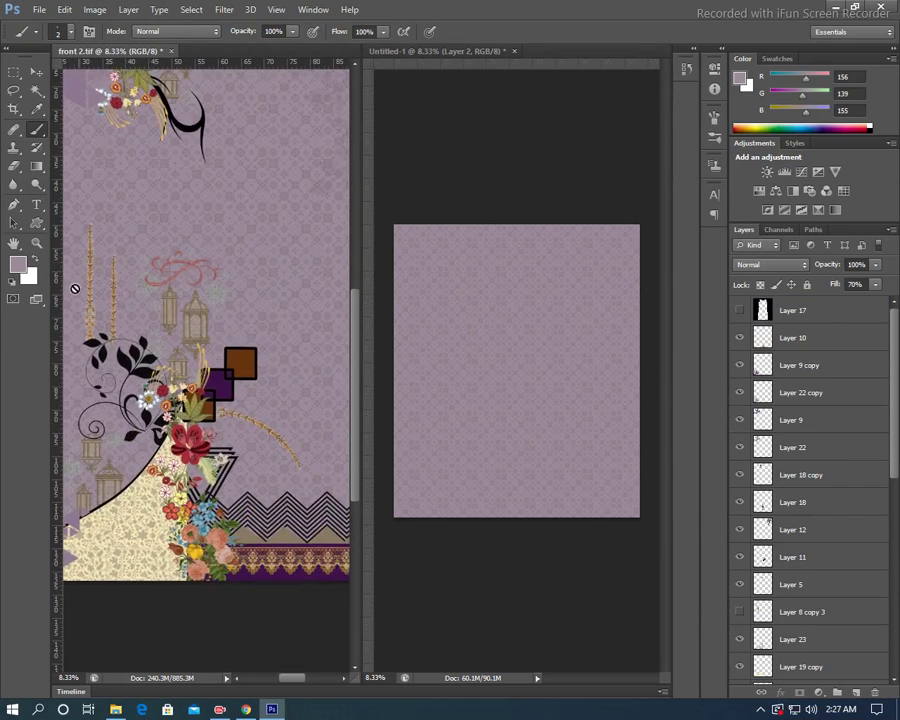
pyautogui.press('v')
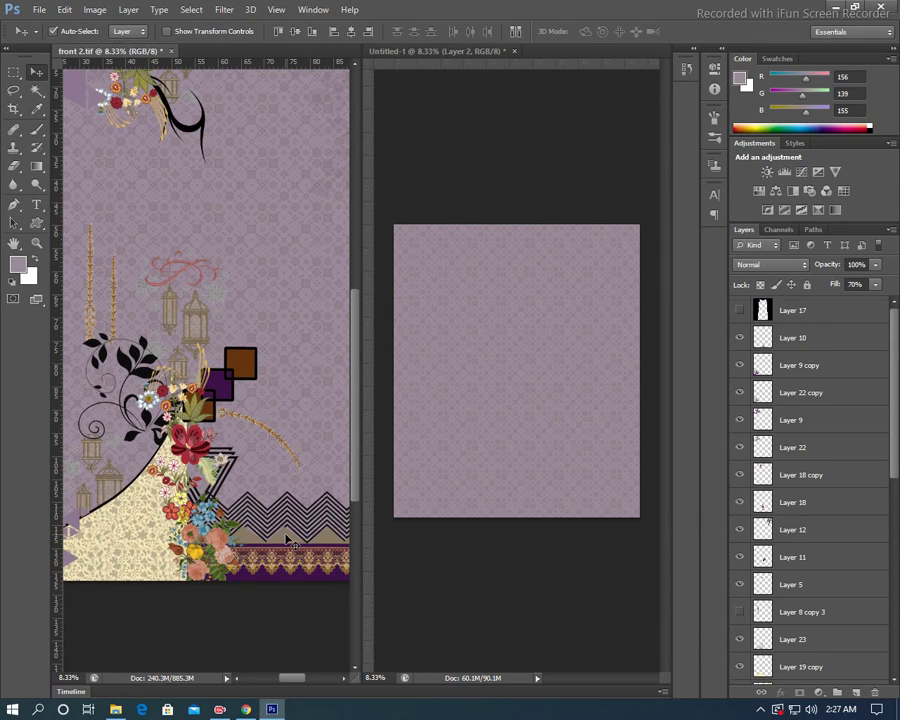
pyautogui.click(287, 540)
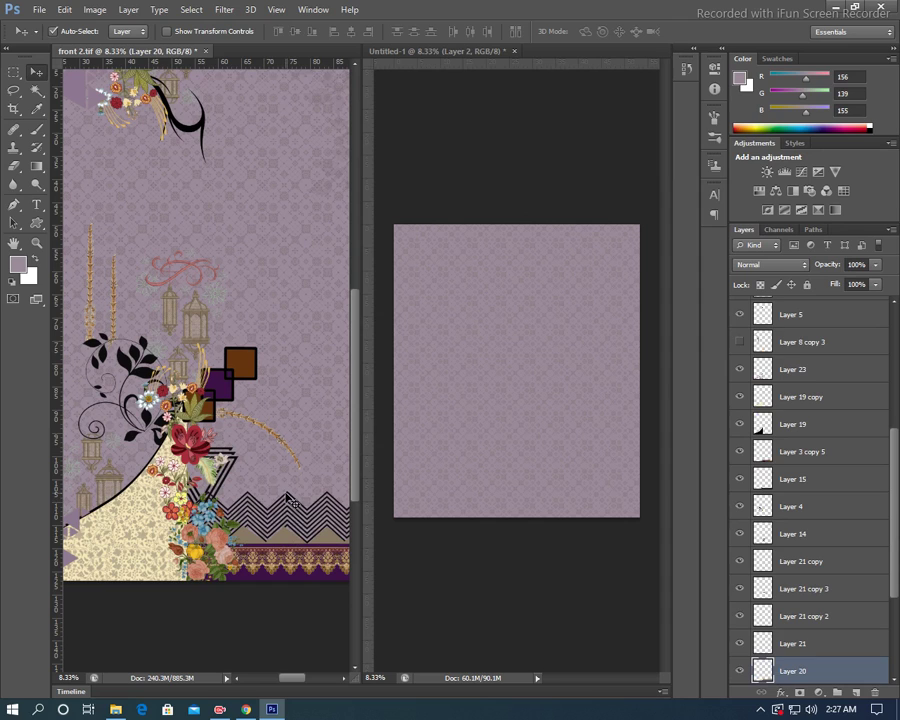
pyautogui.moveTo(287, 500); pyautogui.dragTo(580, 543)
pyautogui.scroll(-2, 808, 557)
pyautogui.keyDown('ctrl'); pyautogui.click(800, 664); pyautogui.keyUp('ctrl')
pyautogui.scroll(-2, 813, 550)
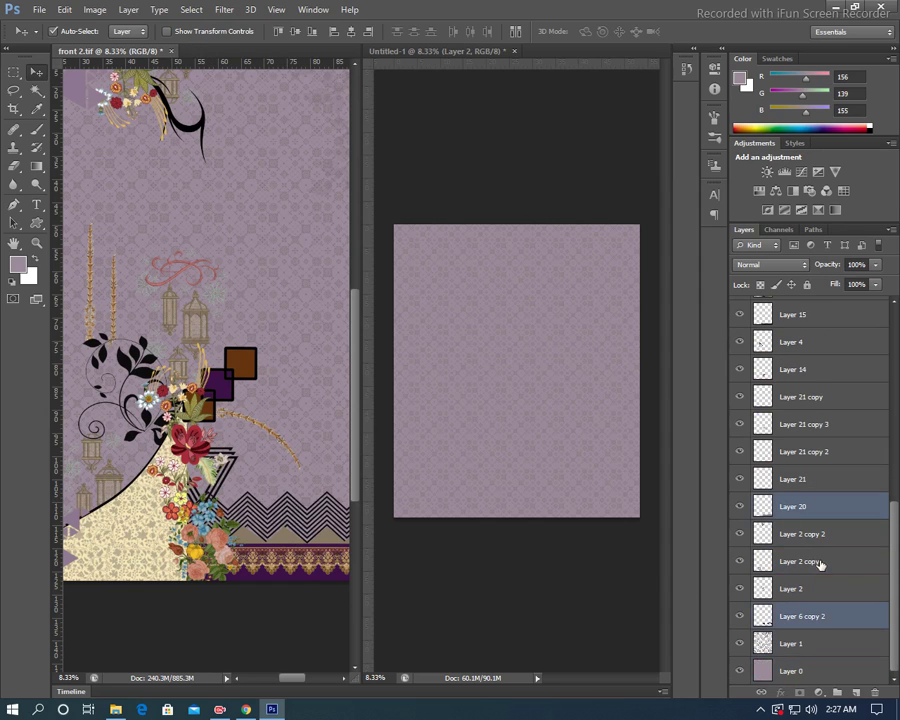
pyautogui.moveTo(826, 504)
pyautogui.mouseDown()
pyautogui.moveTo(522, 305)
pyautogui.moveTo(532, 334)
pyautogui.moveTo(480, 510)
pyautogui.mouseUp()
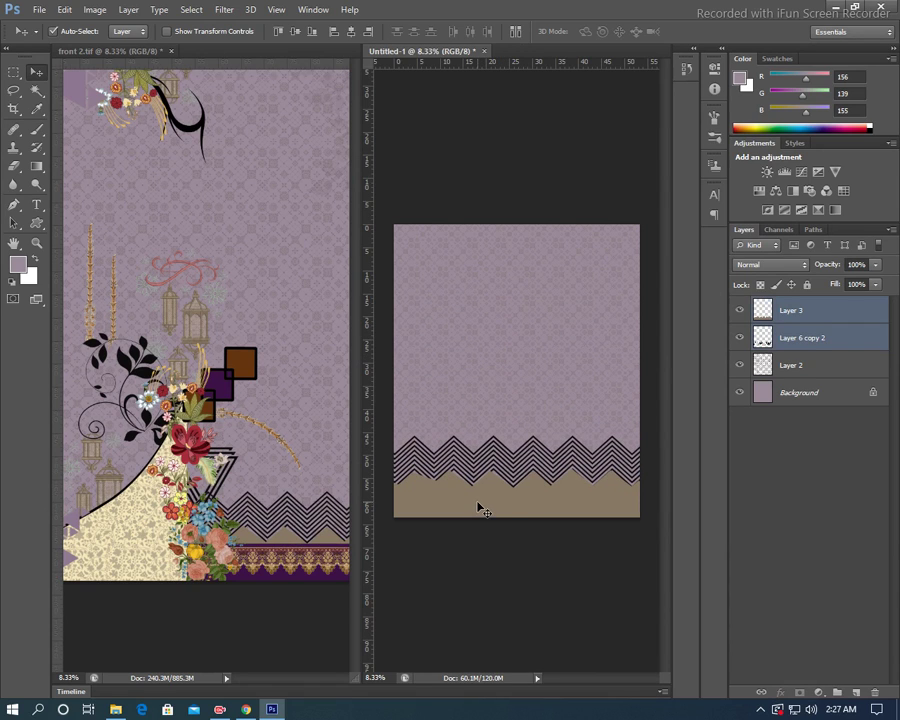
# - Sample the dark border purple and scale the chevron border to about 53%
pyautogui.press('b')
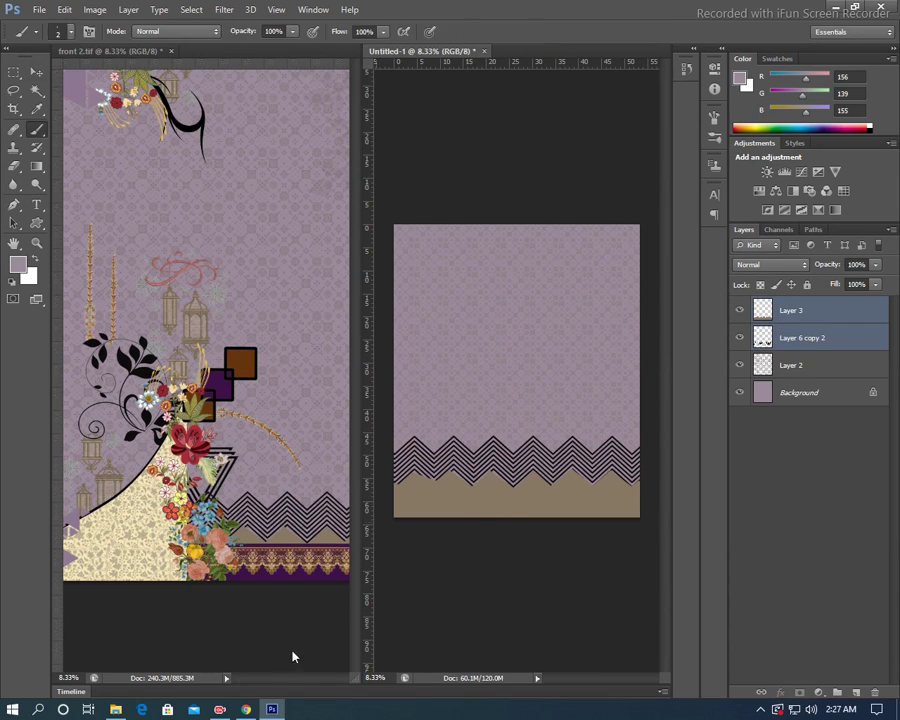
pyautogui.keyDown('alt'); pyautogui.click(266, 574); pyautogui.keyUp('alt')
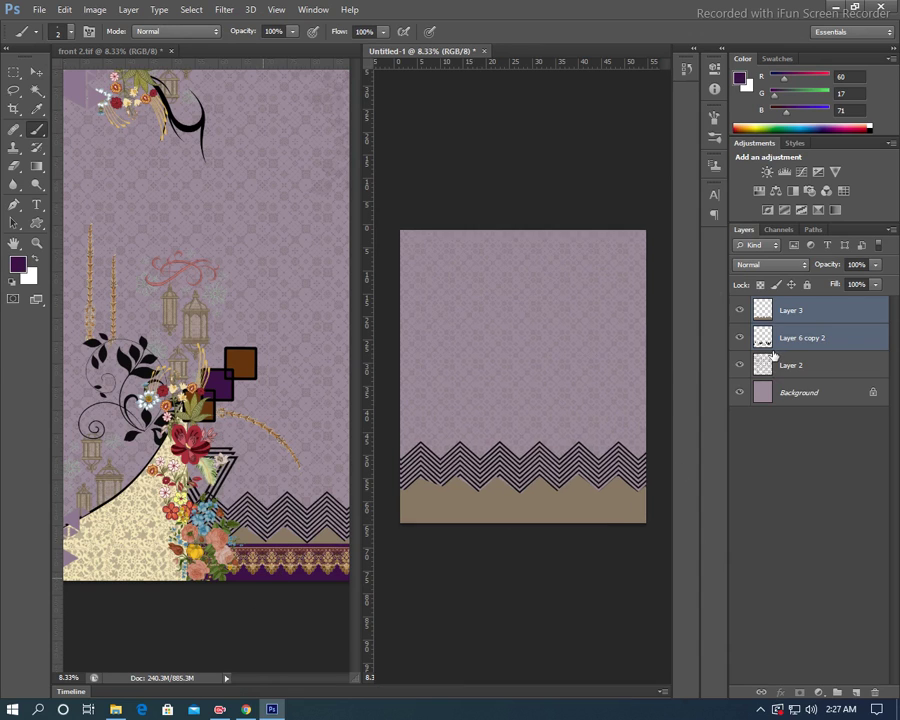
pyautogui.press('f')
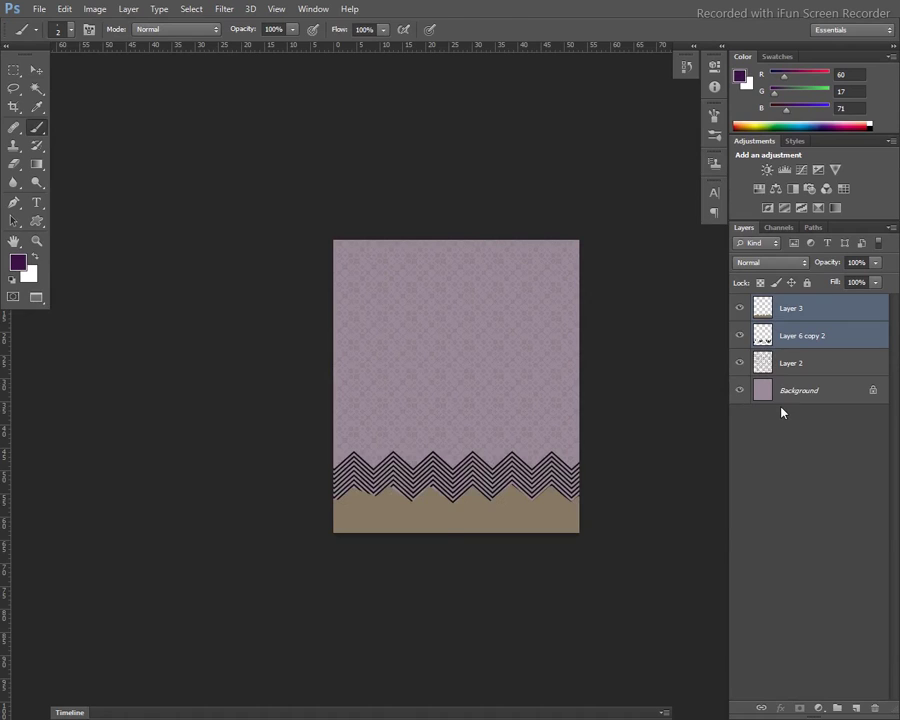
pyautogui.hotkey('ctrl', 't')
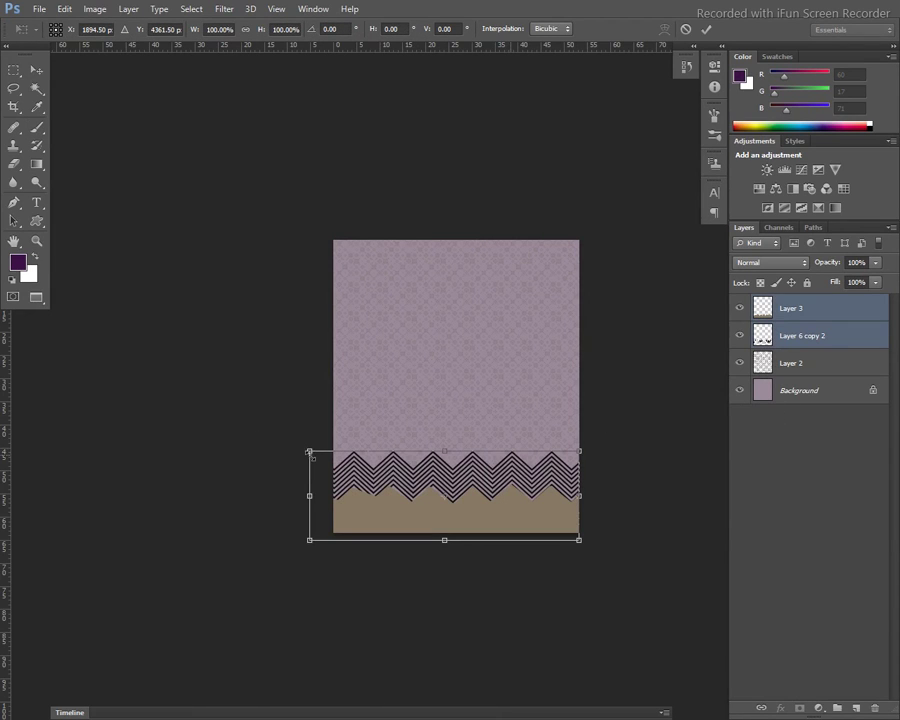
pyautogui.moveTo(313, 454); pyautogui.dragTo(372, 472)
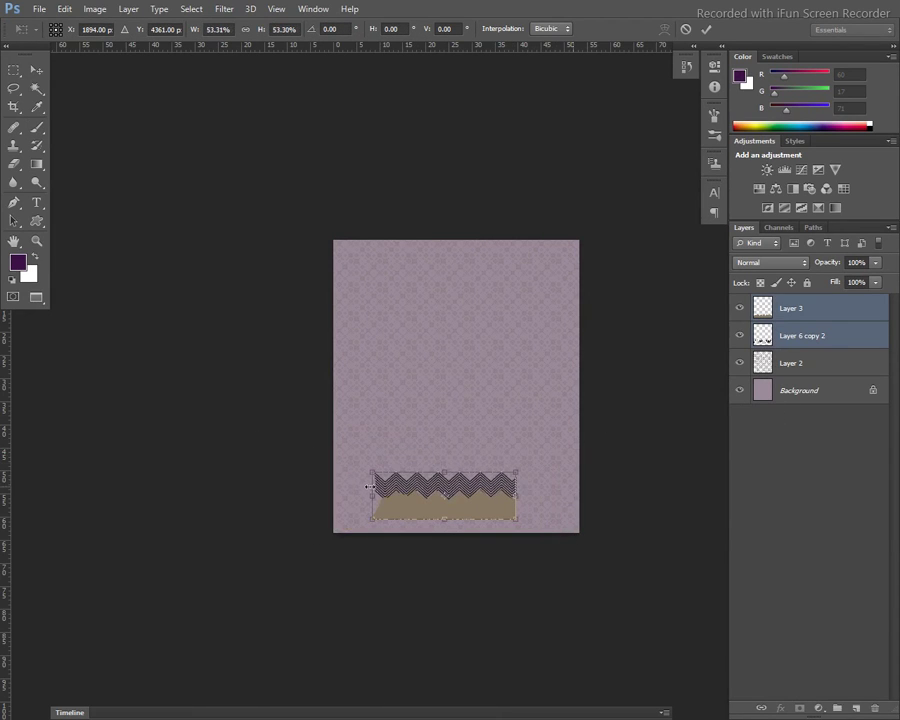
pyautogui.press('Return')
# - Keep rulers in centimetres and place a vertical guide at the page centre, 26.67 cm
pyautogui.press('b')
pyautogui.hotkey('ctrl', '+')
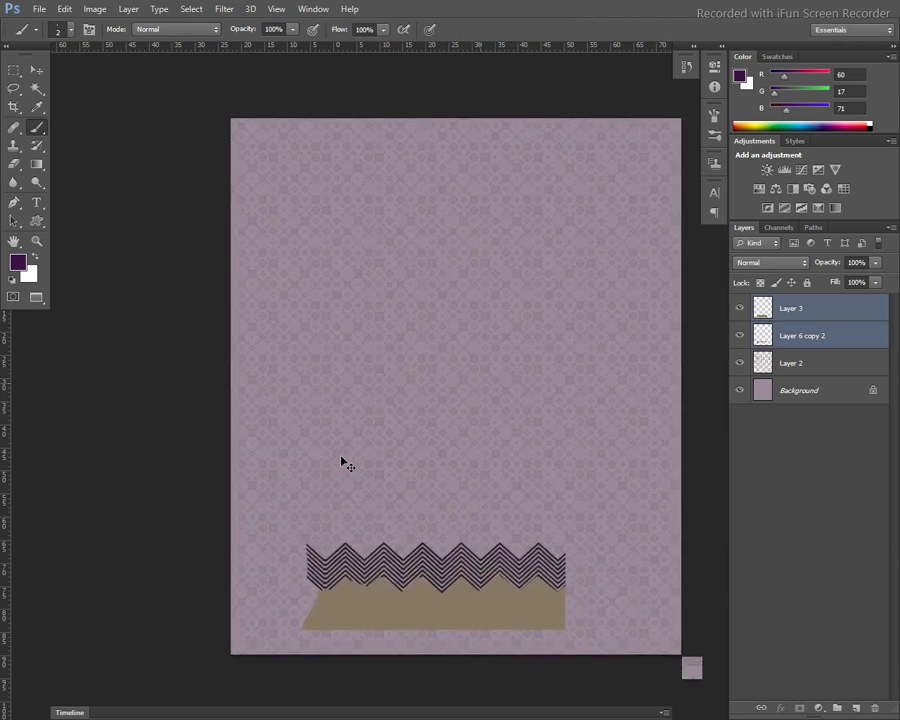
pyautogui.moveTo(422, 453); pyautogui.dragTo(387, 270)
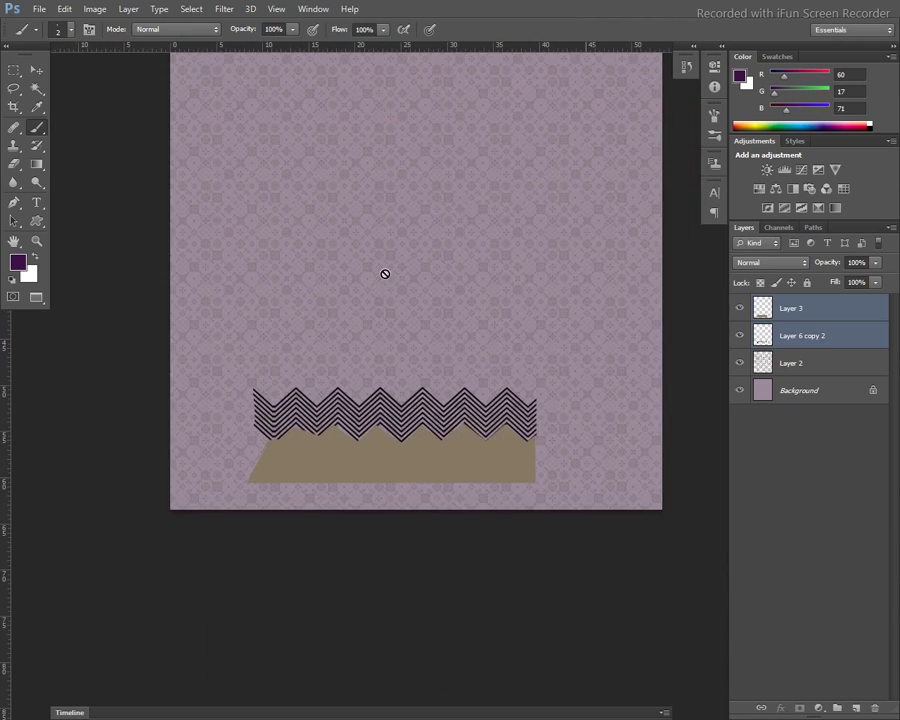
pyautogui.press('c')
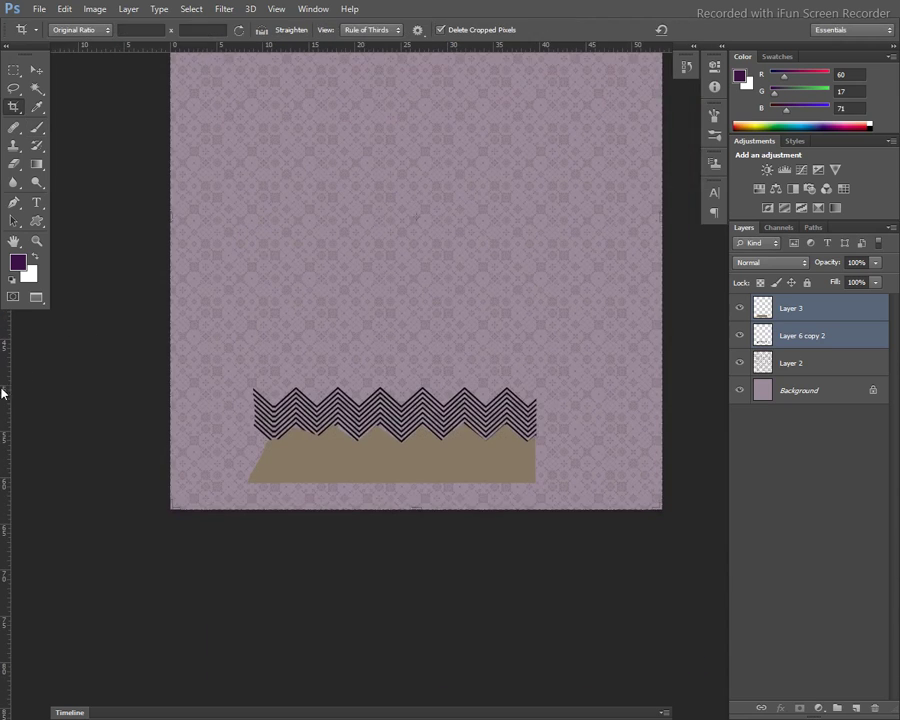
pyautogui.rightClick(8, 395)
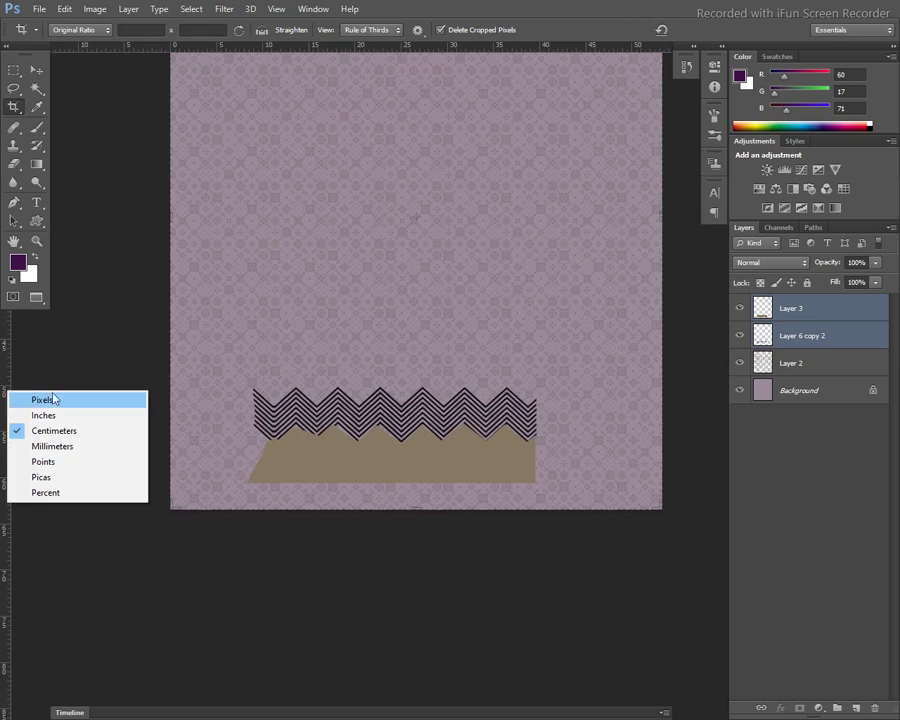
pyautogui.click(25, 341)
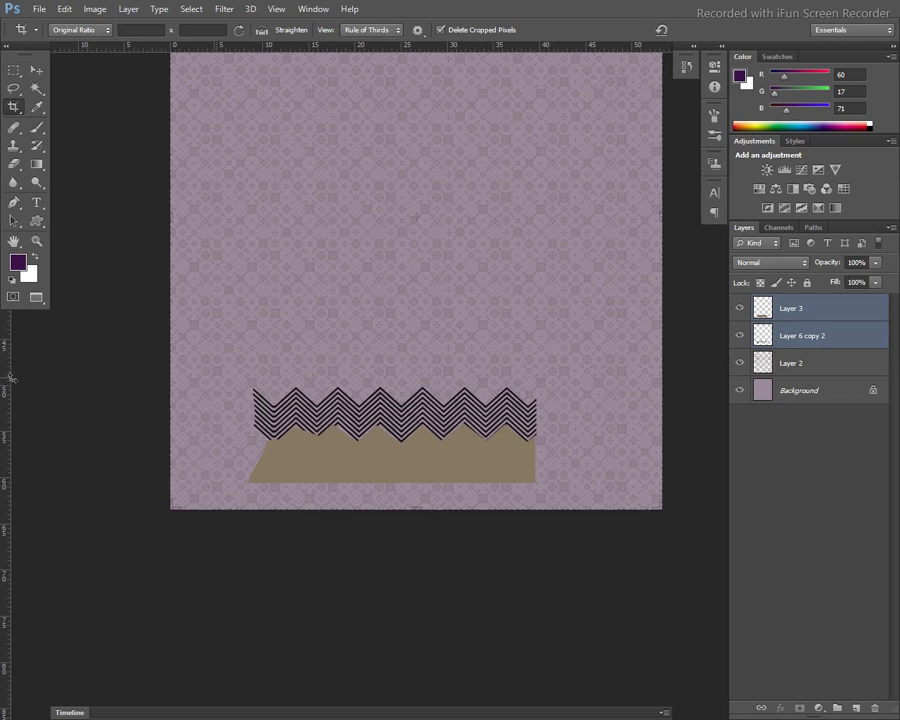
pyautogui.moveTo(7, 388); pyautogui.dragTo(367, 381)
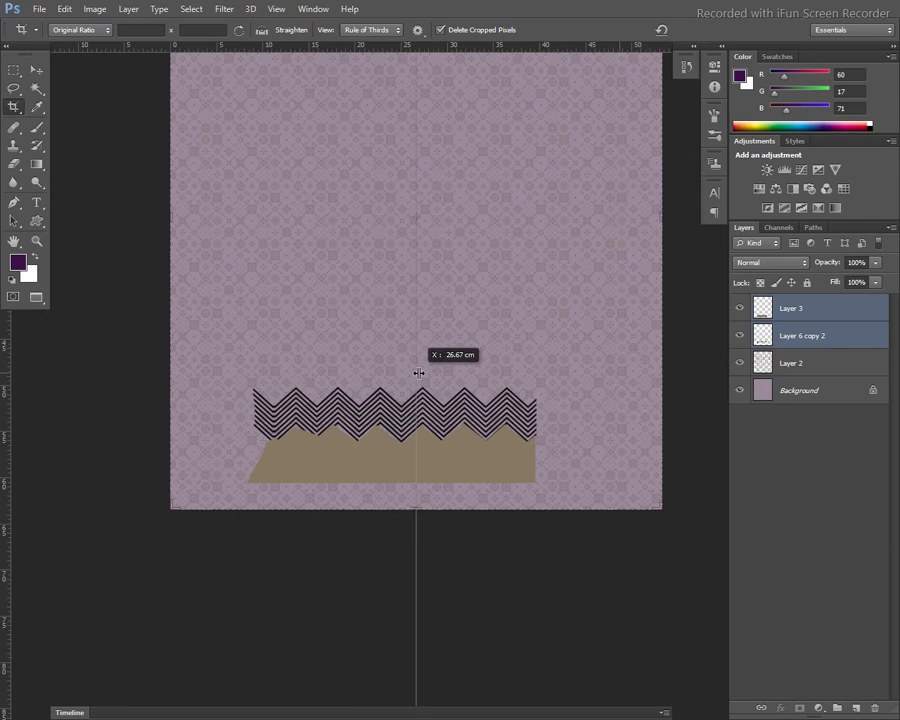
pyautogui.moveTo(367, 381); pyautogui.dragTo(416, 372)
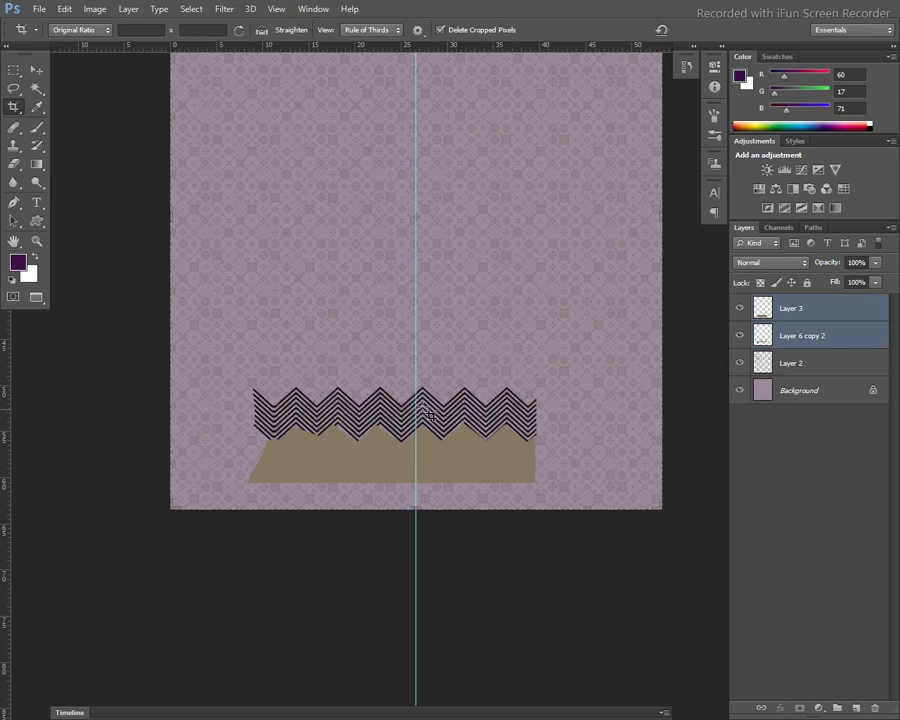
# - Move the chevron border layers to the bottom-left of the page
pyautogui.press('v')
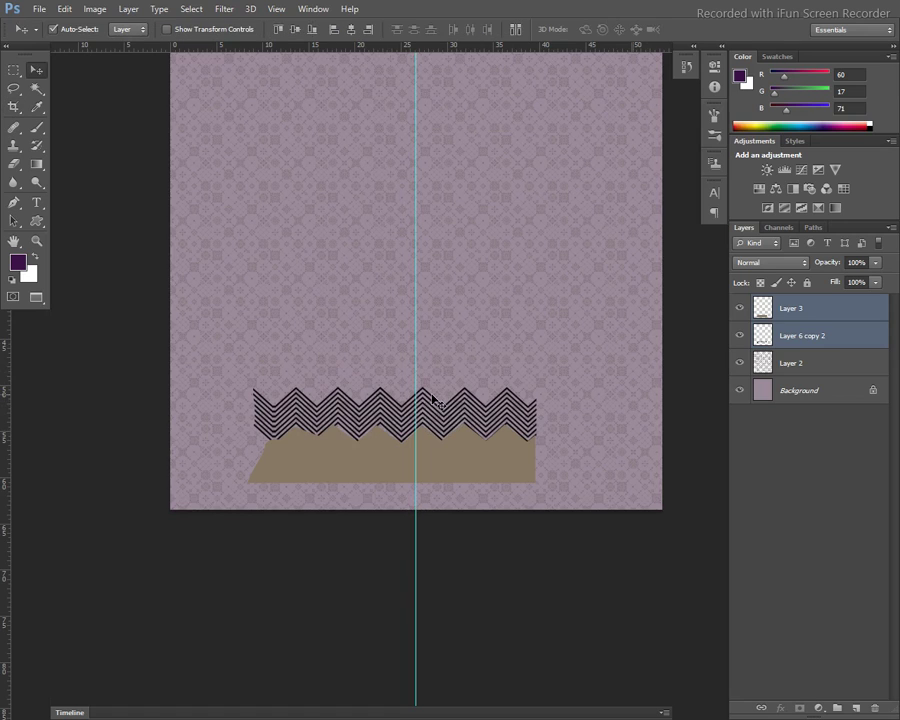
pyautogui.hotkey('ctrl', 't')
pyautogui.moveTo(395, 432); pyautogui.dragTo(230, 461)
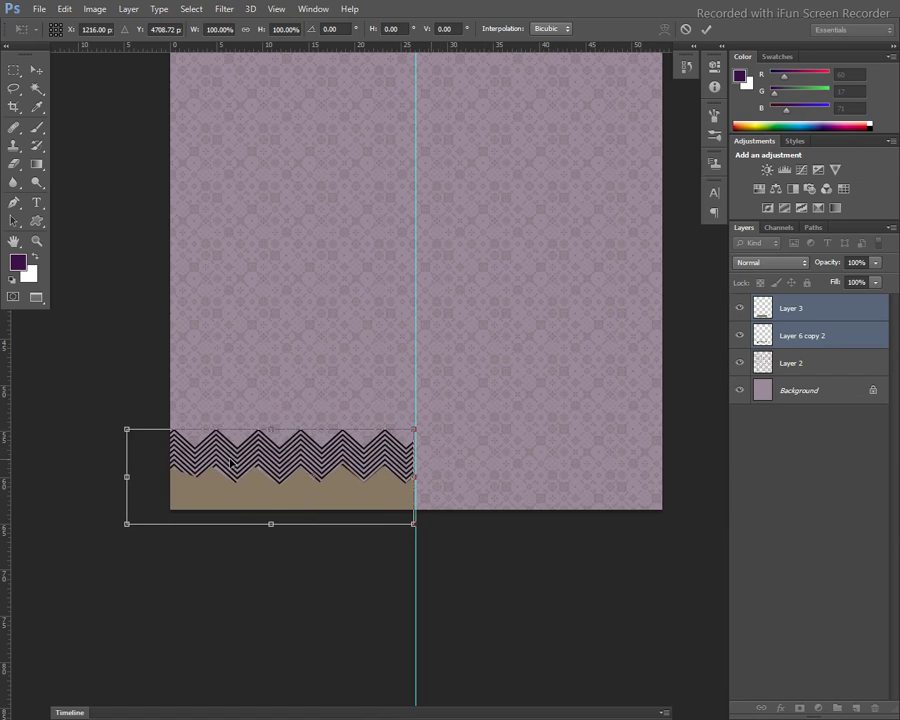
pyautogui.press('Return')
# - Flip the Layer 3 beige band and Layer 6 copy 2 chevron lines horizontally onto the right half
pyautogui.click(303, 495)
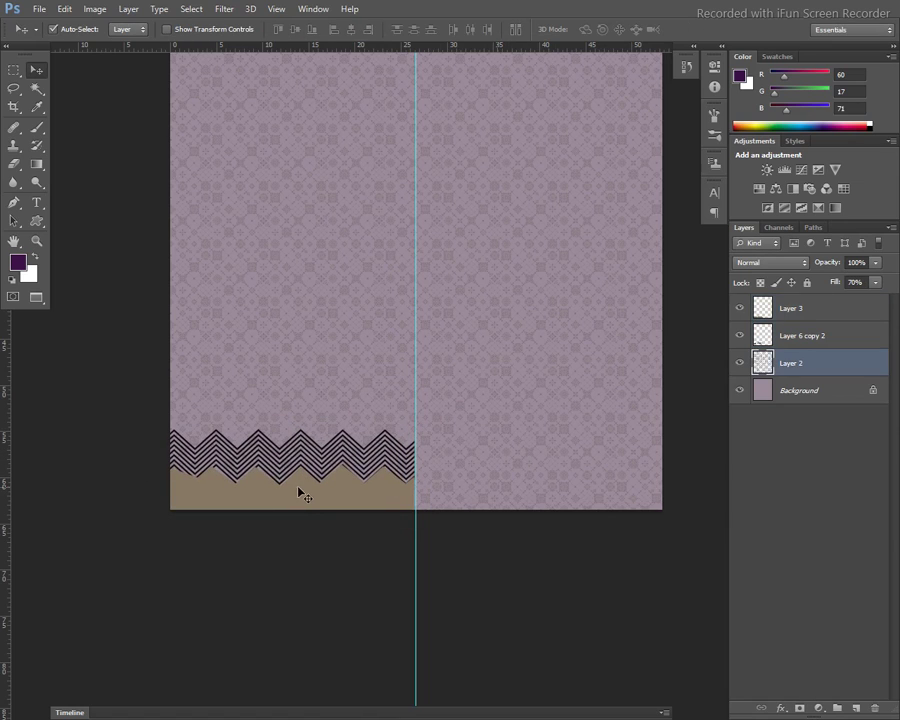
pyautogui.click(281, 495)
pyautogui.hotkey('ctrl', 'a')
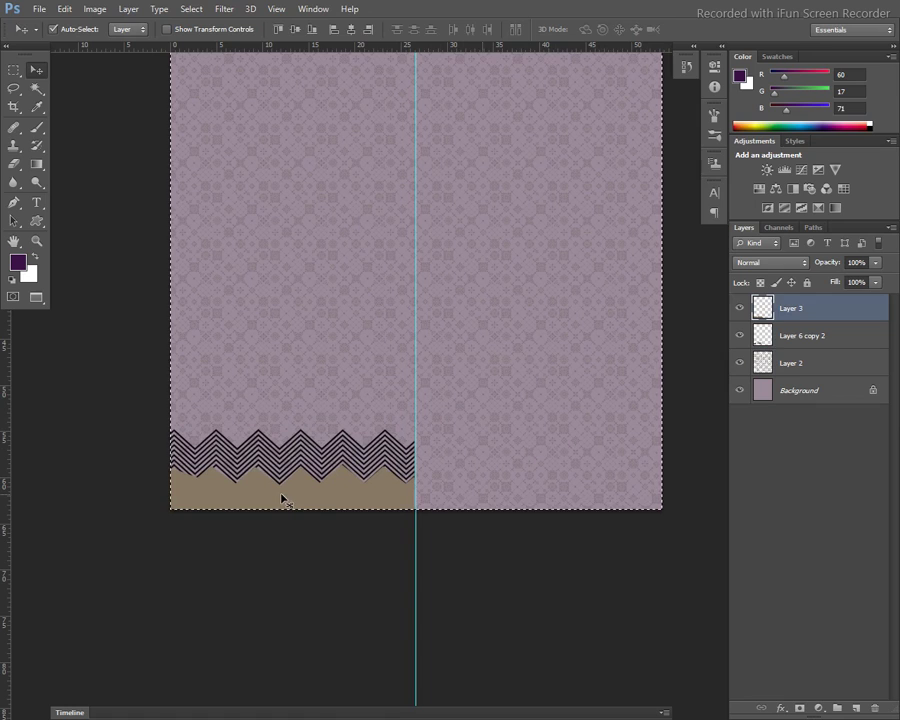
pyautogui.hotkey('alt', 'e')
pyautogui.press('a')
pyautogui.press('a')
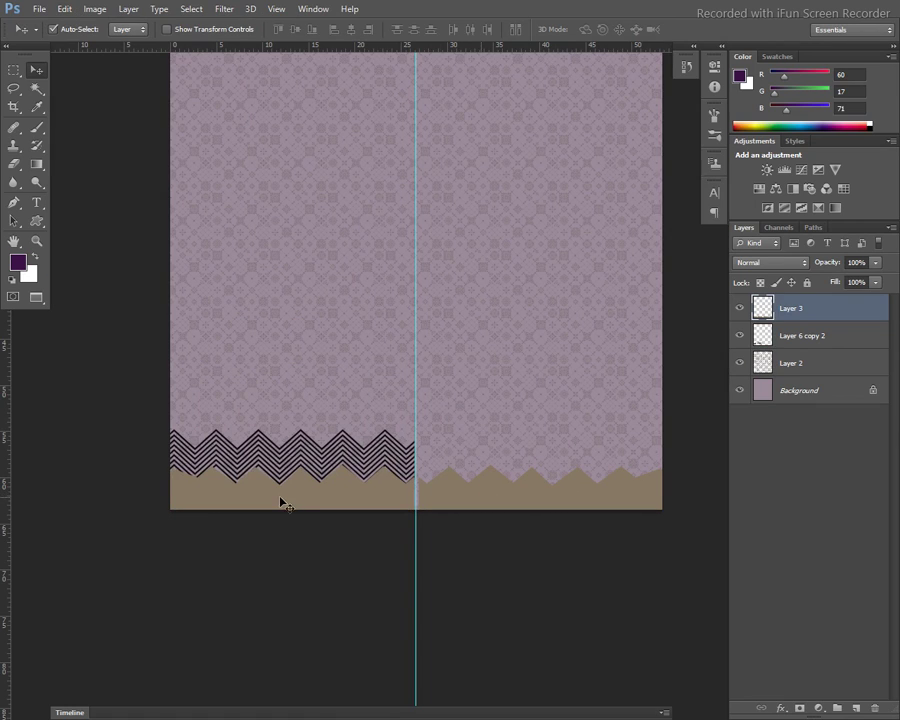
pyautogui.click(802, 340)
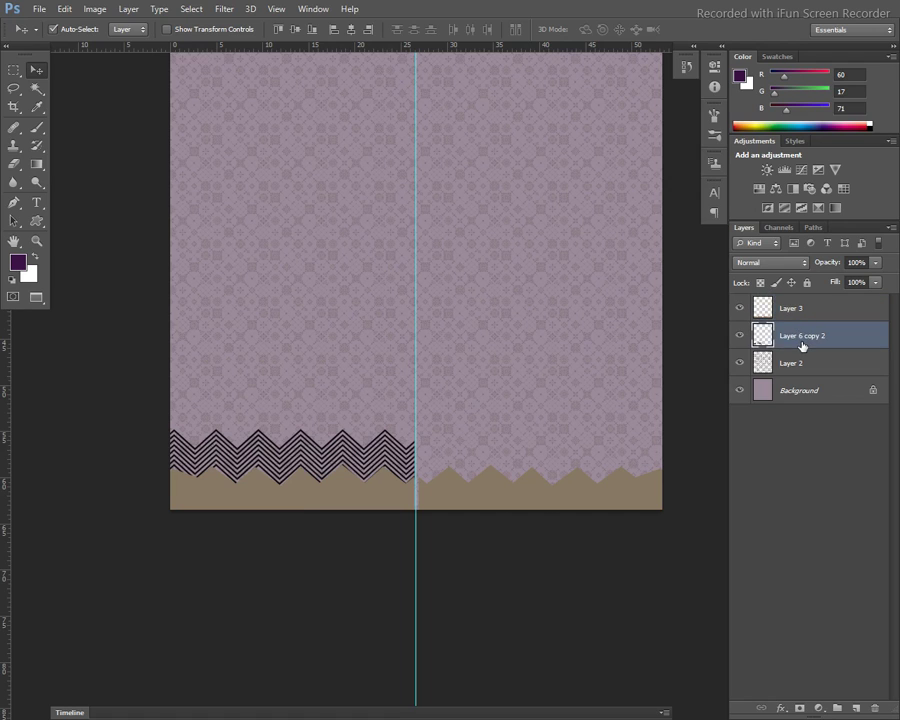
pyautogui.hotkey('ctrl', 'a')
pyautogui.hotkey('alt', 'e')
pyautogui.press('a')
pyautogui.press('a')
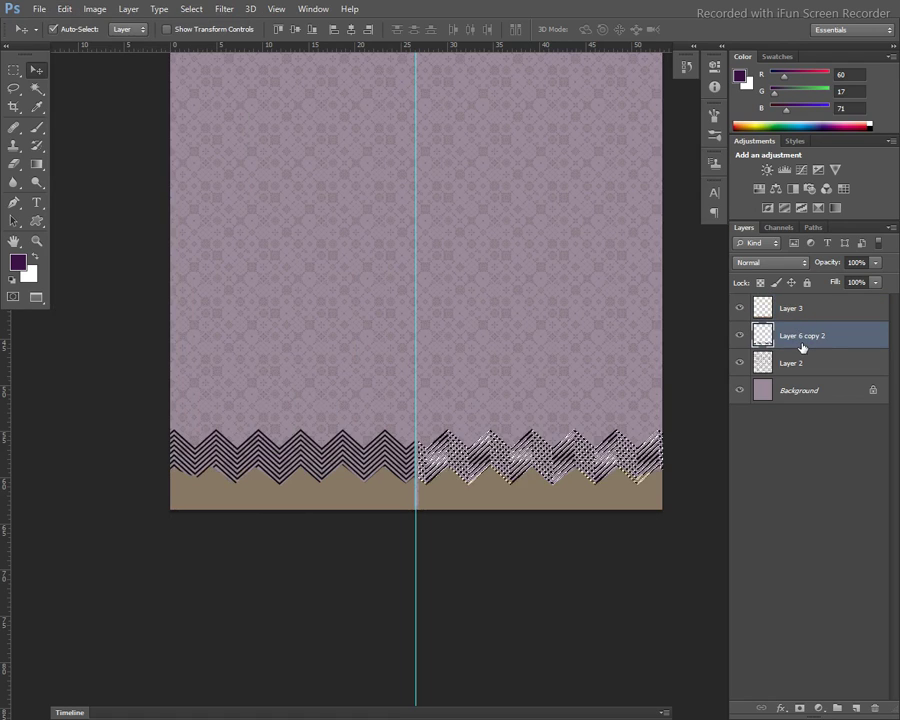
pyautogui.hotkey('ctrl', 'd')
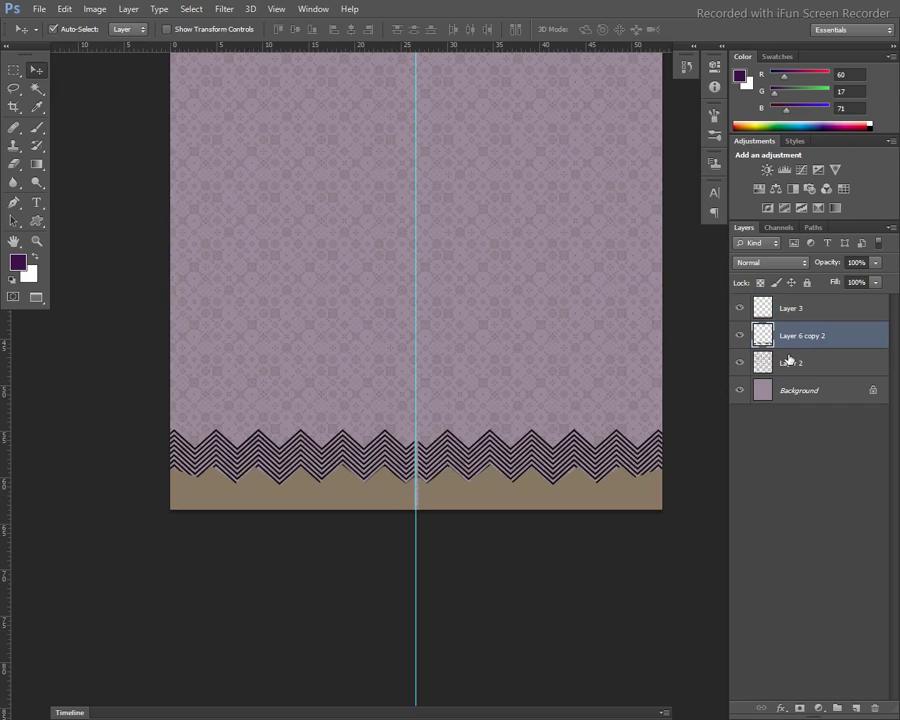
pyautogui.press('m')
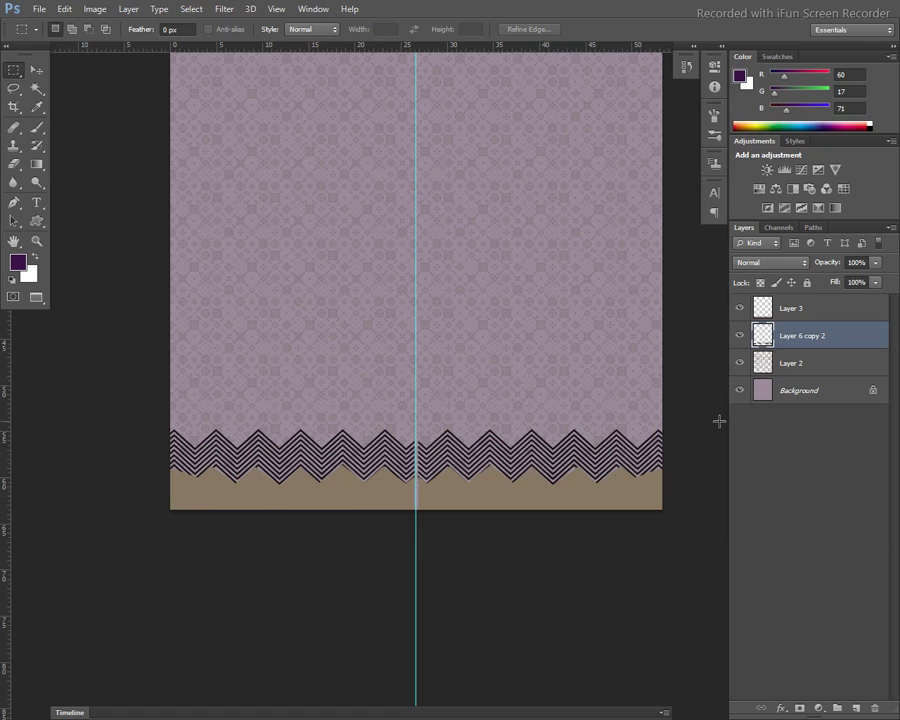
# - Copy lantern Layer 2 into the new document, shrink it to about 57% and place it upper right
pyautogui.hotkey('ctrl', '-')
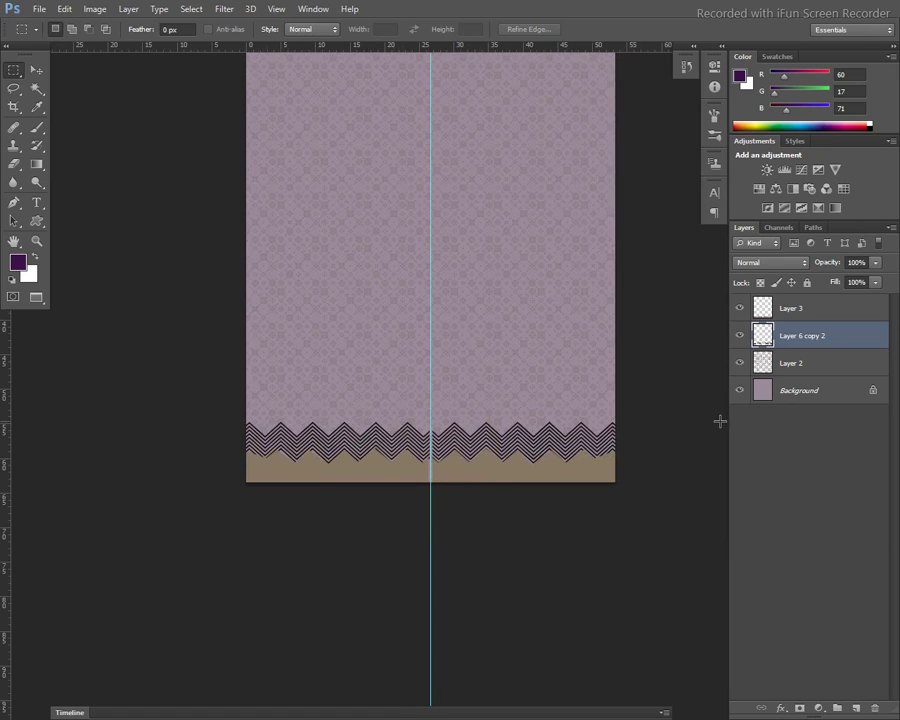
pyautogui.press('f')
pyautogui.press('f')
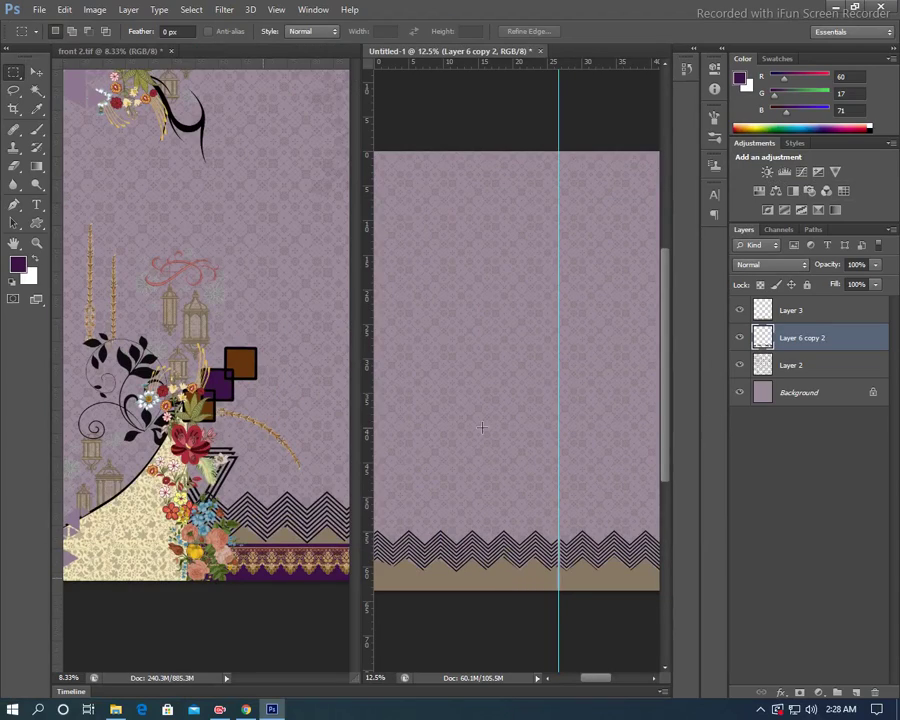
pyautogui.press('v')
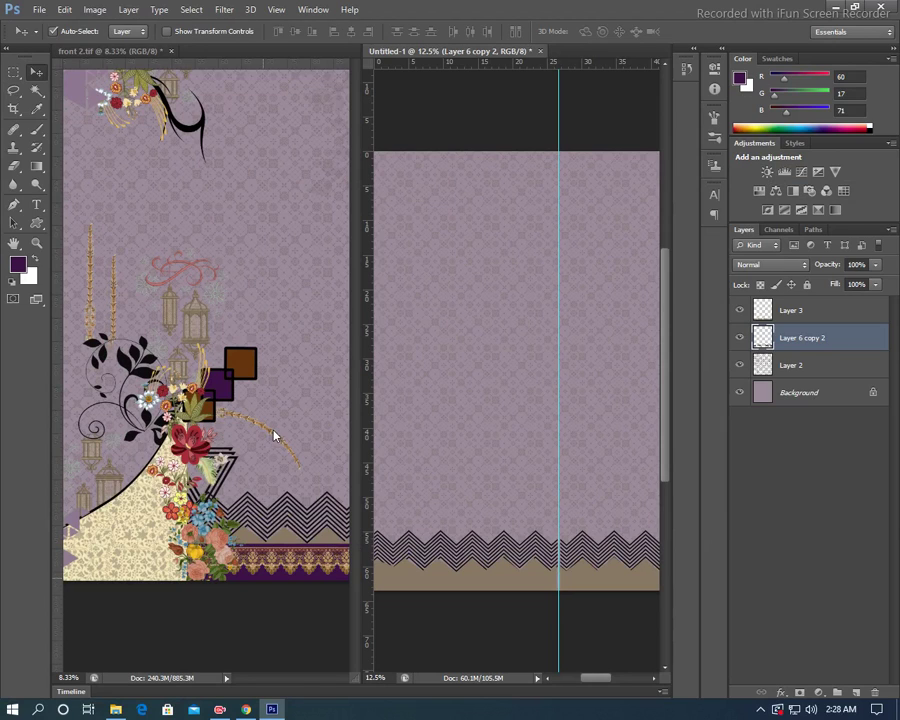
pyautogui.click(212, 458)
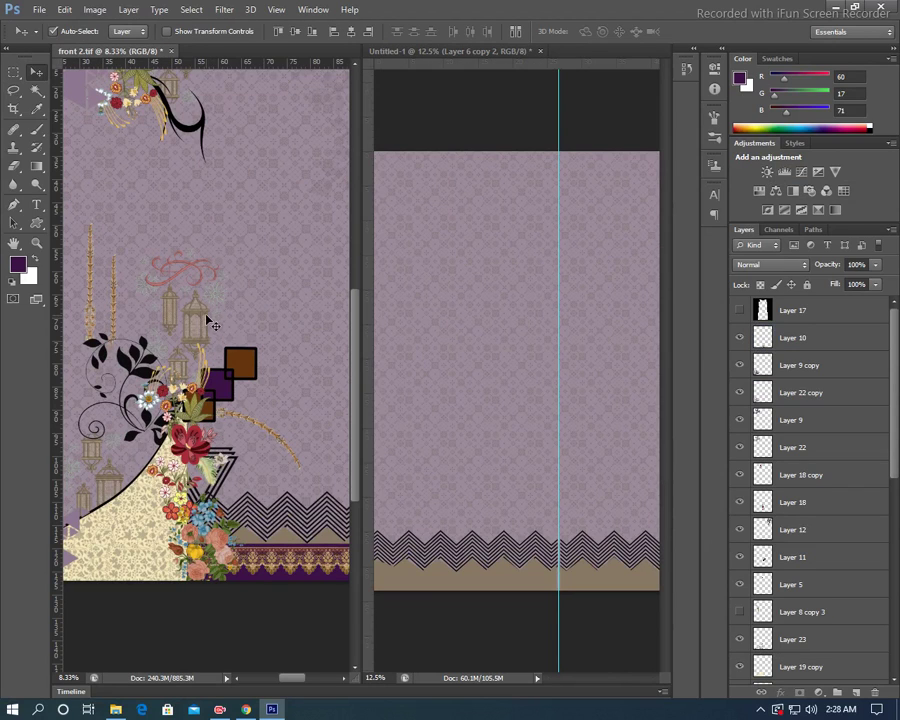
pyautogui.click(200, 328)
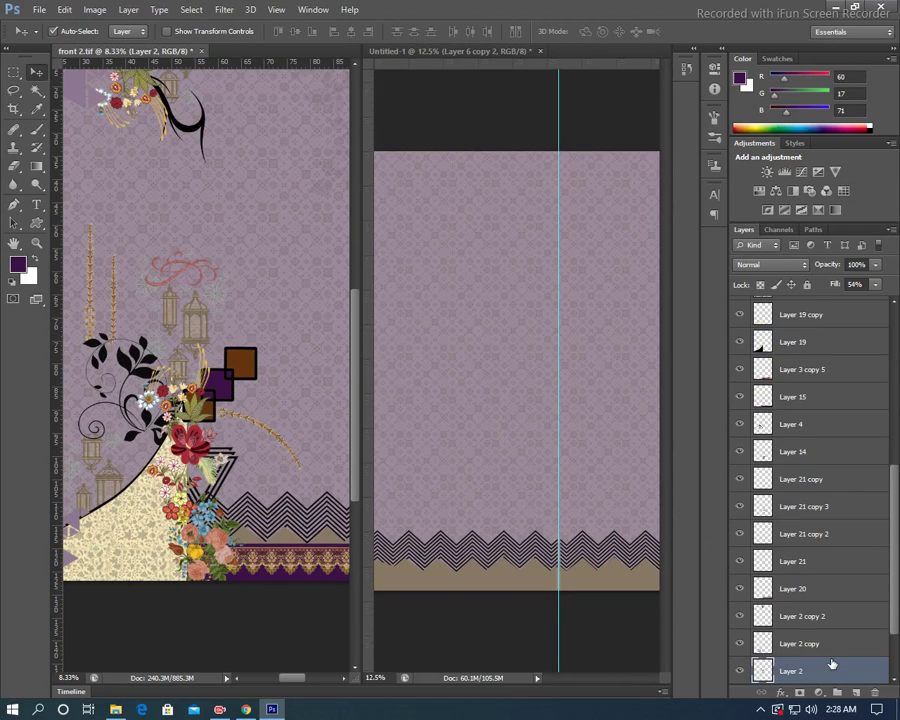
pyautogui.moveTo(830, 665); pyautogui.dragTo(596, 514)
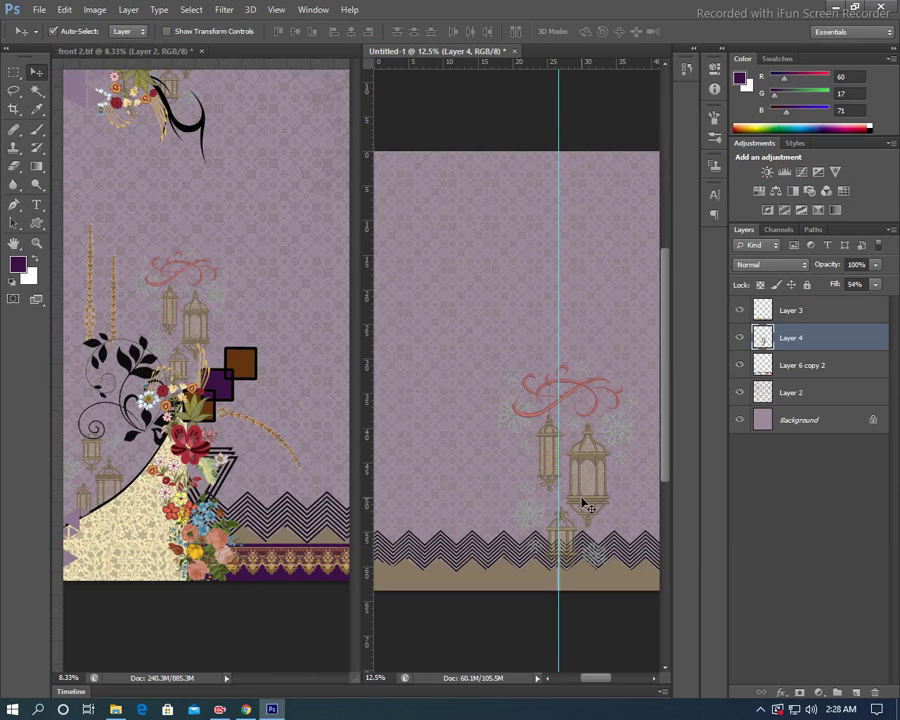
pyautogui.hotkey('ctrl', 't')
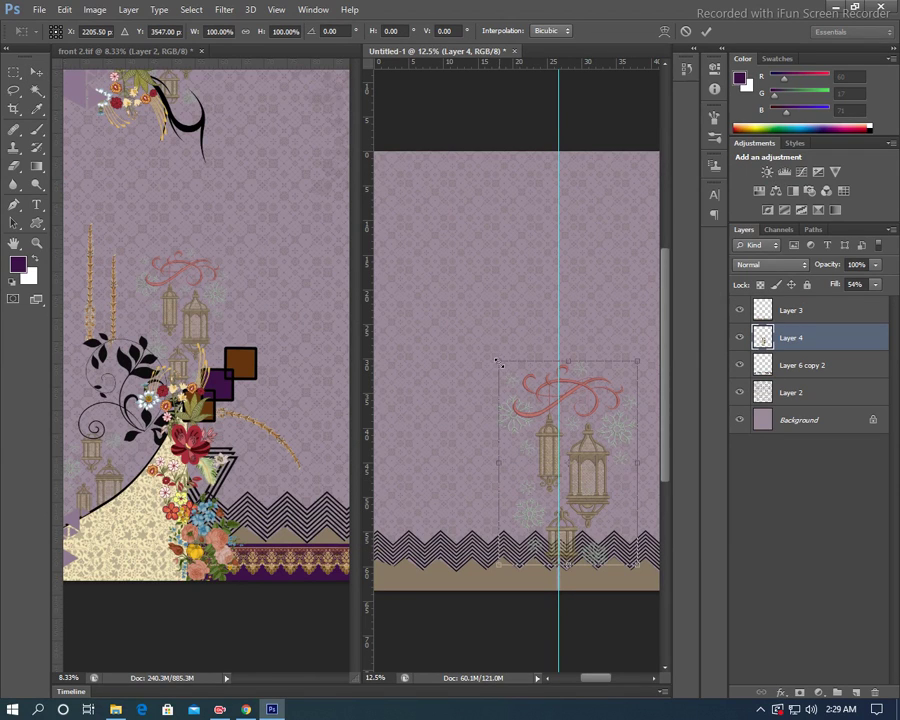
pyautogui.moveTo(497, 361); pyautogui.dragTo(536, 403)
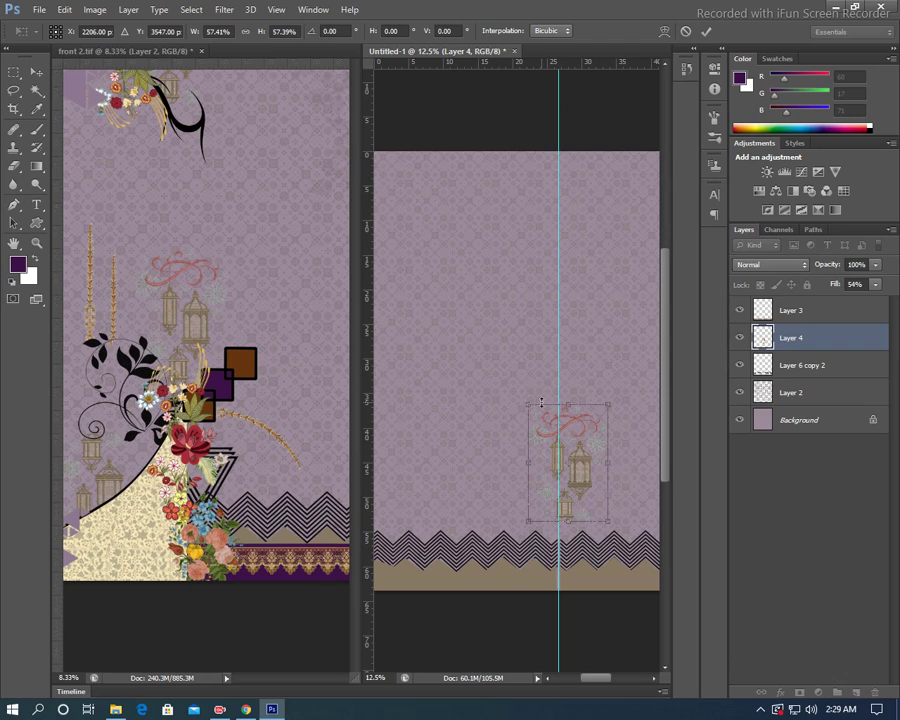
pyautogui.press('Return')
pyautogui.moveTo(585, 458)
pyautogui.mouseDown()
pyautogui.moveTo(572, 474)
pyautogui.moveTo(620, 304)
pyautogui.mouseUp()
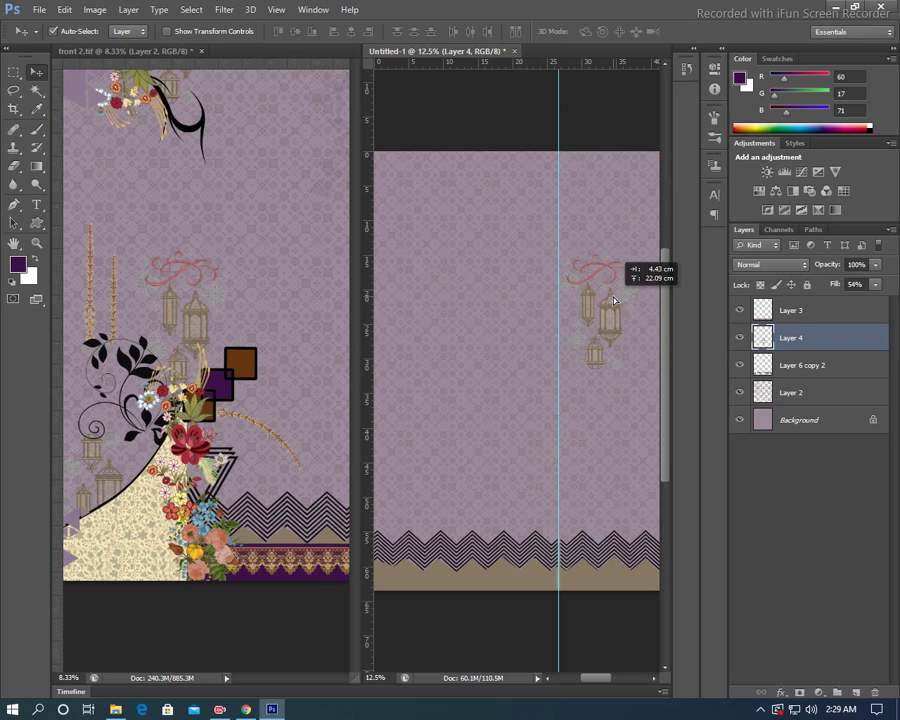
# - Add and shrink a second lantern copy, then undo the extra lantern group
pyautogui.click(193, 440)
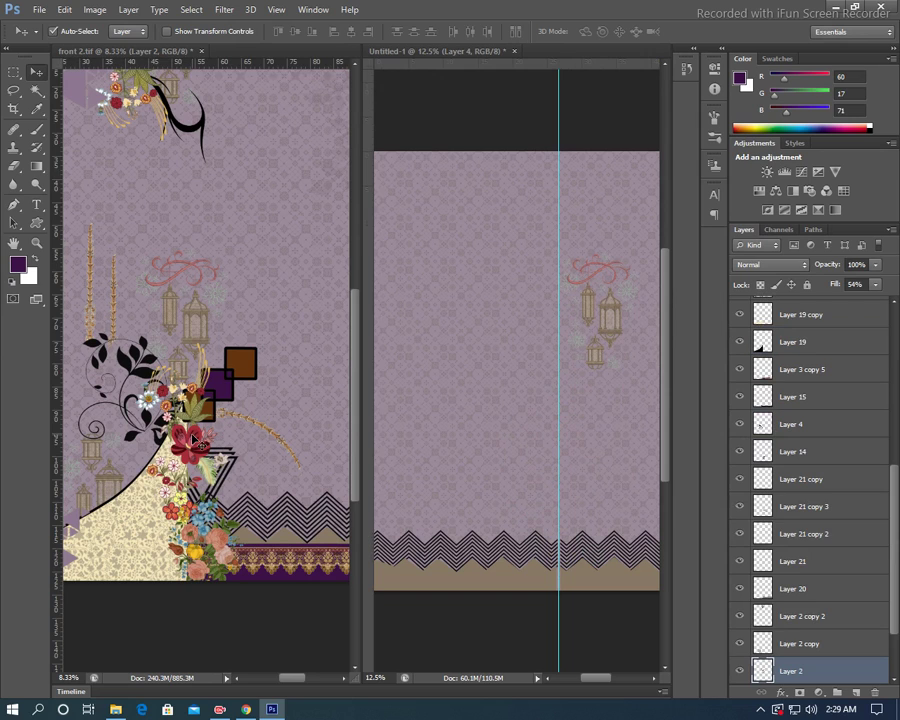
pyautogui.scroll(-3, 797, 534)
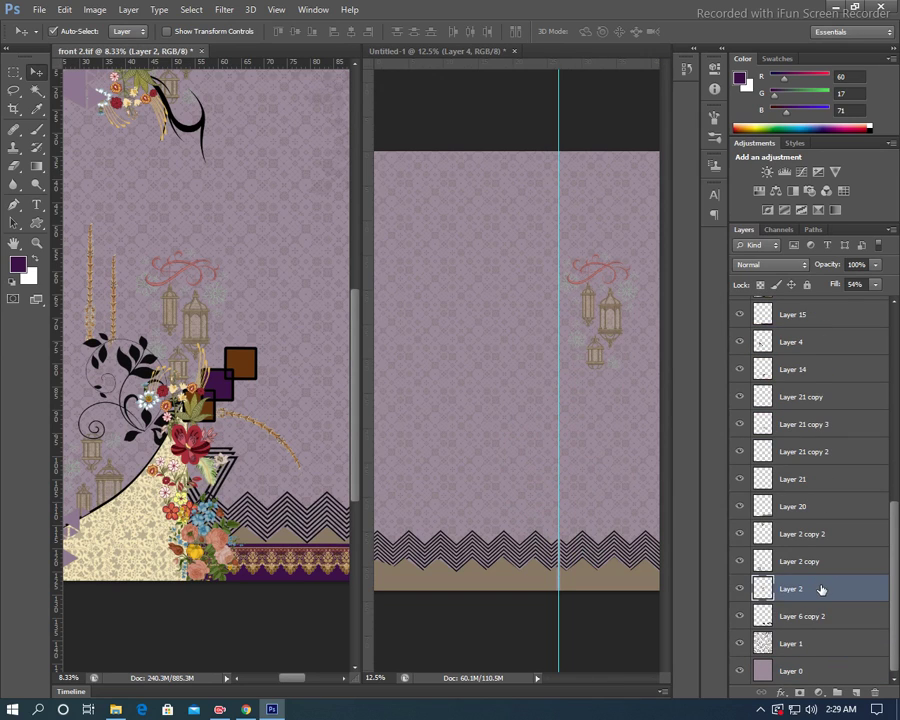
pyautogui.moveTo(821, 589); pyautogui.dragTo(614, 392)
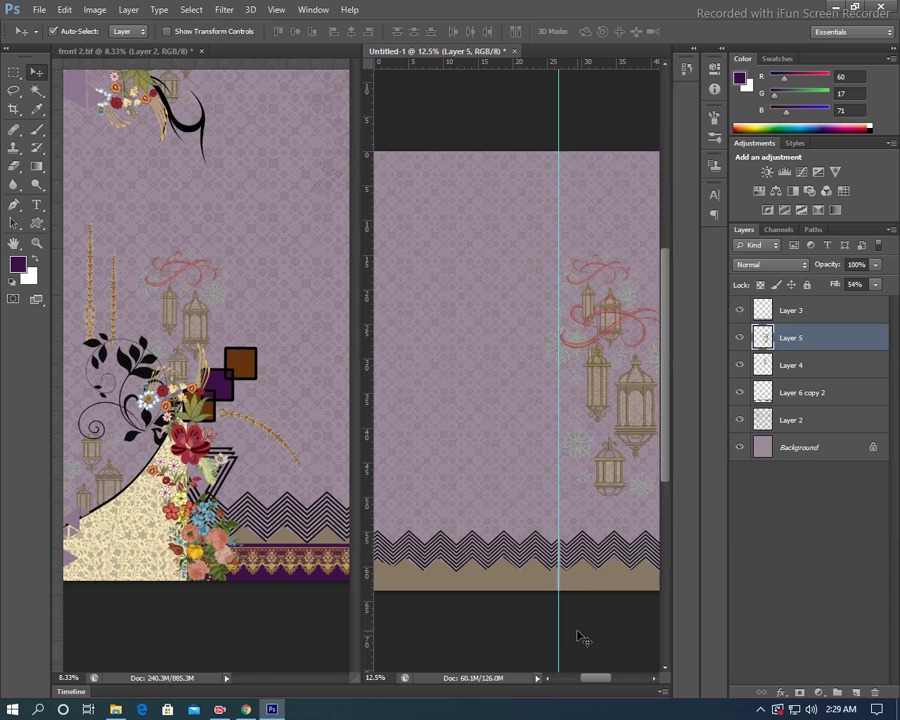
pyautogui.hotkey('ctrl', 't')
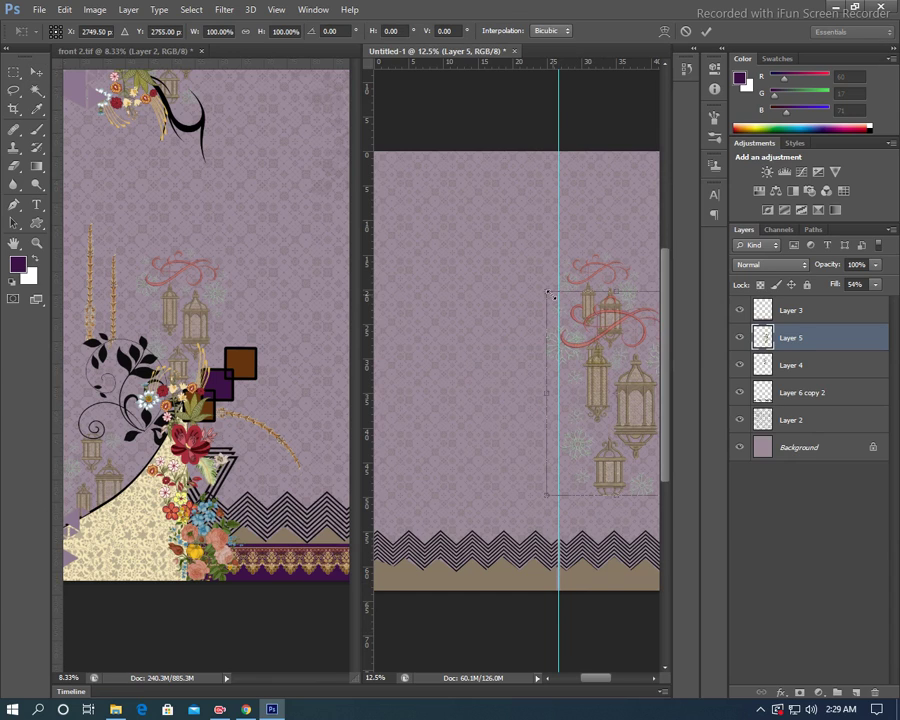
pyautogui.moveTo(553, 297); pyautogui.dragTo(562, 314)
pyautogui.press('Return')
pyautogui.hotkey('ctrl', 'e')
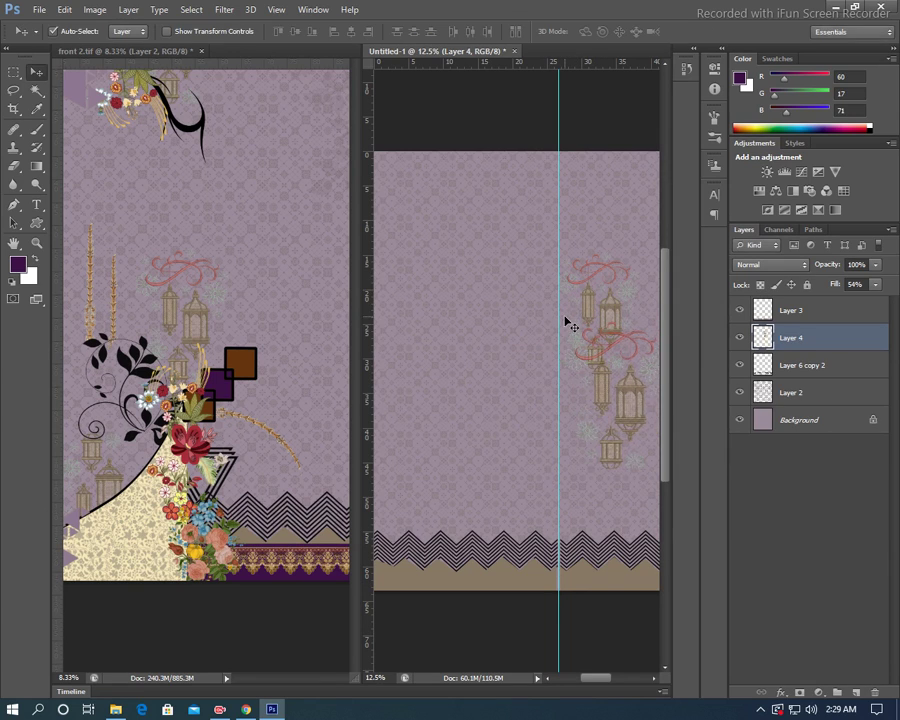
pyautogui.hotkey('ctrl', 'z')
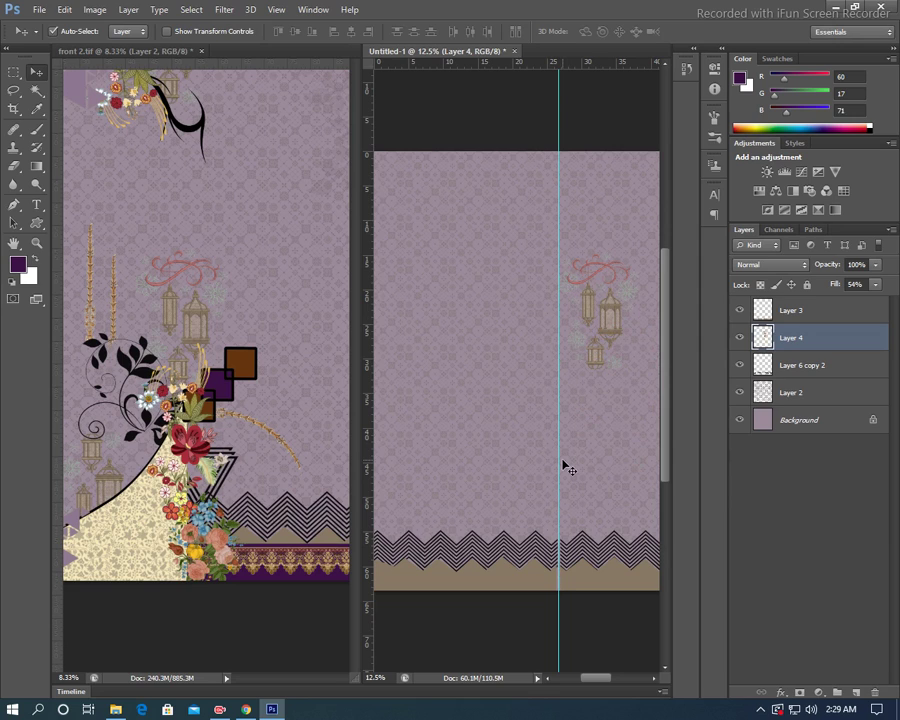
# - Copy bouquet Layer 18 with Layer 21 copy 3 into the dress front, deleting the duplicate copy
pyautogui.click(190, 437)
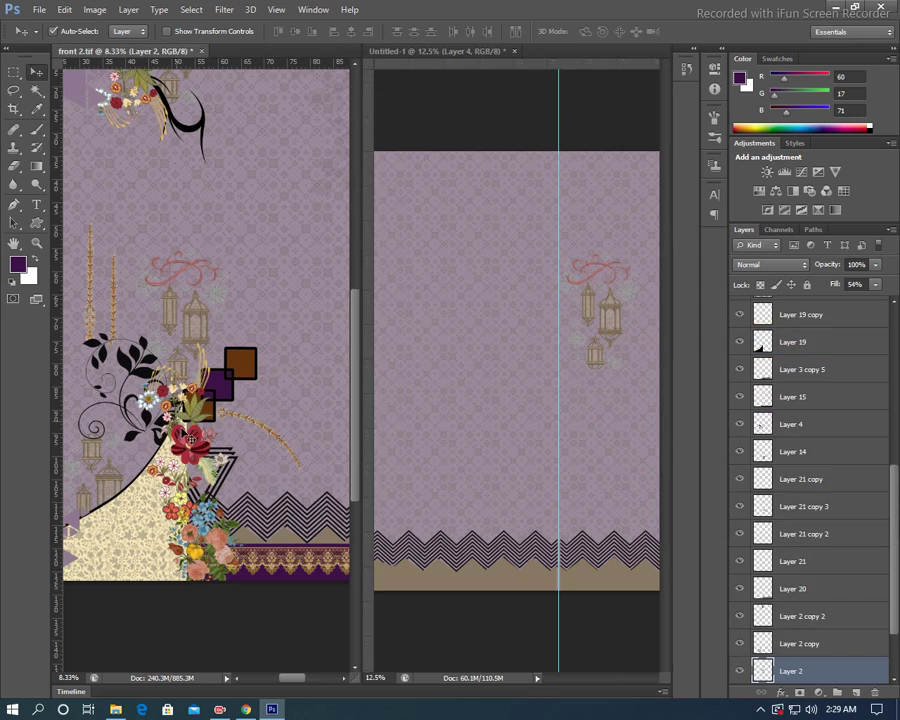
pyautogui.click(260, 418)
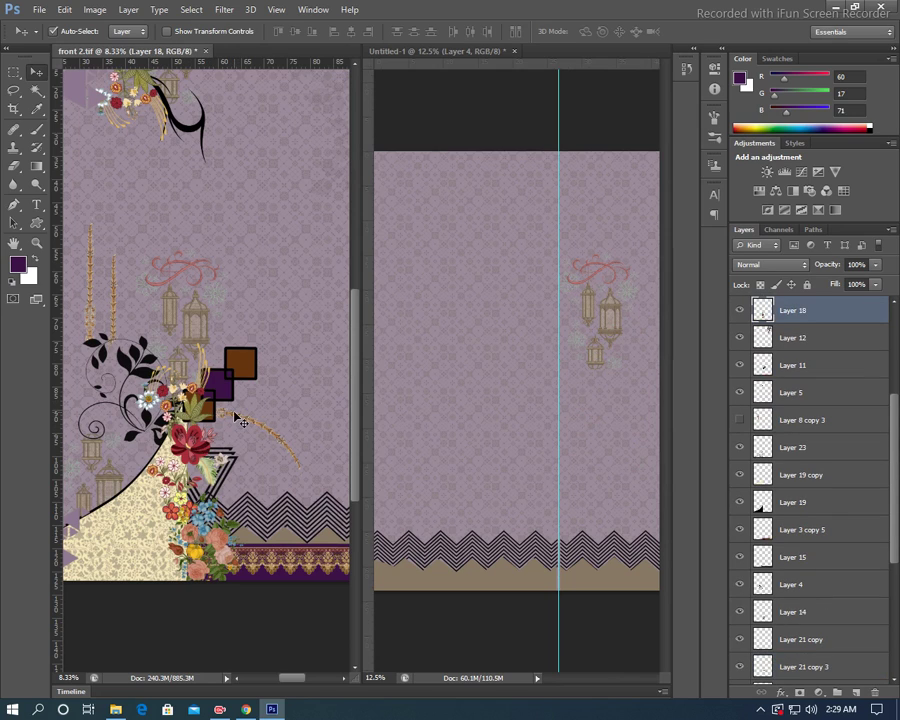
pyautogui.keyDown('shift'); pyautogui.click(270, 410); pyautogui.keyUp('shift')
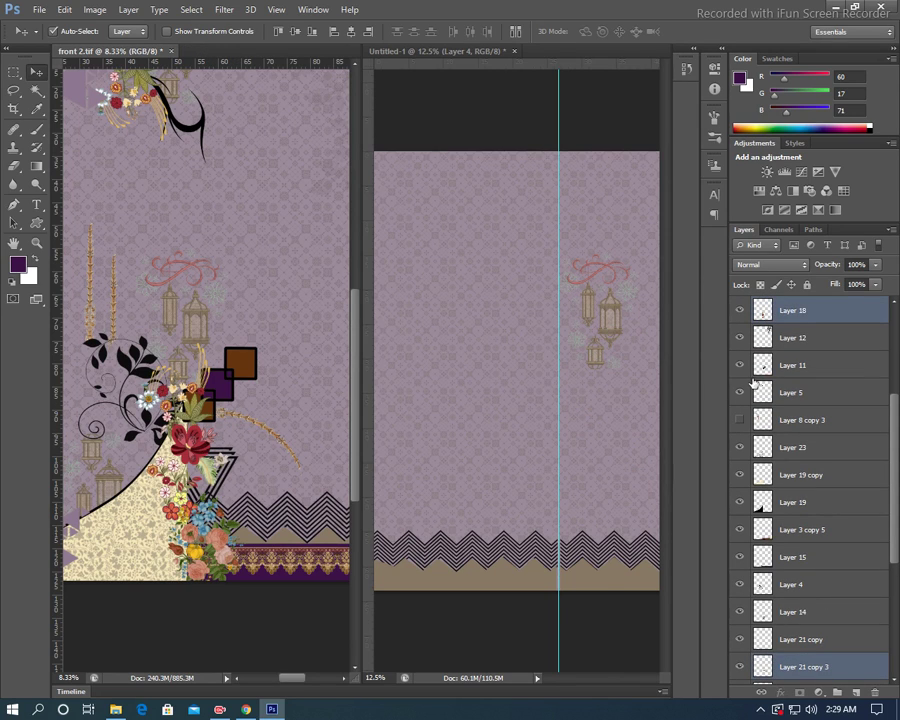
pyautogui.moveTo(822, 312); pyautogui.dragTo(580, 290)
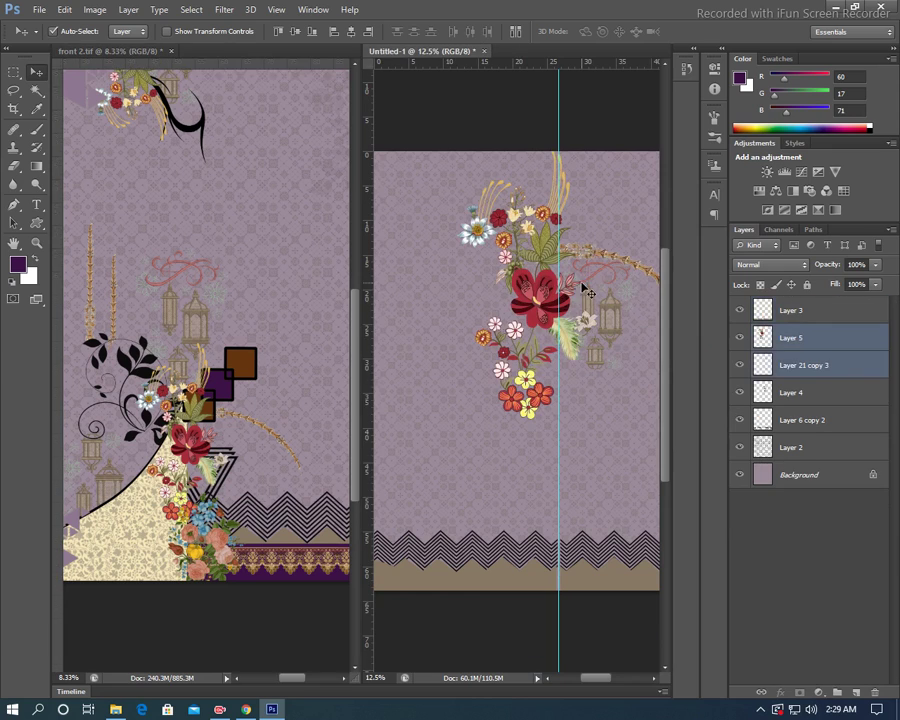
pyautogui.click(143, 370)
pyautogui.moveTo(830, 480); pyautogui.dragTo(545, 342)
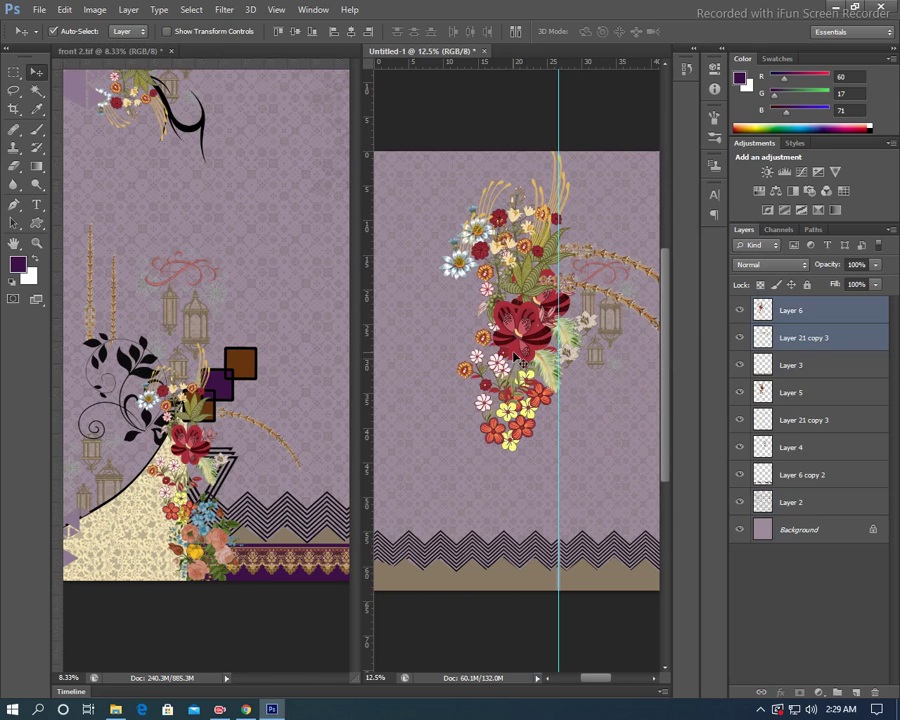
pyautogui.press('Delete')
# - Copy the black leafy scroll Layer 4 into the dress front and show it full screen
pyautogui.click(97, 259)
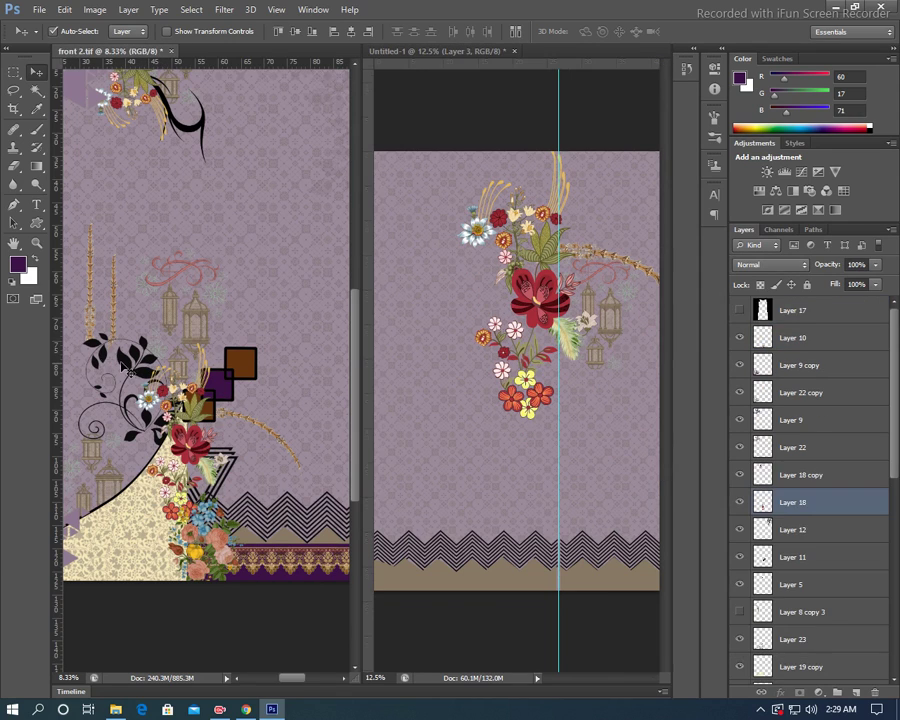
pyautogui.click(97, 259)
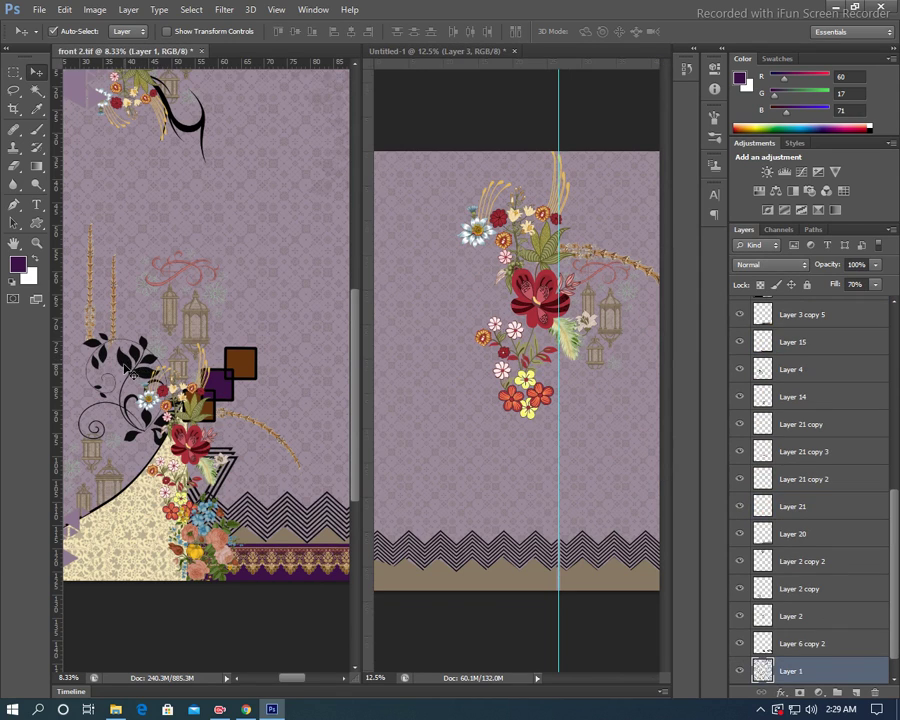
pyautogui.click(790, 369)
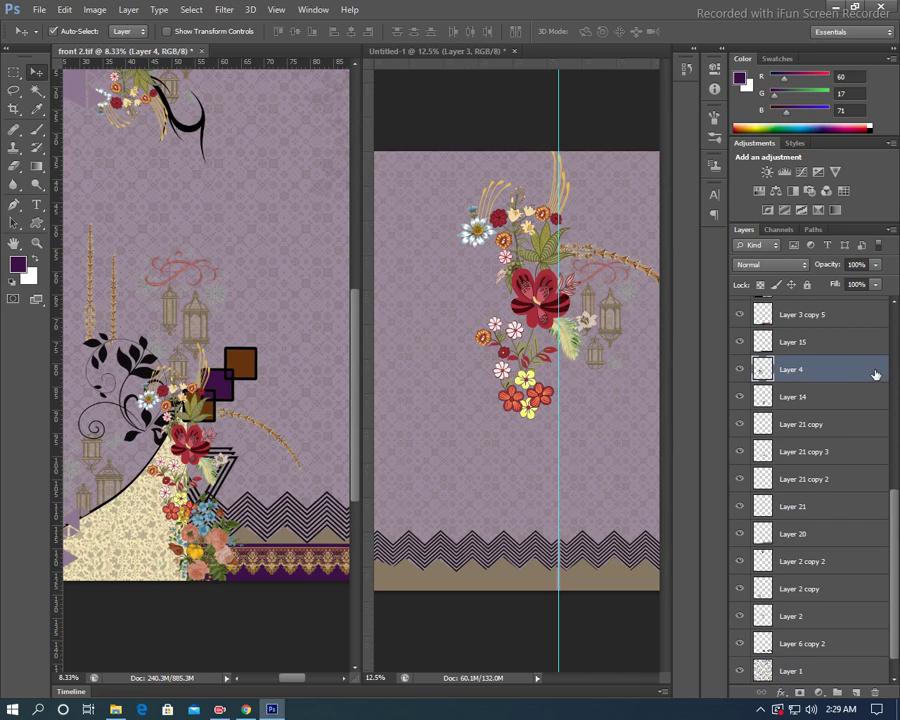
pyautogui.moveTo(876, 374); pyautogui.dragTo(589, 366)
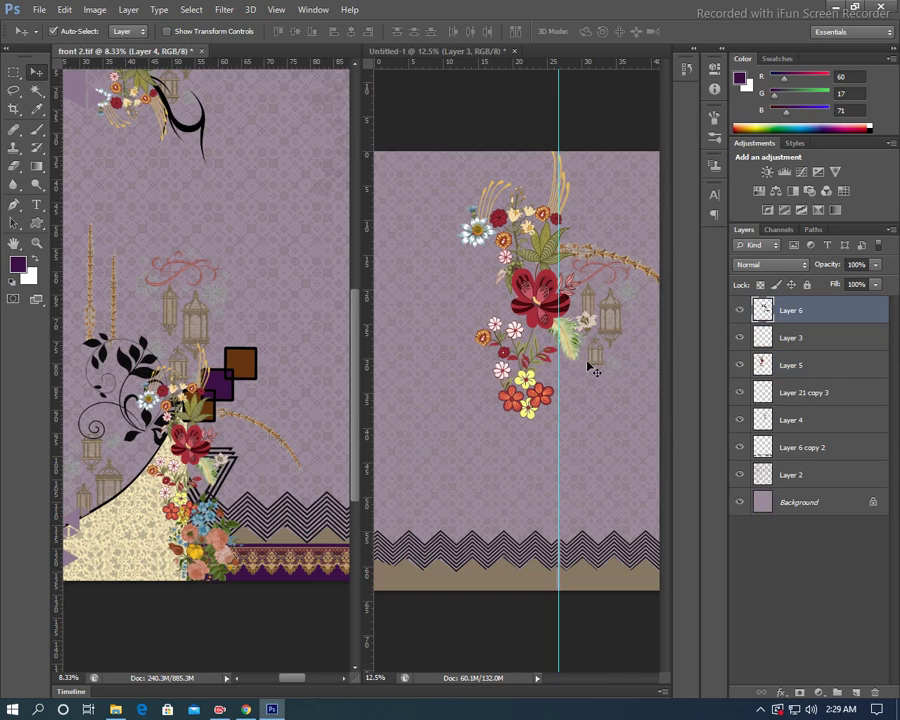
pyautogui.press('f')
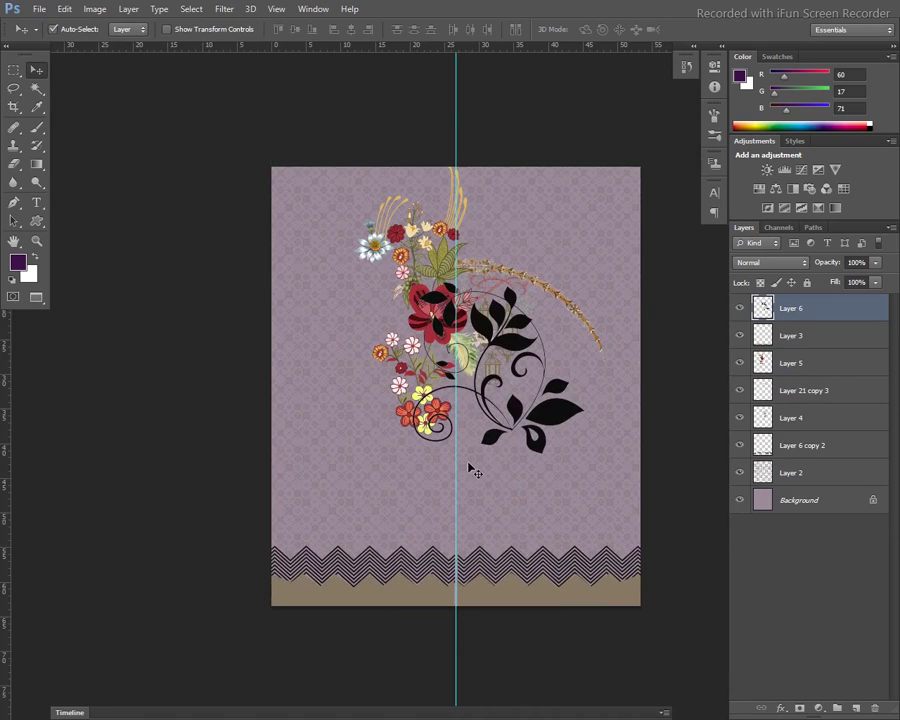
pyautogui.click(430, 340)
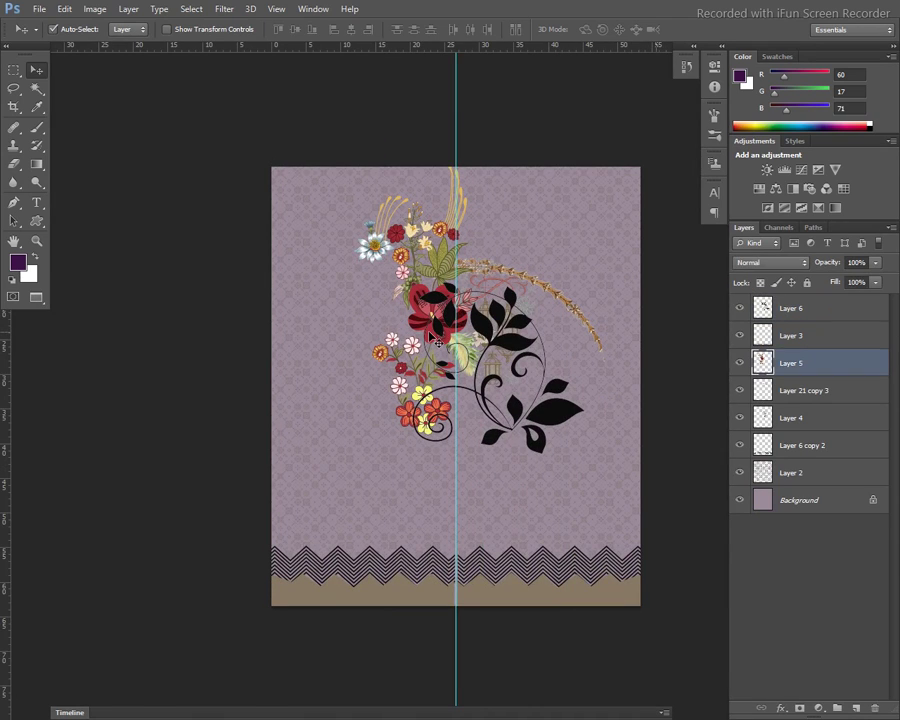
pyautogui.hotkey('ctrl', 't')
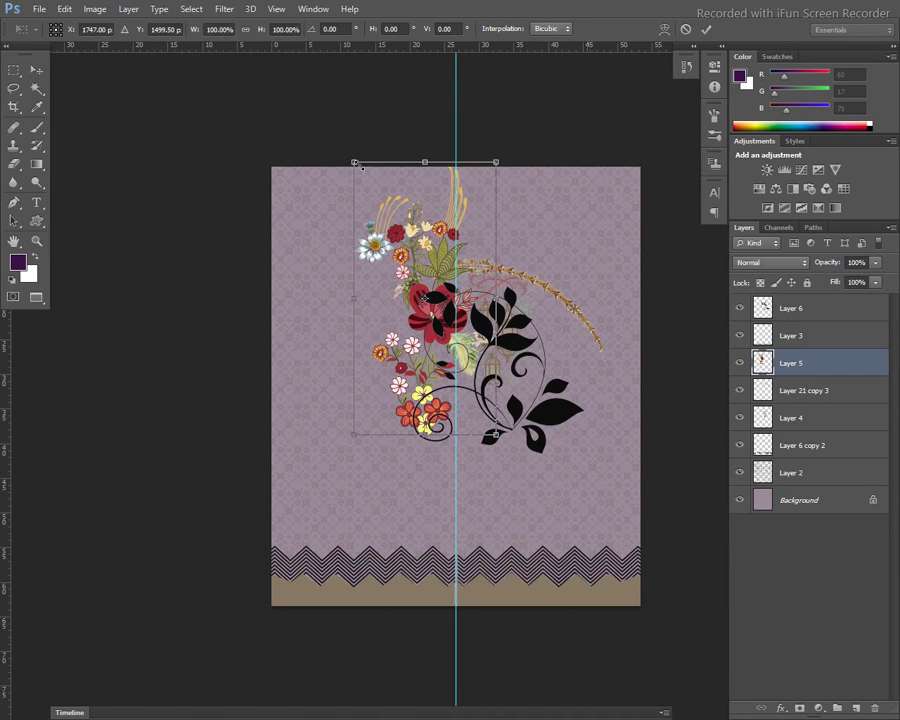
# - Shrink the bouquet to about 54% and move it down onto the chevron border
pyautogui.moveTo(362, 171); pyautogui.dragTo(398, 224)
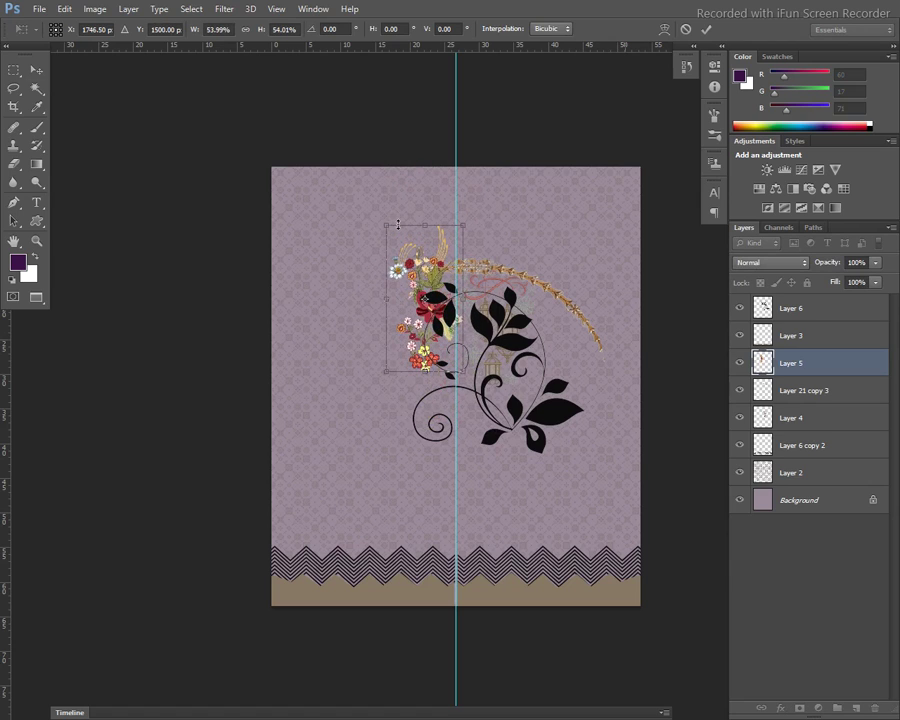
pyautogui.press('Return')
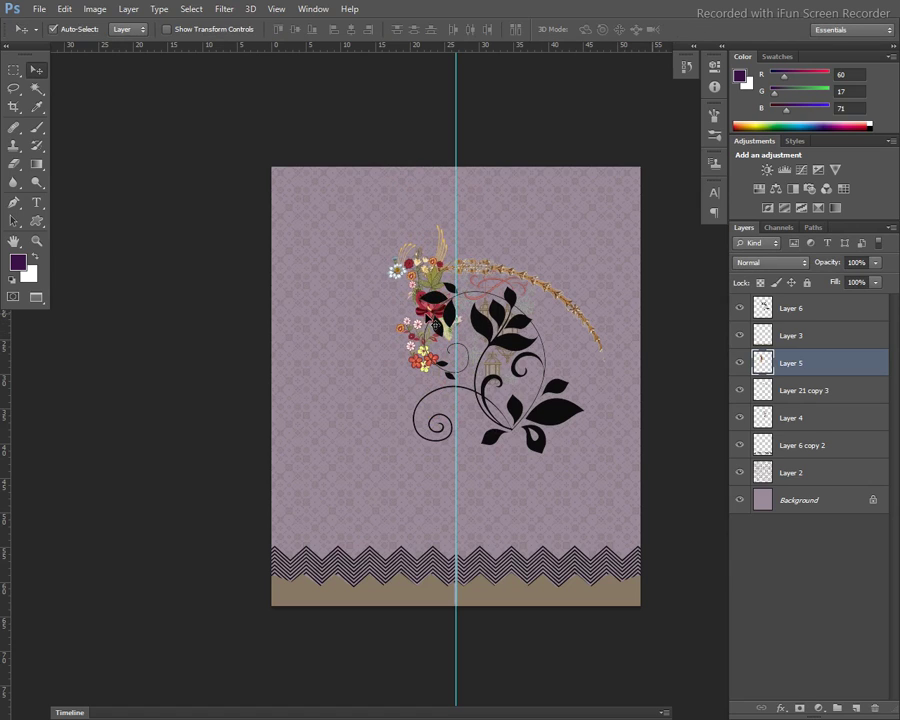
pyautogui.moveTo(431, 316); pyautogui.dragTo(465, 532)
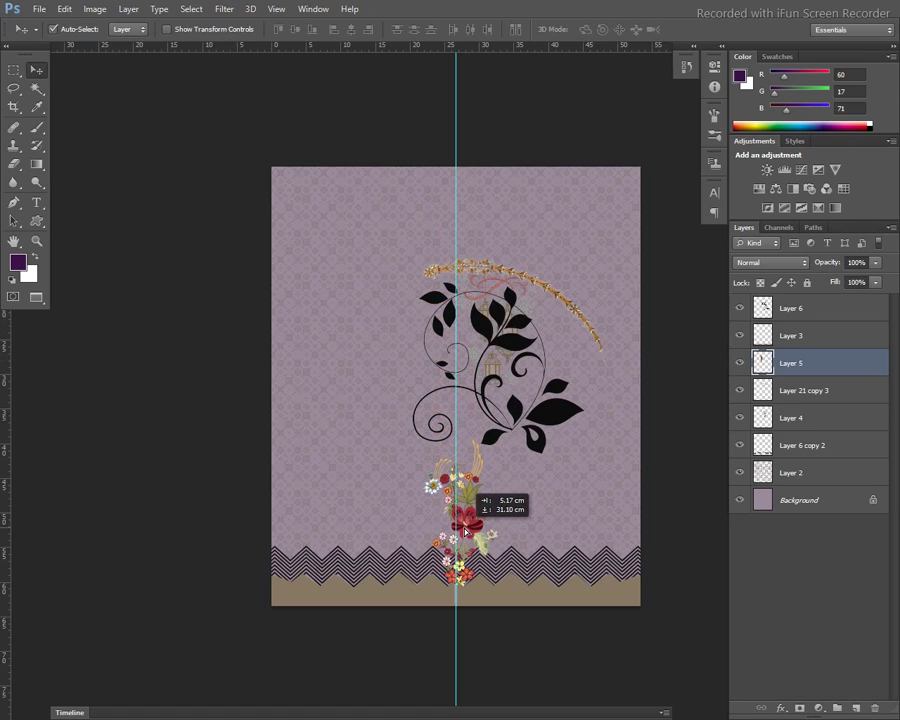
# - Shrink the black leaf scroll toward the upper left and move the lanterns down onto the bouquet
pyautogui.click(551, 414)
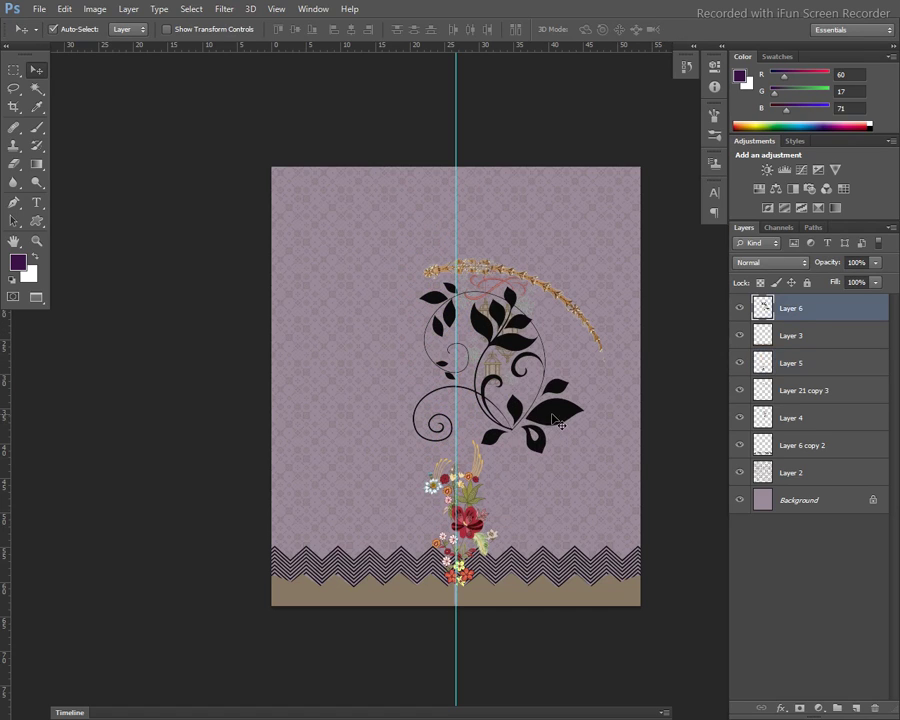
pyautogui.hotkey('ctrl', 't')
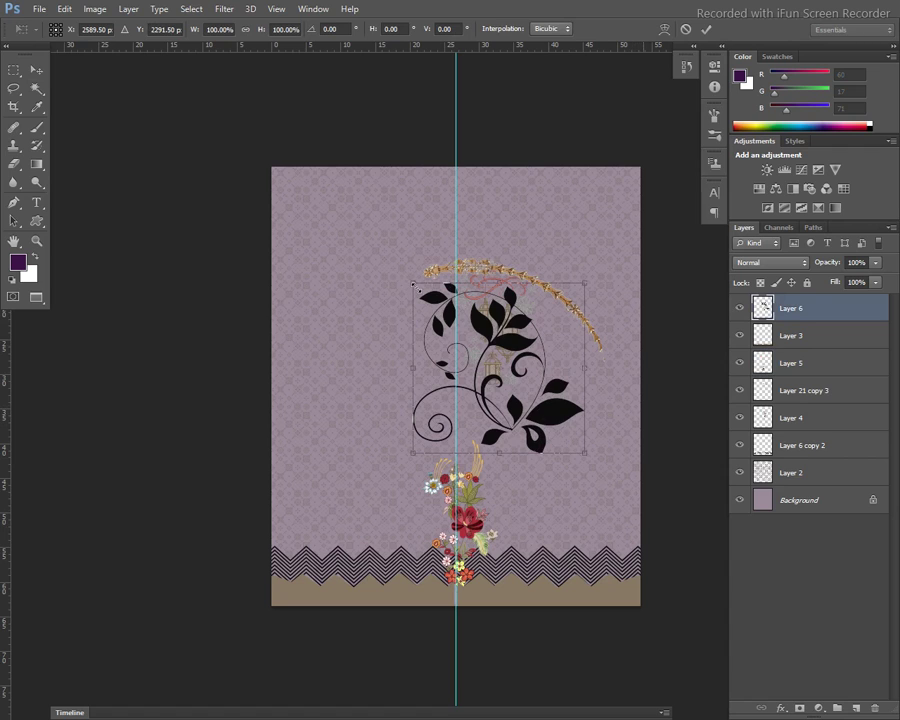
pyautogui.moveTo(414, 286); pyautogui.dragTo(449, 316)
pyautogui.moveTo(520, 350)
pyautogui.mouseDown()
pyautogui.moveTo(445, 427)
pyautogui.moveTo(404, 318)
pyautogui.moveTo(366, 299)
pyautogui.mouseUp()
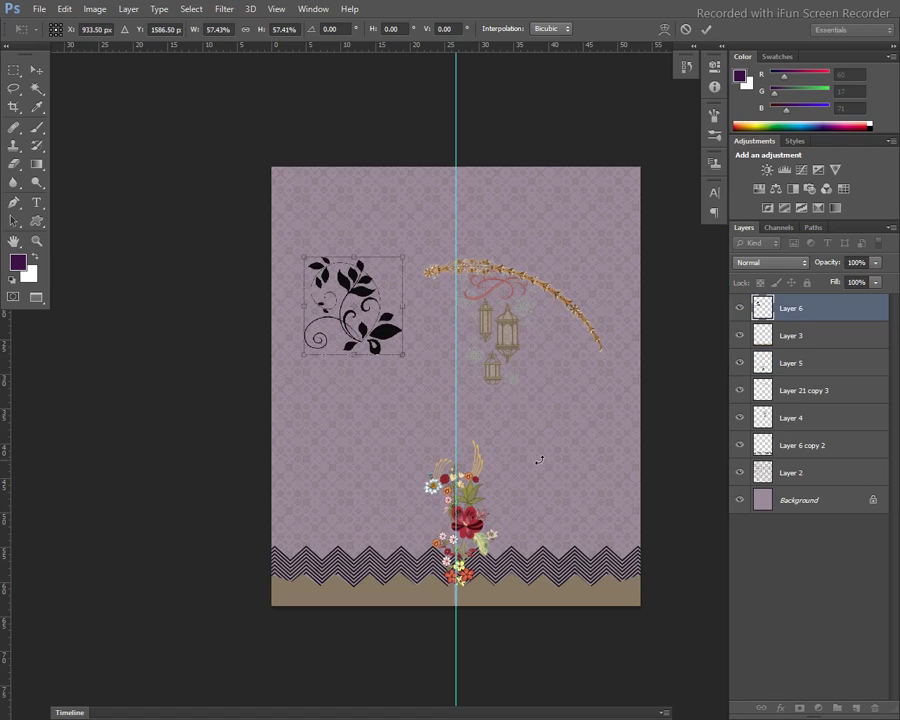
pyautogui.press('Return')
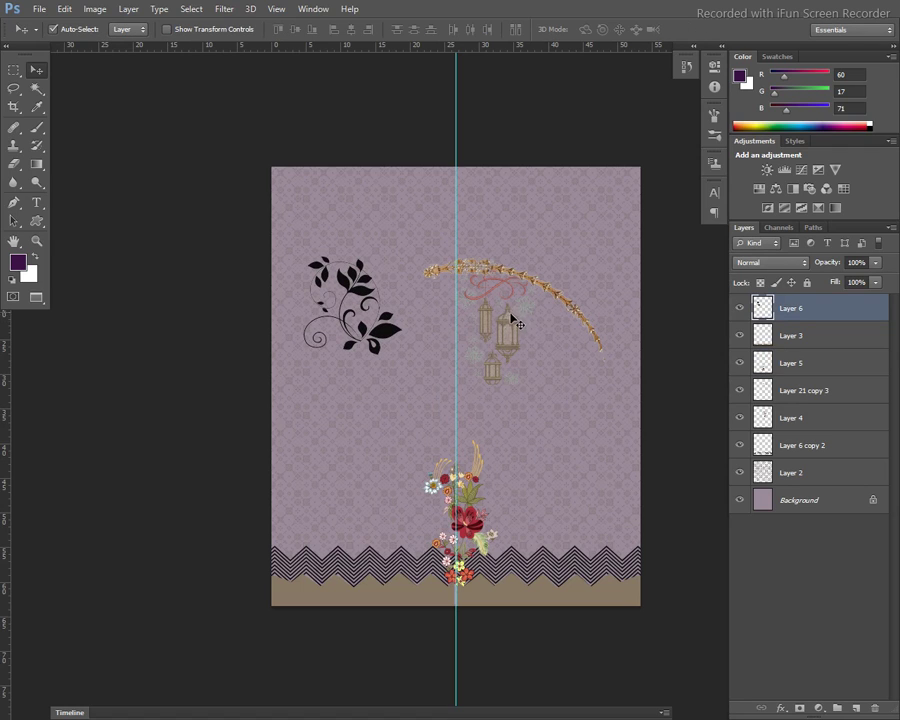
pyautogui.moveTo(511, 316); pyautogui.dragTo(520, 471)
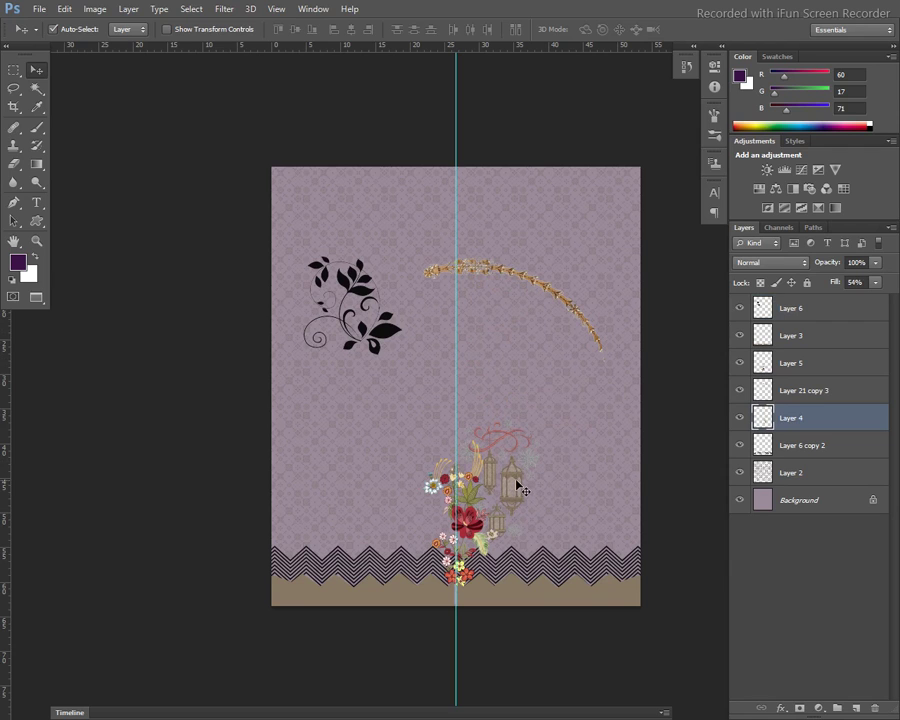
# - Flip the lanterns layer horizontally so they flank both sides of the bouquet
pyautogui.hotkey('ctrl', 'a')
pyautogui.hotkey('alt', 'e')
pyautogui.press('a')
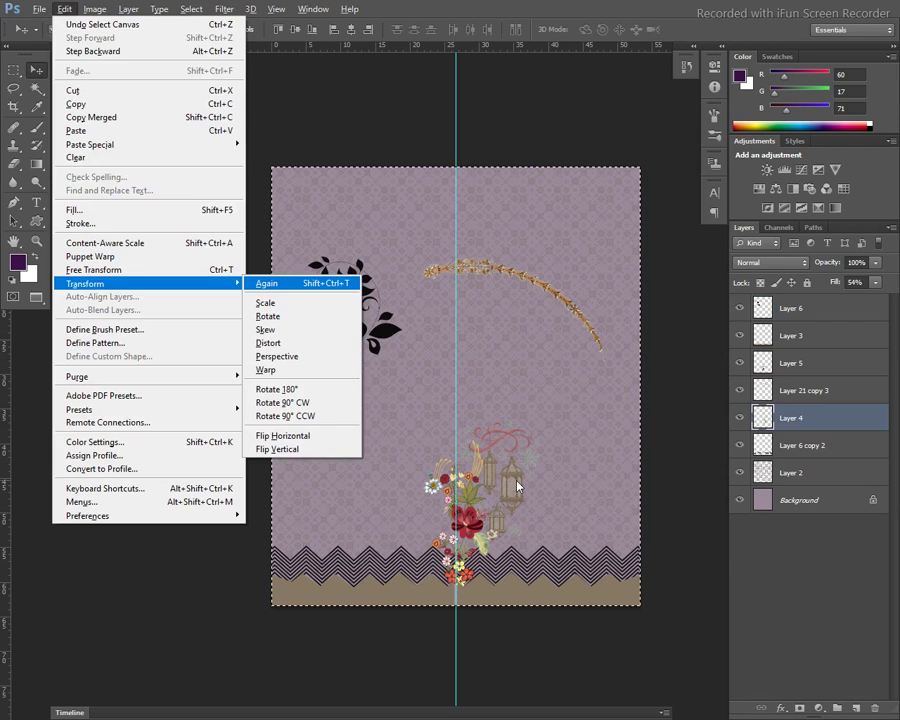
pyautogui.press('h')
pyautogui.hotkey('ctrl', 'd')
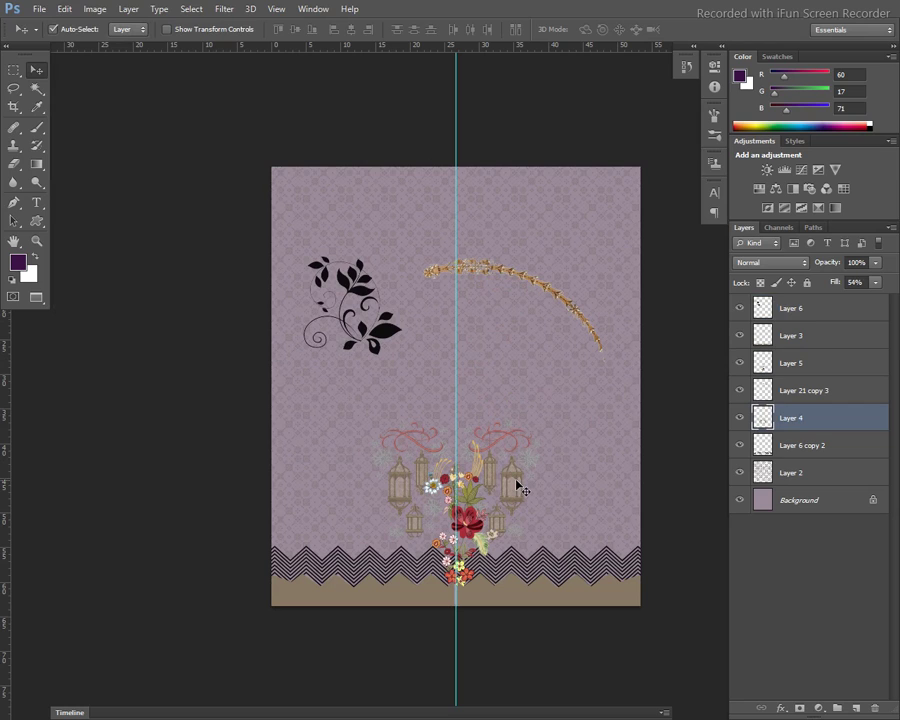
# - Shrink the golden arc in Layer 21 copy 3 to about 61%, rotate it and place it beside the bouquet
pyautogui.click(491, 267)
pyautogui.hotkey('ctrl', 't')
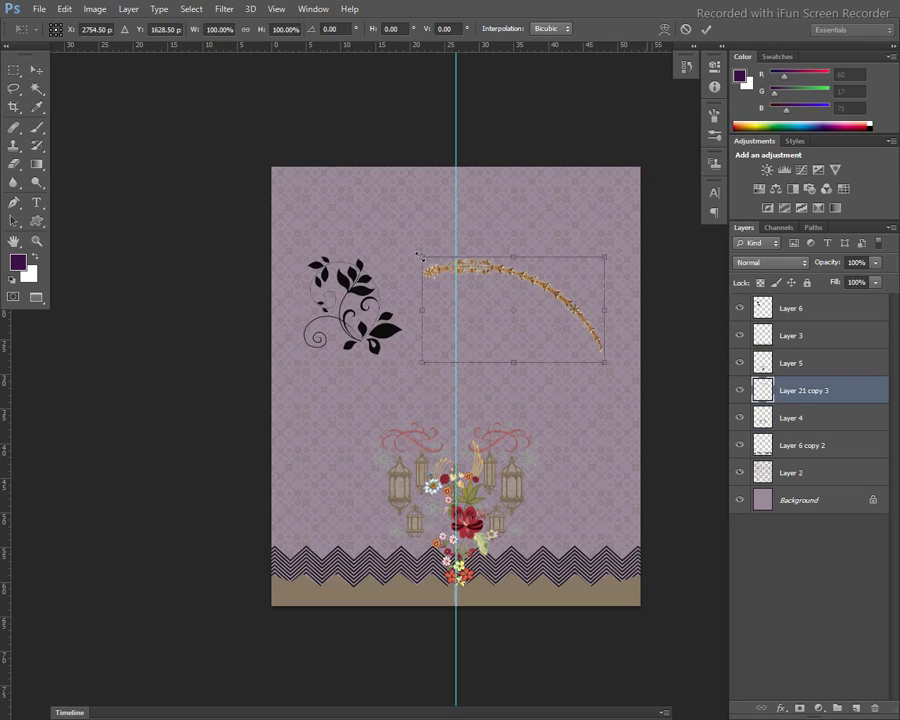
pyautogui.moveTo(424, 256); pyautogui.dragTo(458, 275)
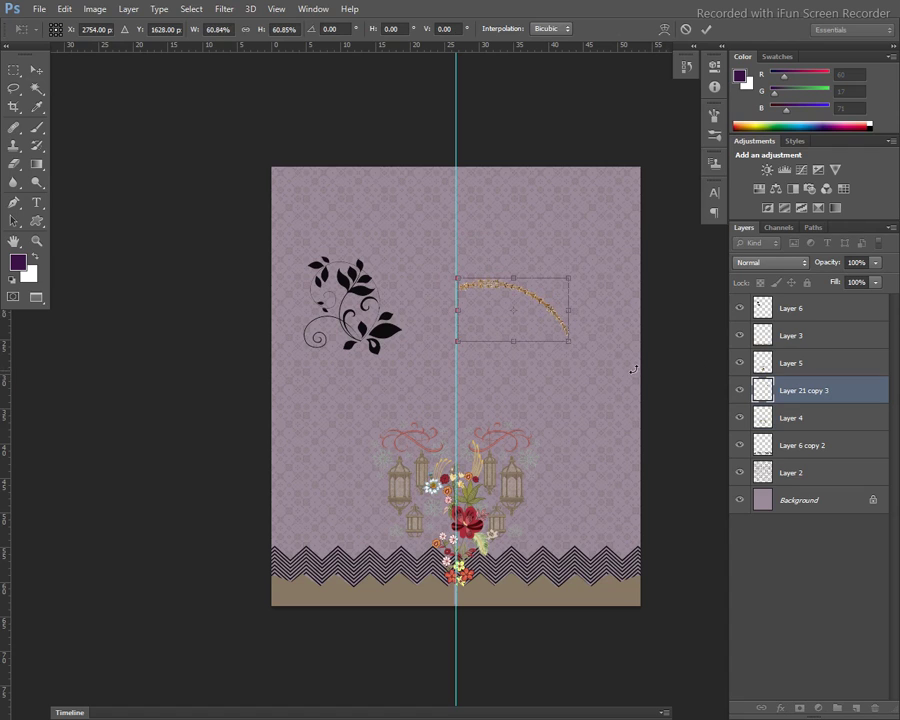
pyautogui.moveTo(628, 308)
pyautogui.mouseDown()
pyautogui.moveTo(631, 279)
pyautogui.moveTo(560, 198)
pyautogui.mouseUp()
pyautogui.moveTo(513, 310)
pyautogui.mouseDown()
pyautogui.moveTo(556, 408)
pyautogui.moveTo(545, 485)
pyautogui.moveTo(466, 433)
pyautogui.mouseUp()
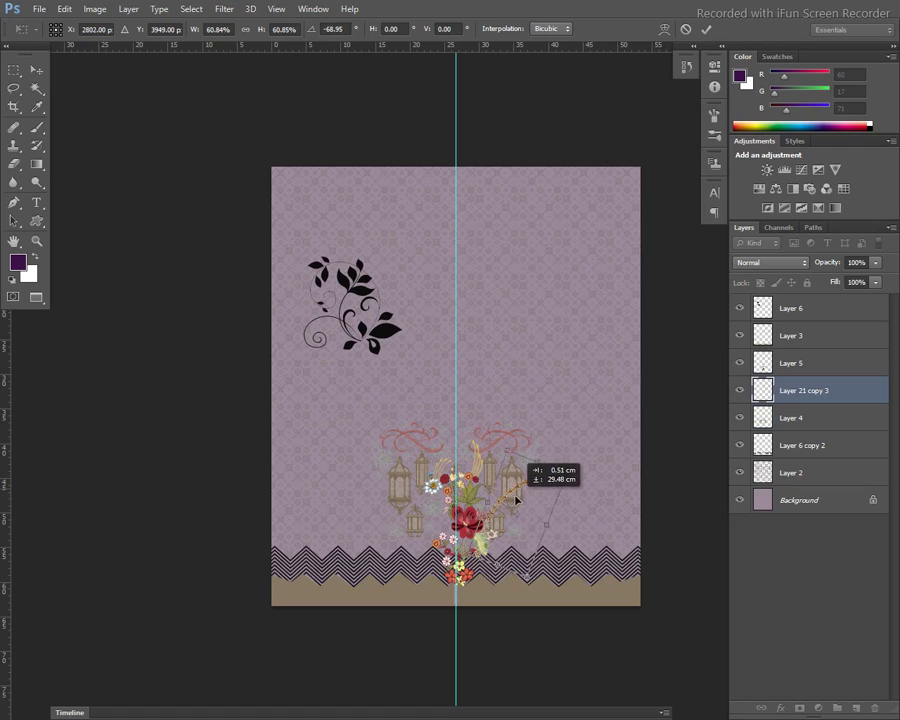
pyautogui.moveTo(466, 433)
pyautogui.mouseDown()
pyautogui.moveTo(577, 445)
pyautogui.moveTo(585, 540)
pyautogui.mouseUp()
pyautogui.moveTo(522, 552)
pyautogui.mouseDown()
pyautogui.moveTo(563, 467)
pyautogui.moveTo(570, 353)
pyautogui.mouseUp()
pyautogui.press('Return')
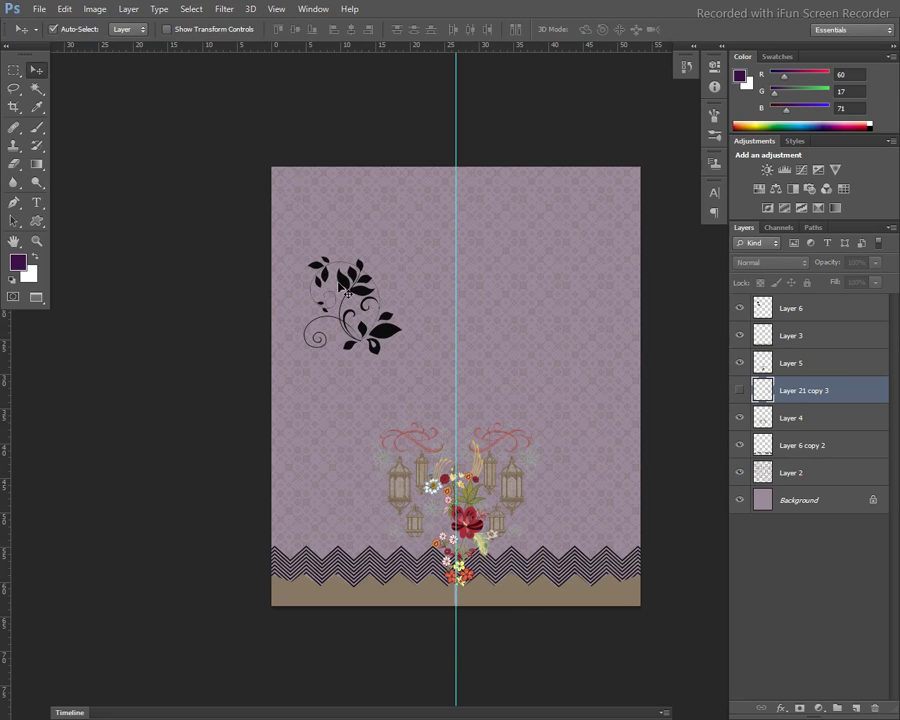
# - Move the black leaf ornament lower-left beside the bouquet and rotate it about -89° above the chevrons
pyautogui.moveTo(348, 285)
pyautogui.mouseDown()
pyautogui.moveTo(346, 453)
pyautogui.moveTo(357, 516)
pyautogui.mouseUp()
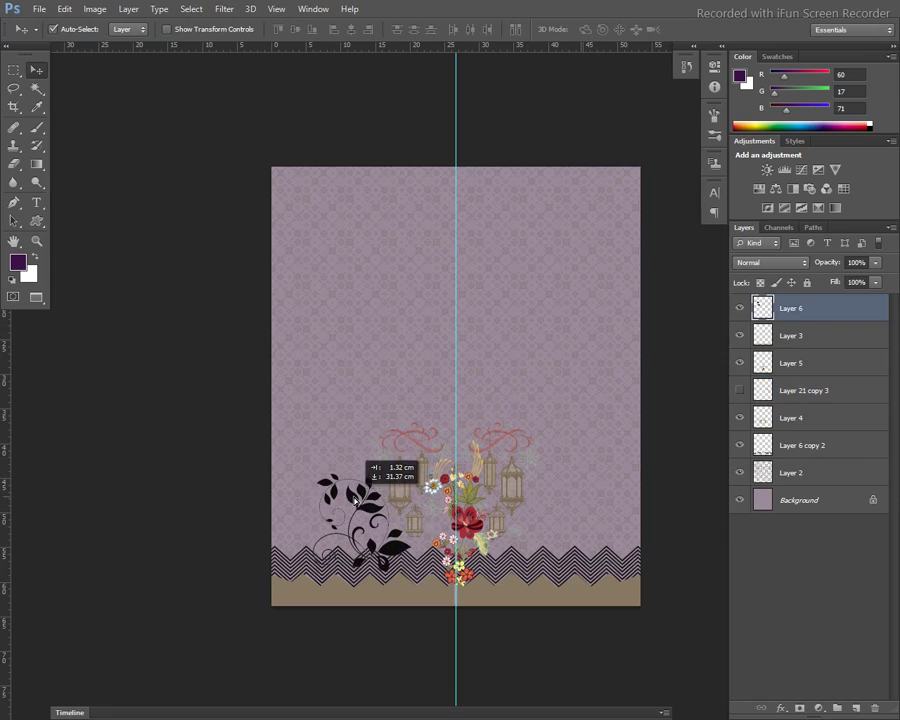
pyautogui.moveTo(357, 516); pyautogui.dragTo(347, 536)
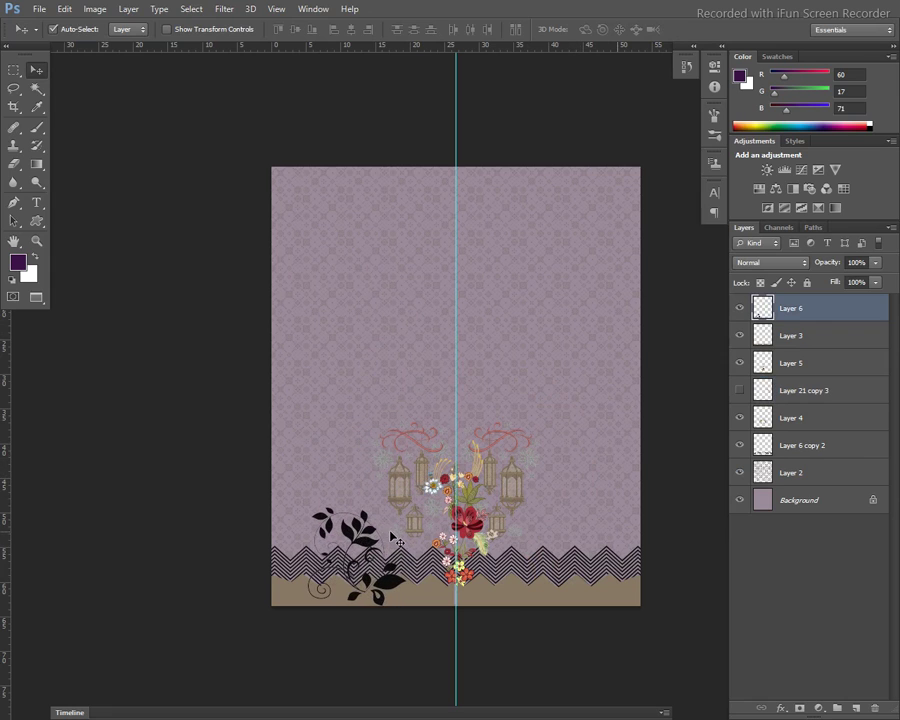
pyautogui.hotkey('ctrl', 't')
pyautogui.moveTo(458, 654); pyautogui.dragTo(455, 455)
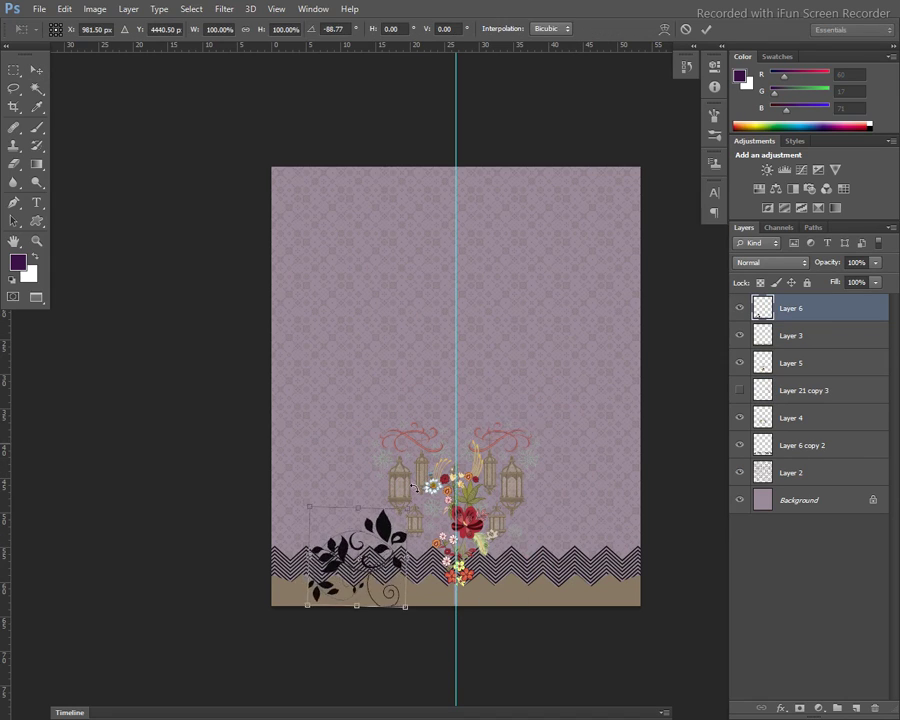
pyautogui.moveTo(390, 518)
pyautogui.mouseDown()
pyautogui.moveTo(405, 503)
pyautogui.moveTo(397, 498)
pyautogui.moveTo(442, 513)
pyautogui.mouseUp()
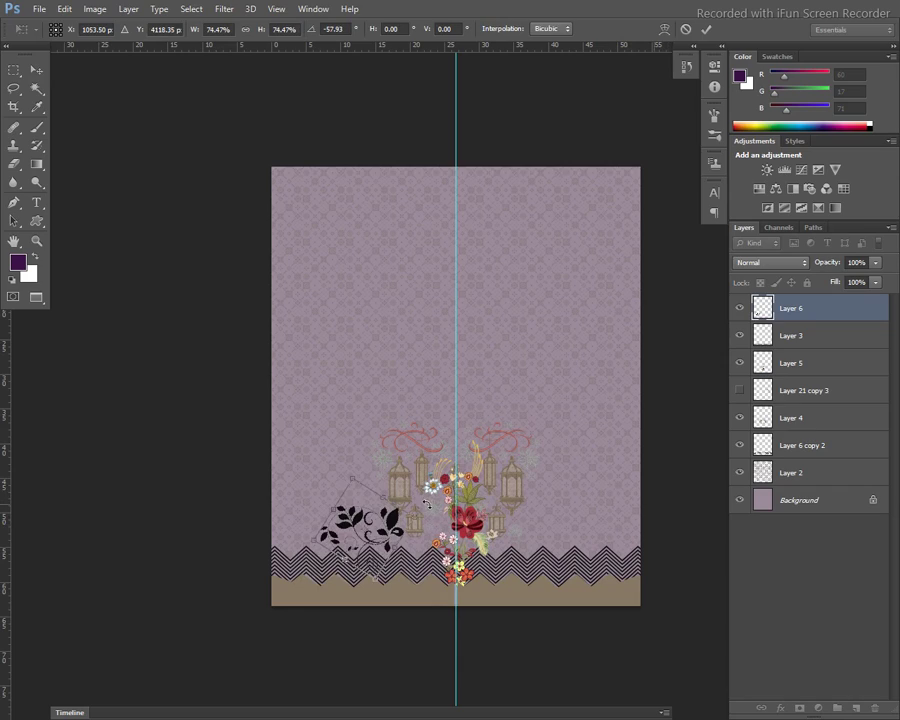
pyautogui.press('Return')
# - Zoom in on the bouquet and border, hide the guides, and select Layer 3
pyautogui.scroll(1, 431, 510)
pyautogui.scroll(1, 431, 510)
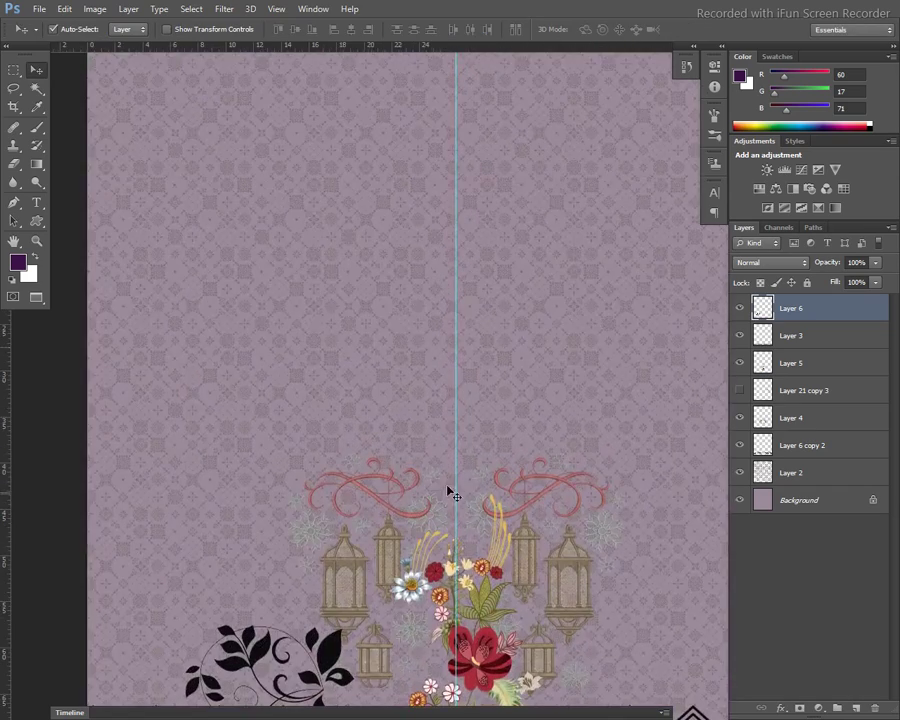
pyautogui.moveTo(477, 468); pyautogui.dragTo(431, 313)
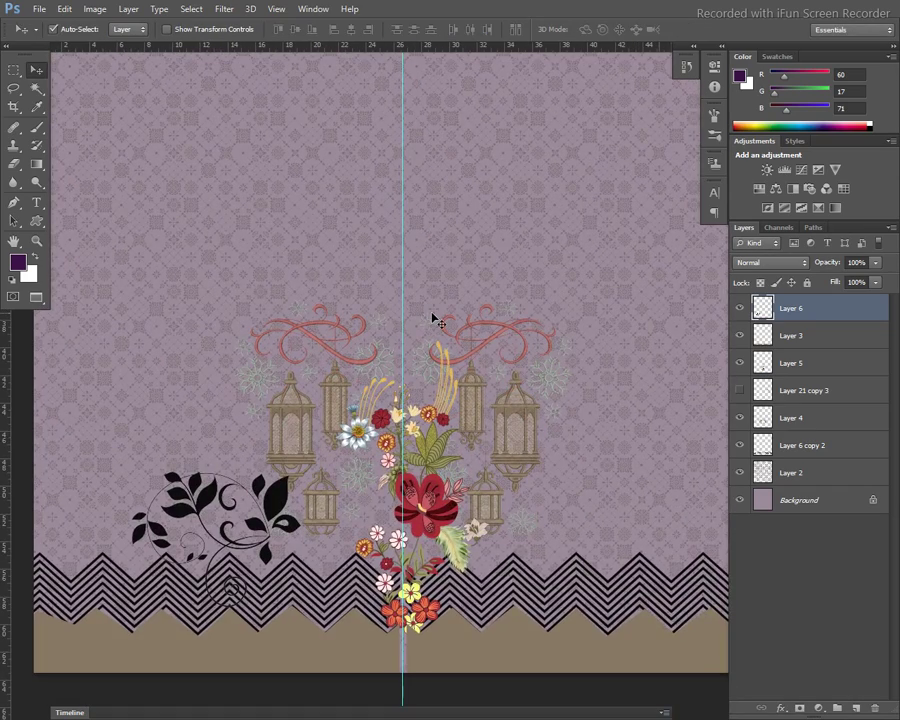
pyautogui.hotkey('ctrl', ';')
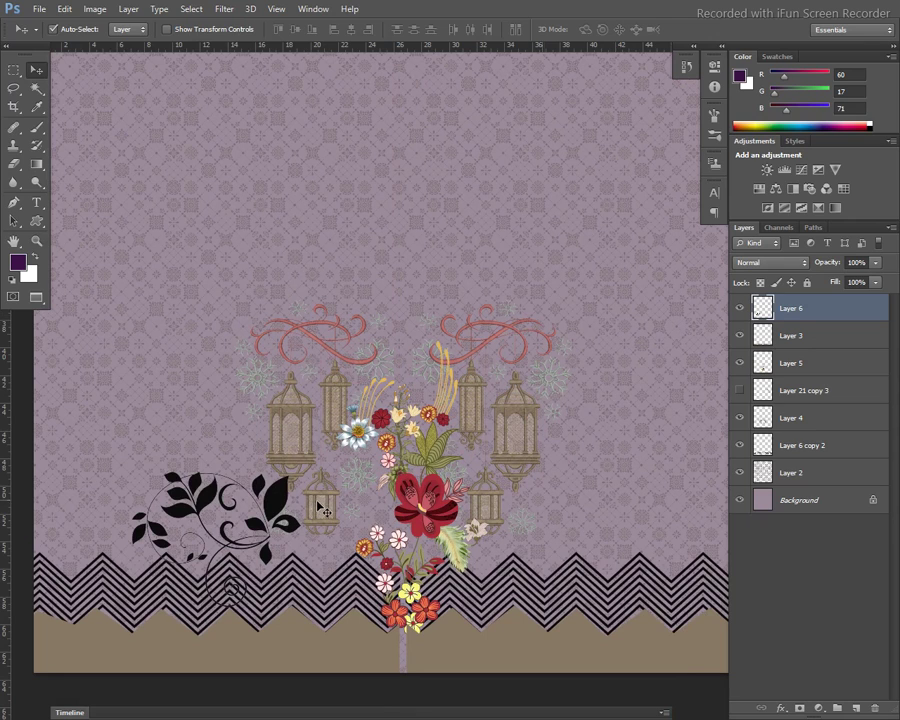
pyautogui.moveTo(330, 502); pyautogui.dragTo(332, 522)
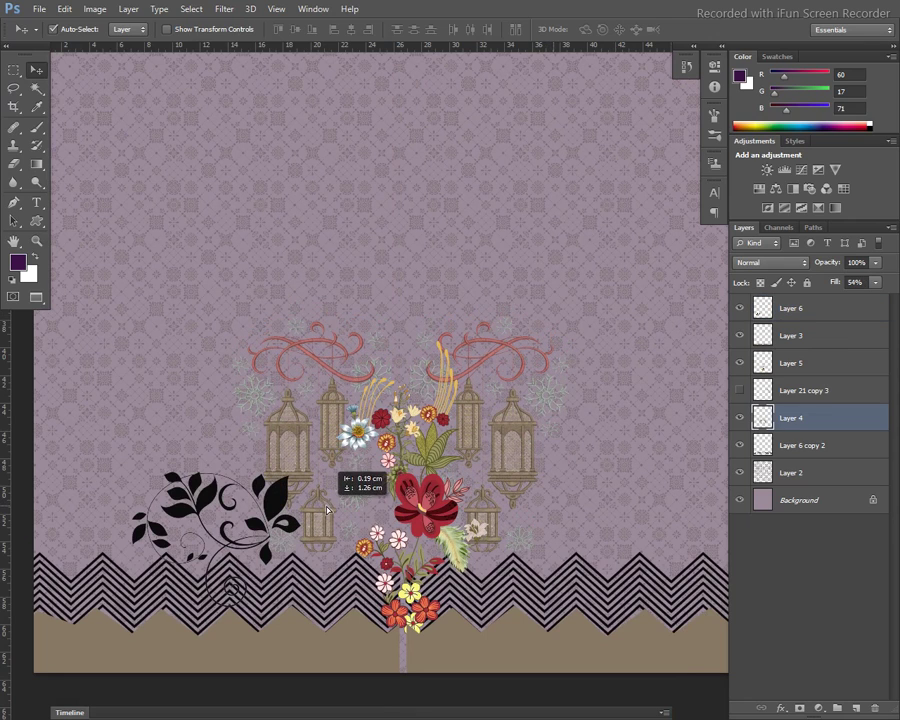
pyautogui.scroll(-3, 428, 352)
pyautogui.click(452, 533)
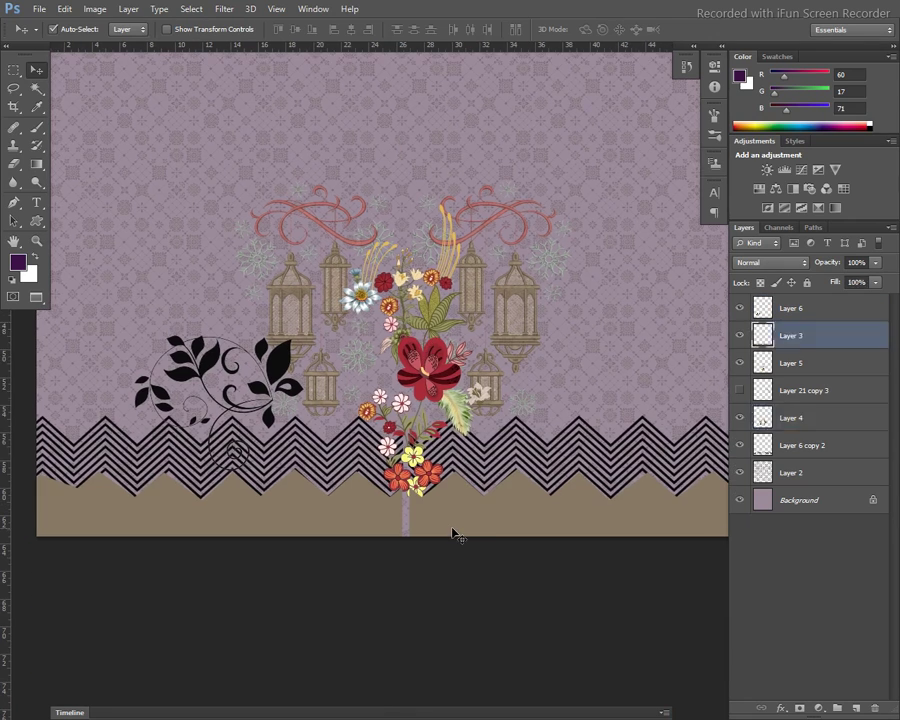
# - Fill the strip under the bouquet stem with sampled tan and move Layer 3 just above Background
pyautogui.press('m')
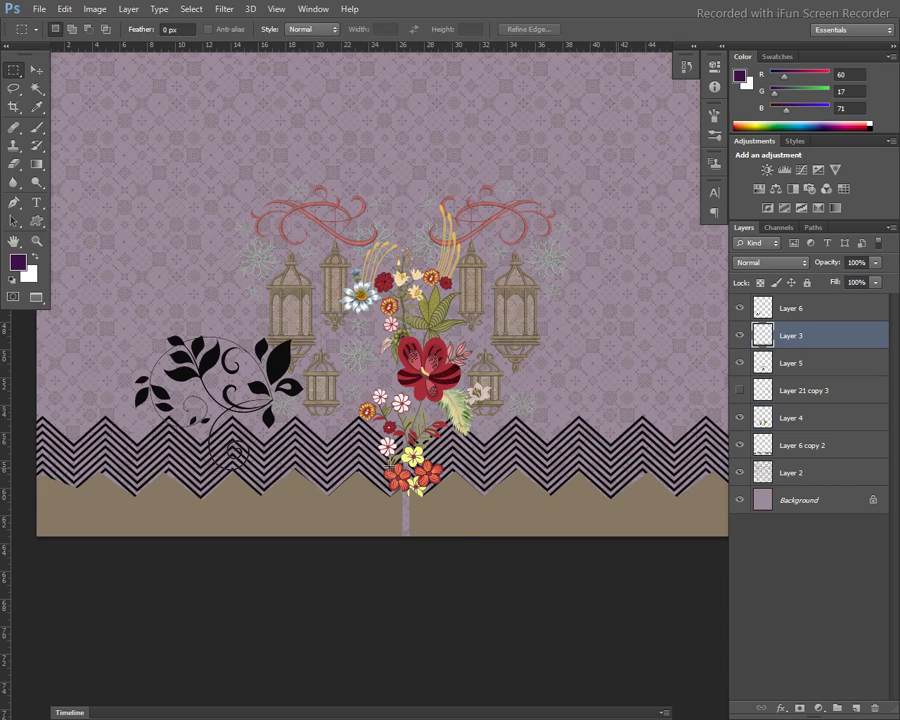
pyautogui.moveTo(391, 484); pyautogui.dragTo(435, 556)
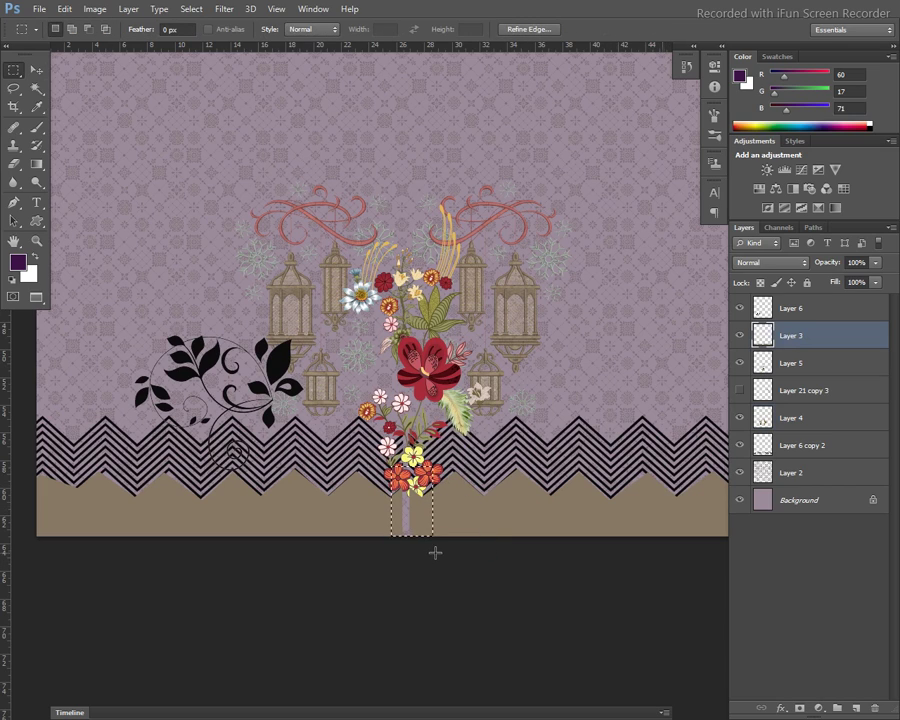
pyautogui.press('b')
pyautogui.keyDown('alt'); pyautogui.click(496, 508); pyautogui.keyUp('alt')
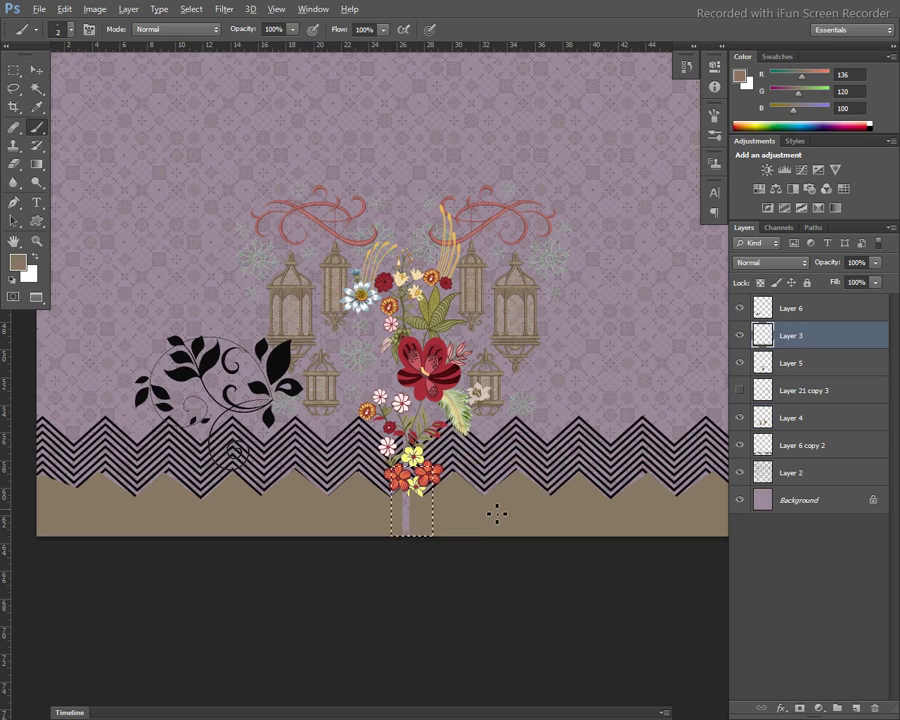
pyautogui.hotkey('alt', 'BackSpace')
pyautogui.hotkey('ctrl', 'd')
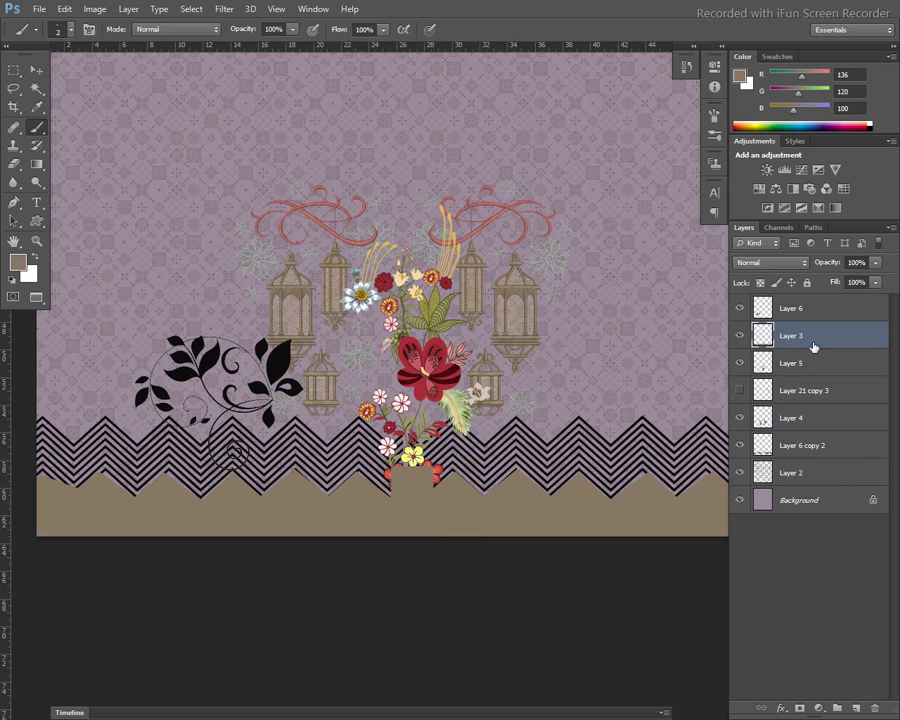
pyautogui.moveTo(813, 346); pyautogui.dragTo(820, 483)
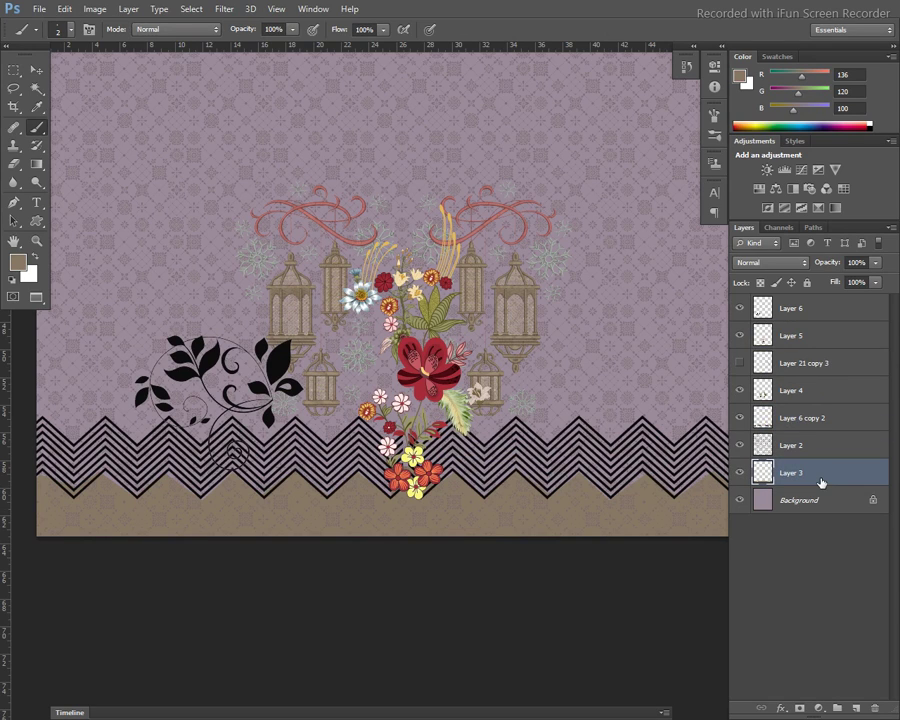
# - Nudge the black floral swirl slightly left and down with the Move tool
pyautogui.press('v')
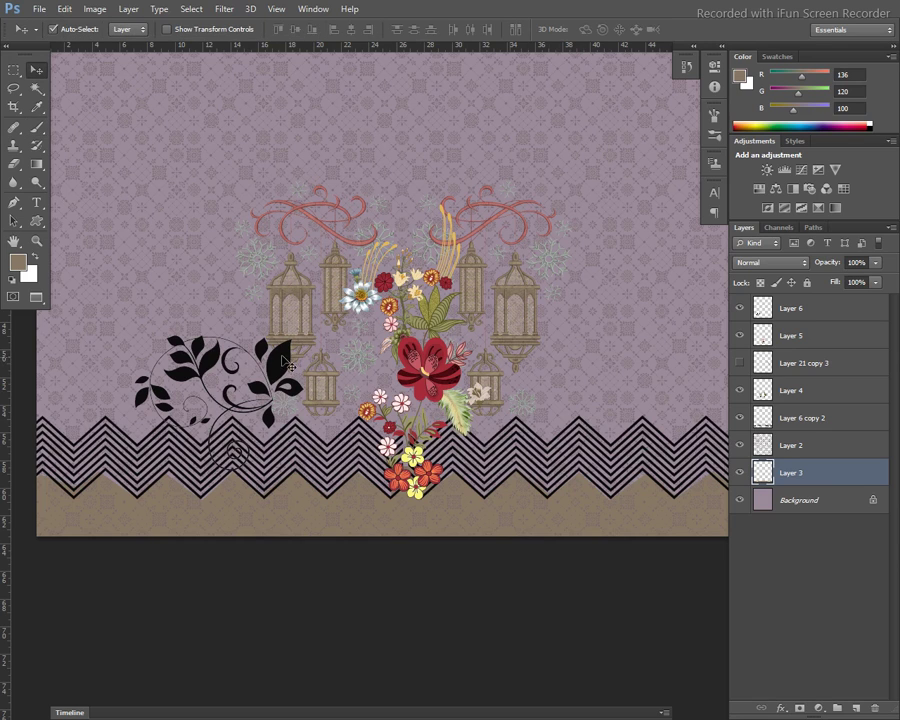
pyautogui.moveTo(285, 364)
pyautogui.mouseDown()
pyautogui.moveTo(273, 375)
pyautogui.moveTo(300, 390)
pyautogui.mouseUp()
pyautogui.moveTo(371, 366); pyautogui.dragTo(409, 408)
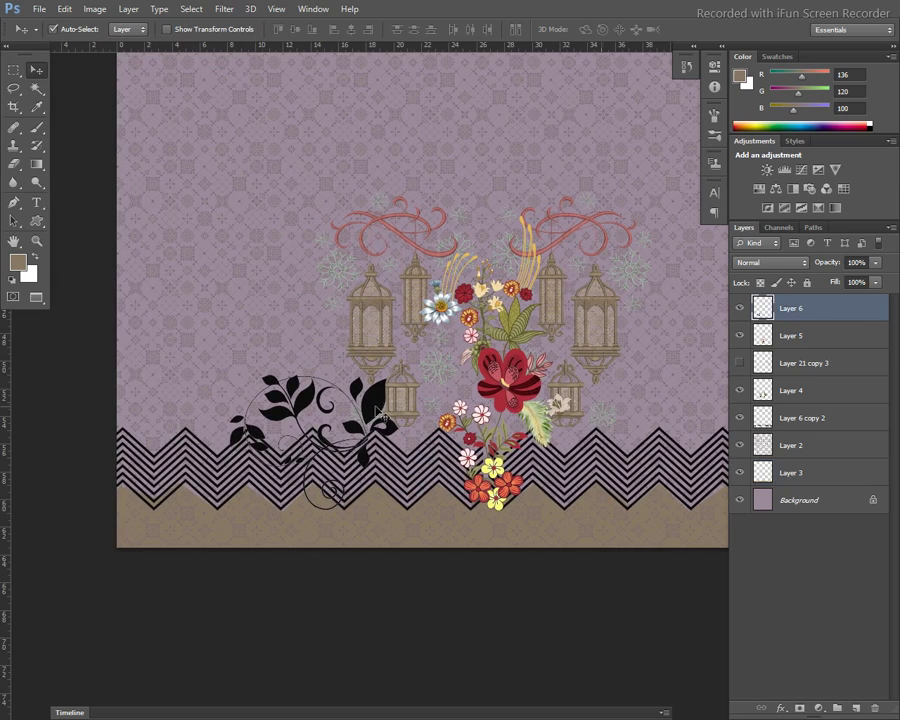
pyautogui.moveTo(376, 411); pyautogui.dragTo(372, 409)
# - Copy the rose bouquet layer from front 2.tif into the Untitled-1 design
pyautogui.press('f')
pyautogui.press('f')
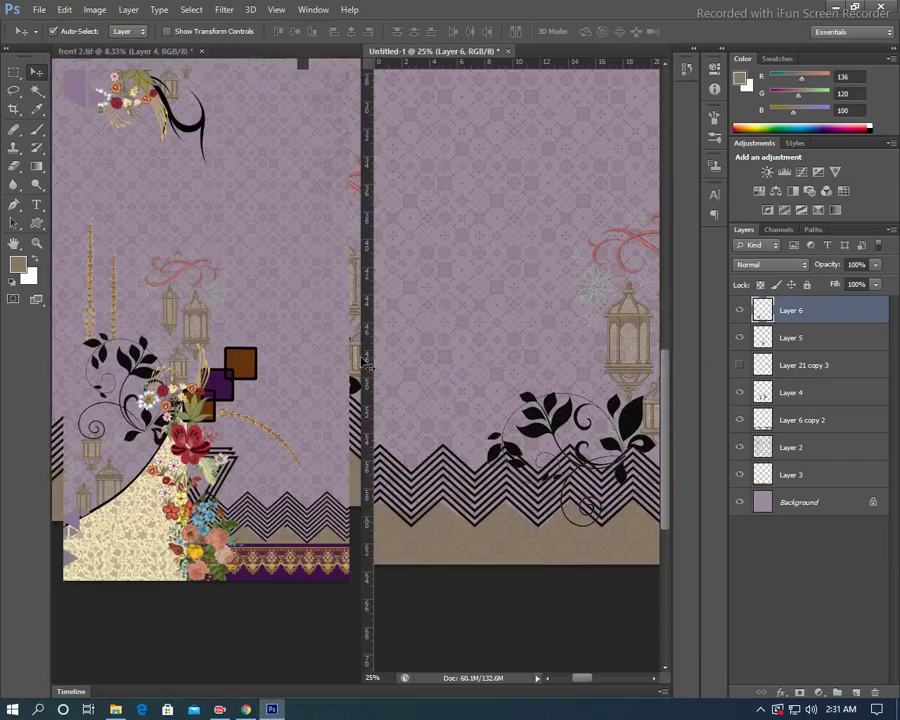
pyautogui.click(300, 241)
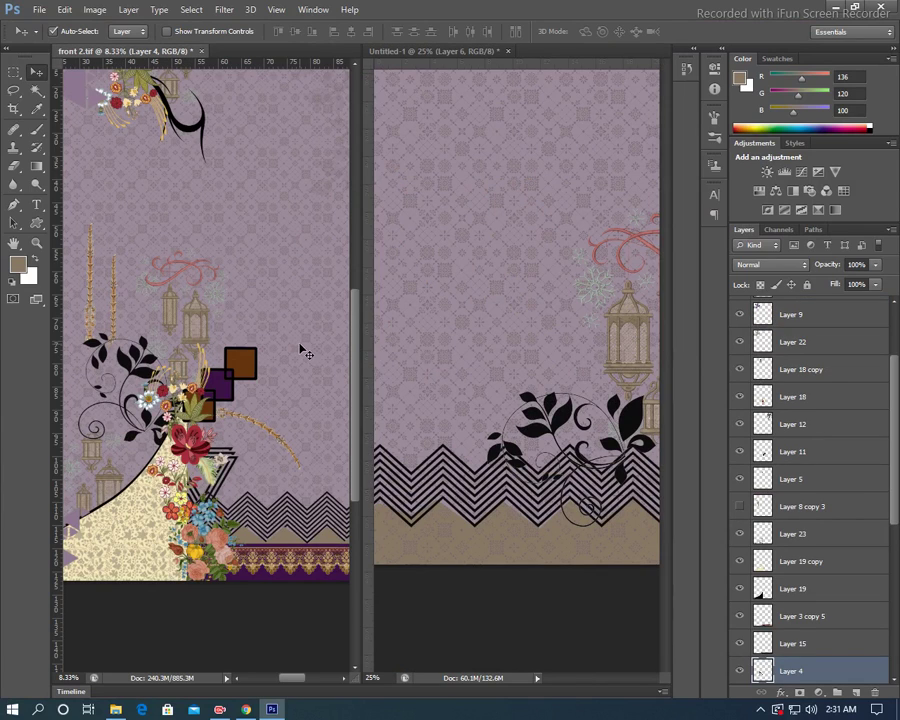
pyautogui.click(225, 548)
pyautogui.moveTo(860, 311); pyautogui.dragTo(505, 303)
# - Scale Layer 7's rose bouquet to about 59% and place it on the left chevrons by the swirl
pyautogui.press('f')
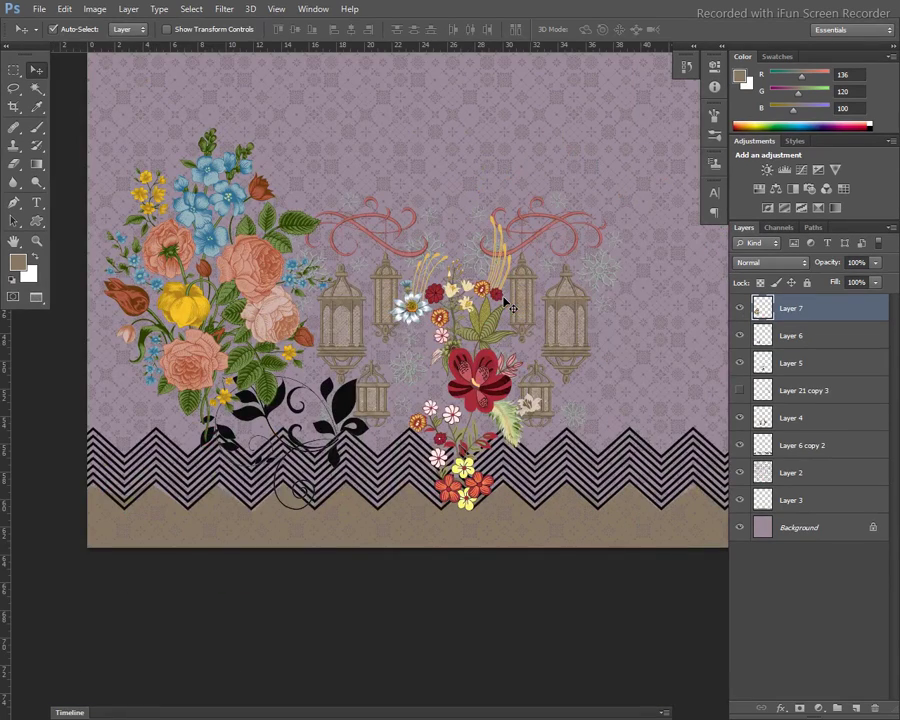
pyautogui.hotkey('ctrl', 't')
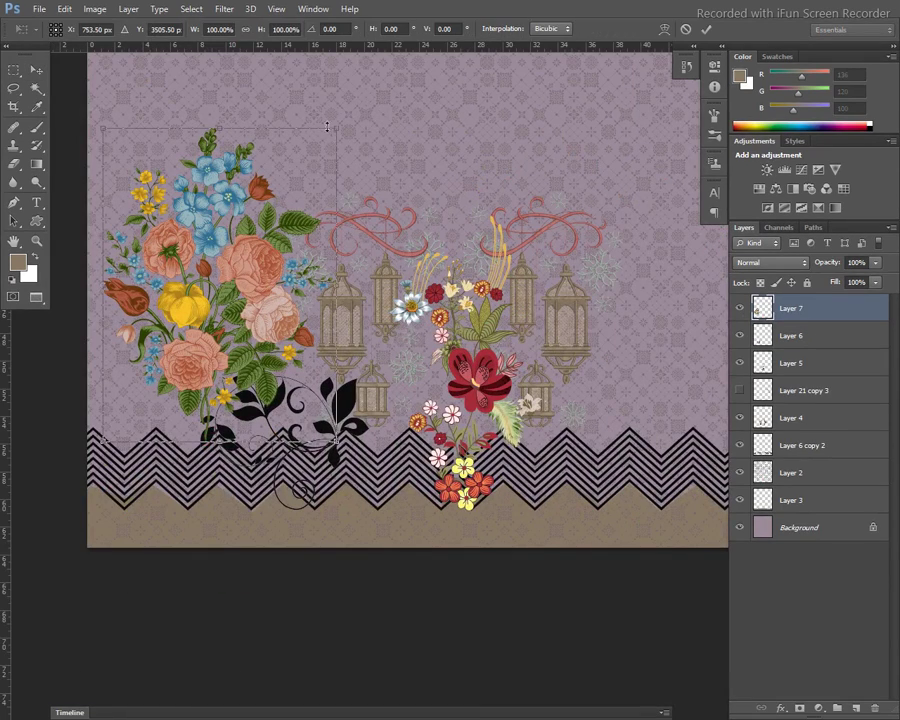
pyautogui.moveTo(337, 128)
pyautogui.mouseDown()
pyautogui.moveTo(280, 208)
pyautogui.moveTo(317, 395)
pyautogui.moveTo(296, 371)
pyautogui.mouseUp()
pyautogui.moveTo(240, 316)
pyautogui.mouseDown()
pyautogui.moveTo(218, 428)
pyautogui.moveTo(201, 430)
pyautogui.moveTo(207, 437)
pyautogui.moveTo(336, 423)
pyautogui.mouseUp()
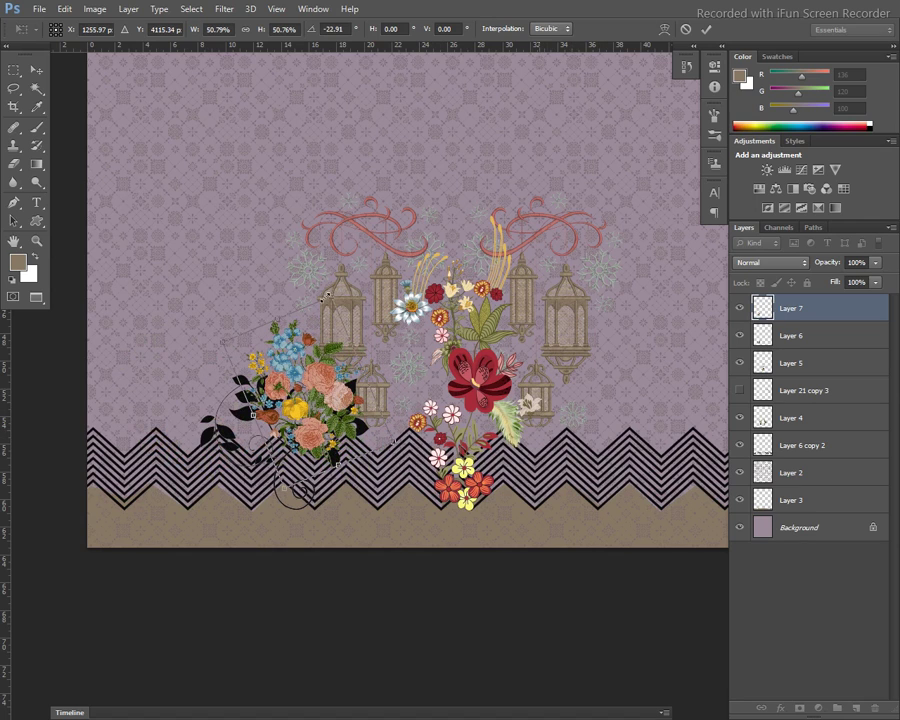
pyautogui.moveTo(327, 290); pyautogui.dragTo(345, 252)
pyautogui.moveTo(300, 390)
pyautogui.mouseDown()
pyautogui.moveTo(305, 365)
pyautogui.moveTo(307, 403)
pyautogui.moveTo(255, 352)
pyautogui.moveTo(240, 317)
pyautogui.mouseUp()
pyautogui.press('Return')
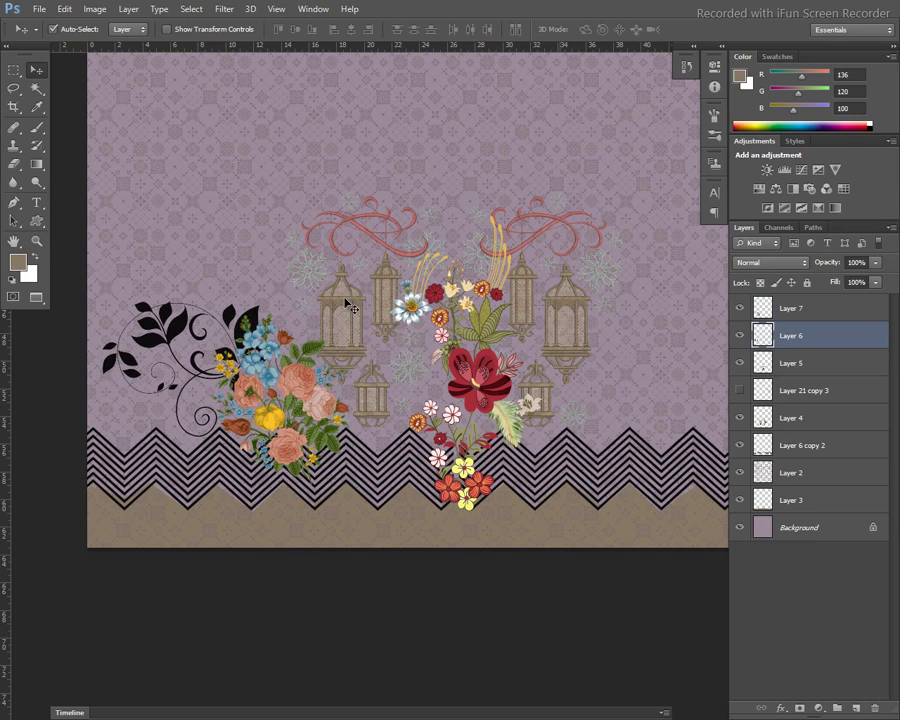
# - Rotate the black leaf swirl about 30° and shift it down-left toward the page edge
pyautogui.hotkey('ctrl', 't')
pyautogui.moveTo(372, 290); pyautogui.dragTo(360, 366)
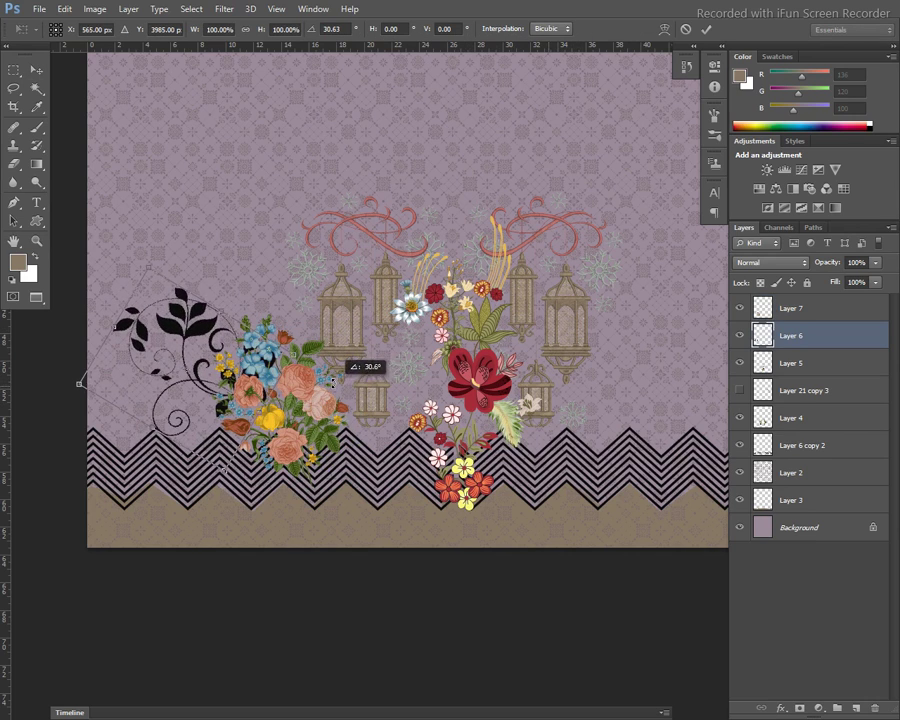
pyautogui.moveTo(232, 362); pyautogui.dragTo(220, 400)
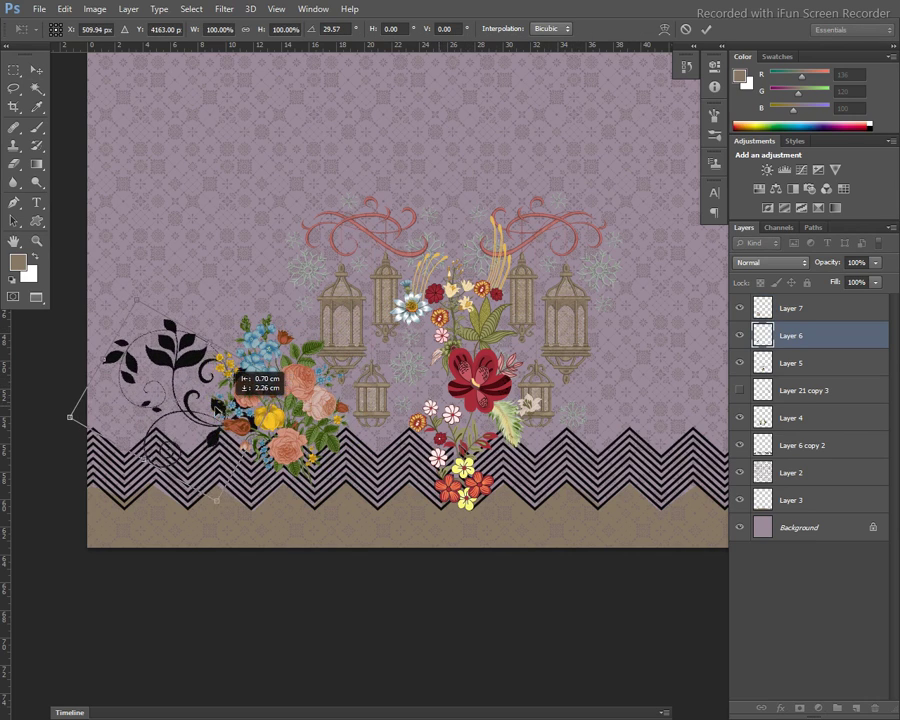
pyautogui.moveTo(212, 419); pyautogui.dragTo(204, 432)
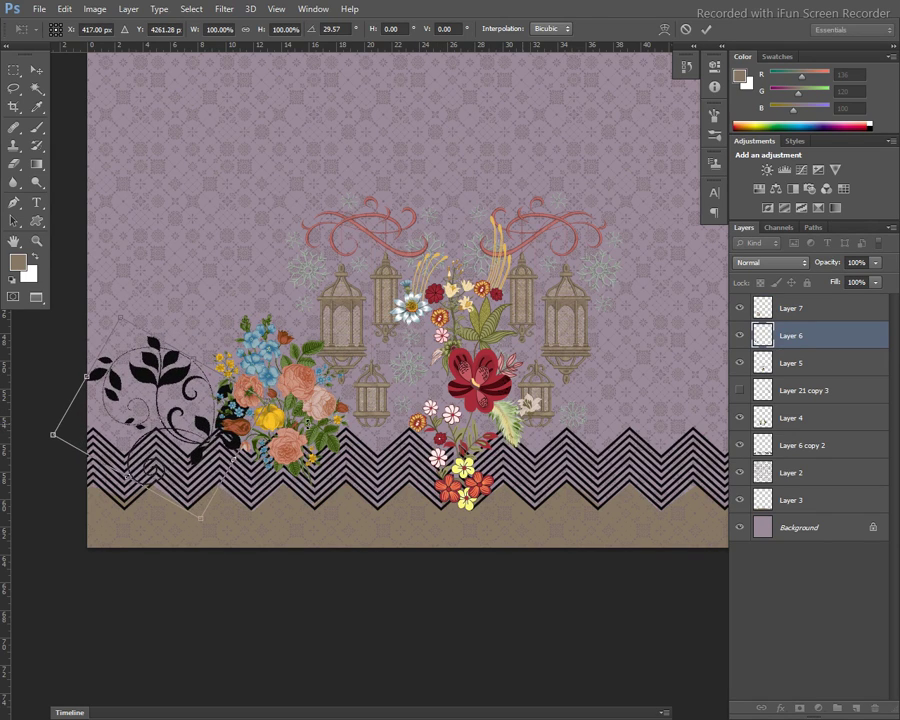
pyautogui.press('Return')
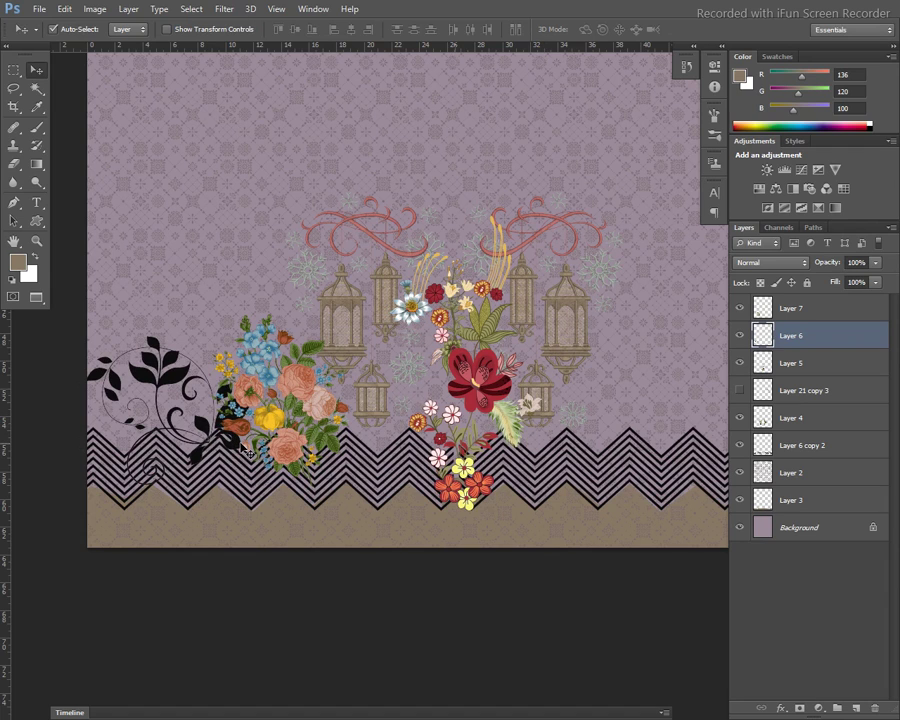
# - Nudge the leaf swirl slightly lower and make the bouquet layer Layer 7 active
pyautogui.moveTo(243, 449); pyautogui.dragTo(218, 350)
pyautogui.hotkey('ctrl', 'z')
pyautogui.moveTo(245, 451); pyautogui.dragTo(248, 463)
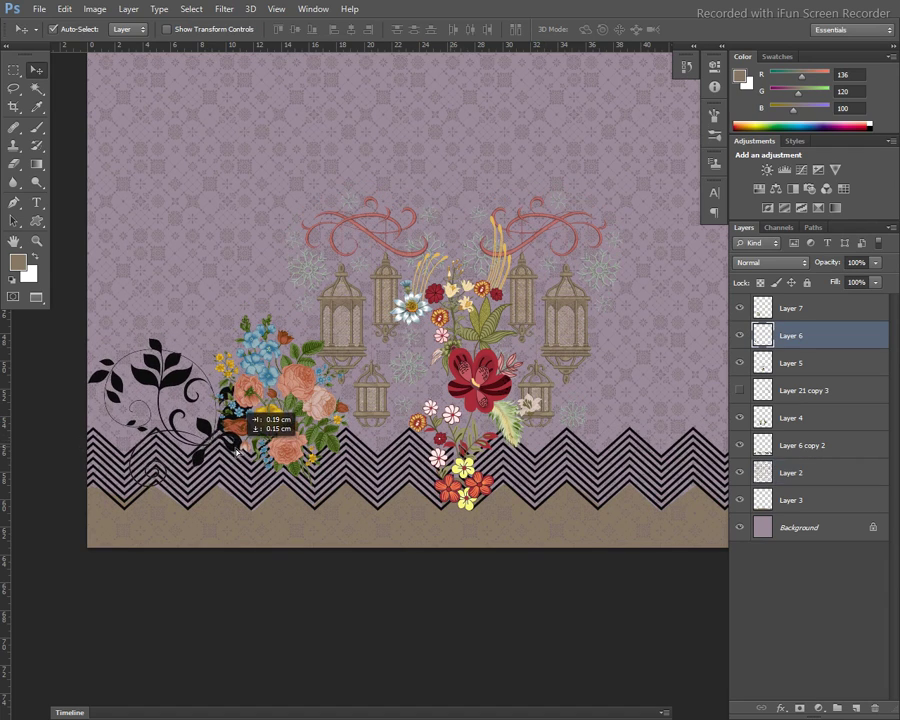
pyautogui.click(321, 414)
# - Flip the rose bouquet horizontally so a mirrored copy sits on the right side
pyautogui.hotkey('ctrl', 'a')
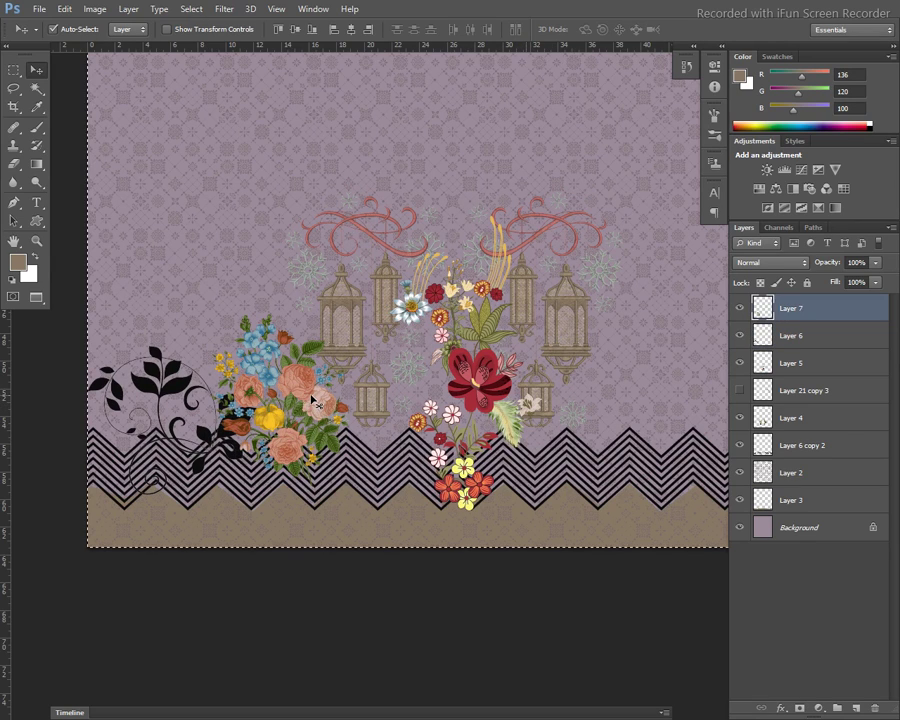
pyautogui.click(64, 9)
pyautogui.moveTo(85, 283)
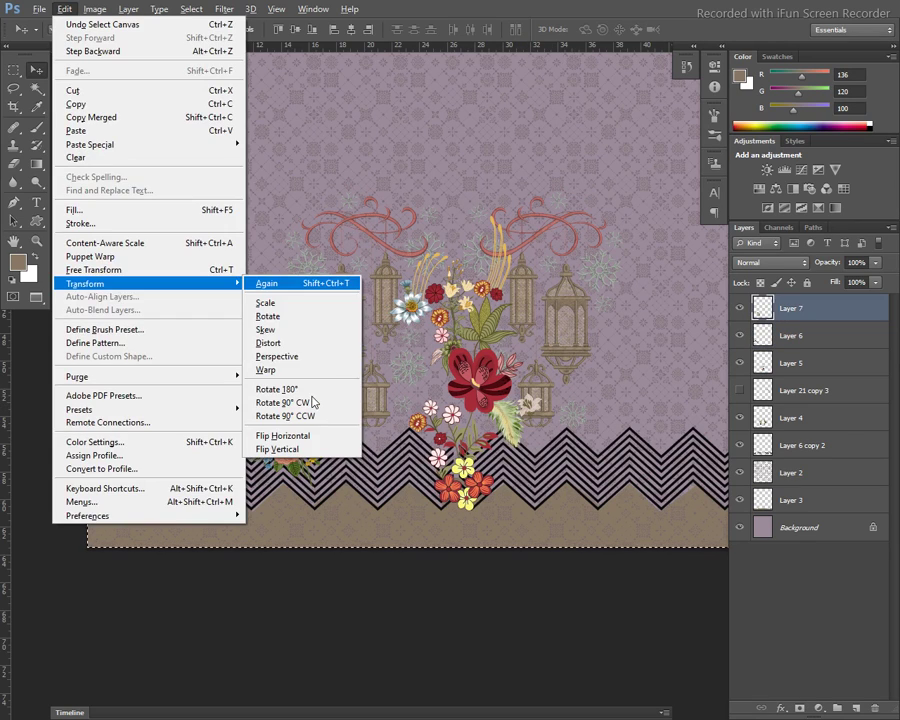
pyautogui.click(312, 400)
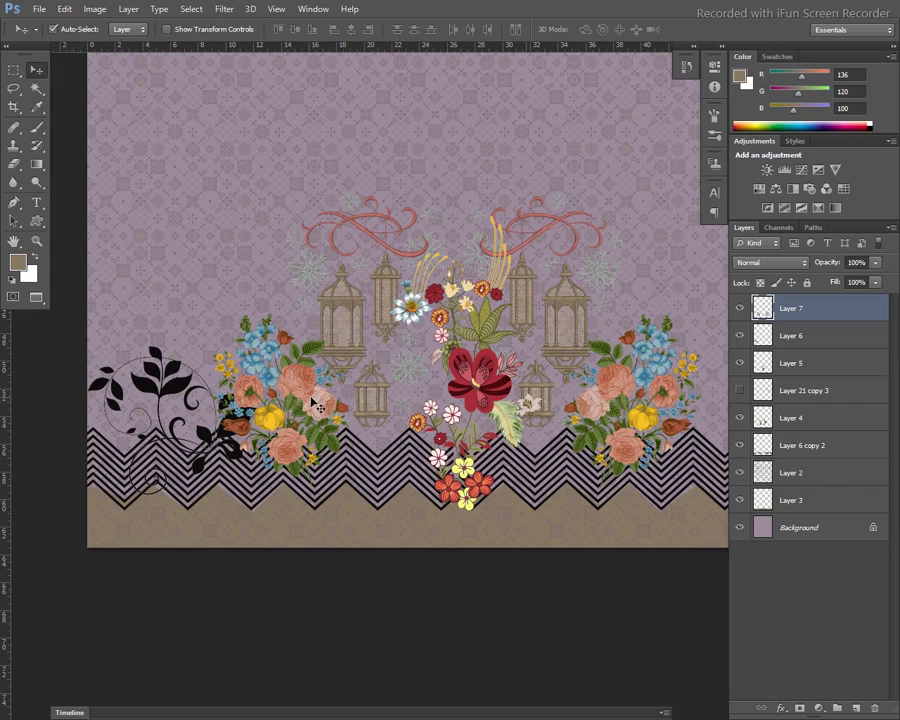
# - Flip the black leaf swirl on Layer 6 horizontally onto the right edge
pyautogui.click(178, 400)
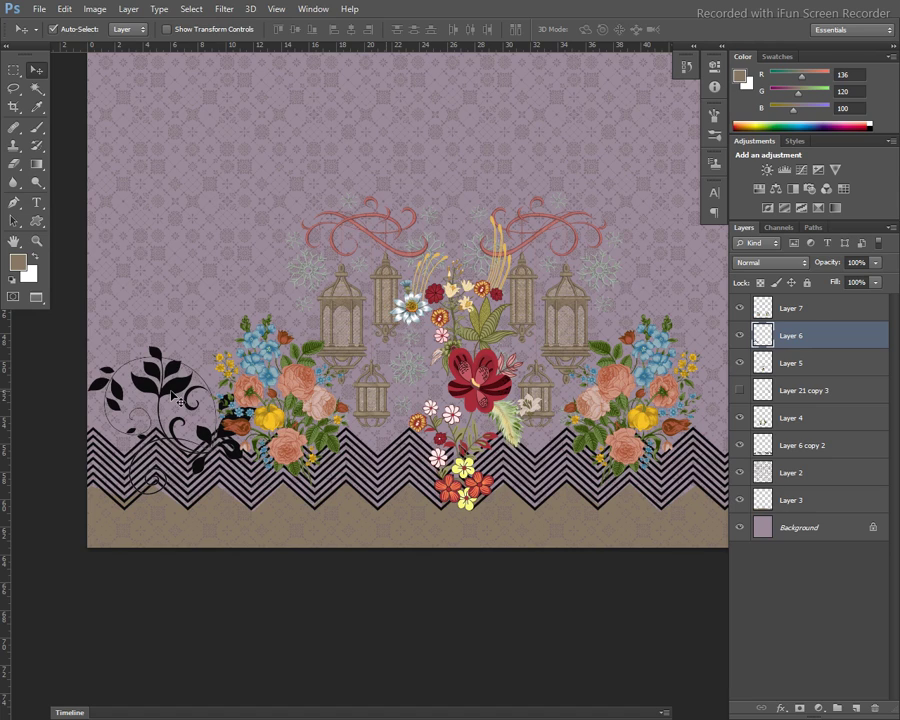
pyautogui.hotkey('ctrl', 'a')
pyautogui.hotkey('alt', 'e')
pyautogui.press('a')
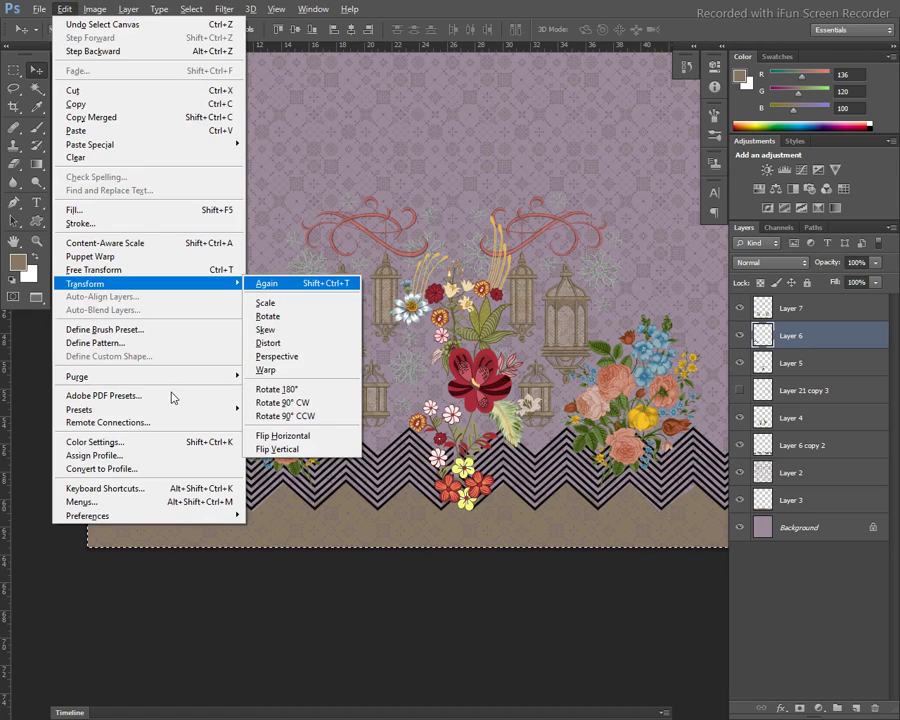
pyautogui.press('h')
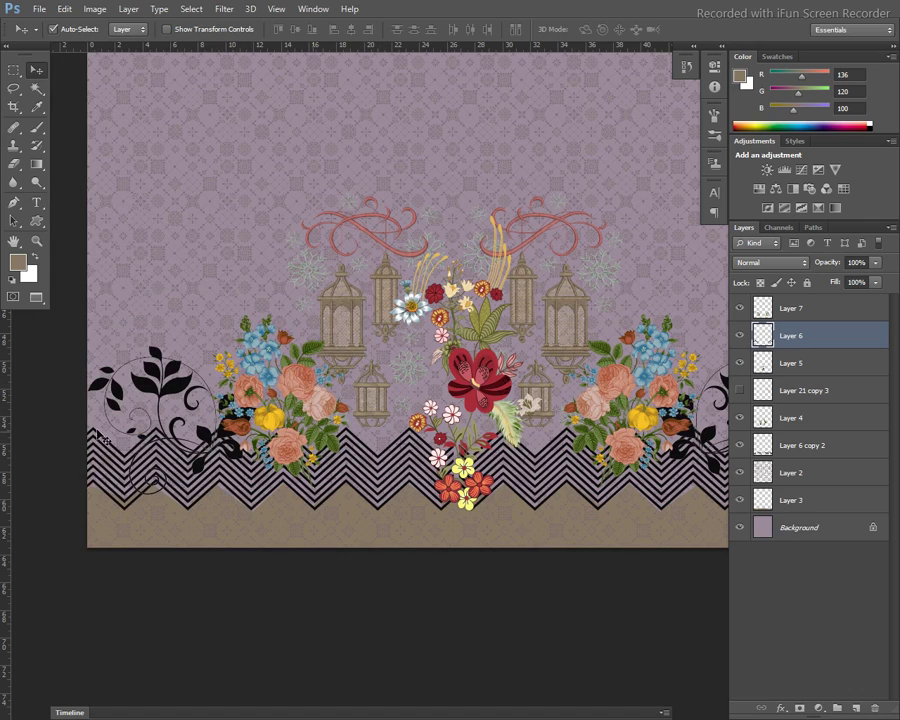
pyautogui.click(100, 437)
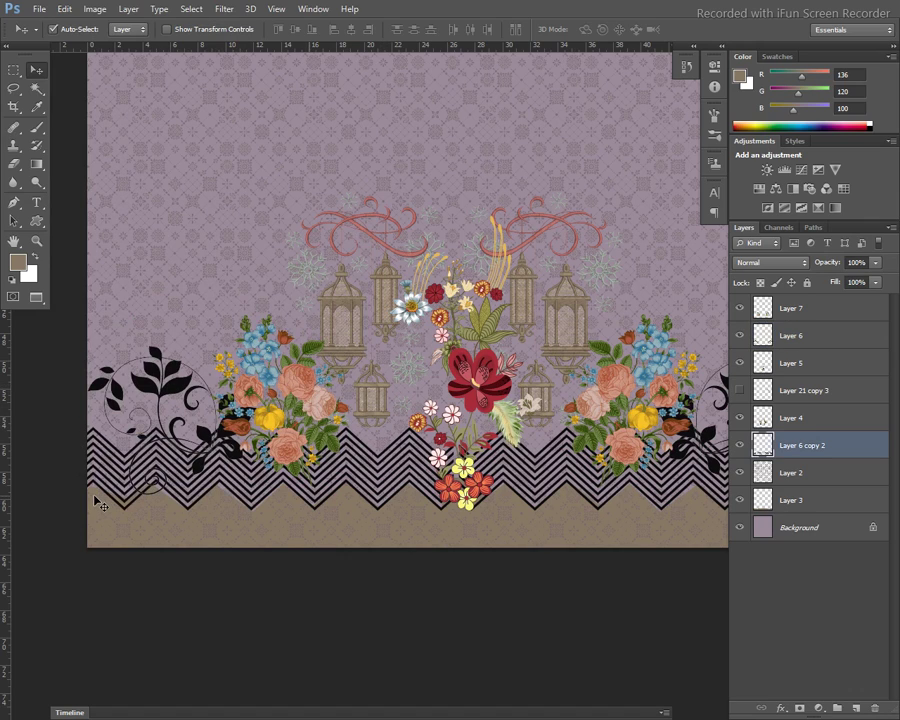
pyautogui.press('l')
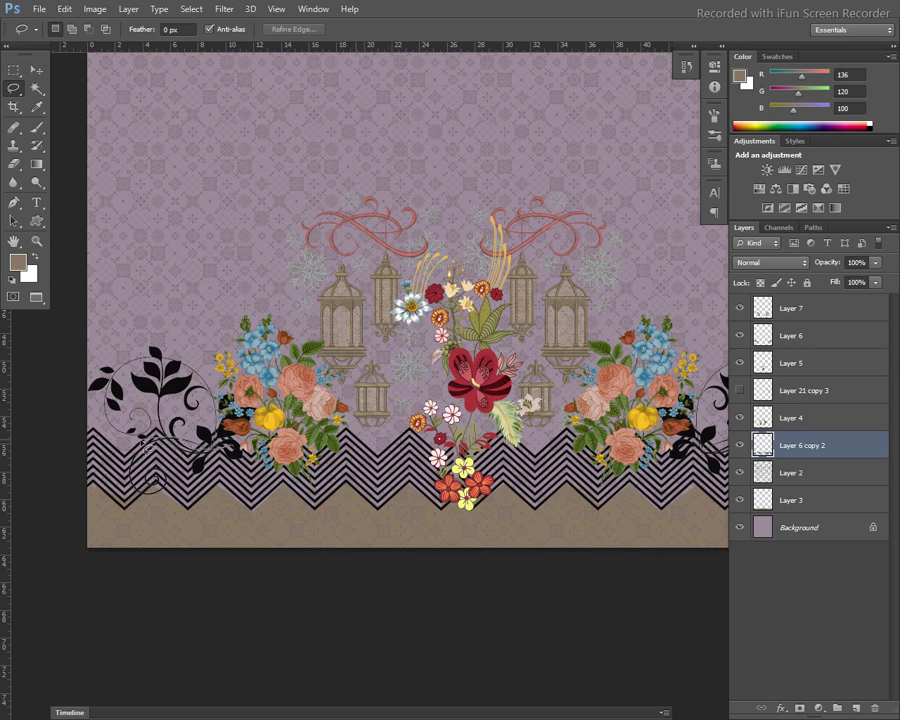
pyautogui.moveTo(143, 530); pyautogui.dragTo(65, 360)
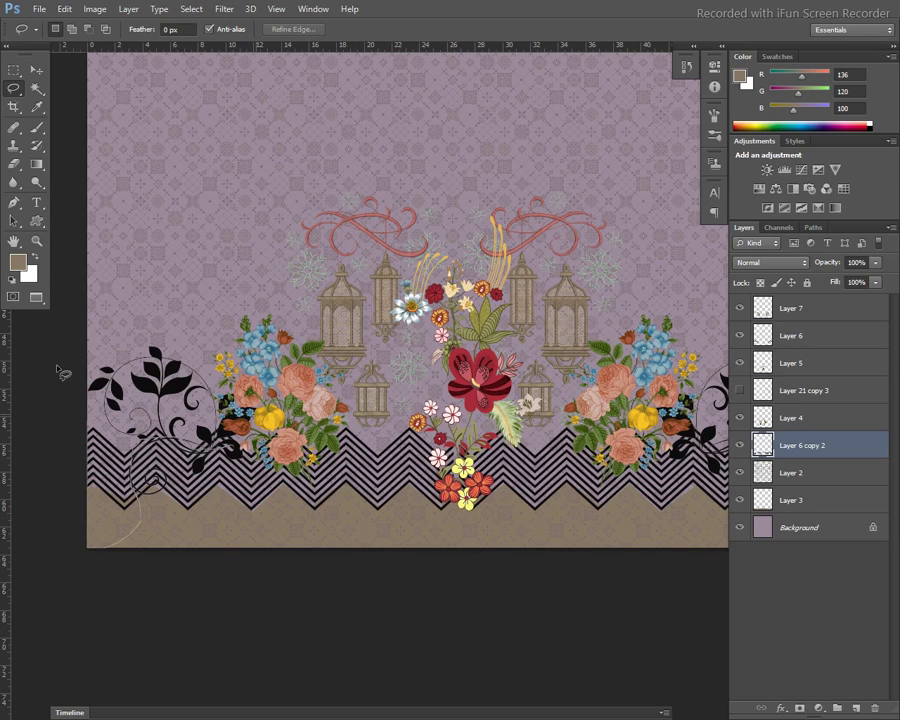
pyautogui.press('Delete')
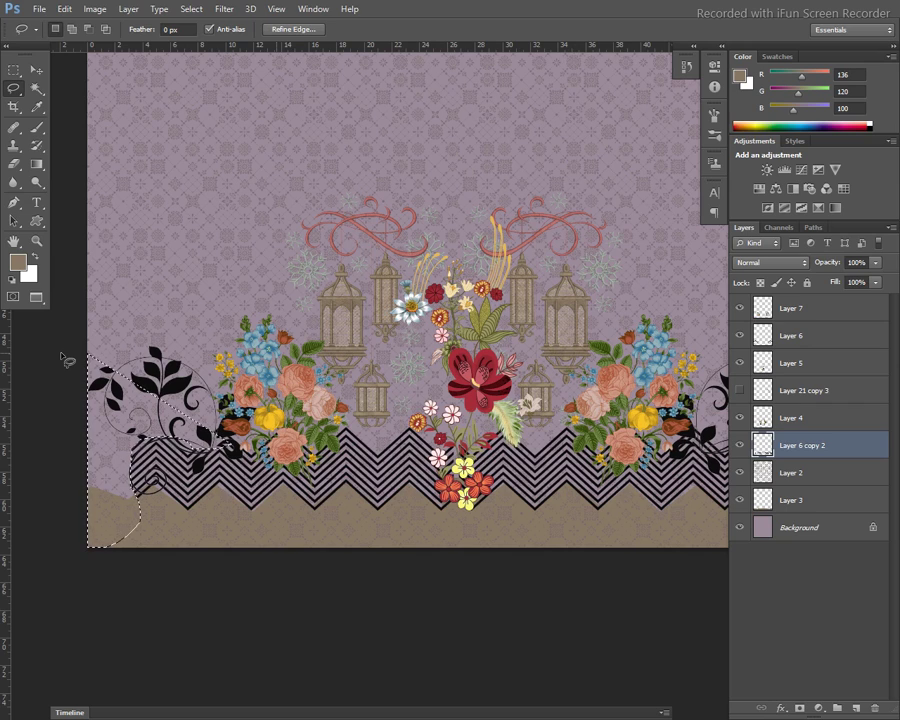
pyautogui.hotkey('ctrl', 'z')
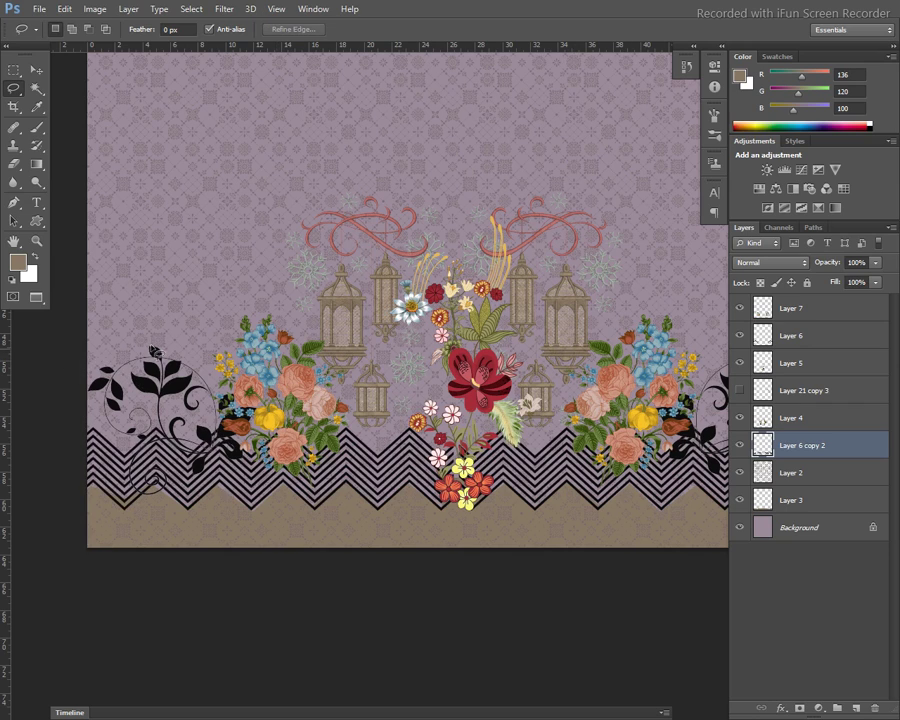
pyautogui.moveTo(320, 312); pyautogui.dragTo(293, 337)
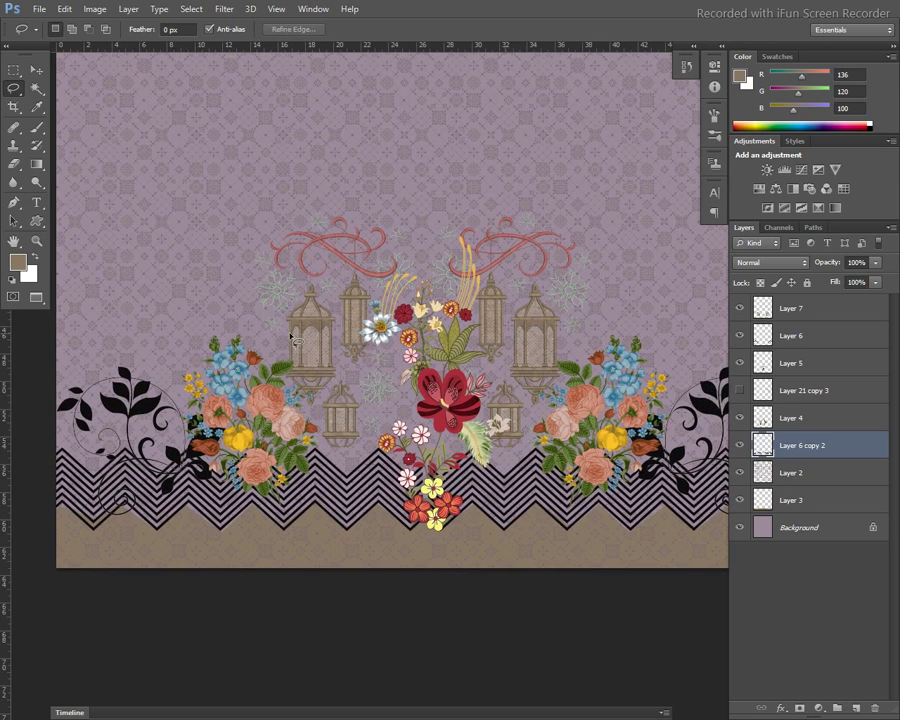
pyautogui.press('v')
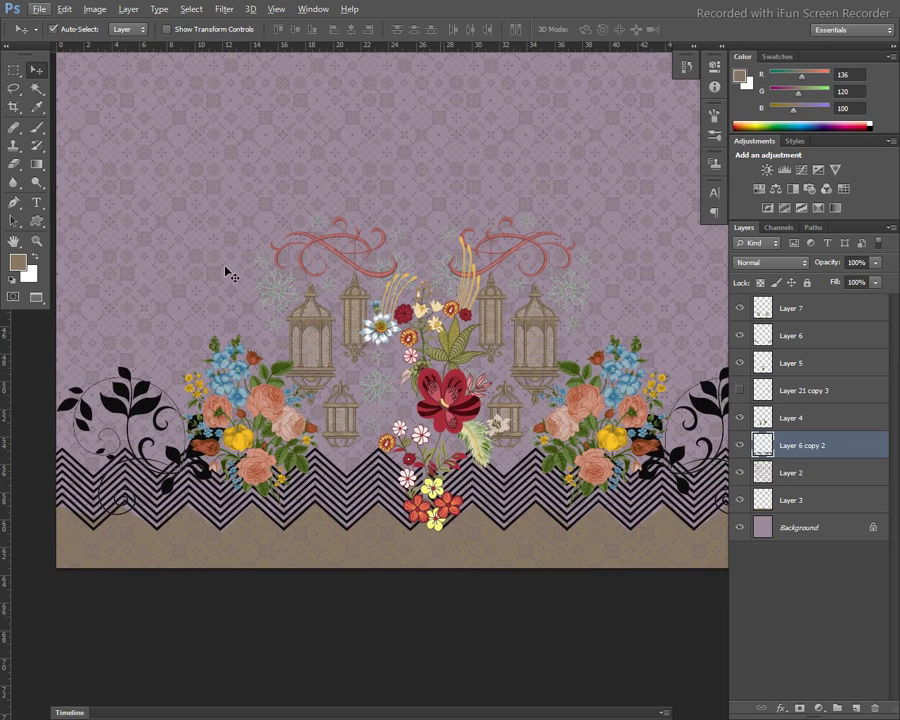
pyautogui.moveTo(341, 271); pyautogui.dragTo(276, 311)
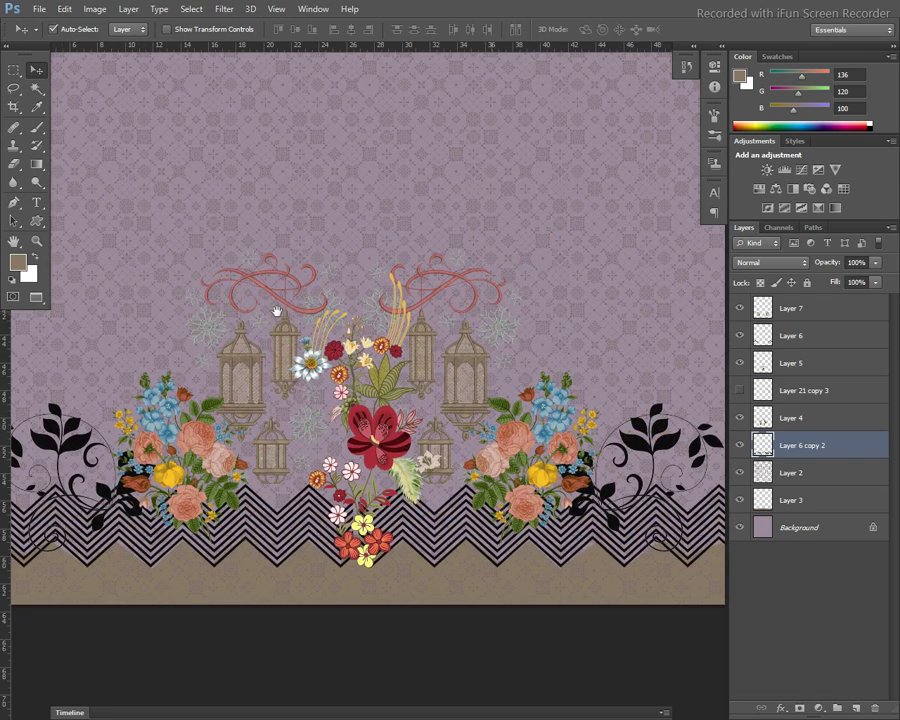
pyautogui.press('l')
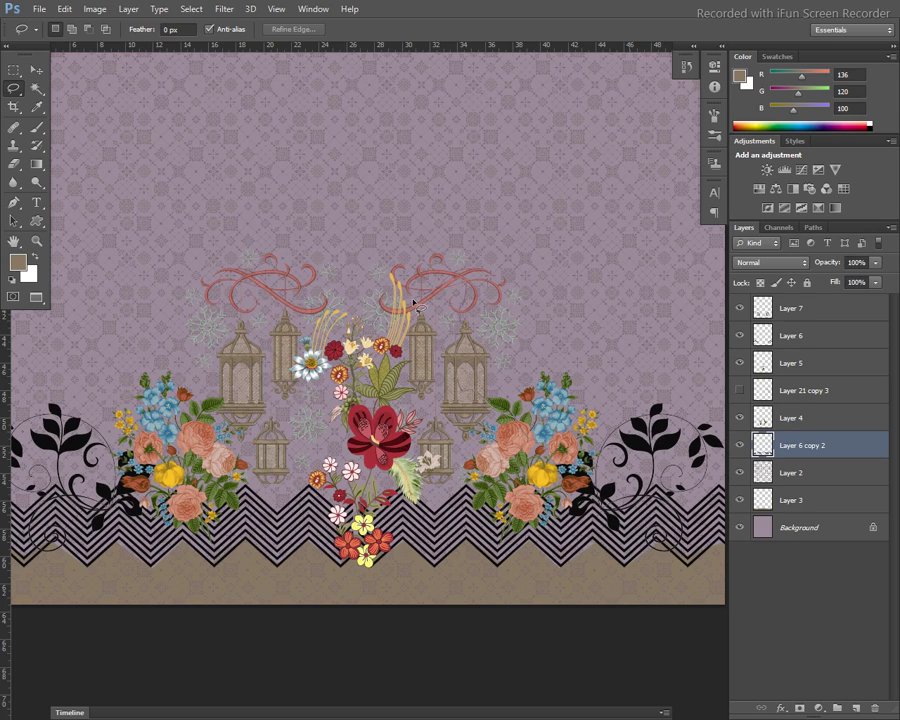
# - Lasso the curved neckline from the centre flowers downward and add an empty Layer 8
pyautogui.moveTo(352, 348)
pyautogui.mouseDown()
pyautogui.moveTo(461, 625)
pyautogui.moveTo(490, 580)
pyautogui.mouseUp()
pyautogui.hotkey('ctrl', ';')
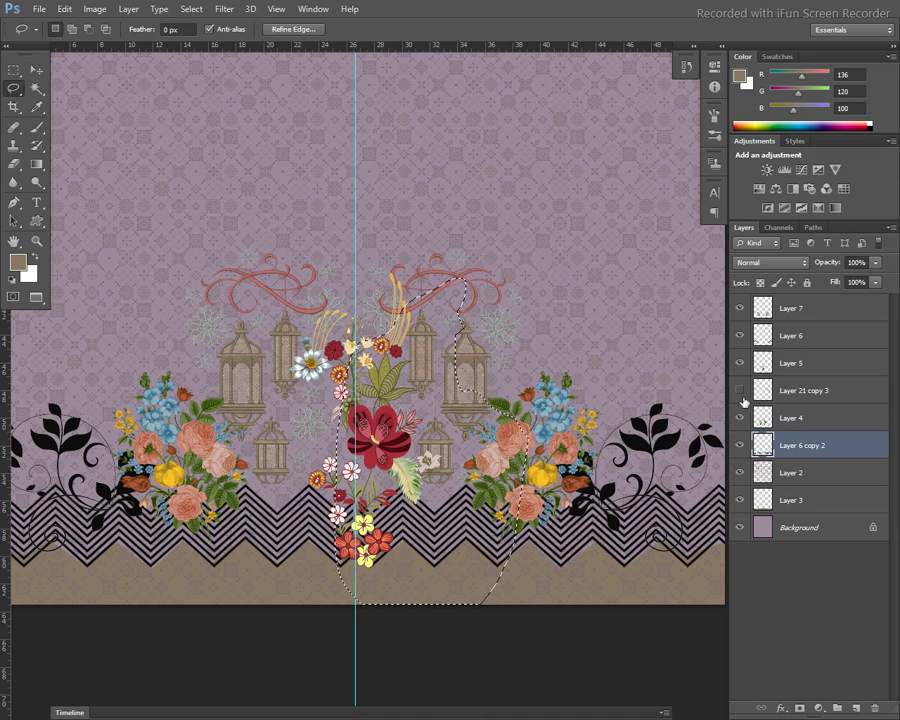
pyautogui.hotkey('ctrl', 'shift', 'n')
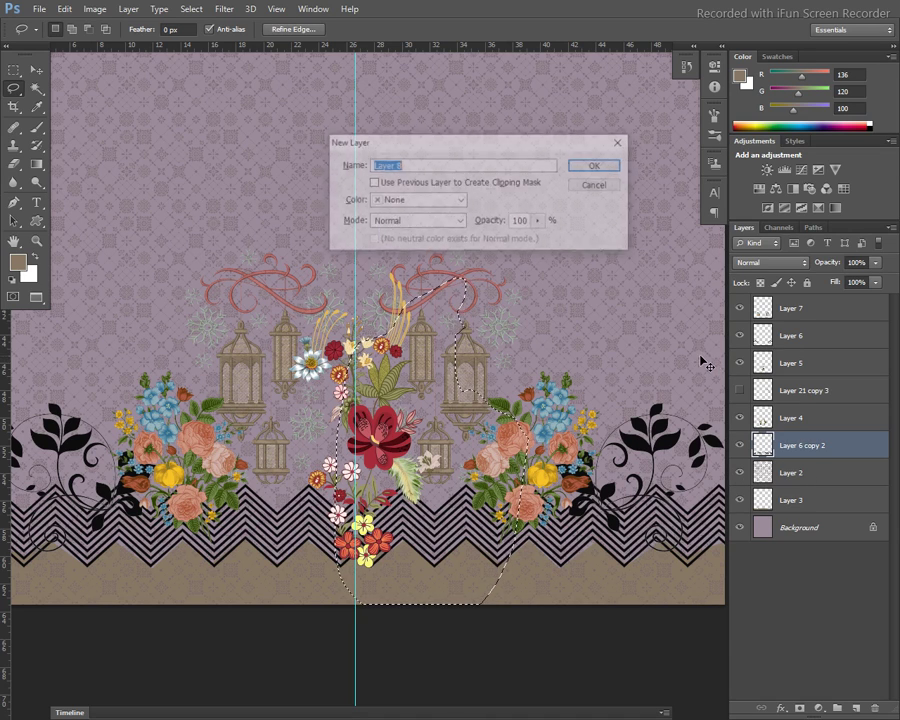
pyautogui.click(603, 165)
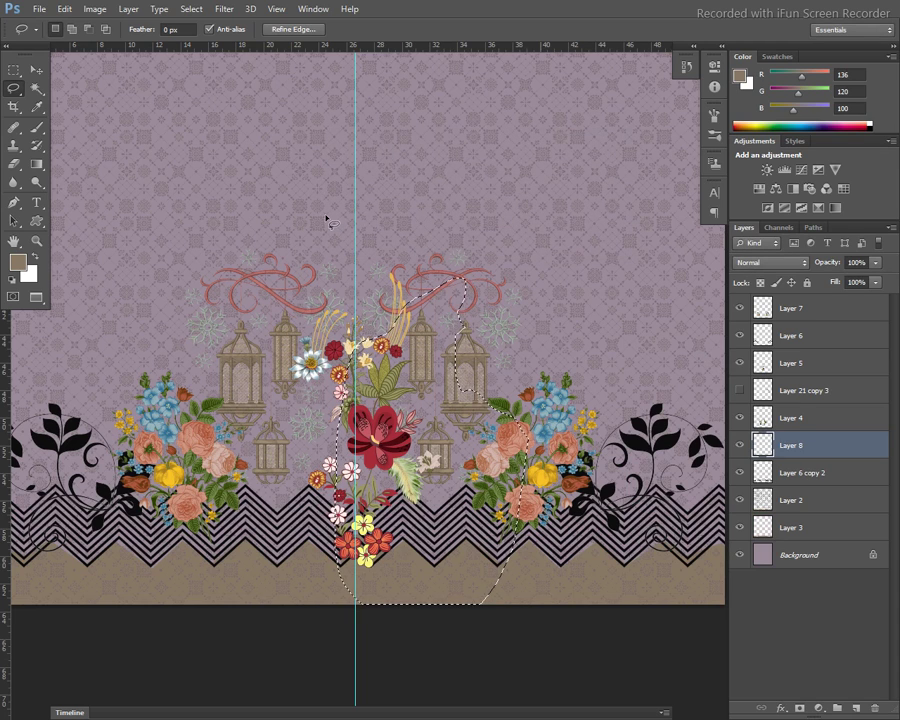
pyautogui.press('f')
pyautogui.press('f')
pyautogui.press('f')
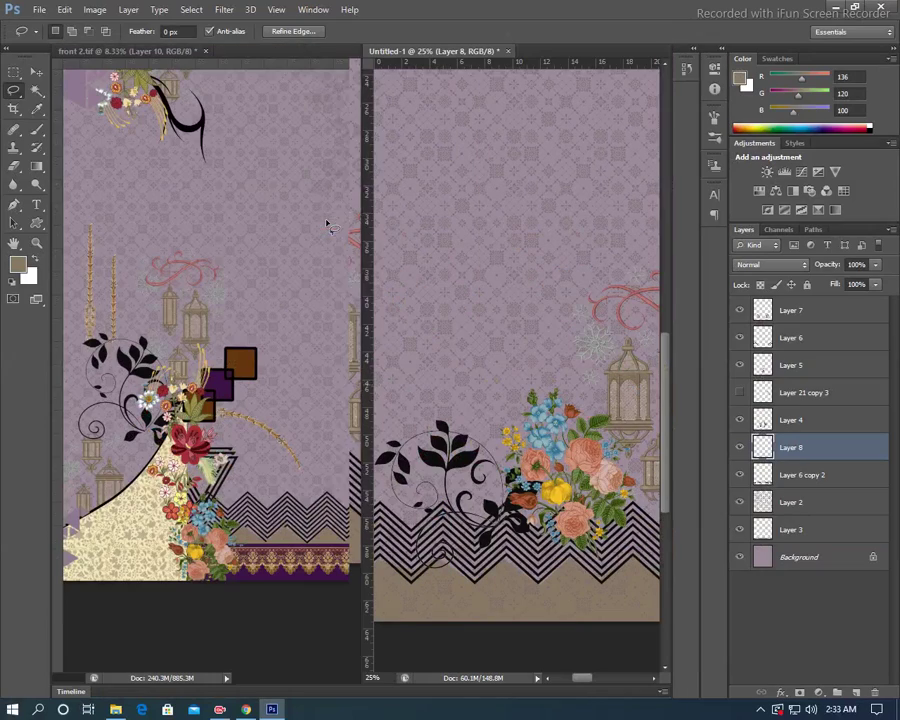
# - Sample the dark purple and copy front 2.tif's brown-and-purple squares into Untitled-1 as Layer 9
pyautogui.keyDown('alt'); pyautogui.click(256, 571); pyautogui.keyUp('alt')
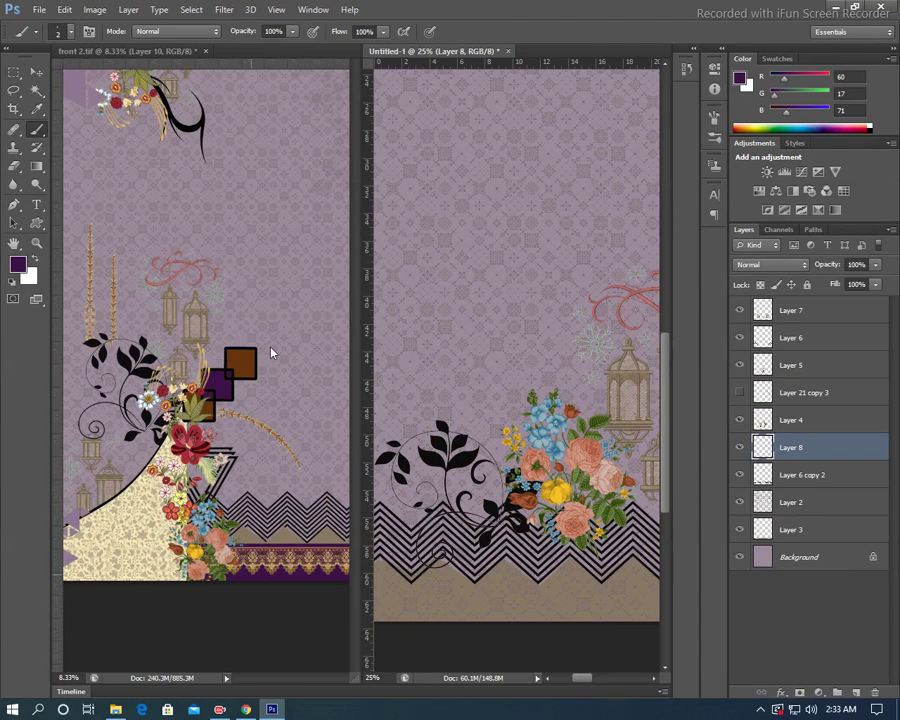
pyautogui.press('v')
pyautogui.click(272, 372)
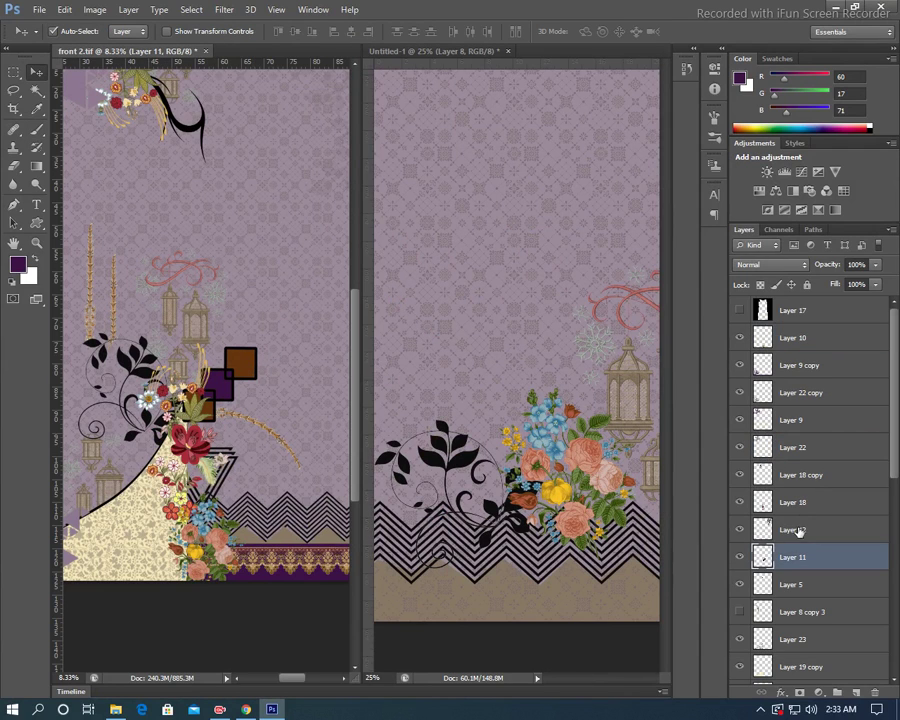
pyautogui.moveTo(799, 532); pyautogui.dragTo(608, 318)
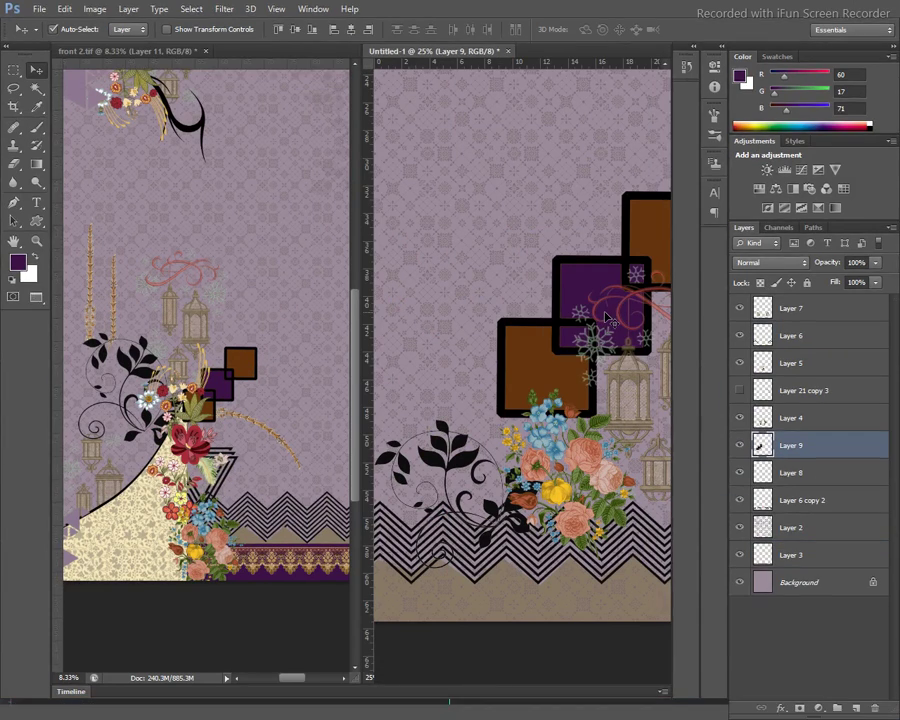
pyautogui.press('f')
pyautogui.hotkey('ctrl', 't')
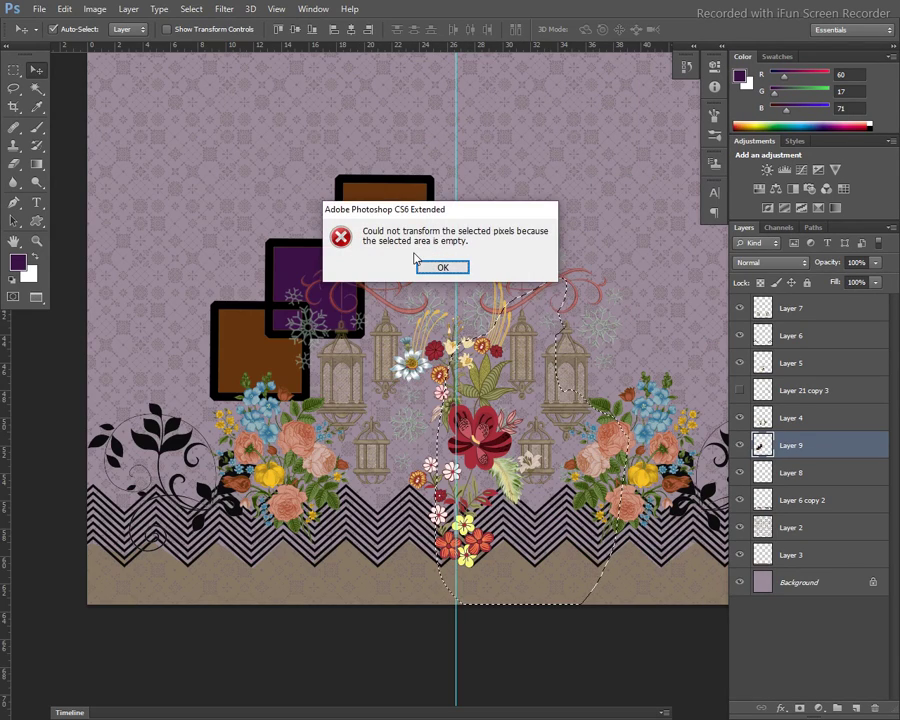
pyautogui.click(416, 268)
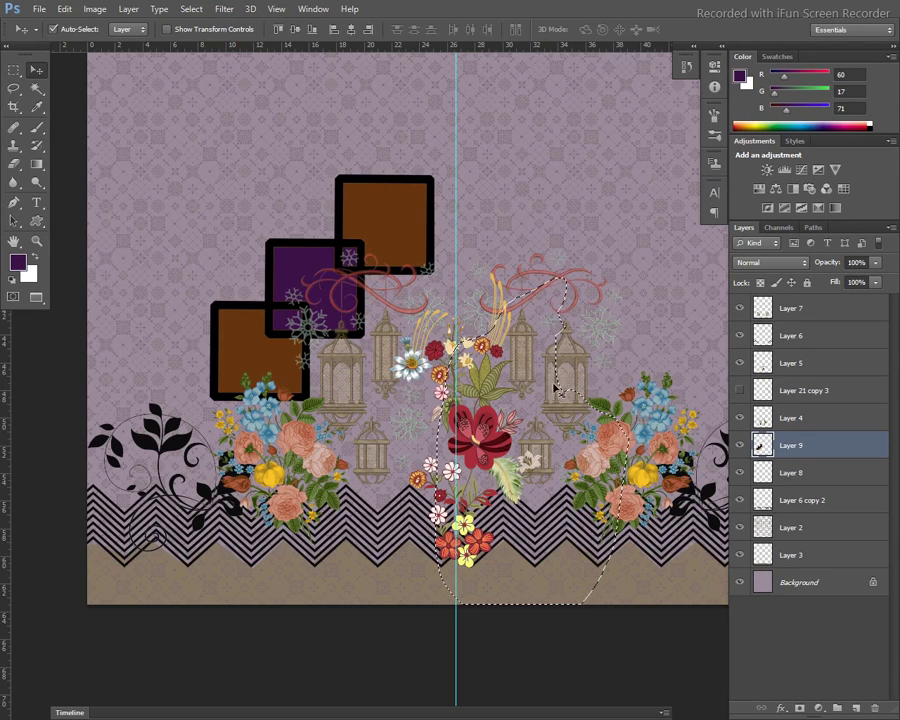
# - Try filling the neckline purple on Layer 8 below Layer 2, then undo both changes
pyautogui.click(797, 474)
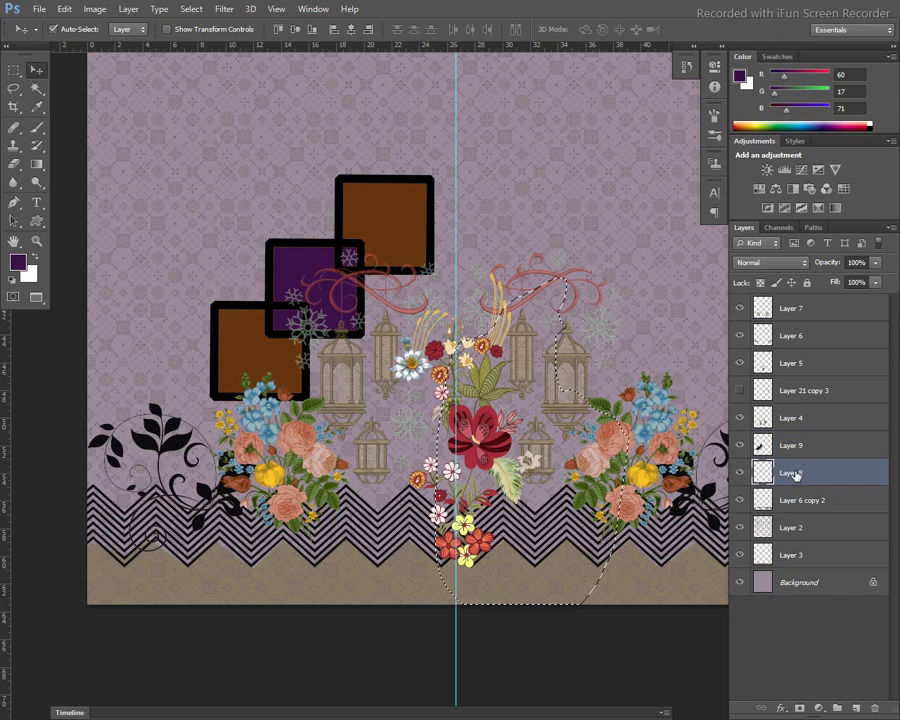
pyautogui.click(744, 472)
pyautogui.click(744, 474)
pyautogui.hotkey('alt', 'BackSpace')
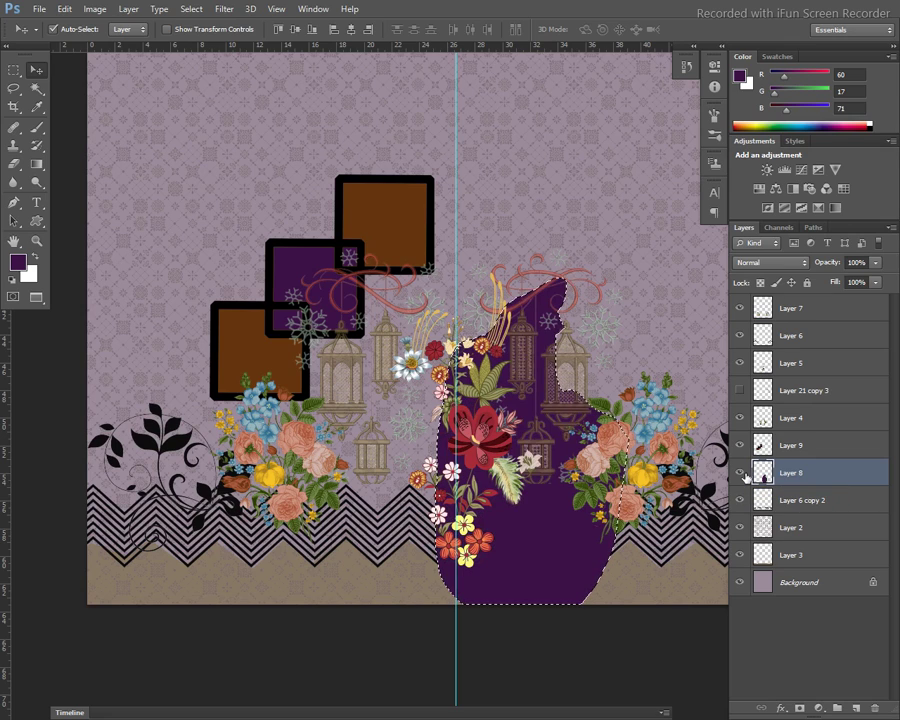
pyautogui.moveTo(816, 475); pyautogui.dragTo(816, 545)
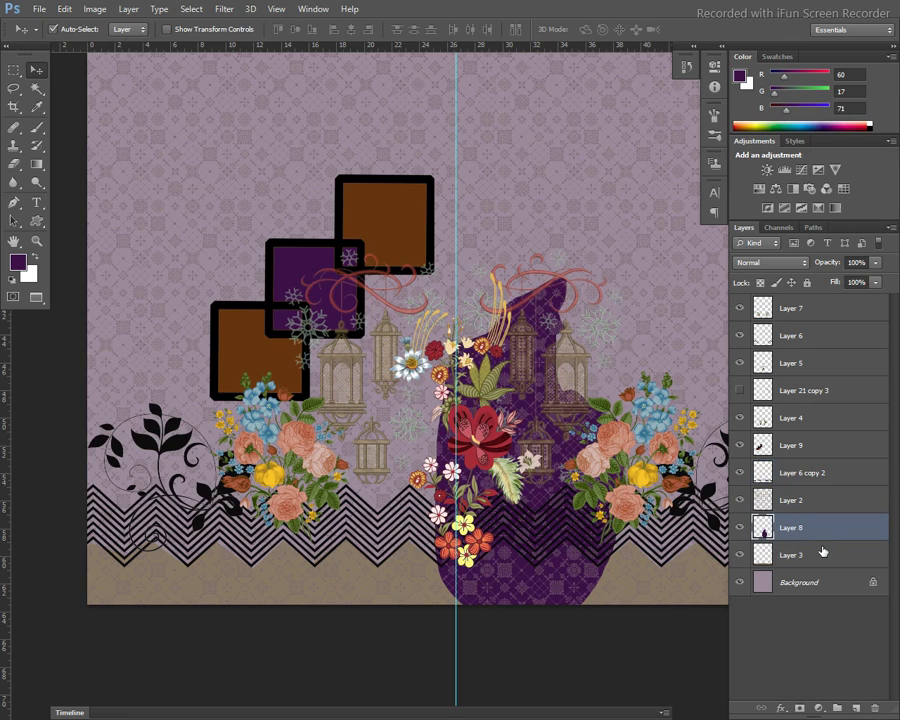
pyautogui.hotkey('ctrl', 'alt', 'z')
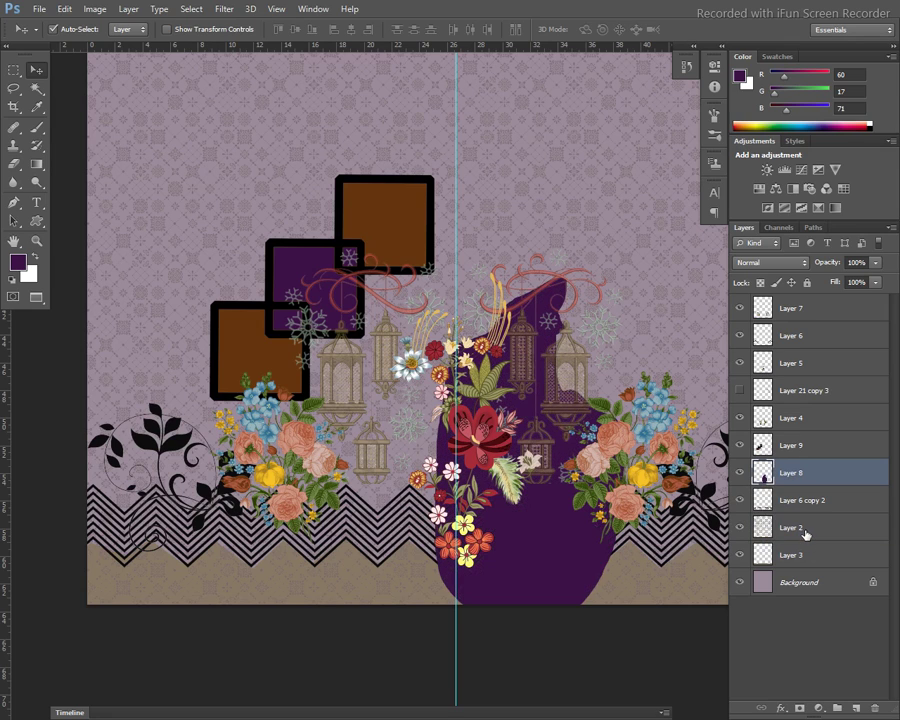
pyautogui.hotkey('ctrl', 'alt', 'z')
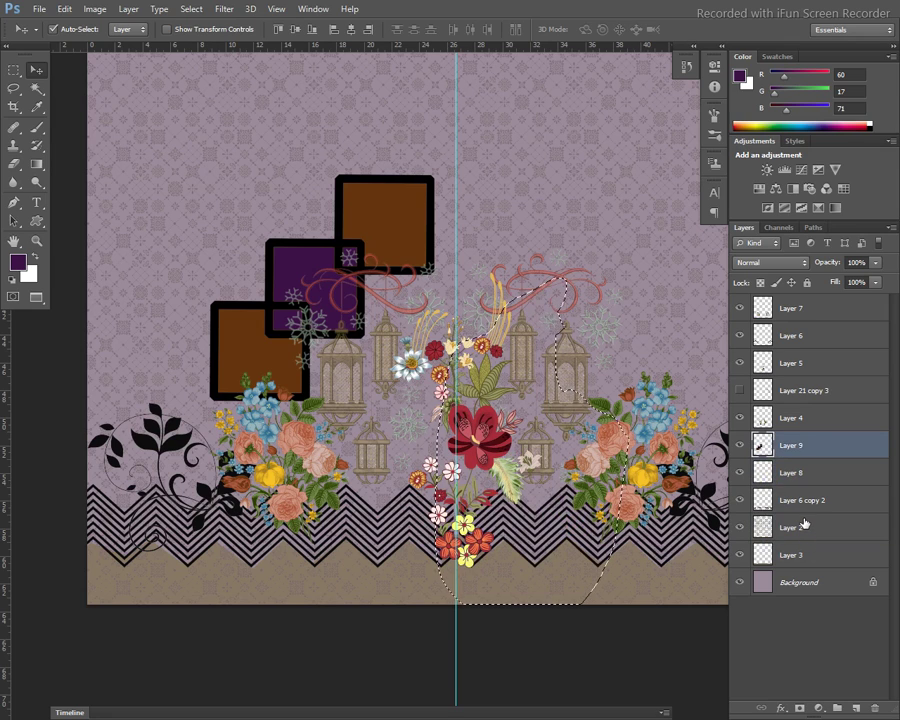
# - Fill the neckline purple on new Layer 10 and place it beneath the chevron layer
pyautogui.hotkey('ctrl', 'shift', 'n')
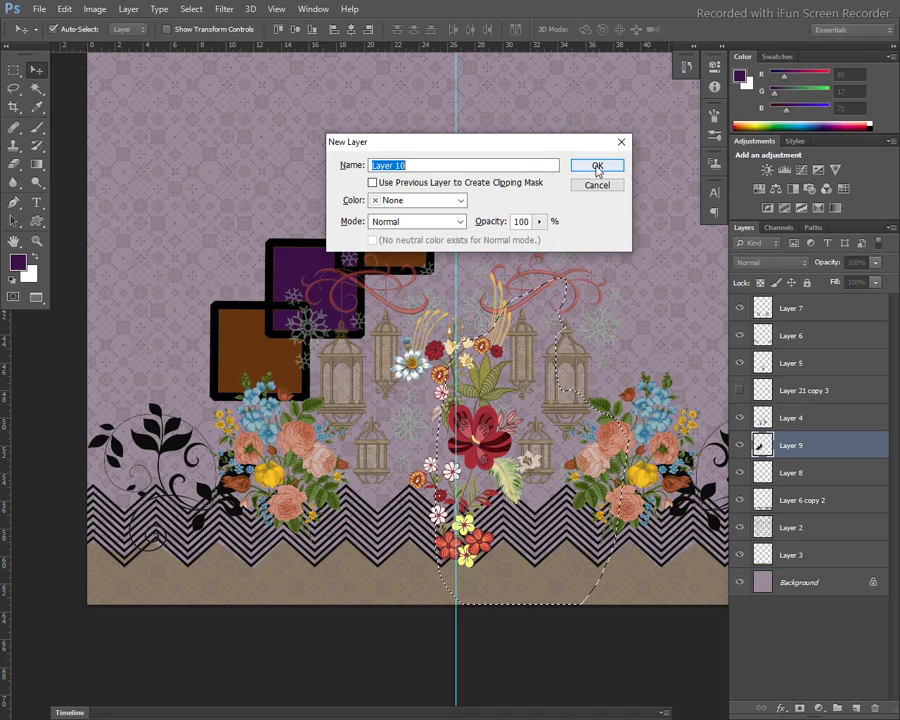
pyautogui.click(590, 165)
pyautogui.hotkey('alt', 'BackSpace')
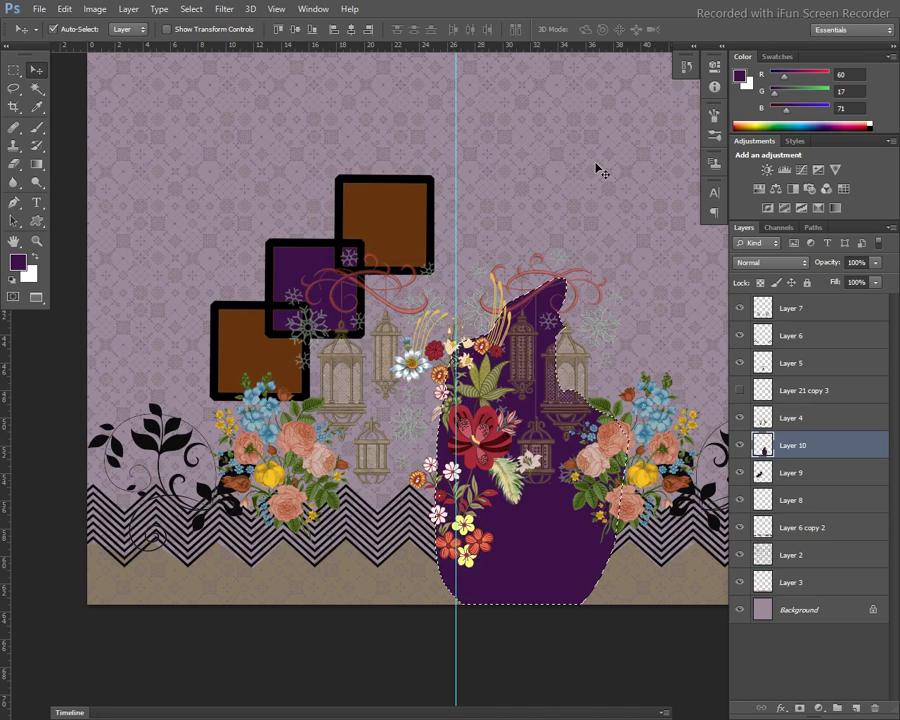
pyautogui.hotkey('ctrl', 'd')
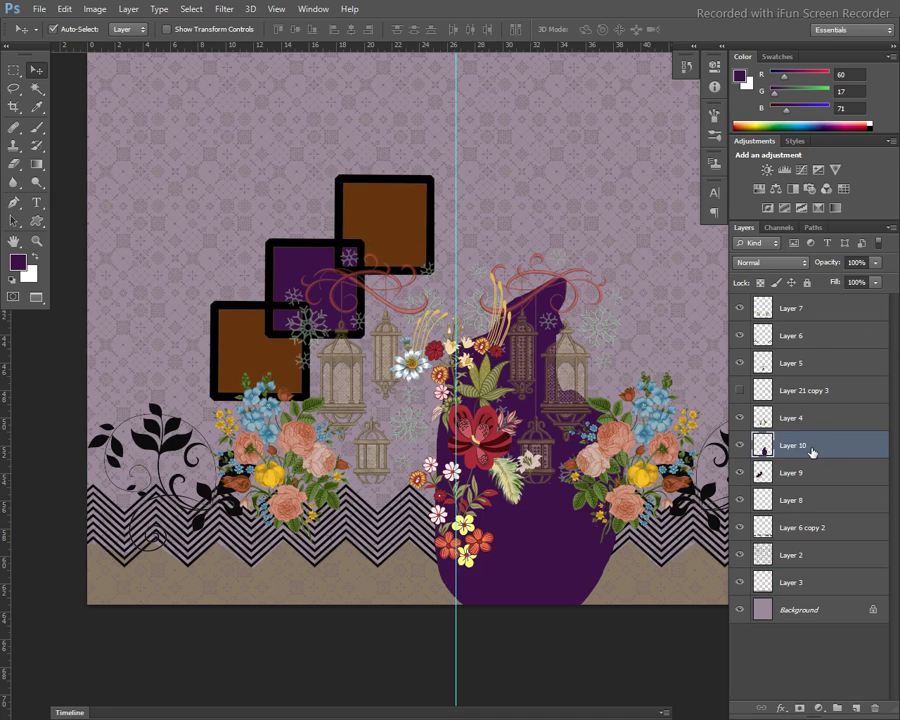
pyautogui.moveTo(812, 452); pyautogui.dragTo(811, 541)
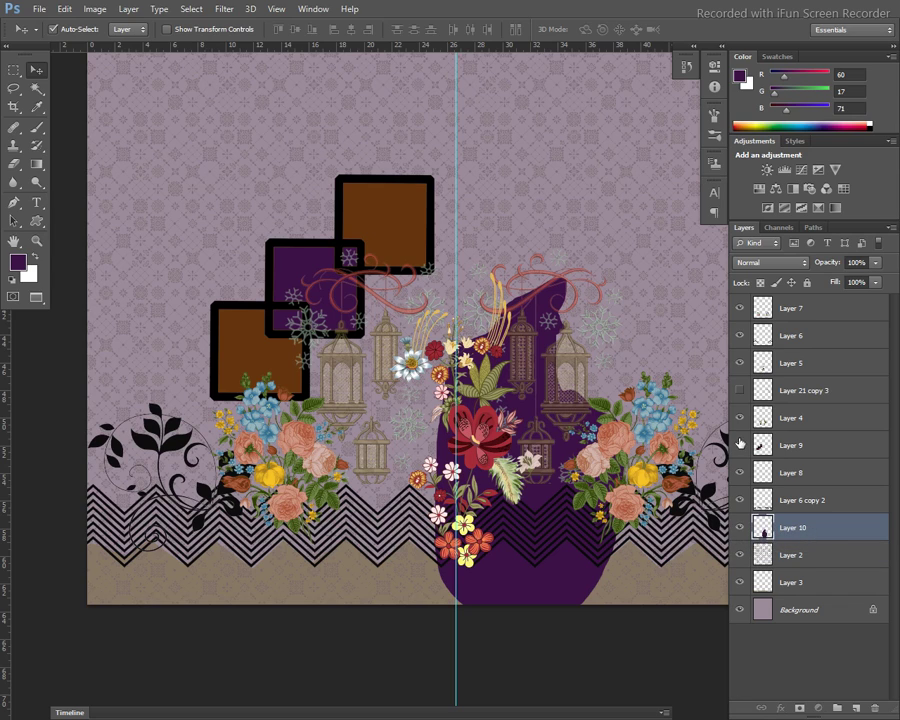
# - Delete the purple neckline area left of the centre guide
pyautogui.hotkey('ctrl', '+')
pyautogui.moveTo(648, 362); pyautogui.dragTo(444, 362)
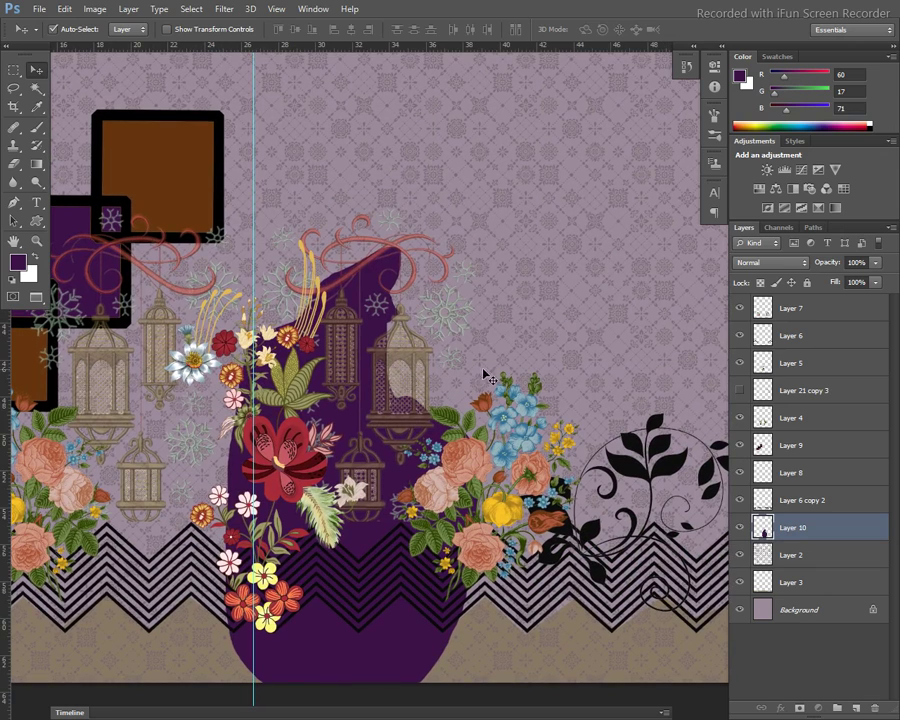
pyautogui.press('m')
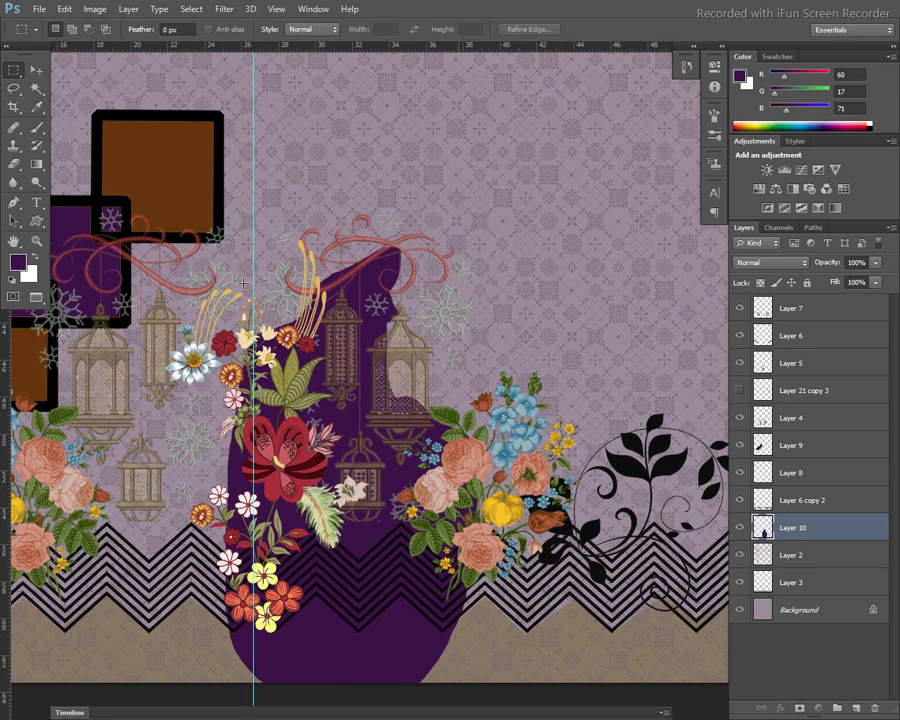
pyautogui.moveTo(254, 285); pyautogui.dragTo(115, 690)
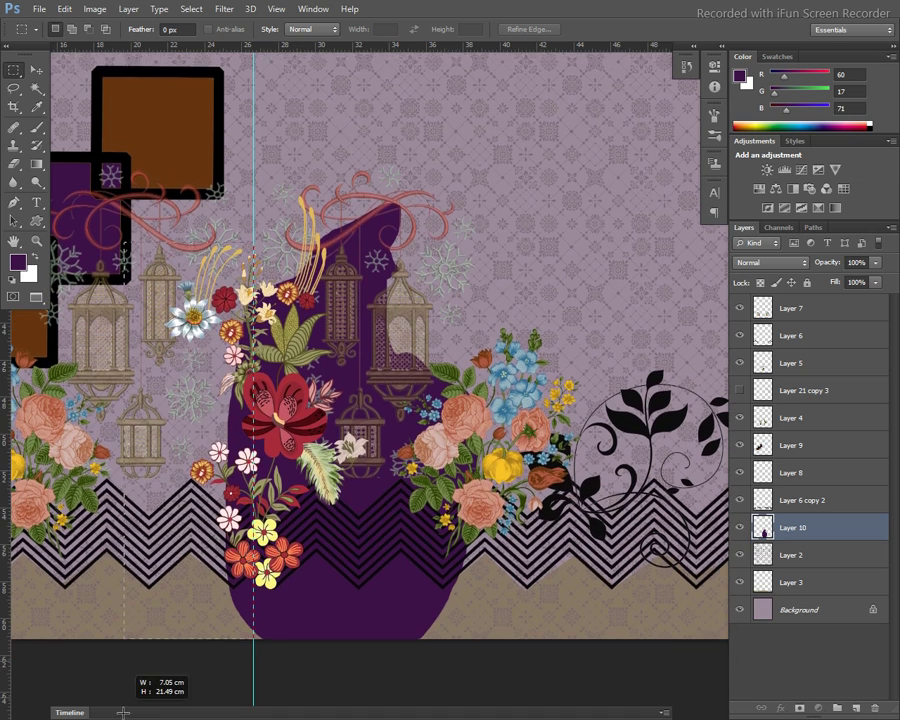
pyautogui.press('Delete')
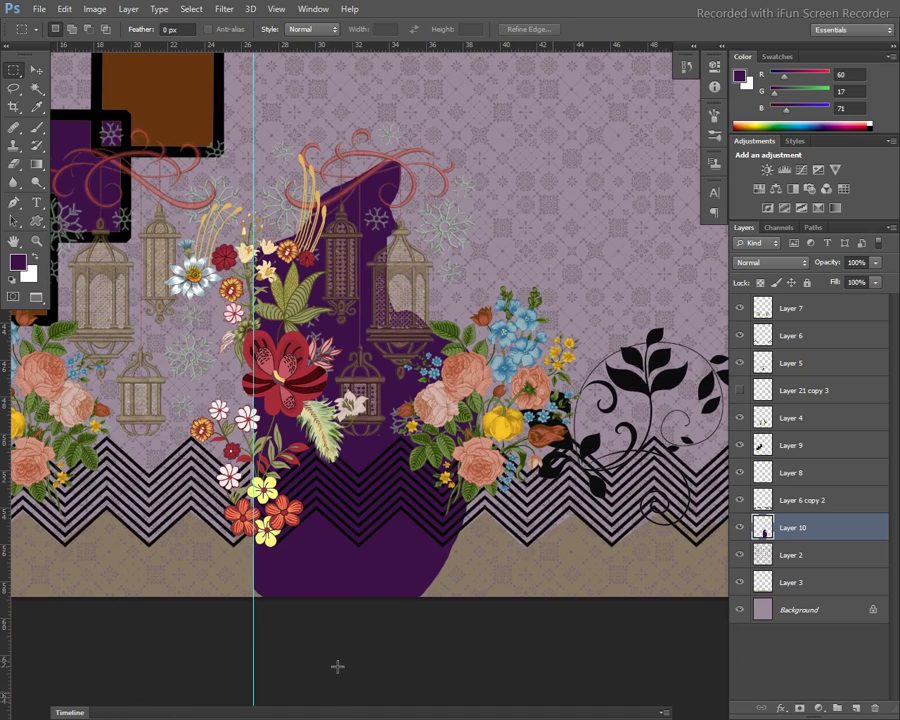
# - Trace a pen path along the chevron edge and delete the purple below the border
pyautogui.press('p')
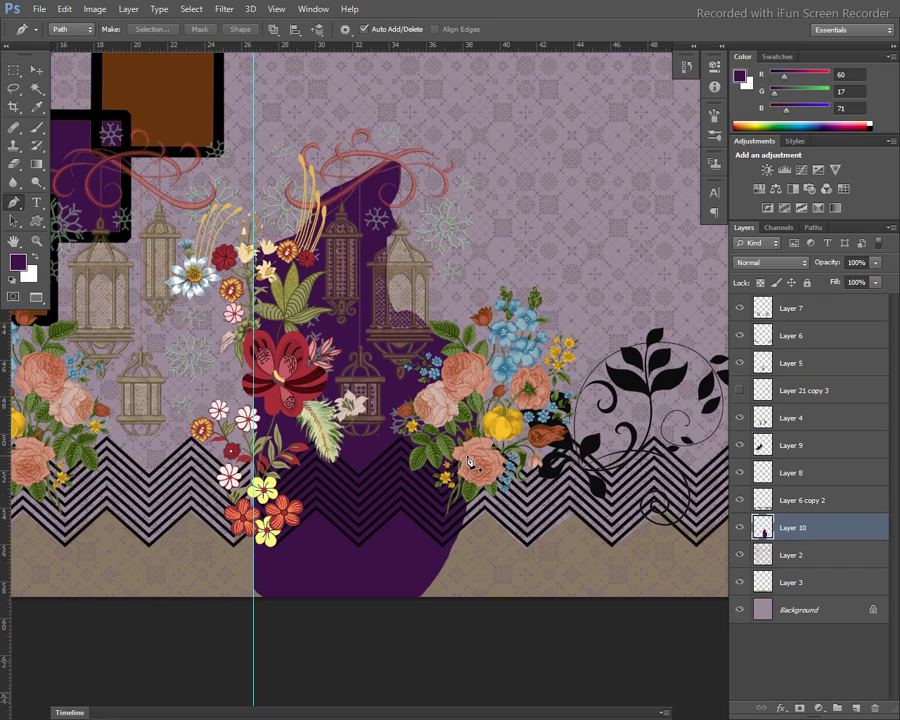
pyautogui.click(408, 437)
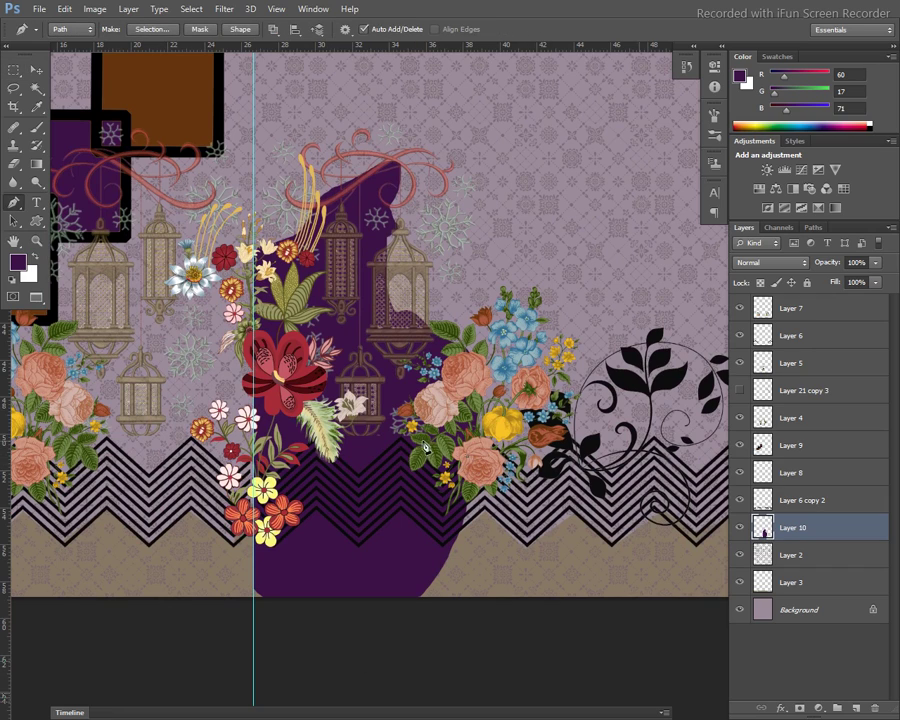
pyautogui.click(360, 476)
pyautogui.moveTo(199, 493); pyautogui.dragTo(157, 648)
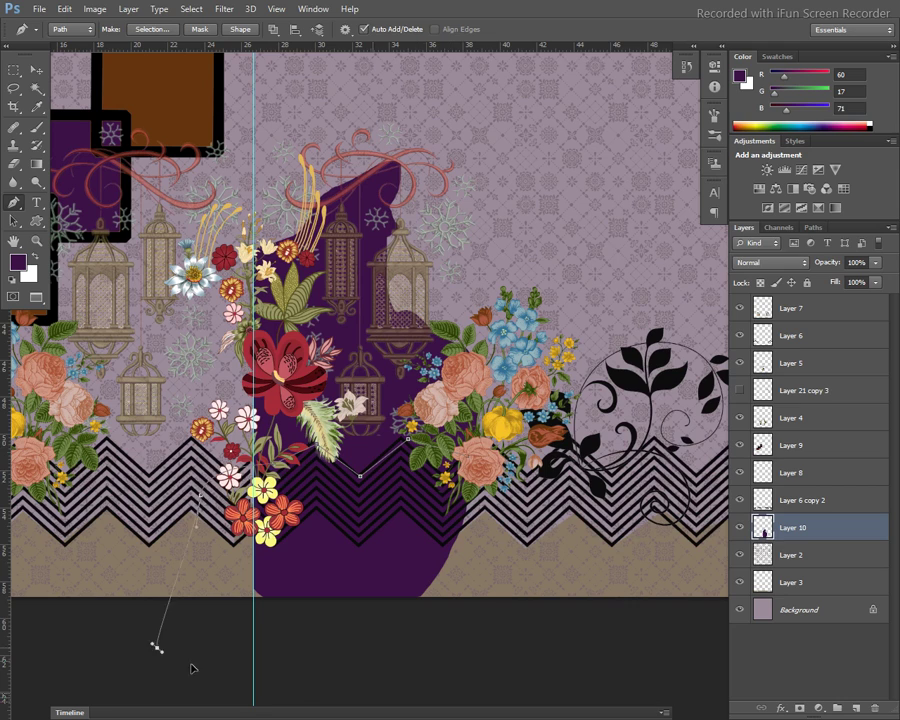
pyautogui.click(254, 690)
pyautogui.moveTo(621, 624); pyautogui.dragTo(626, 570)
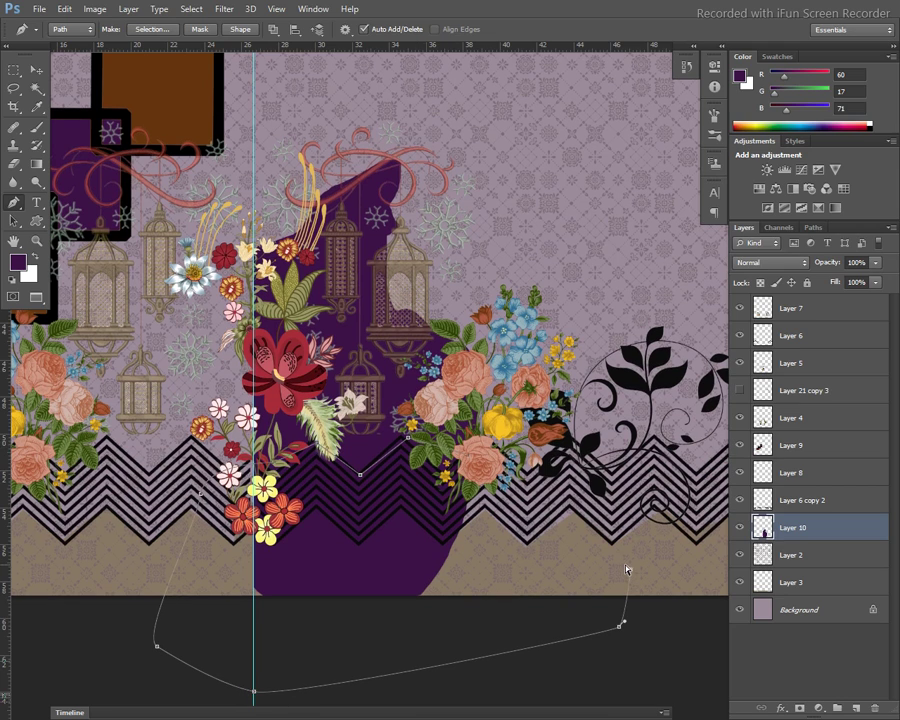
pyautogui.hotkey('ctrl', 'Return')
pyautogui.press('Delete')
pyautogui.hotkey('ctrl', 'd')
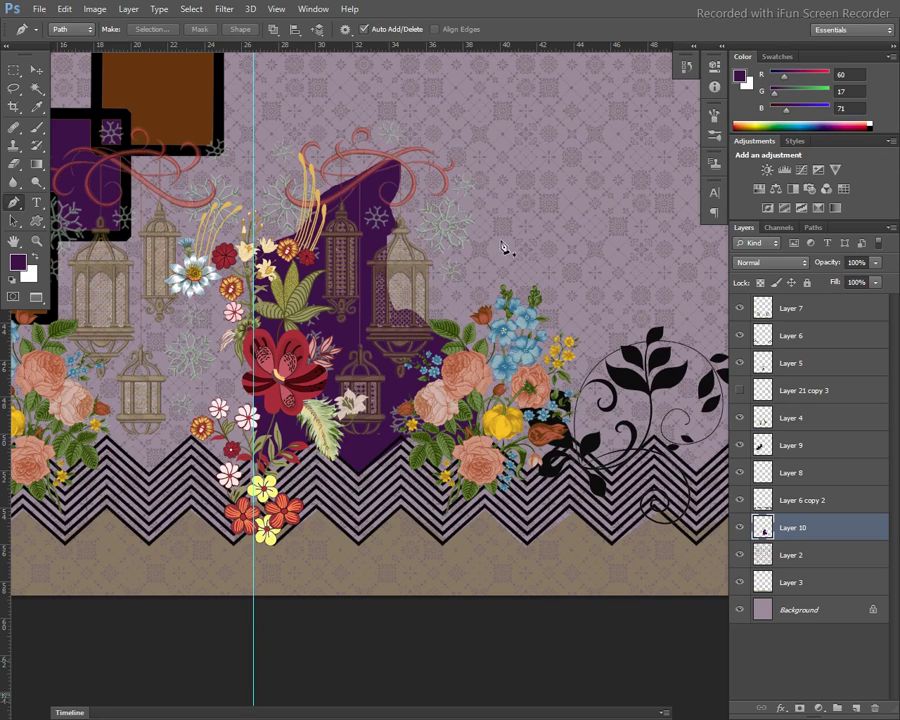
# - Lasso the gap behind the right lantern and fill it with the foreground purple
pyautogui.press('l')
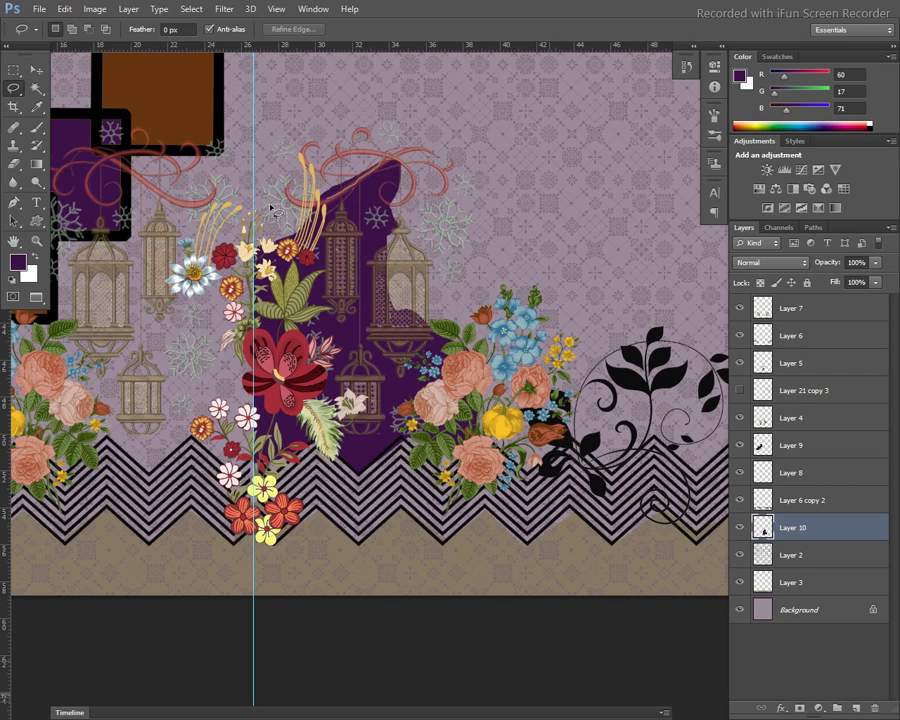
pyautogui.moveTo(388, 155); pyautogui.dragTo(303, 205)
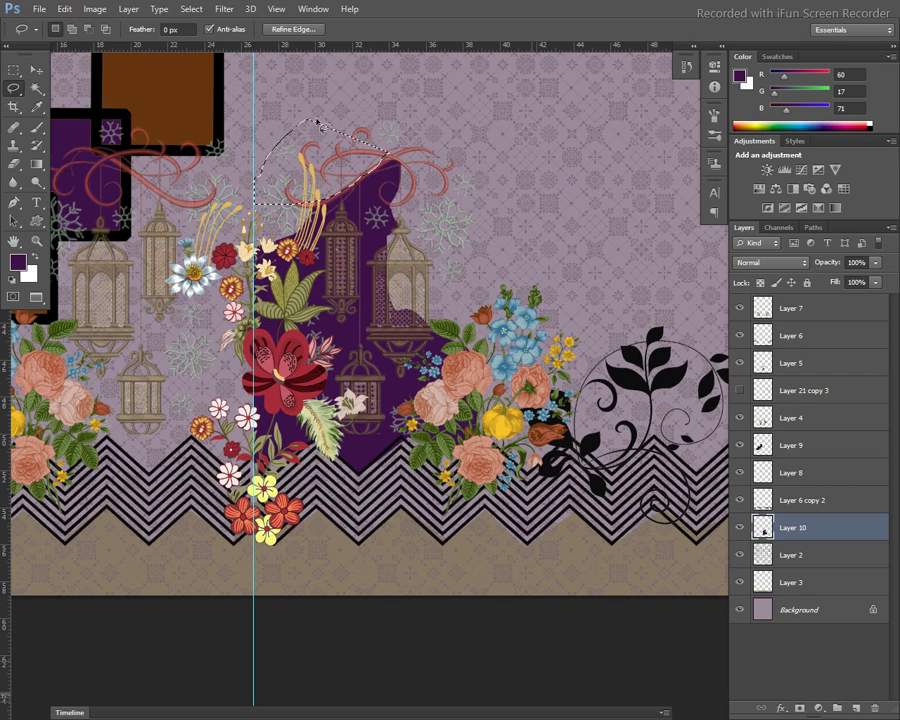
pyautogui.click(314, 124)
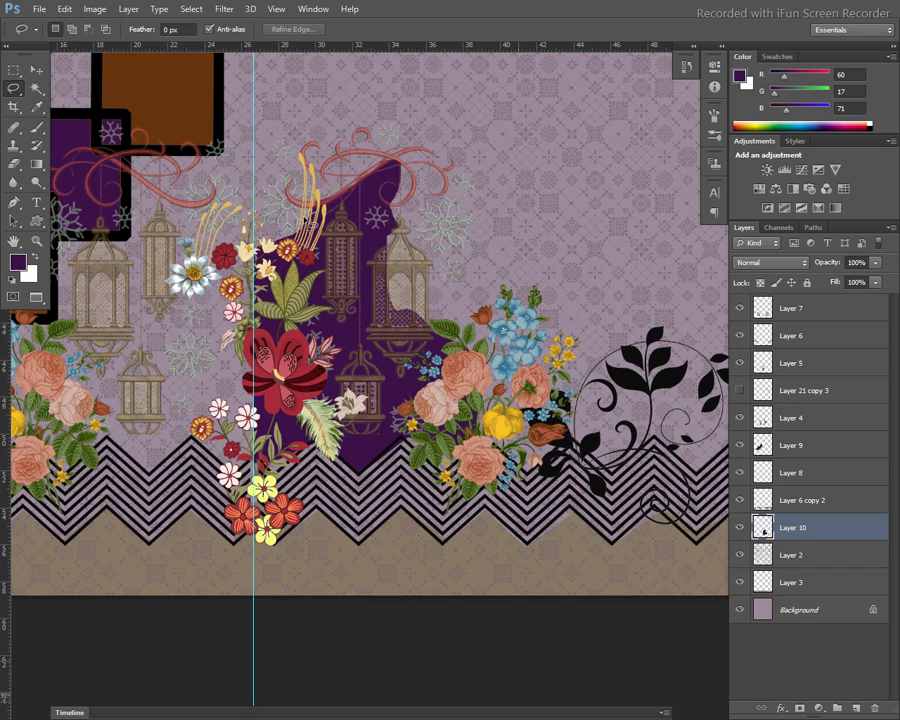
pyautogui.moveTo(250, 215); pyautogui.dragTo(245, 220)
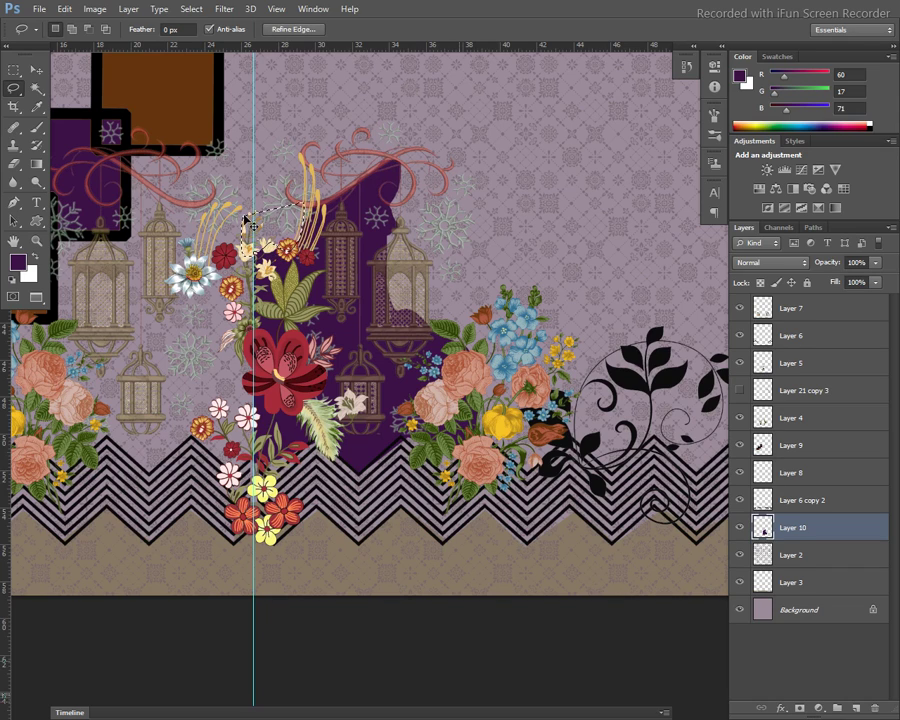
pyautogui.click(313, 207)
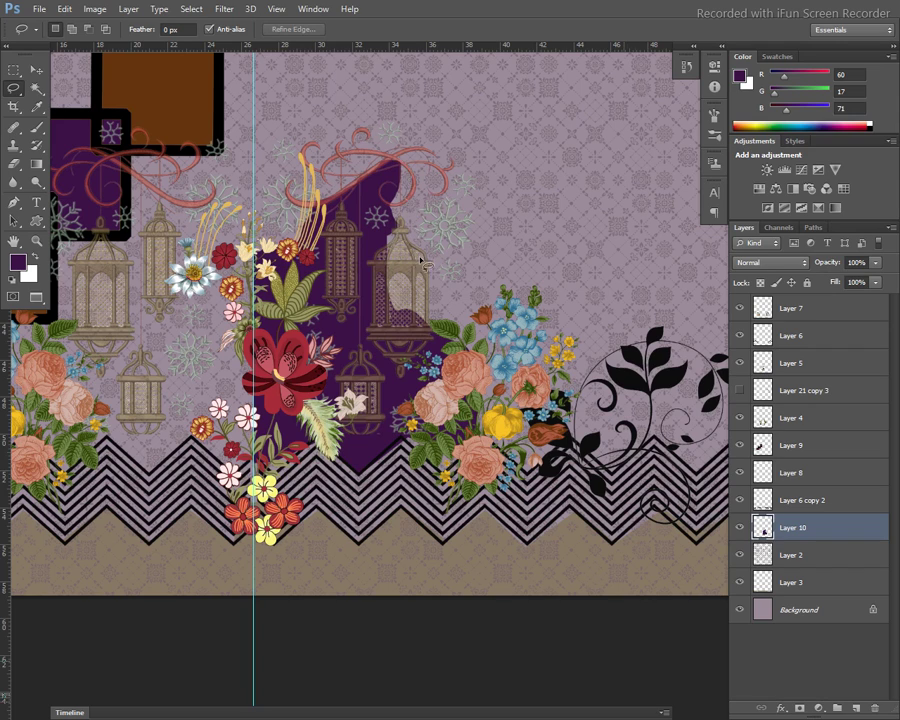
pyautogui.moveTo(400, 162); pyautogui.dragTo(313, 345)
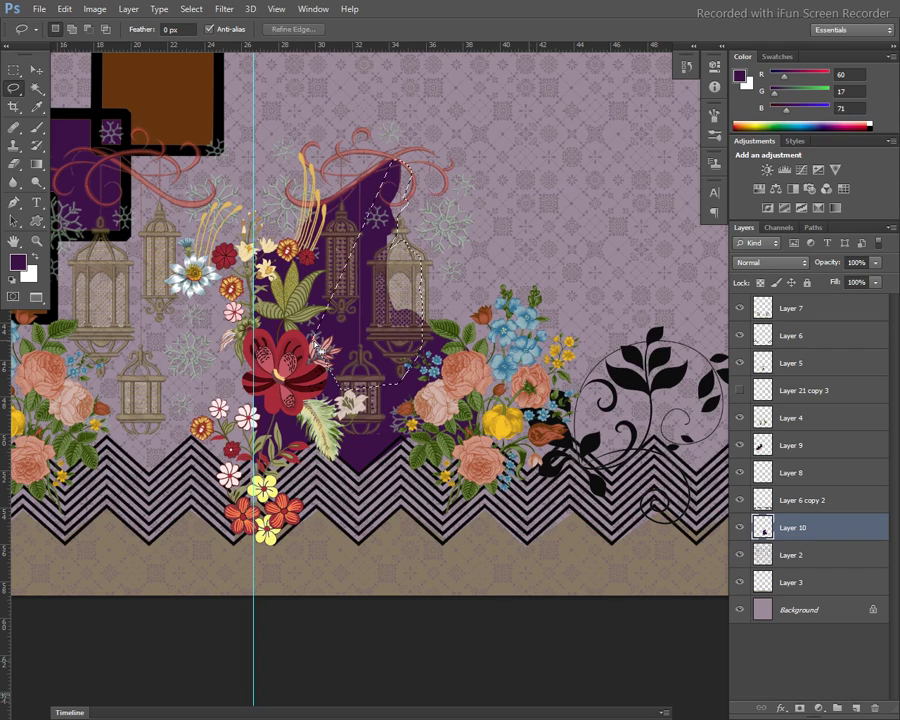
pyautogui.hotkey('alt', 'BackSpace')
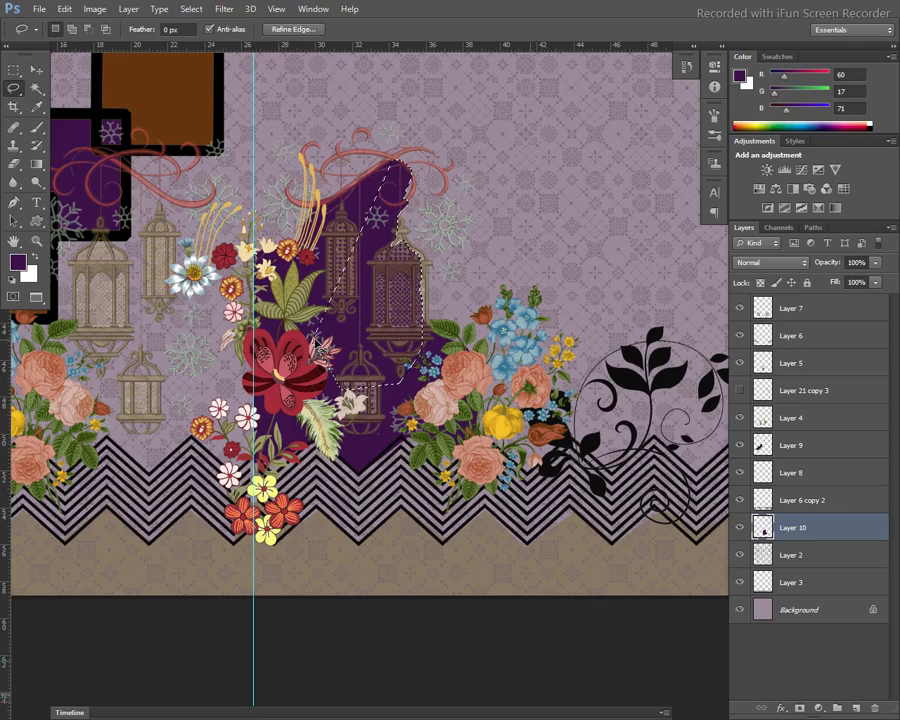
pyautogui.hotkey('ctrl', 'd')
# - Trace a curved pen path along the lower edge of the right lantern
pyautogui.keyDown('alt'); pyautogui.scroll(4, 472, 320); pyautogui.keyUp('alt')
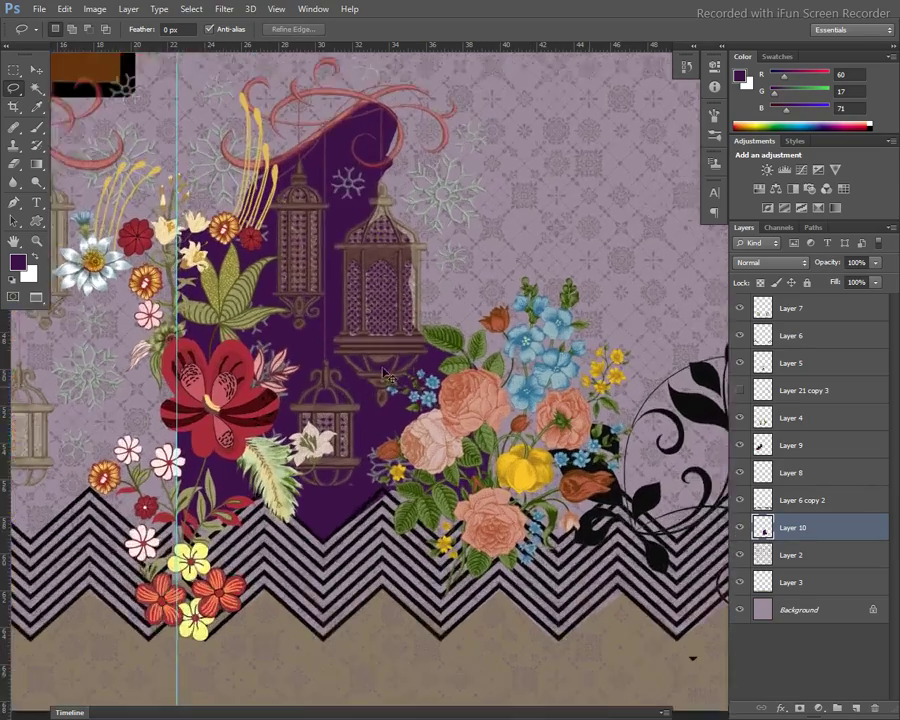
pyautogui.scroll(3, 456, 304)
pyautogui.scroll(3, 440, 366)
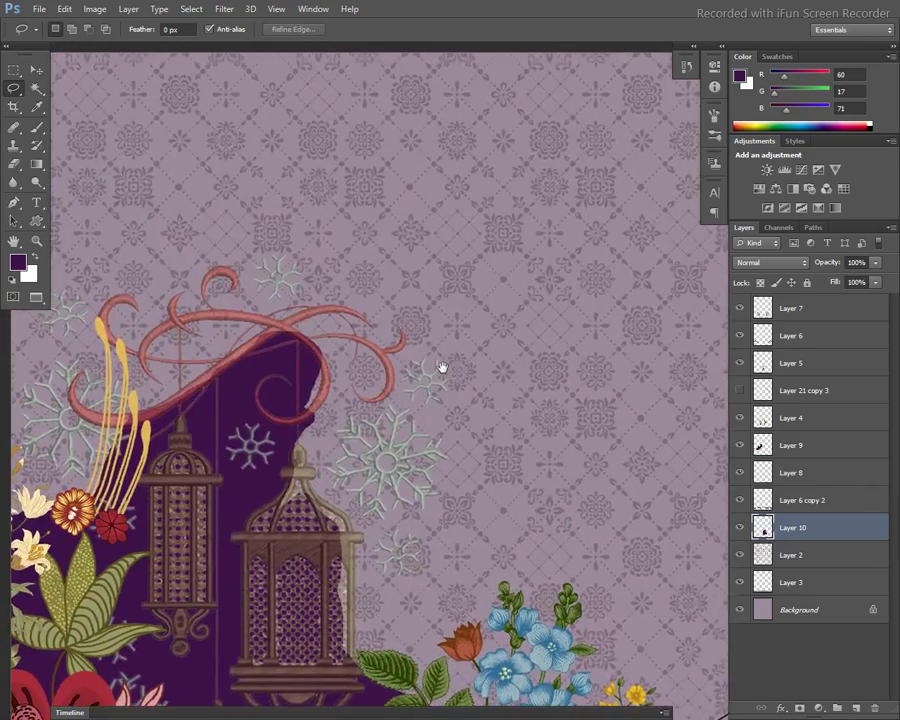
pyautogui.scroll(2, 440, 366)
pyautogui.press('p')
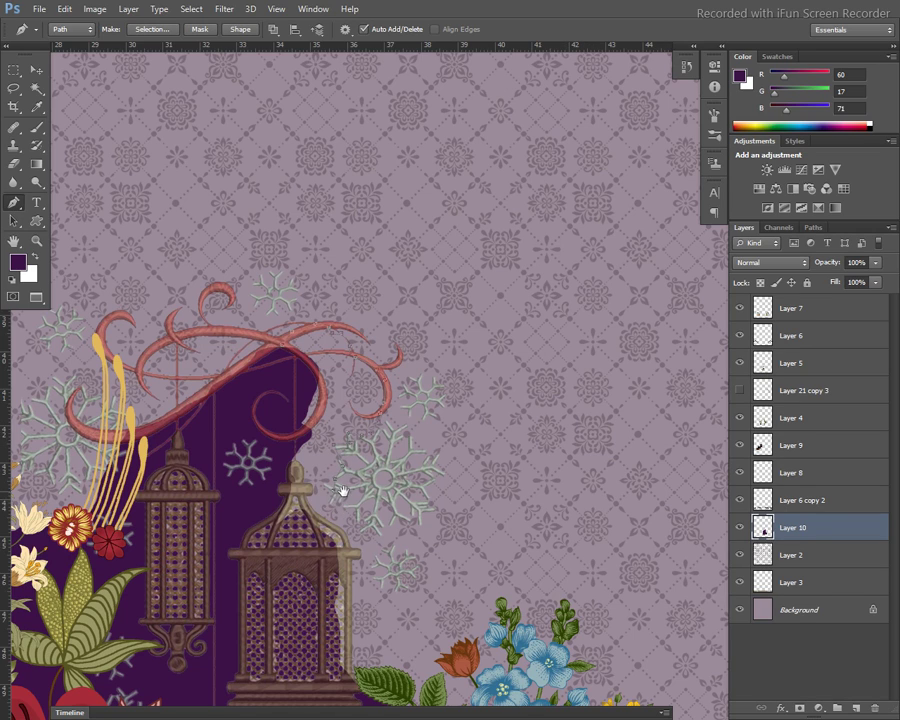
pyautogui.moveTo(342, 490); pyautogui.dragTo(341, 297)
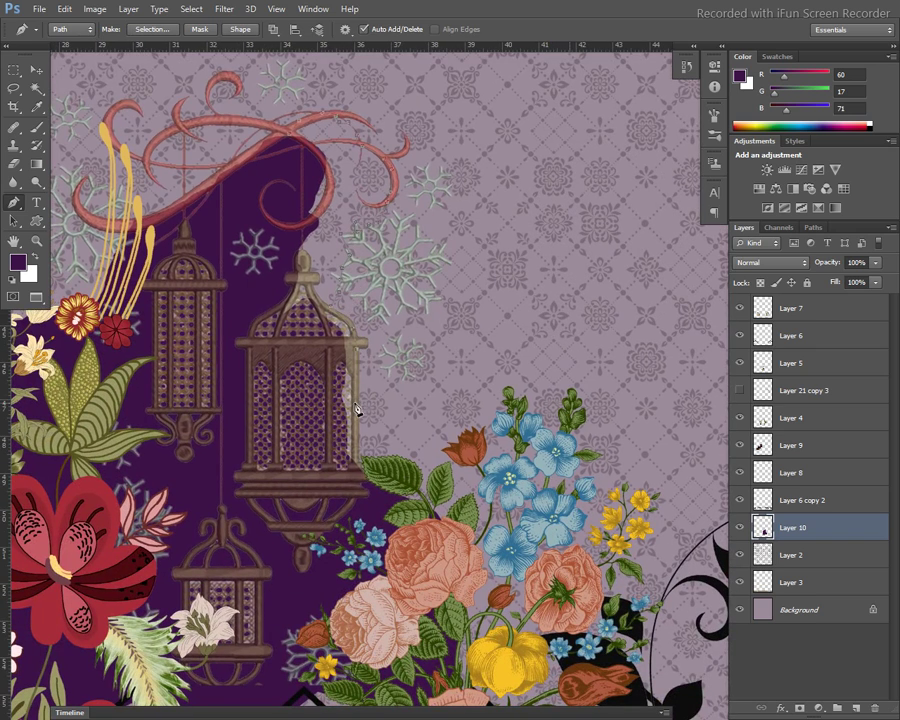
pyautogui.click(353, 494)
pyautogui.click(302, 529)
pyautogui.moveTo(203, 437); pyautogui.dragTo(201, 333)
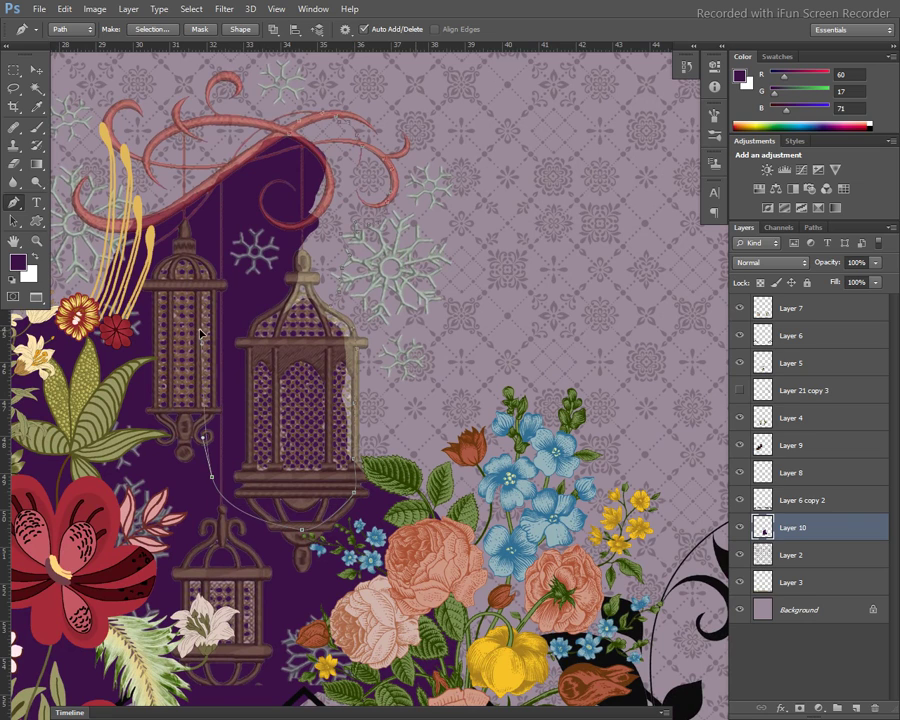
# - Fill Layer 10 with dark purple and delete the area inside the traced path
pyautogui.hotkey('alt', 'BackSpace')
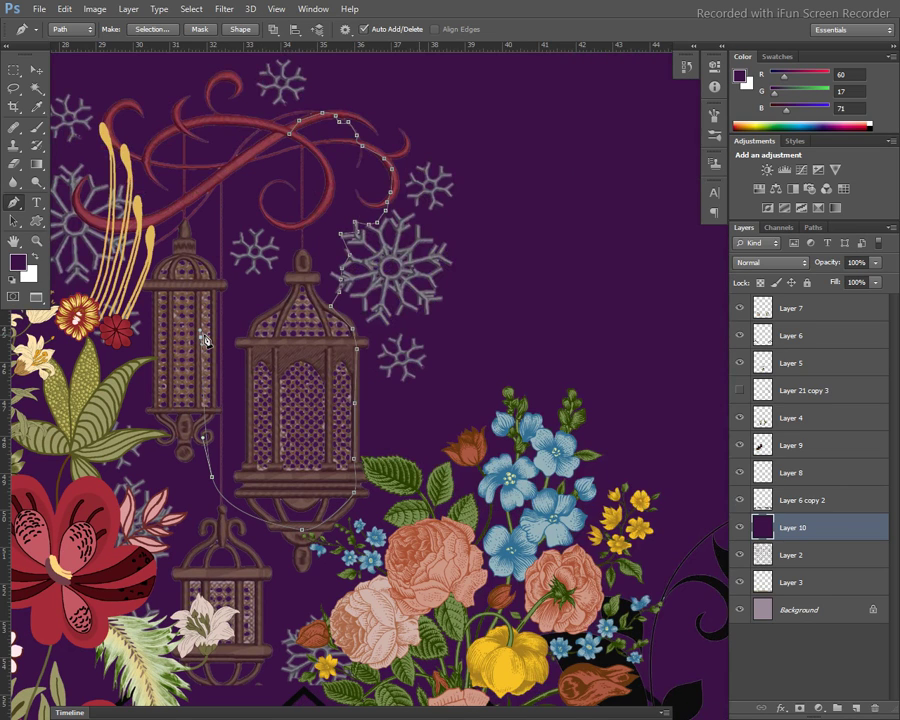
pyautogui.hotkey('ctrl', 'Return')
pyautogui.press('Delete')
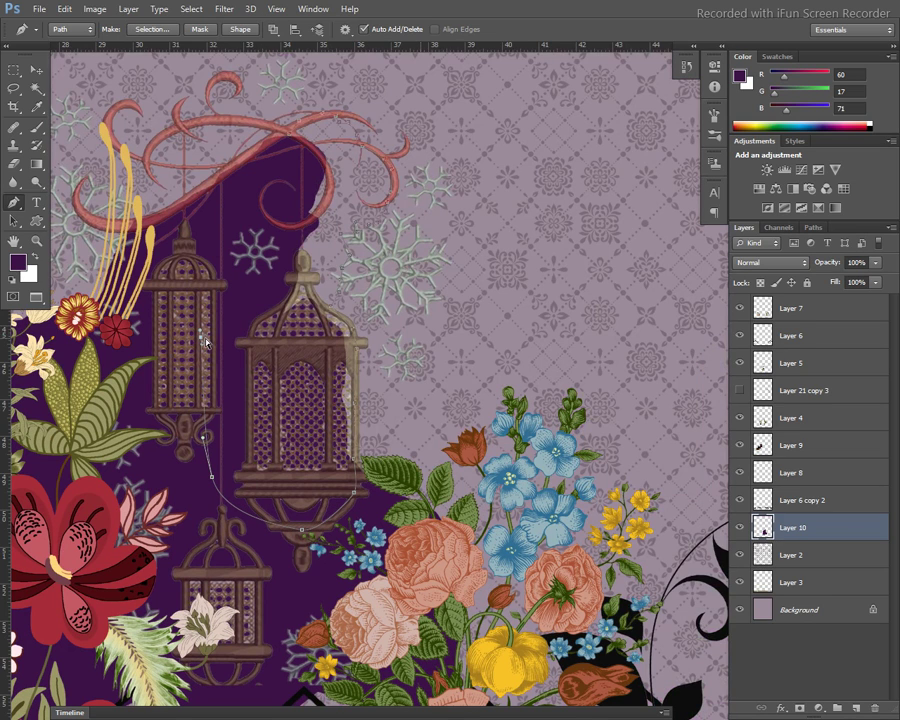
pyautogui.hotkey('ctrl', 'z')
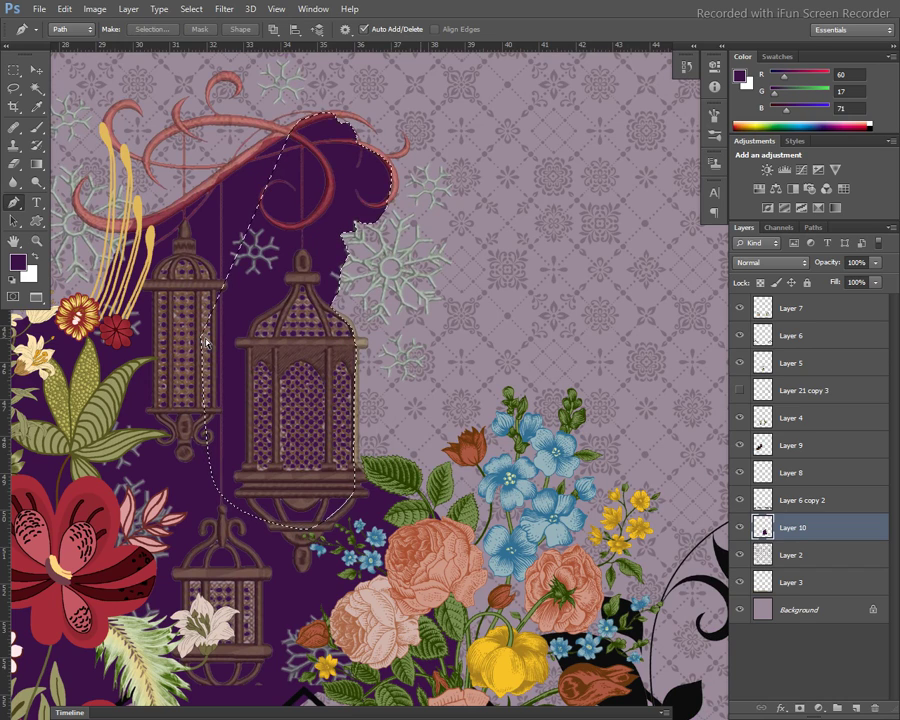
pyautogui.hotkey('ctrl', 'd')
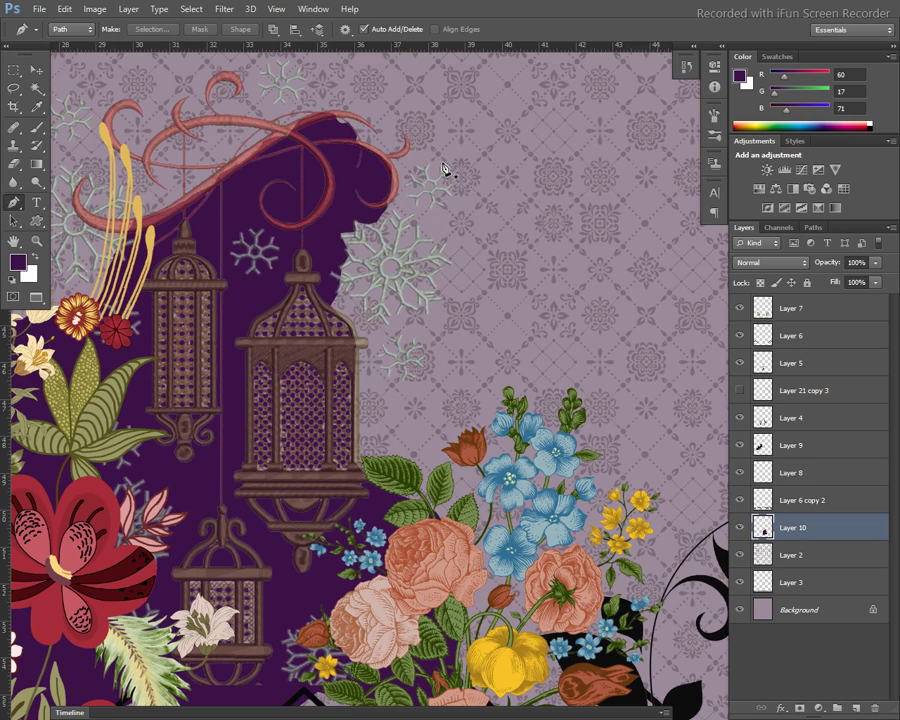
pyautogui.press('l')
pyautogui.scroll(-2, 440, 165)
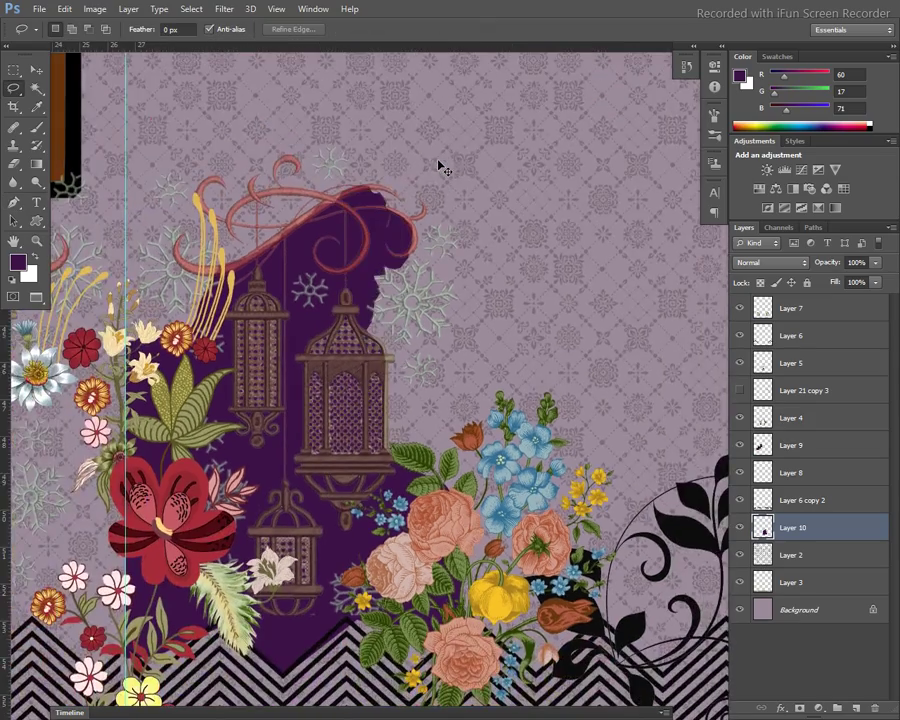
pyautogui.scroll(1, 444, 150)
pyautogui.scroll(1, 438, 232)
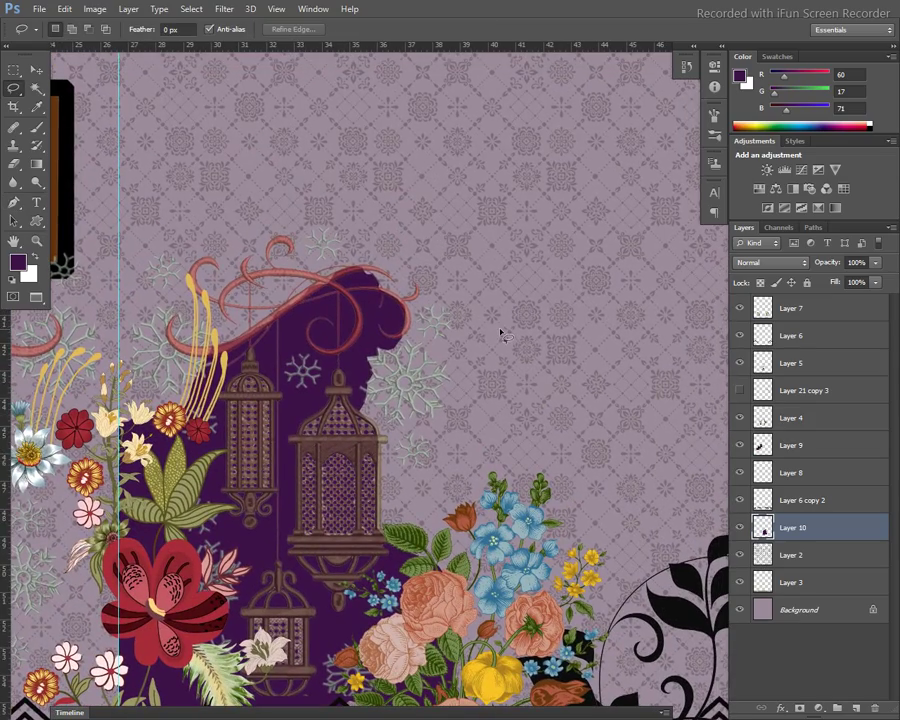
# - Shrink and rotate the brown square layer onto the purple panel's edge
pyautogui.press('v')
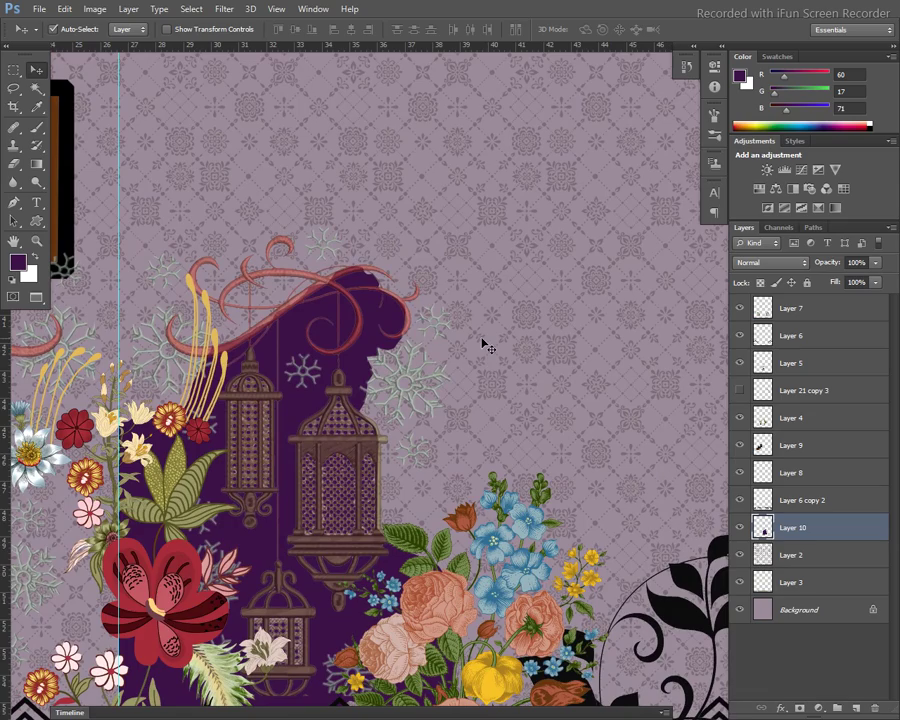
pyautogui.scroll(-2, 482, 345)
pyautogui.scroll(1, 520, 360)
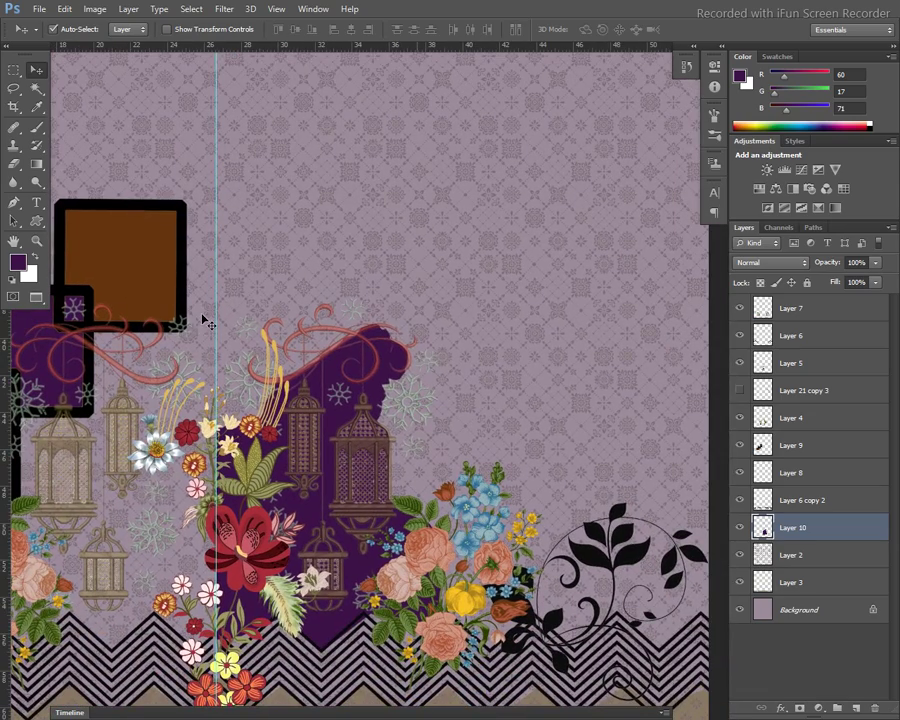
pyautogui.click(133, 258)
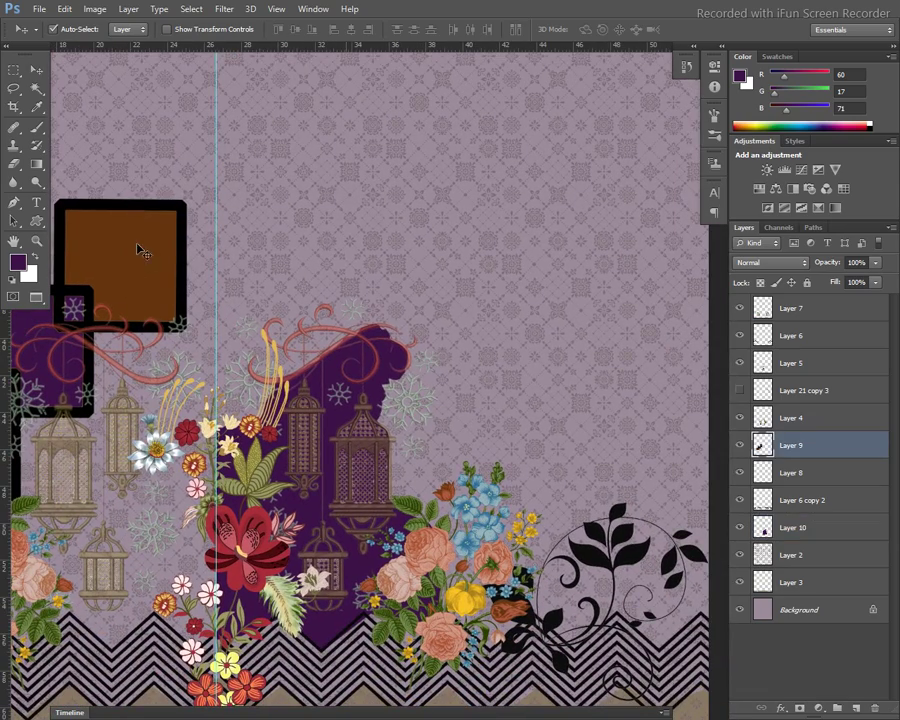
pyautogui.hotkey('ctrl', 't')
pyautogui.moveTo(174, 244)
pyautogui.mouseDown()
pyautogui.moveTo(300, 228)
pyautogui.moveTo(224, 272)
pyautogui.mouseUp()
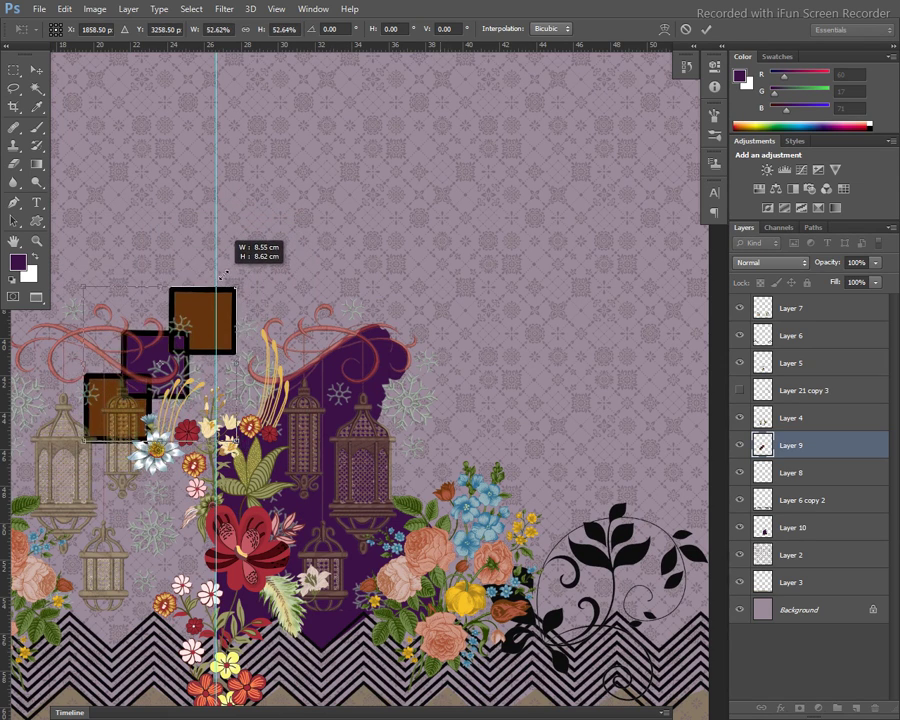
pyautogui.moveTo(236, 318)
pyautogui.mouseDown()
pyautogui.moveTo(525, 379)
pyautogui.moveTo(500, 364)
pyautogui.moveTo(505, 462)
pyautogui.moveTo(457, 490)
pyautogui.mouseUp()
pyautogui.moveTo(466, 434)
pyautogui.mouseDown()
pyautogui.moveTo(441, 446)
pyautogui.moveTo(420, 441)
pyautogui.mouseUp()
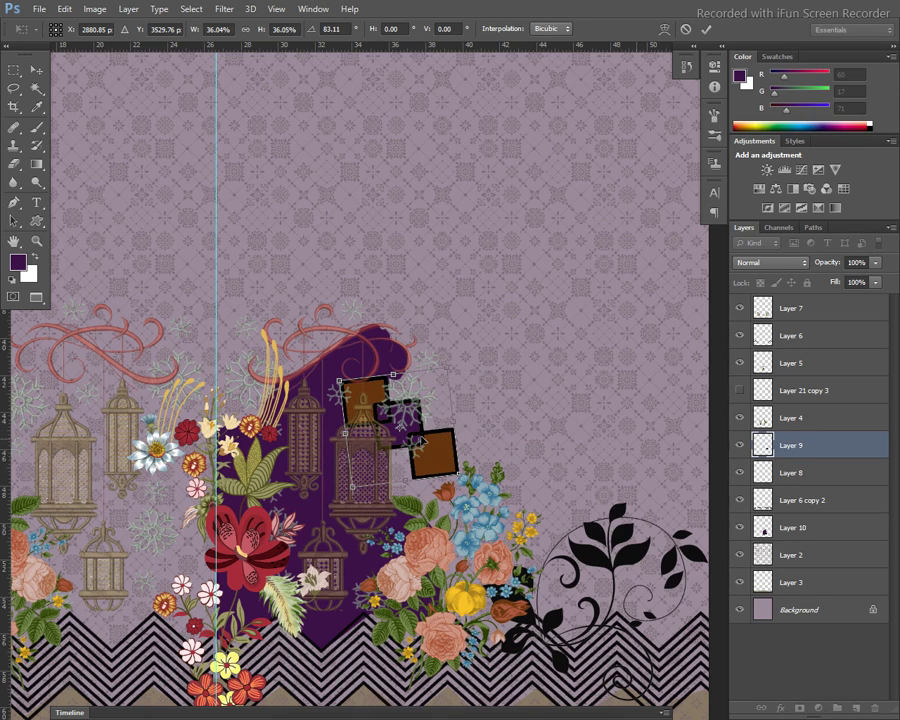
pyautogui.press('Return')
# - Move the brown square layer below the purple layer and nudge it into place
pyautogui.moveTo(785, 445); pyautogui.dragTo(793, 538)
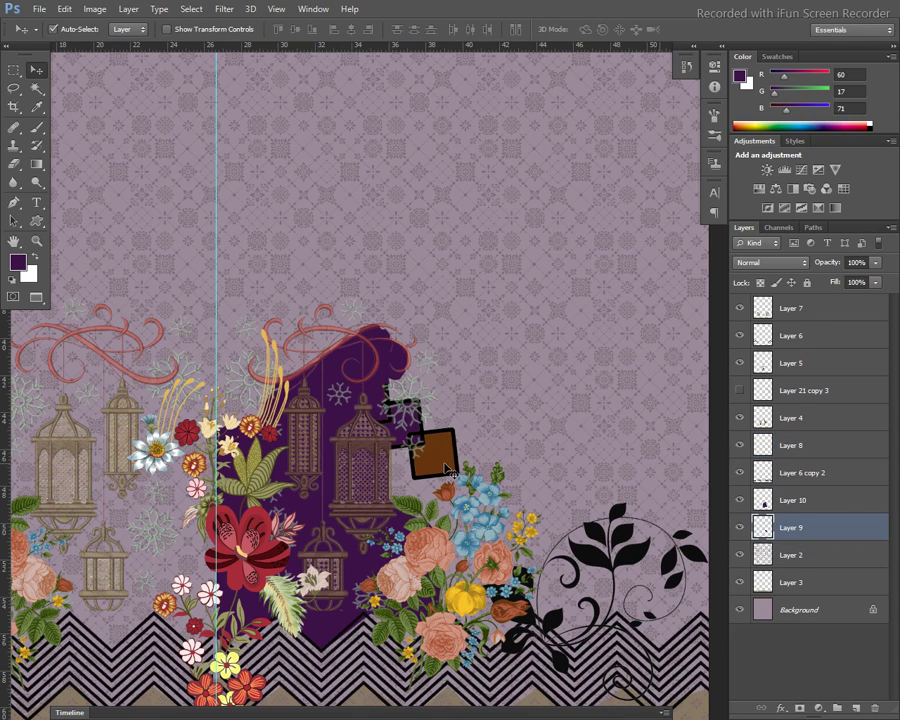
pyautogui.moveTo(449, 470)
pyautogui.mouseDown()
pyautogui.moveTo(428, 426)
pyautogui.moveTo(436, 438)
pyautogui.mouseUp()
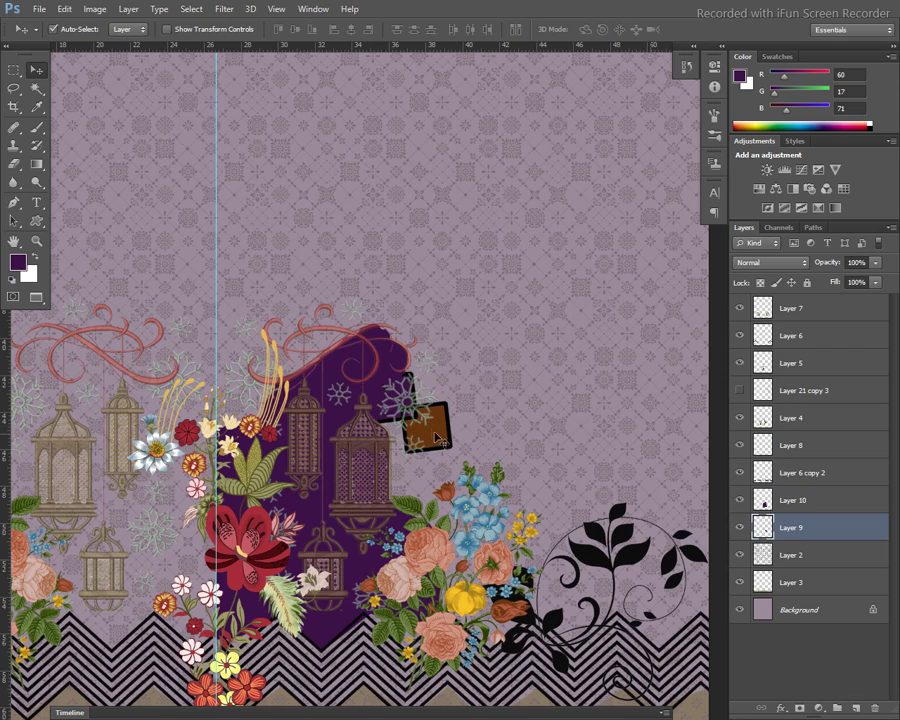
pyautogui.scroll(1, 425, 418)
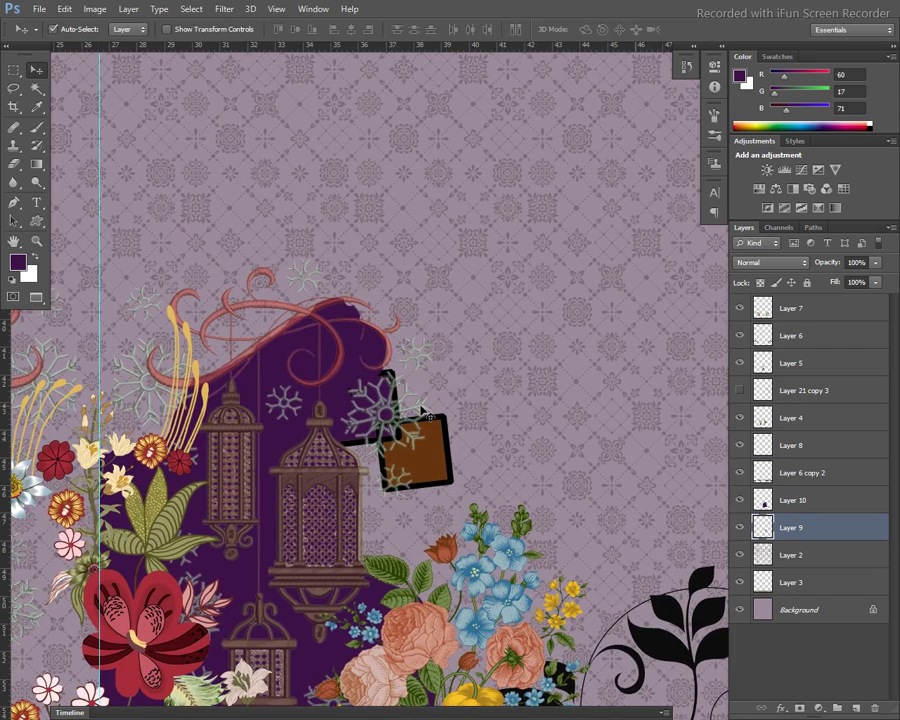
pyautogui.press('l')
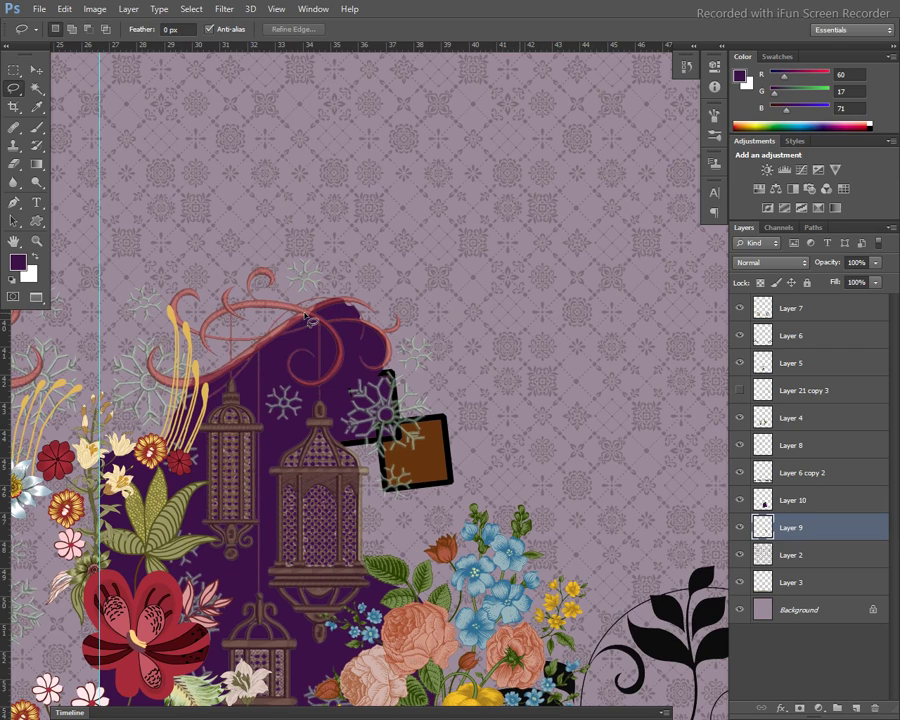
pyautogui.moveTo(330, 326); pyautogui.dragTo(299, 245)
pyautogui.press('v')
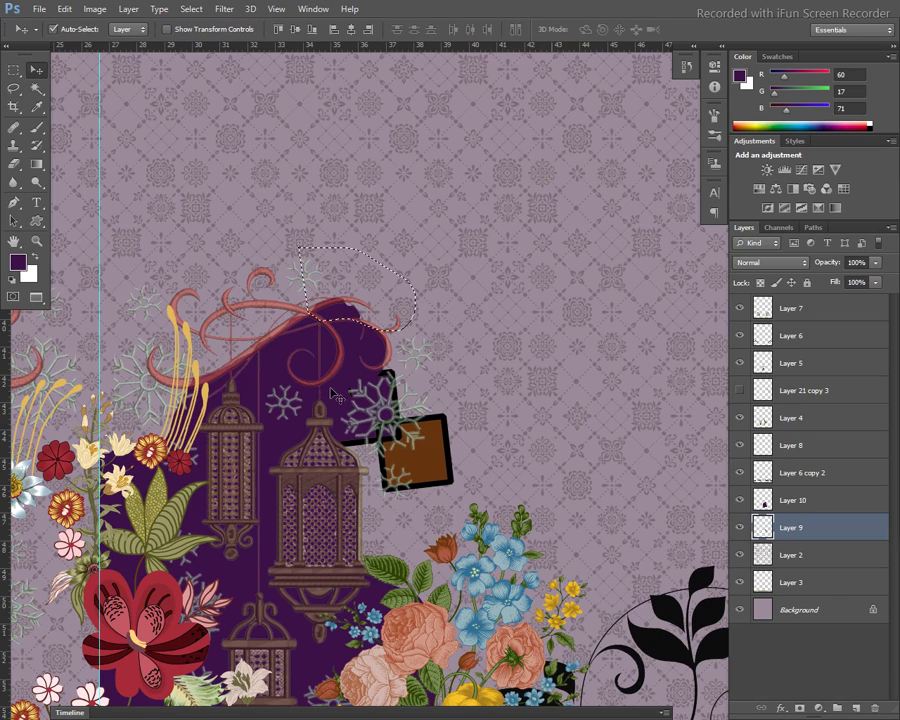
pyautogui.click(345, 387)
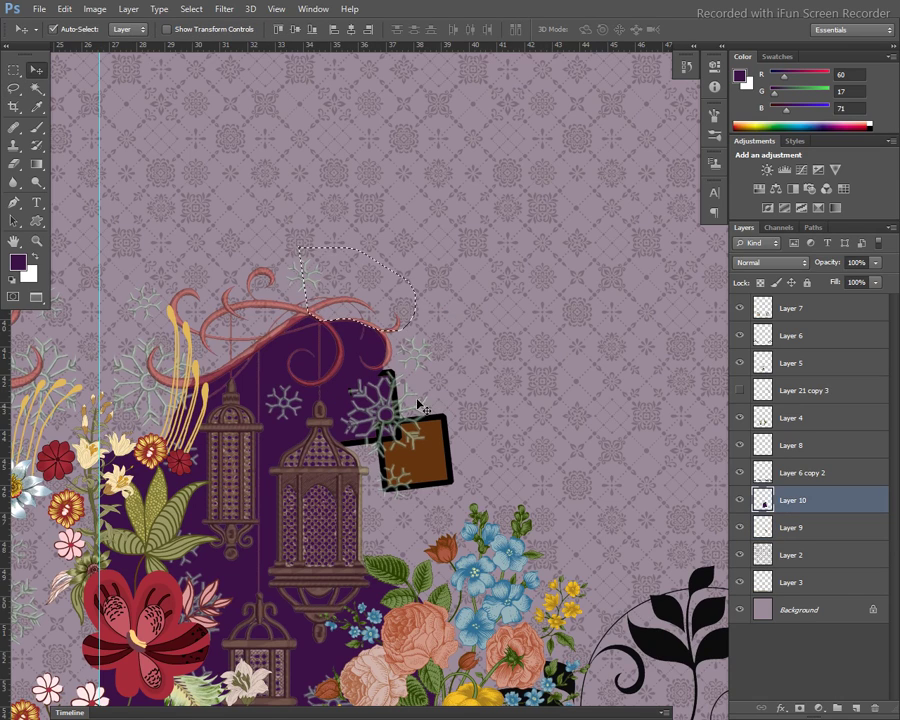
pyautogui.hotkey('ctrl', 'd')
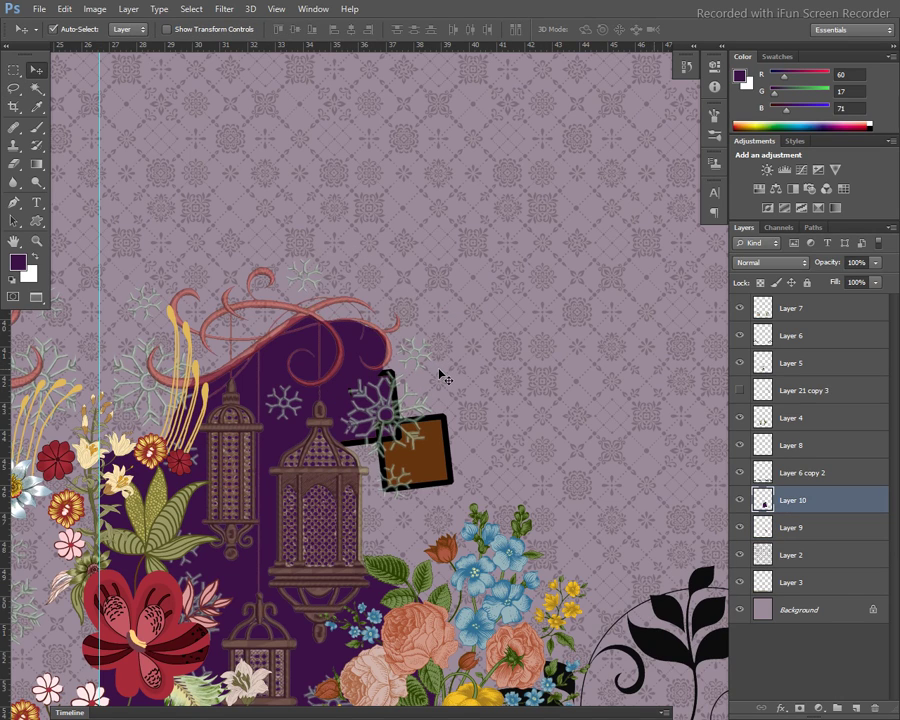
# - Duplicate the purple panel and flip the copy horizontally onto the left half
pyautogui.scroll(-3, 425, 385)
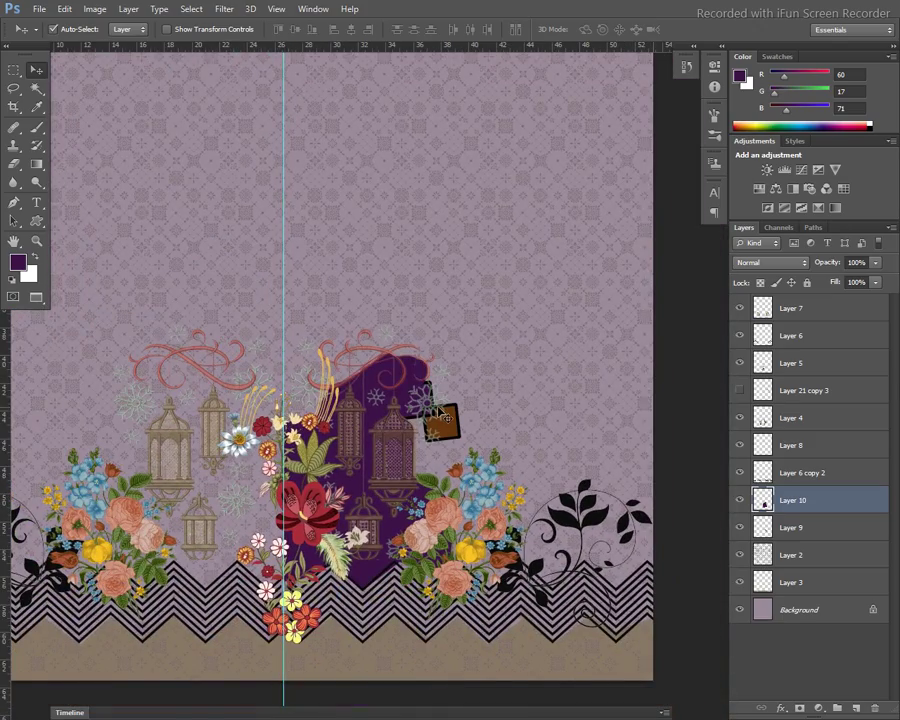
pyautogui.hotkey('ctrl', 'a')
pyautogui.hotkey('alt', 'e')
pyautogui.press('a')
pyautogui.press('Escape')
pyautogui.press('Escape')
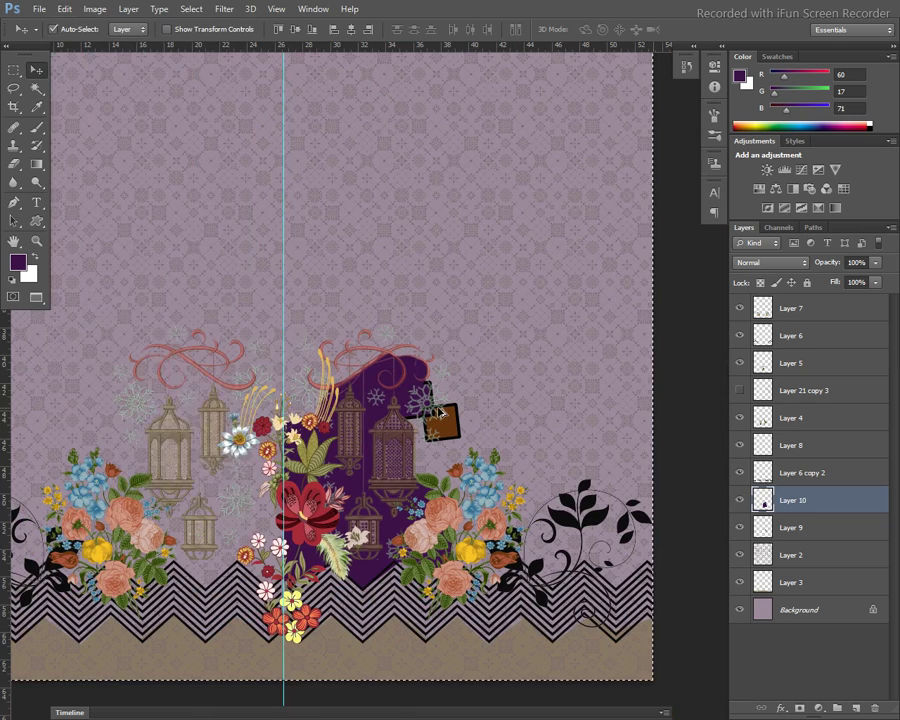
pyautogui.hotkey('ctrl', 'j')
pyautogui.hotkey('alt', 'e')
pyautogui.press('a')
pyautogui.press('h')
pyautogui.hotkey('ctrl', 'e')
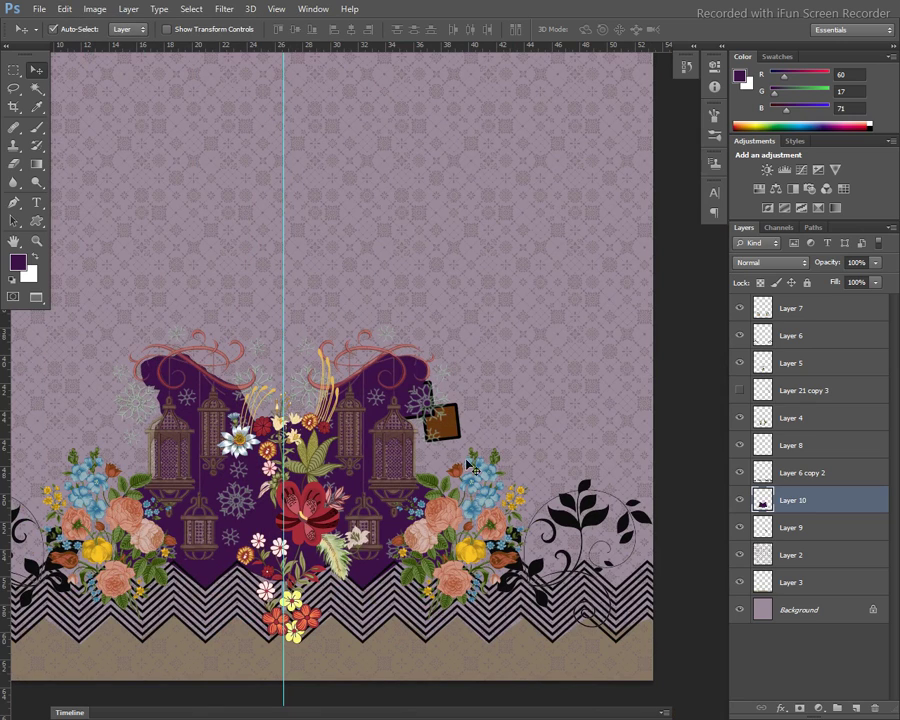
# - Flip a copy of the brown square horizontally onto the left side
pyautogui.click(458, 443)
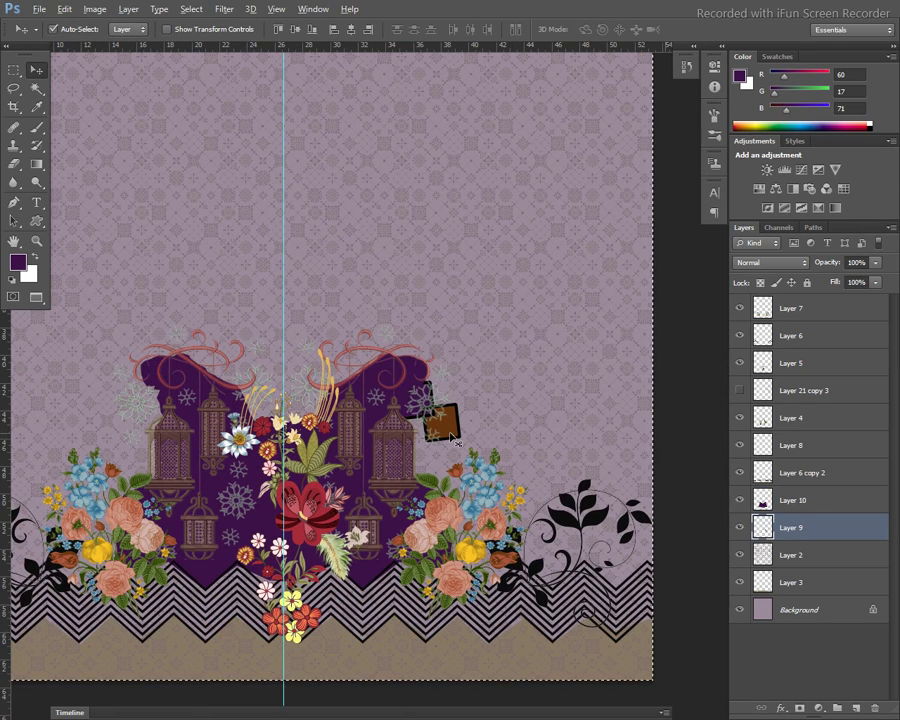
pyautogui.hotkey('alt', 'e')
pyautogui.press('a')
pyautogui.press('h')
pyautogui.hotkey('ctrl', 'd')
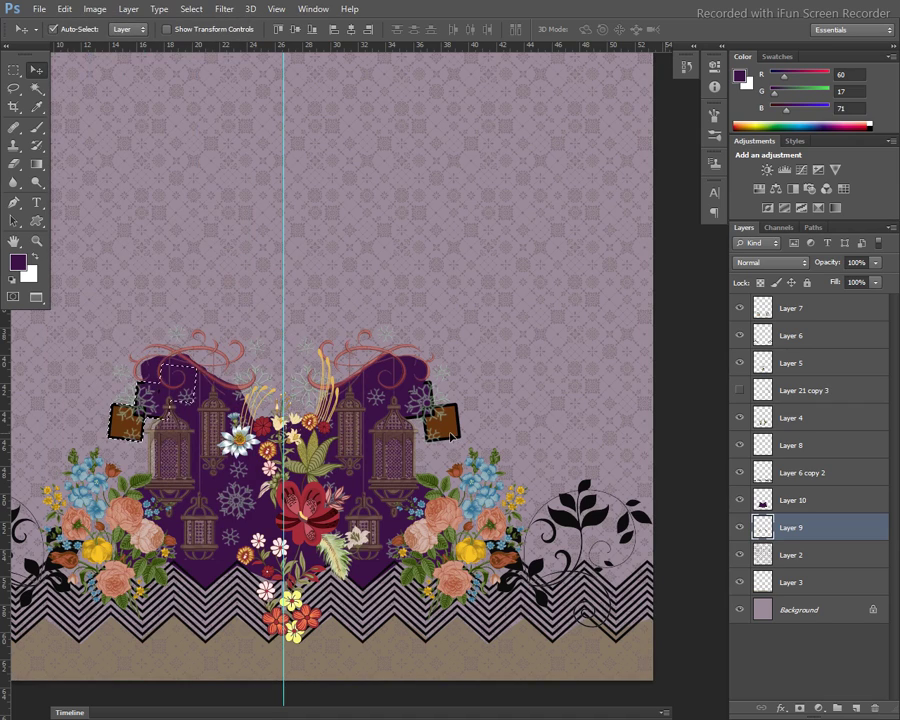
pyautogui.hotkey('ctrl', '-')
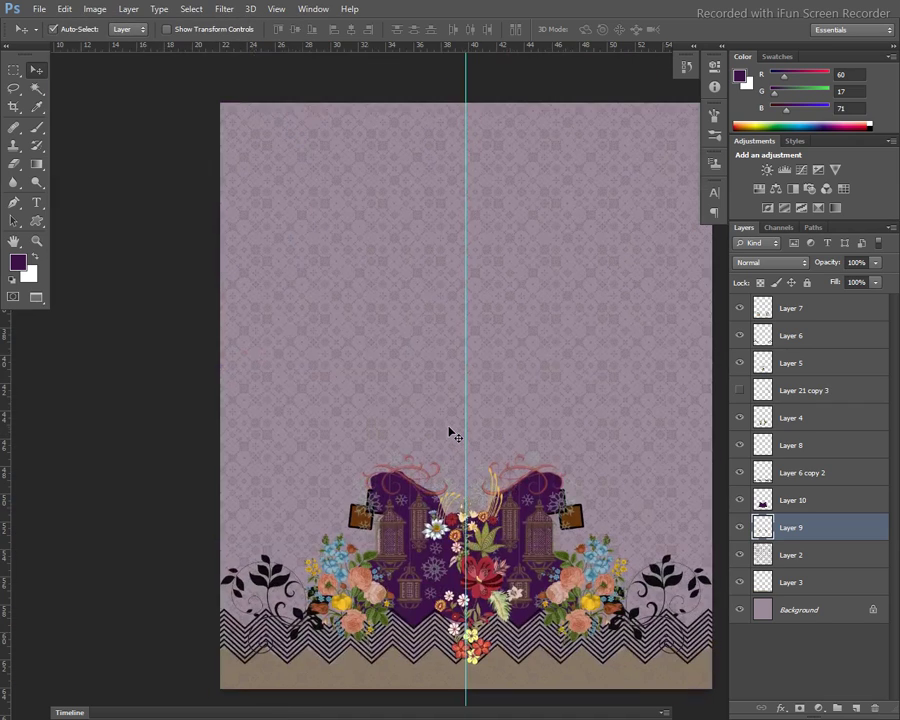
# - Hide the centre guide and save as layered TIFF 'sleeve' with LZW compression
pyautogui.hotkey('ctrl', ';')
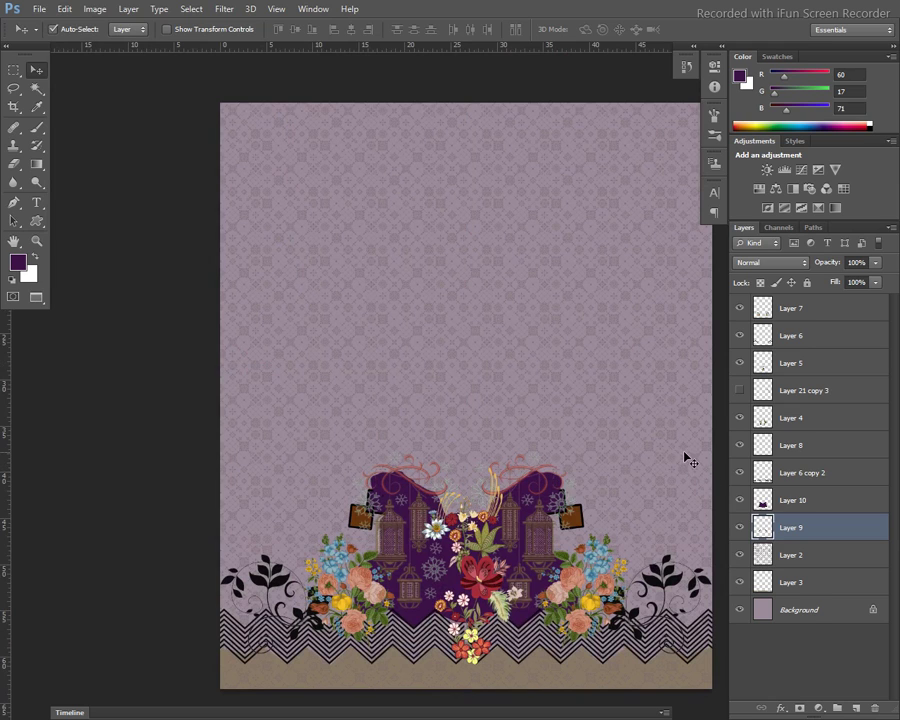
pyautogui.hotkey('ctrl', 'shift', 's')
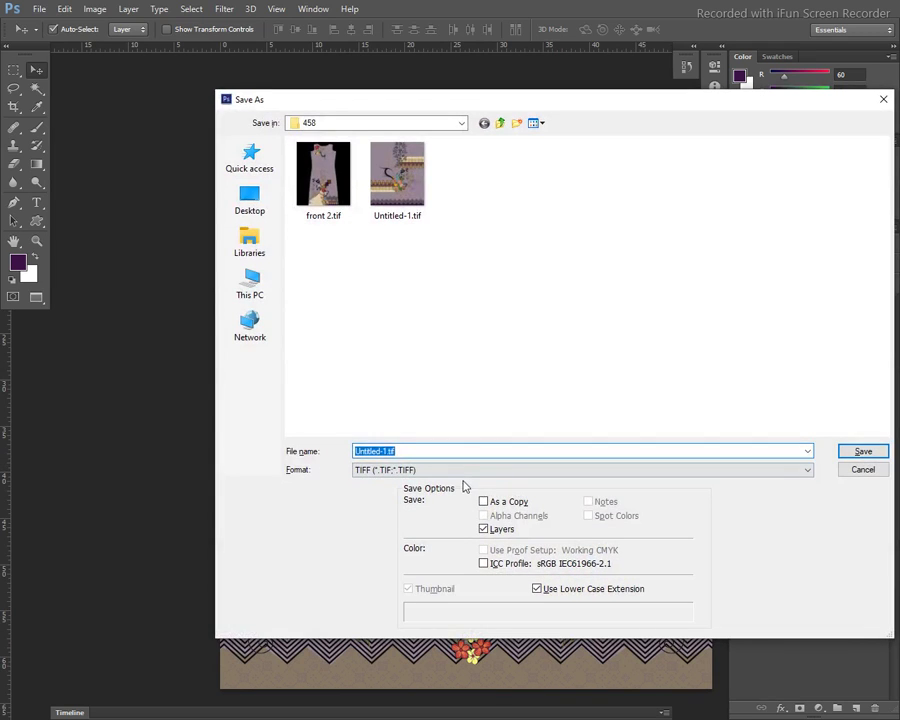
pyautogui.write('sl')
pyautogui.write('eeve')
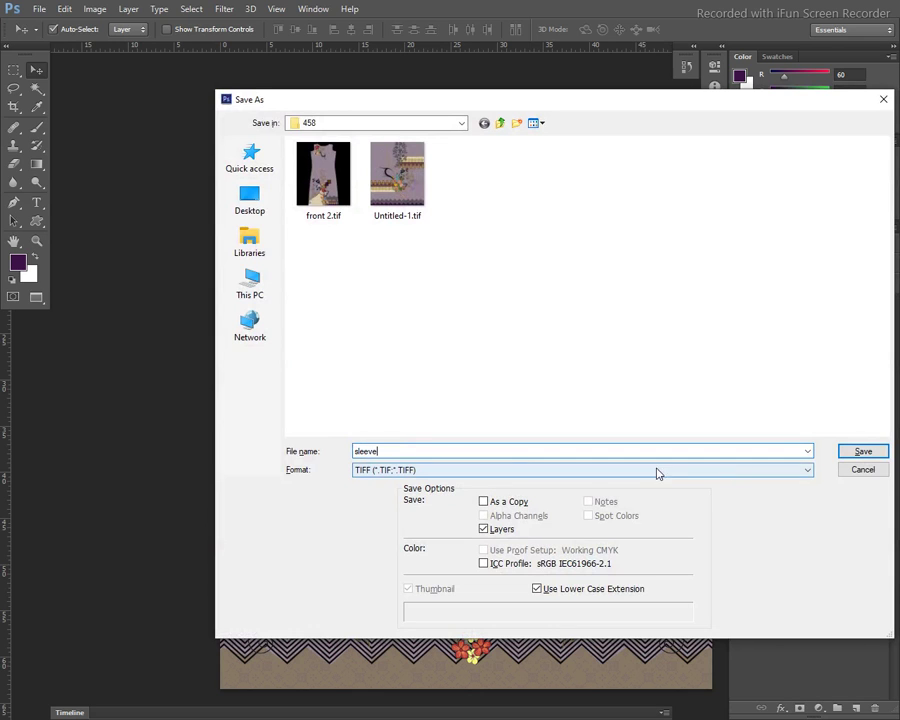
pyautogui.click(862, 451)
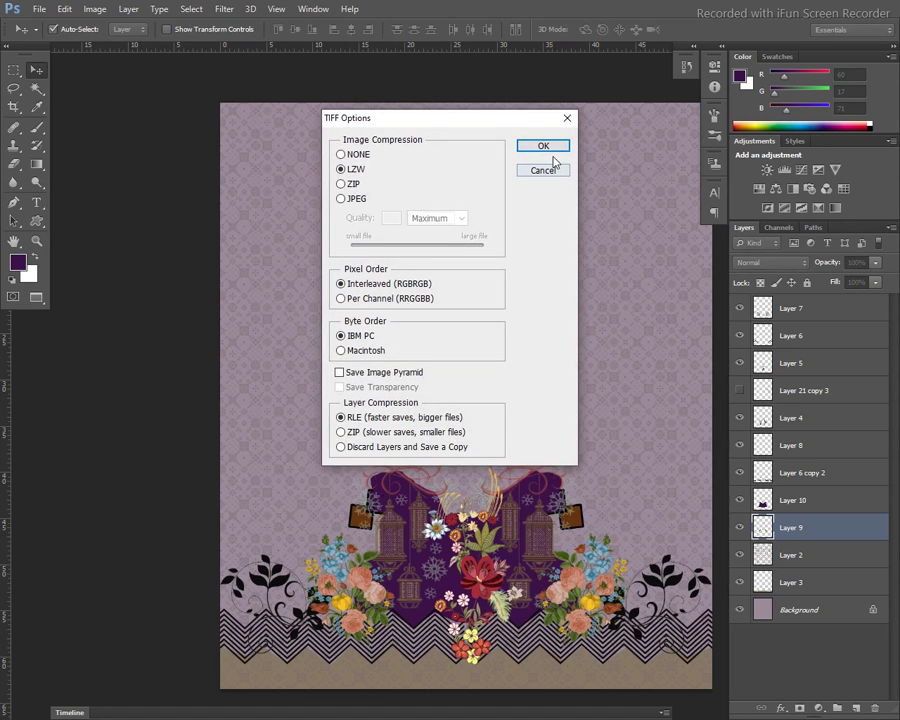
pyautogui.click(527, 147)
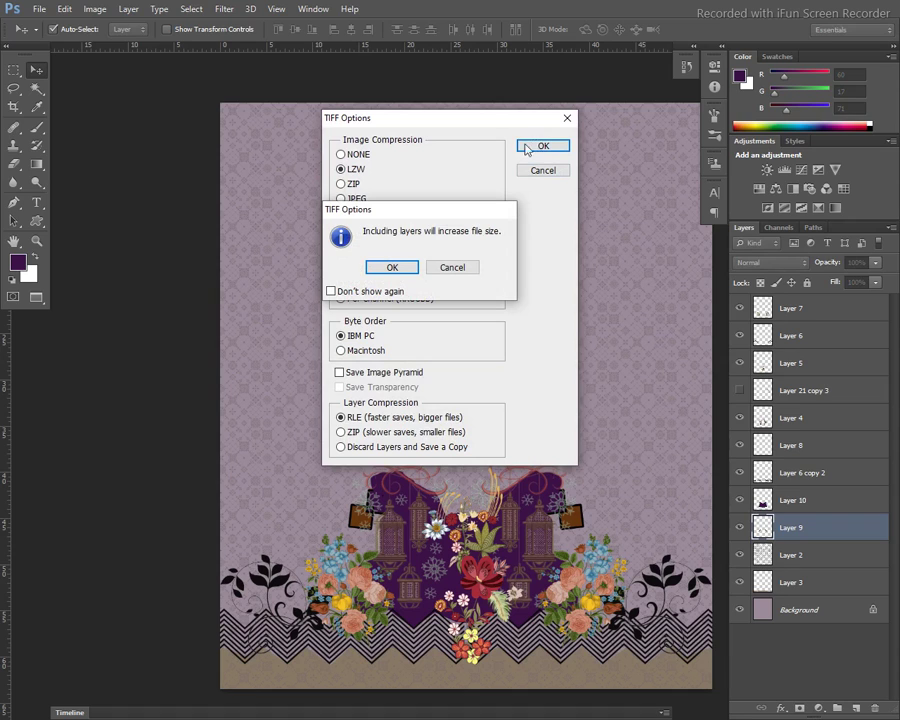
pyautogui.click(396, 268)
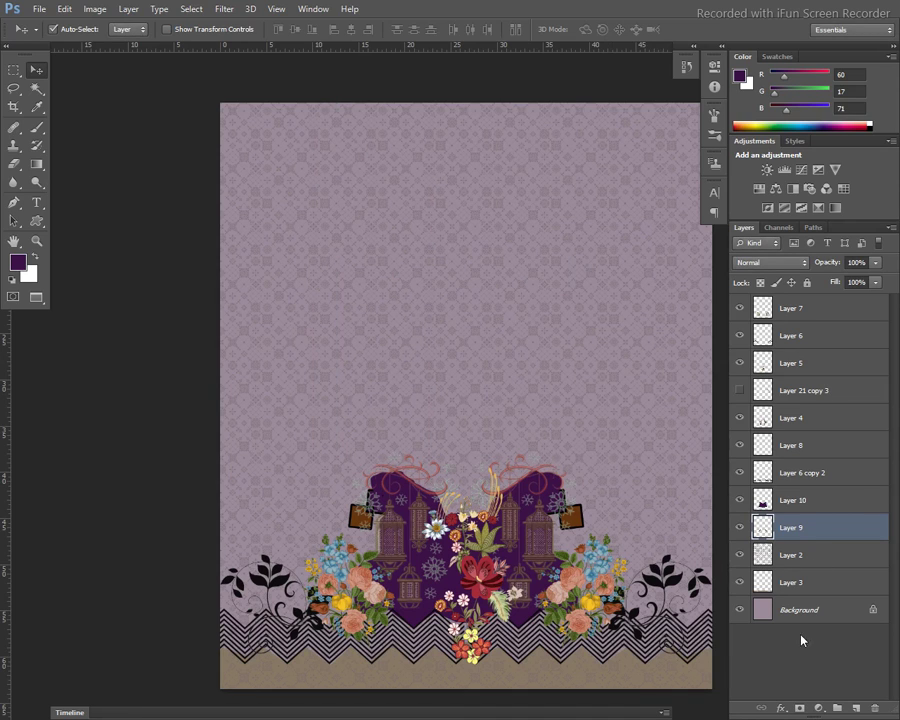